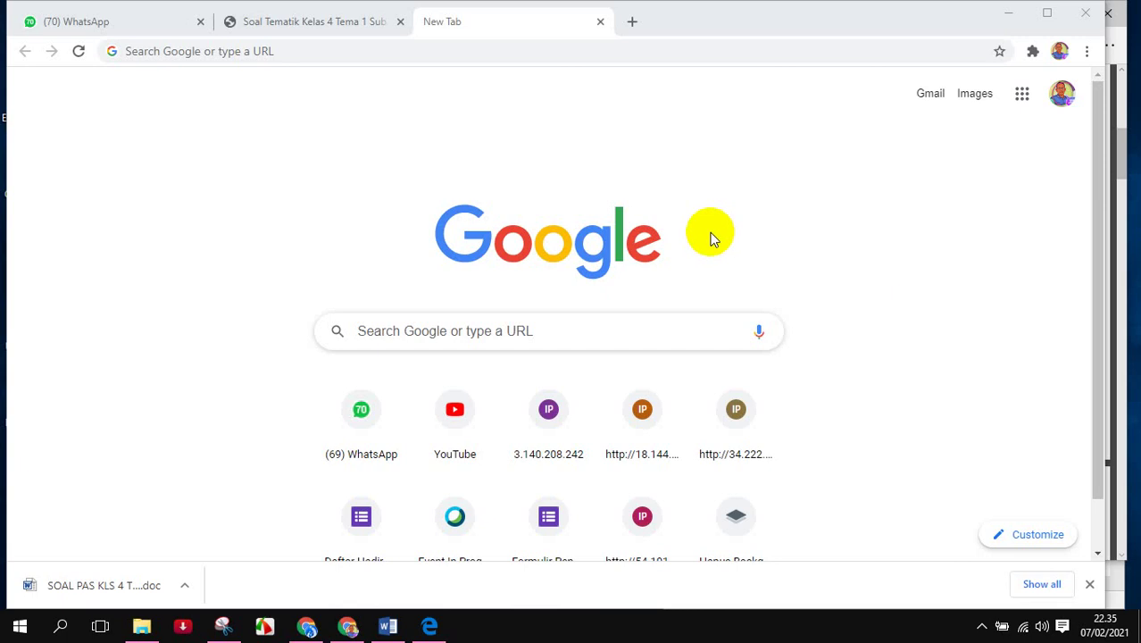
# - Check which Google account is signed in to the browser, and open Google Drive from the Google apps
pyautogui.click(1060, 51)
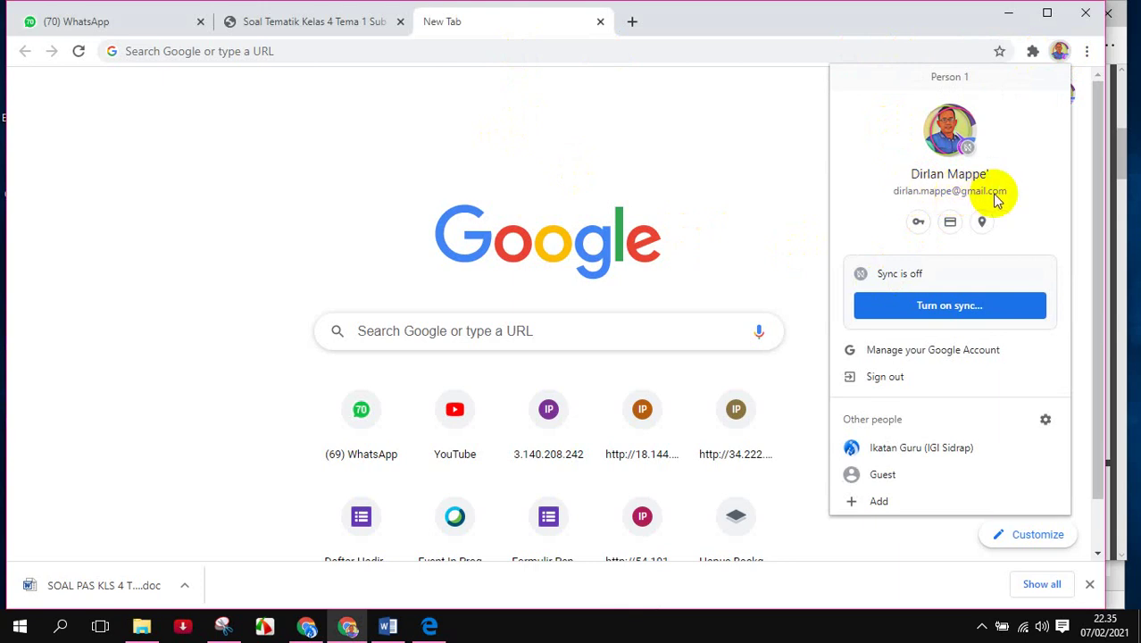
pyautogui.click(511, 31)
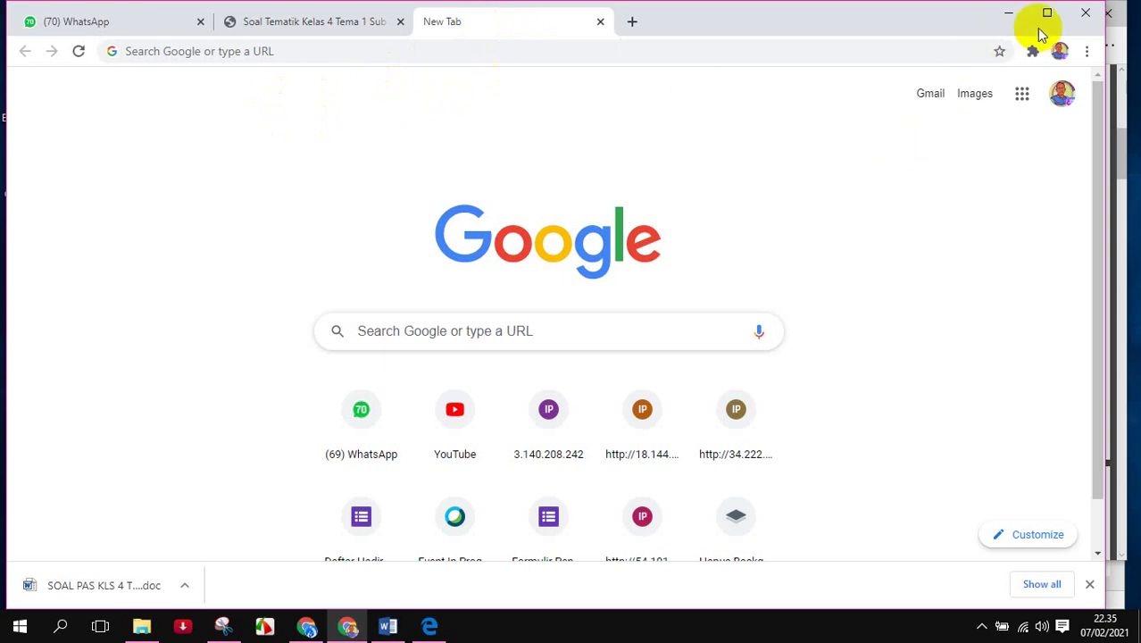
pyautogui.click(1022, 96)
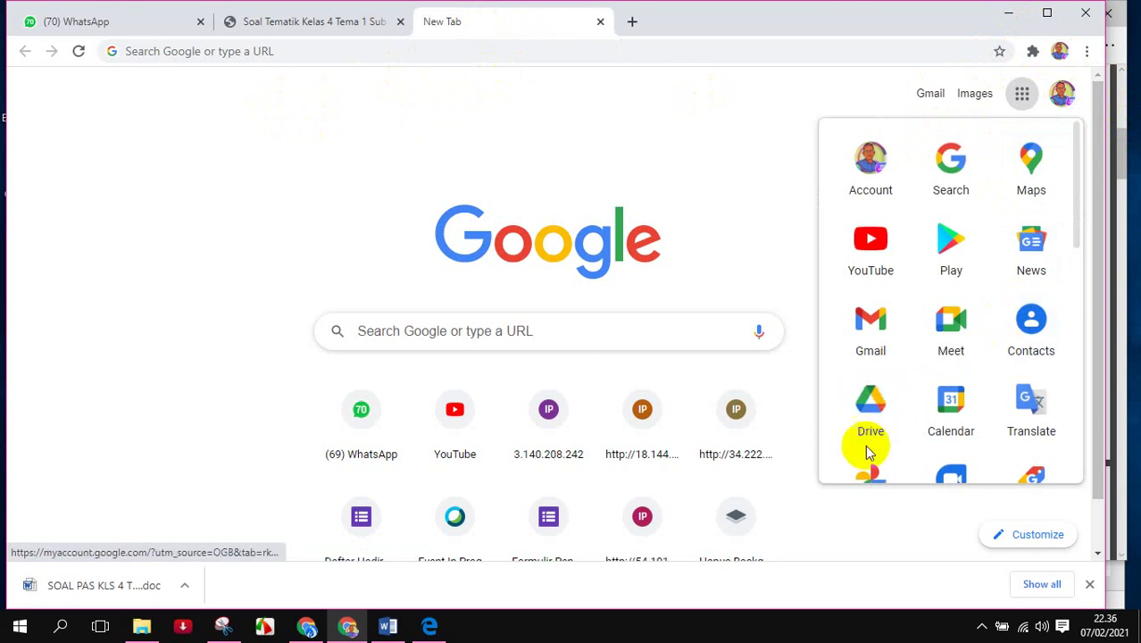
pyautogui.click(867, 416)
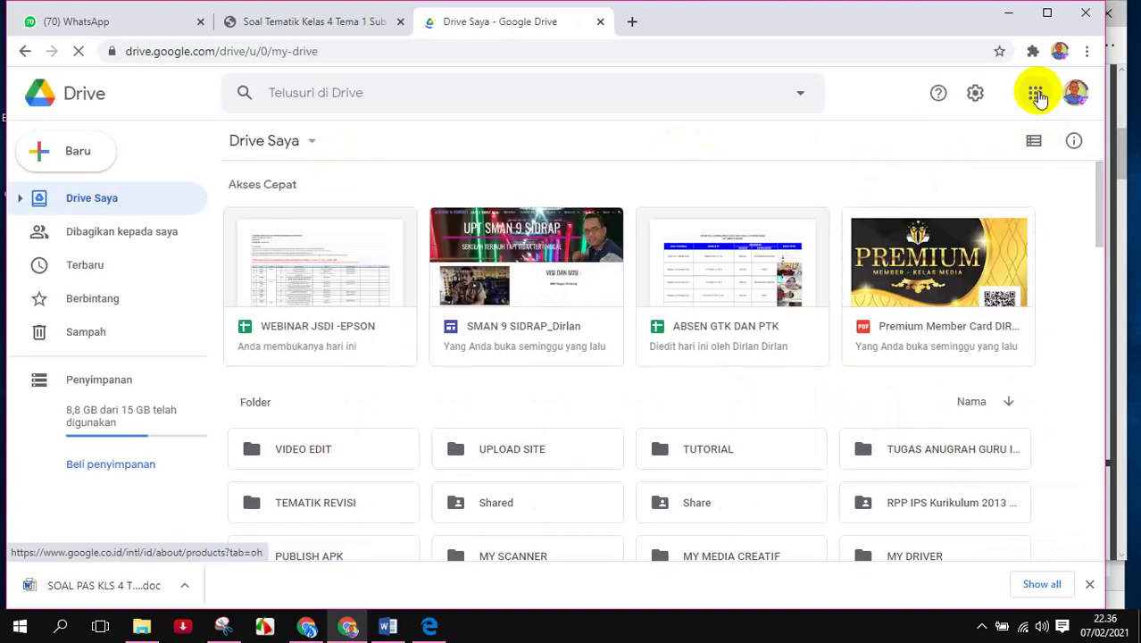
# - Open drive.google.com in a new browser tab, without the rest of the suggested address
pyautogui.click(630, 21)
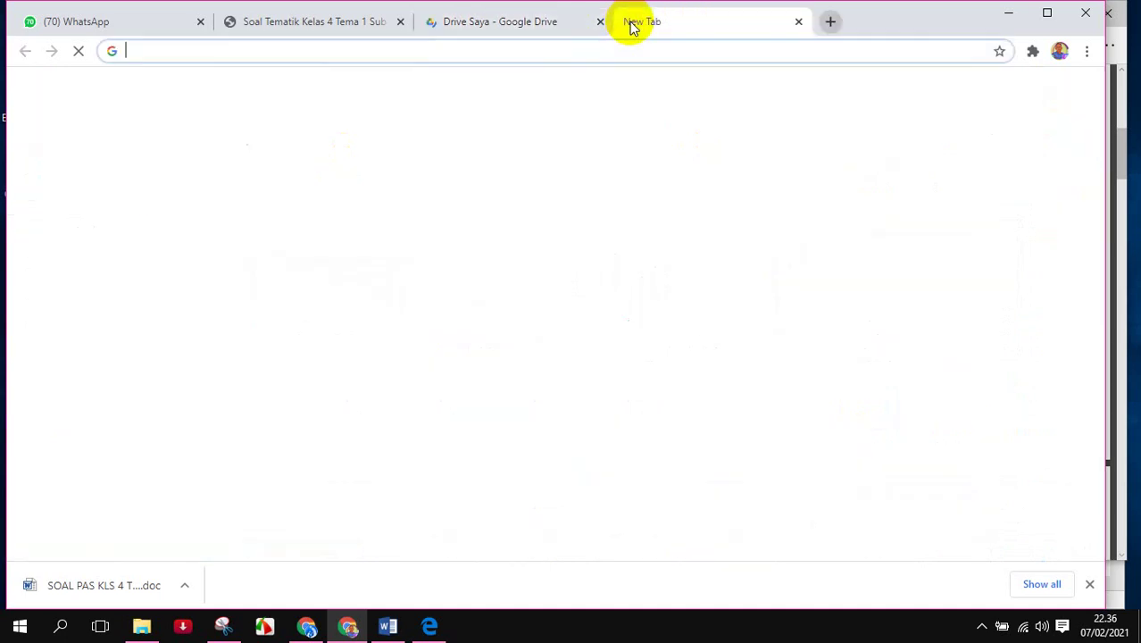
pyautogui.click(546, 53)
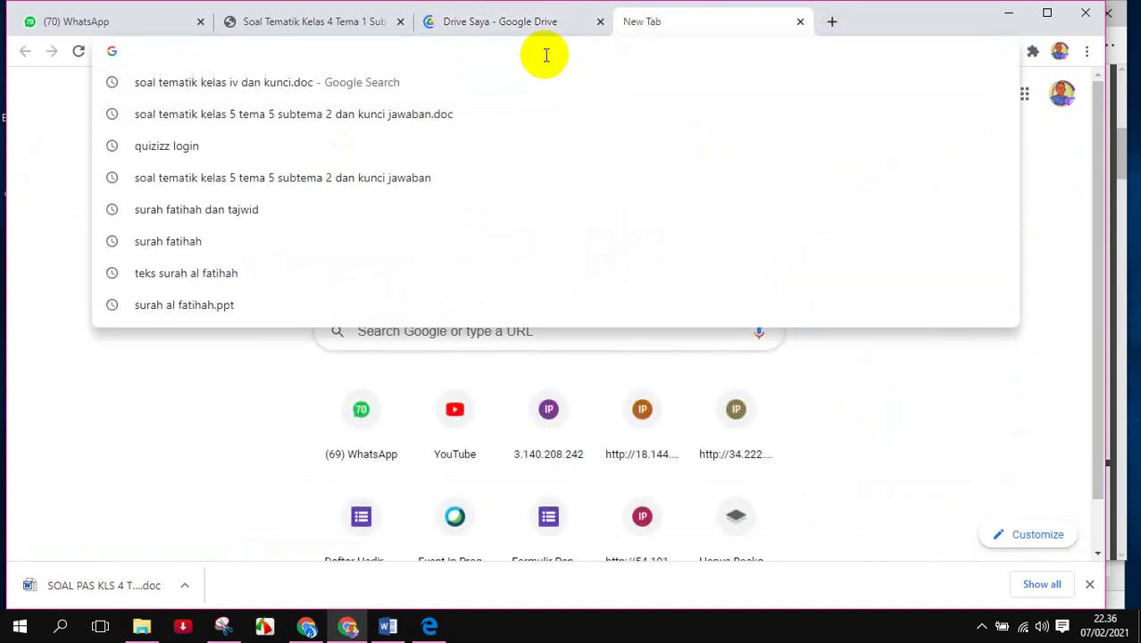
pyautogui.write('dr')
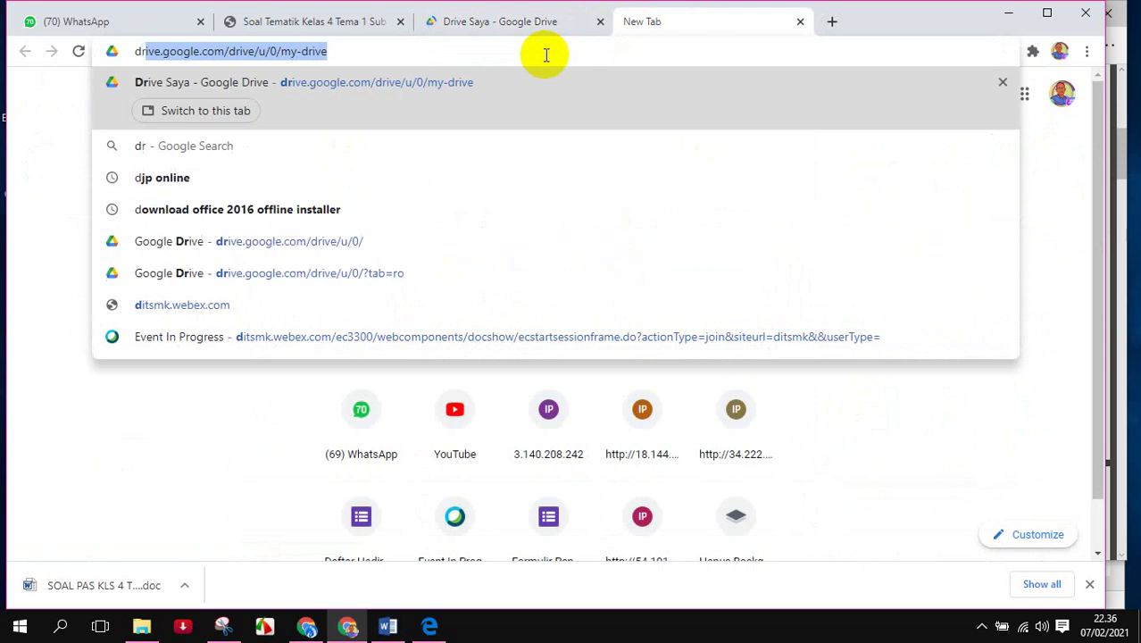
pyautogui.write('ive')
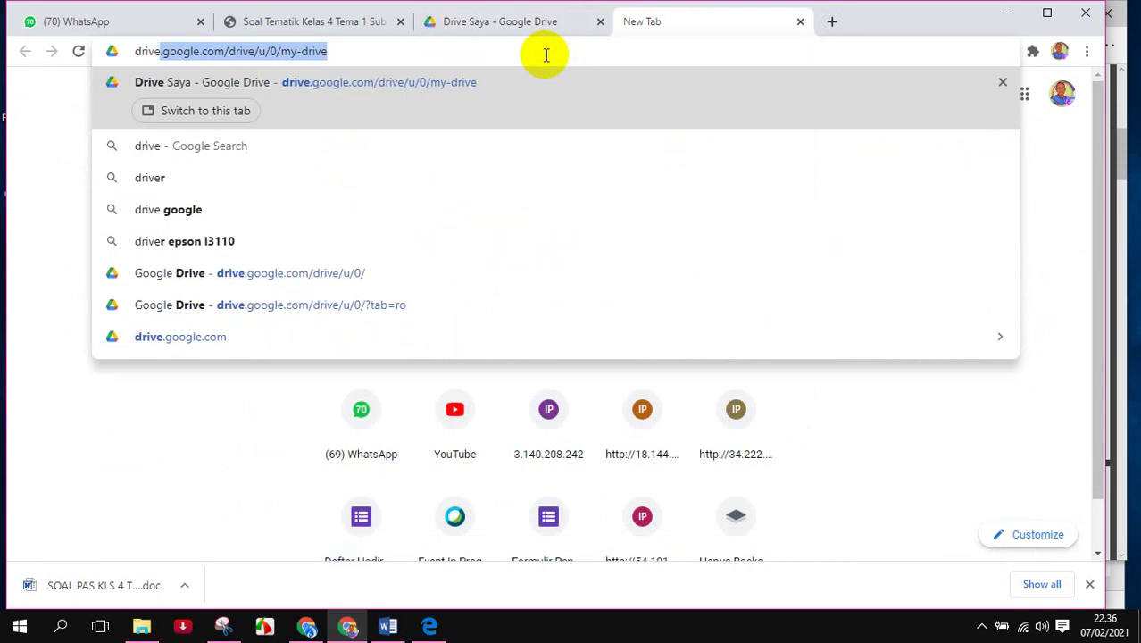
pyautogui.moveTo(323, 49); pyautogui.dragTo(230, 51)
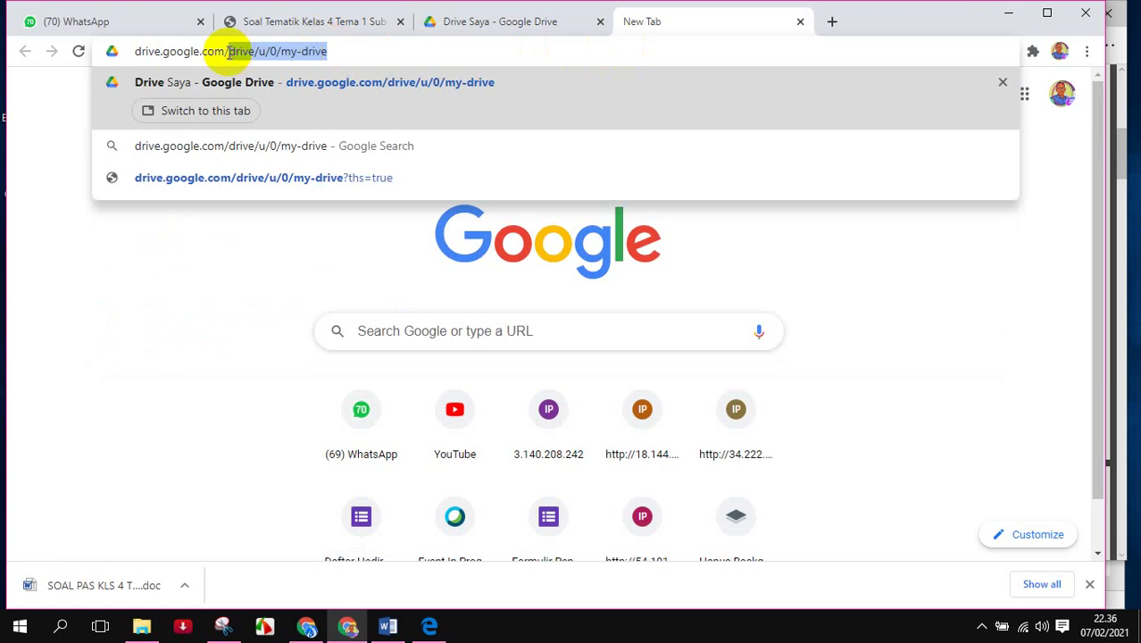
pyautogui.press('BackSpace')
pyautogui.press('BackSpace')
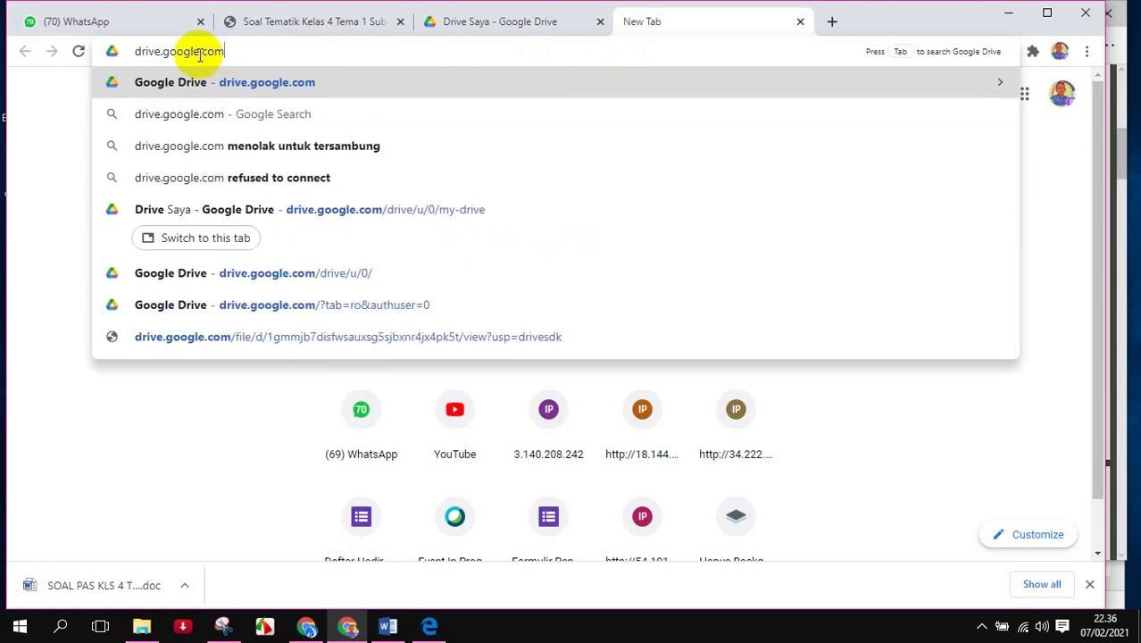
pyautogui.press('Return')
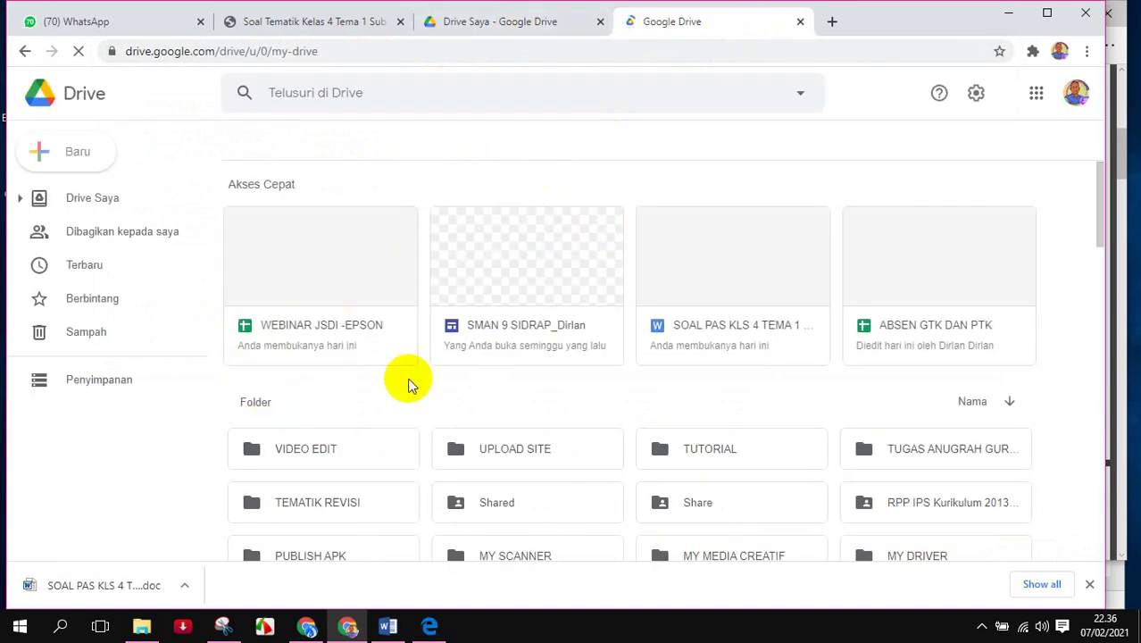
# - Compare the two Google Drive tabs and close the duplicate one
pyautogui.click(499, 23)
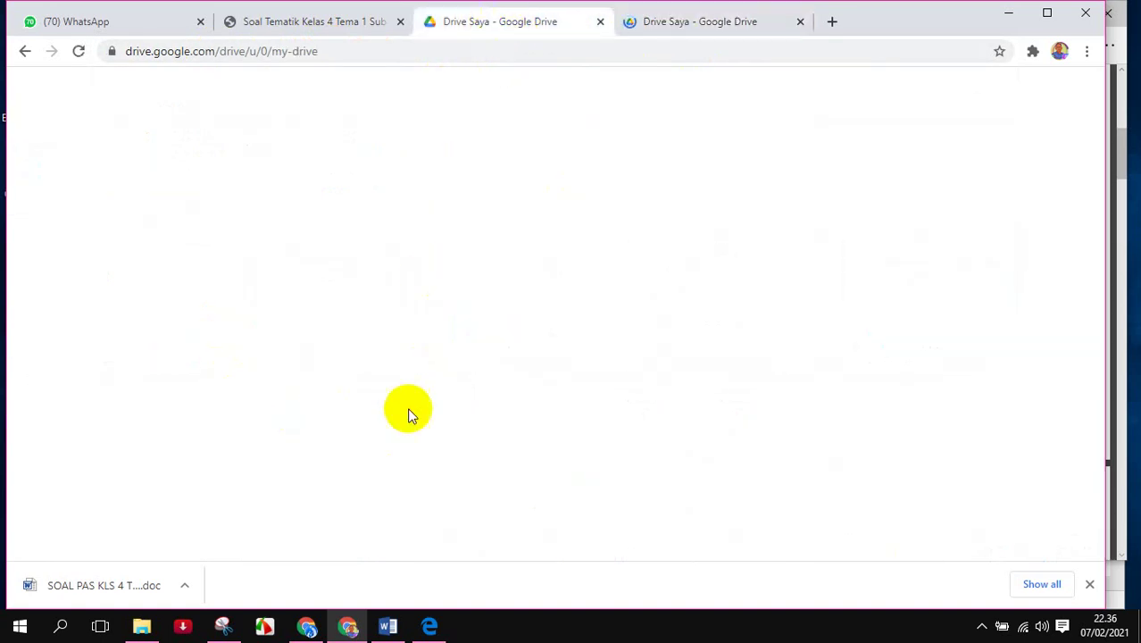
pyautogui.click(648, 21)
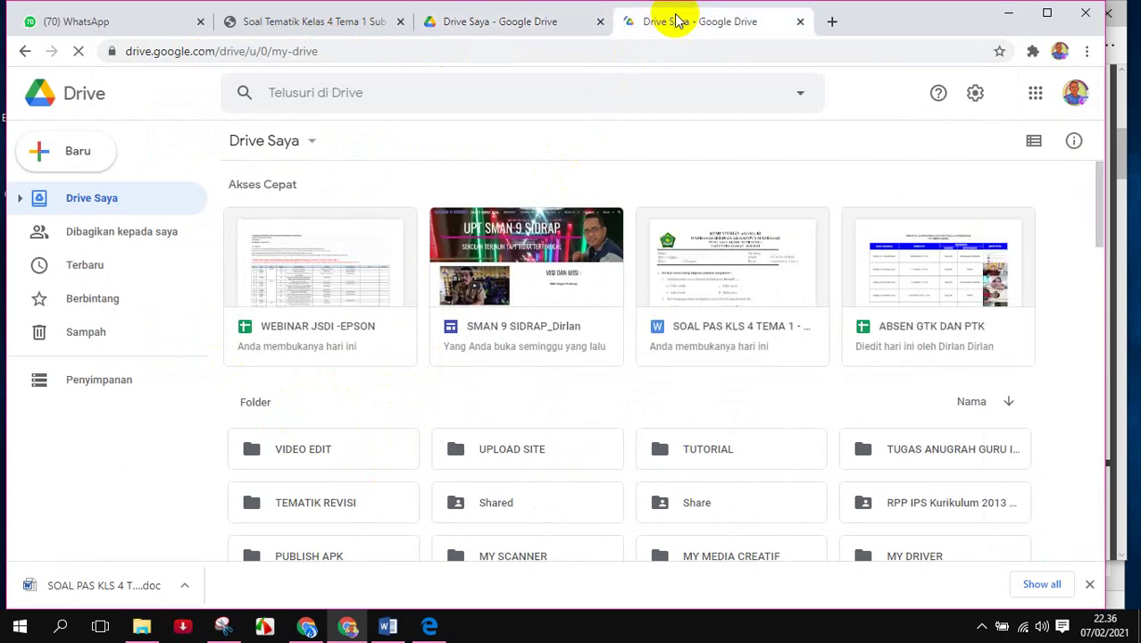
pyautogui.click(799, 24)
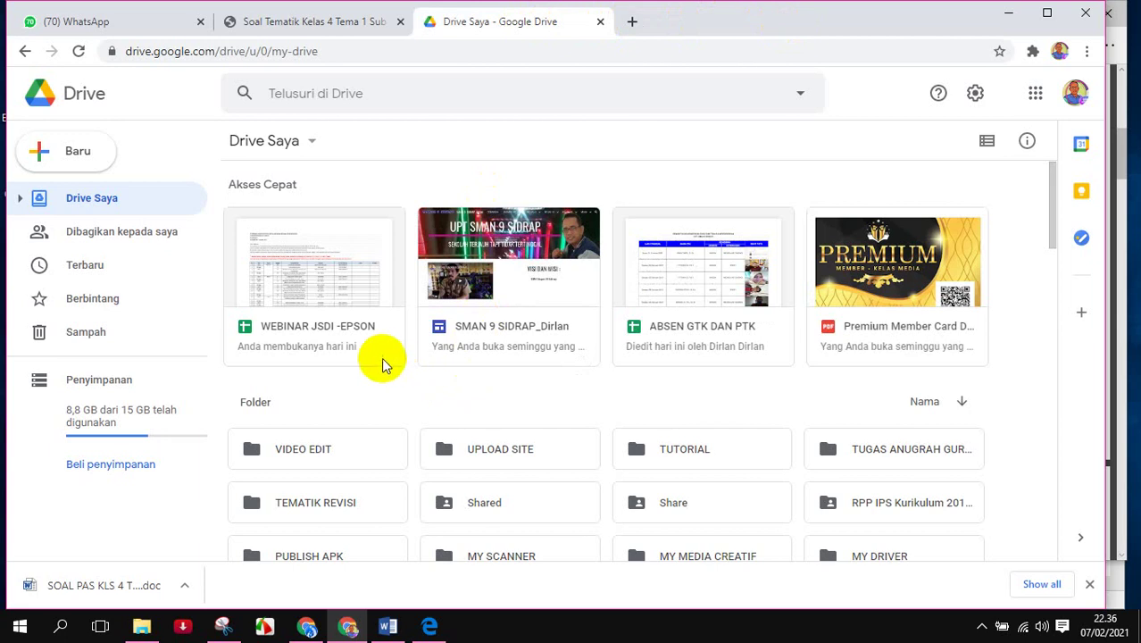
# - Create a folder named SOAL UTS in Drive Saya and open it
pyautogui.scroll(-1, 378, 361)
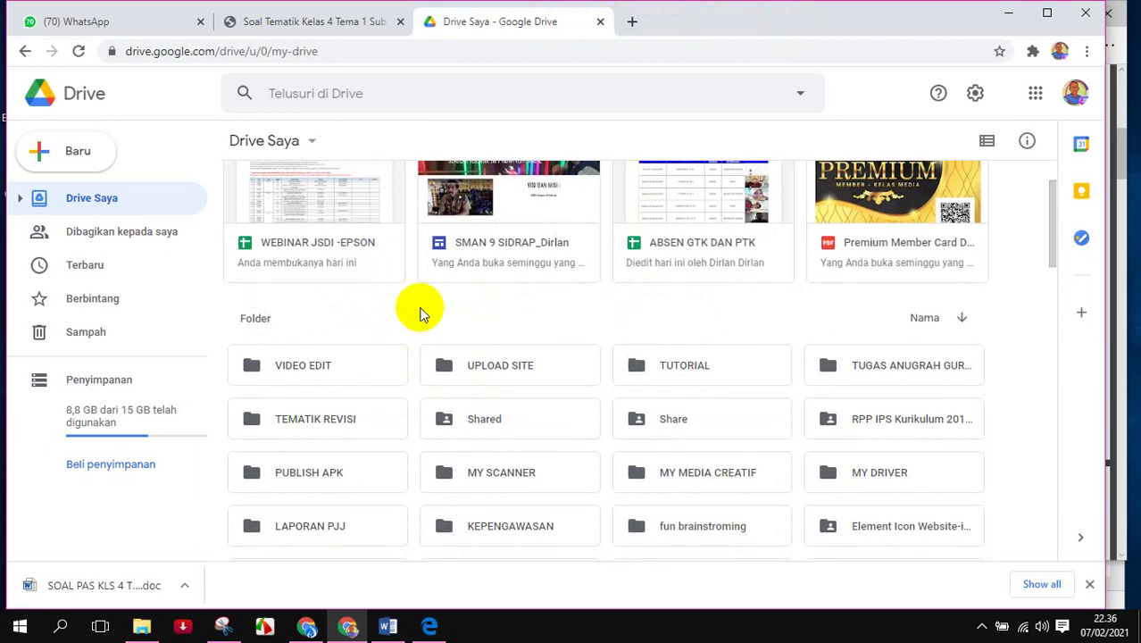
pyautogui.scroll(-1, 421, 312)
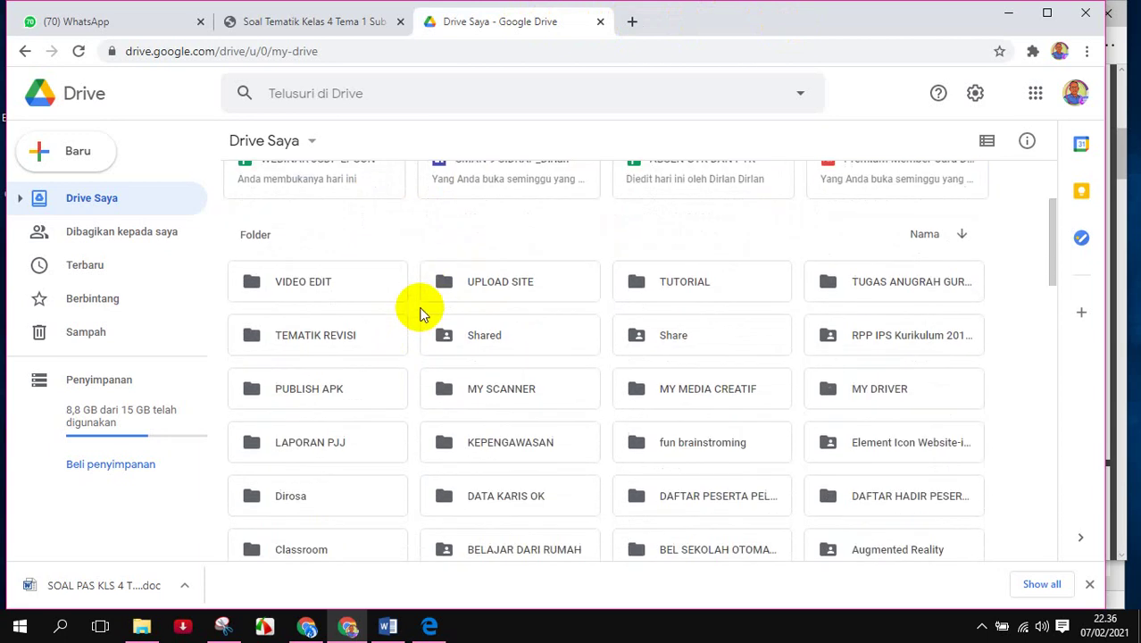
pyautogui.click(55, 151)
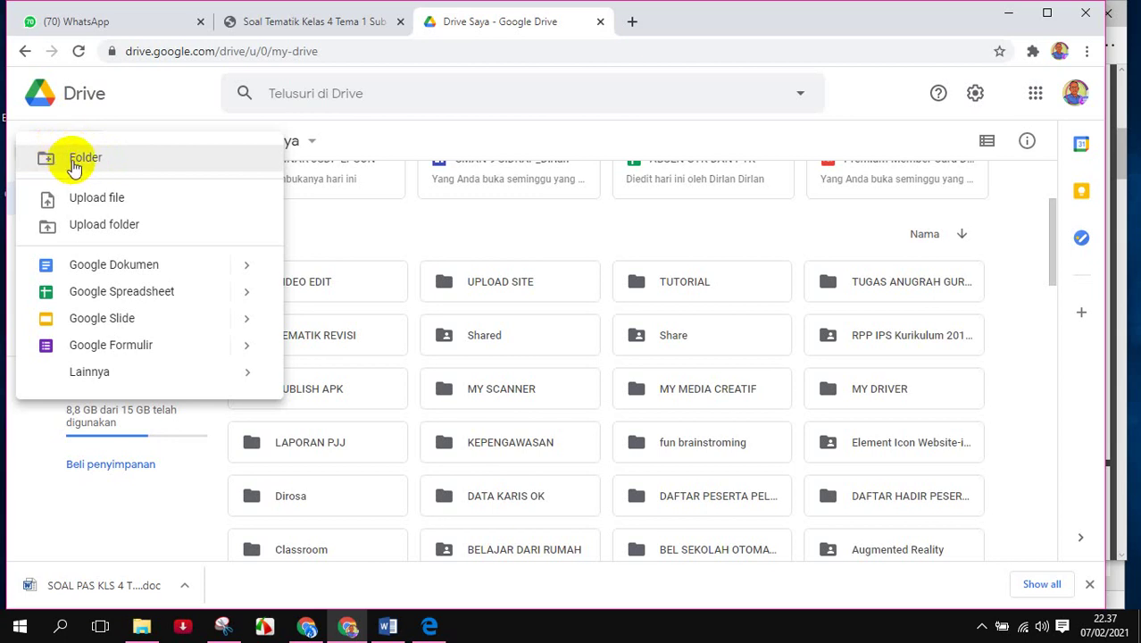
pyautogui.click(74, 166)
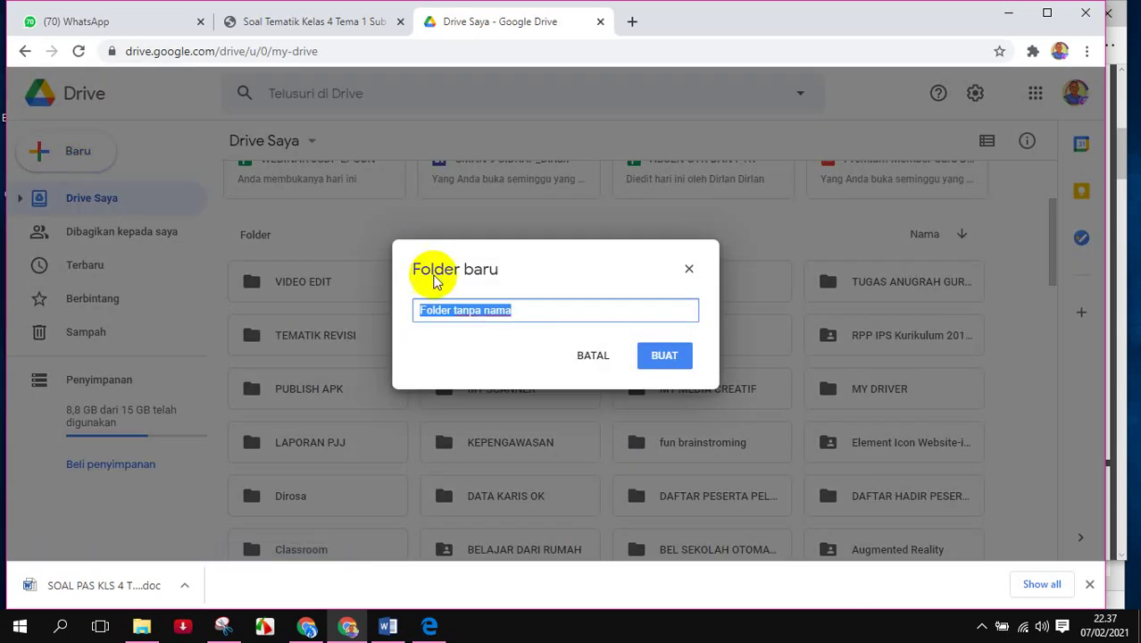
pyautogui.write('s')
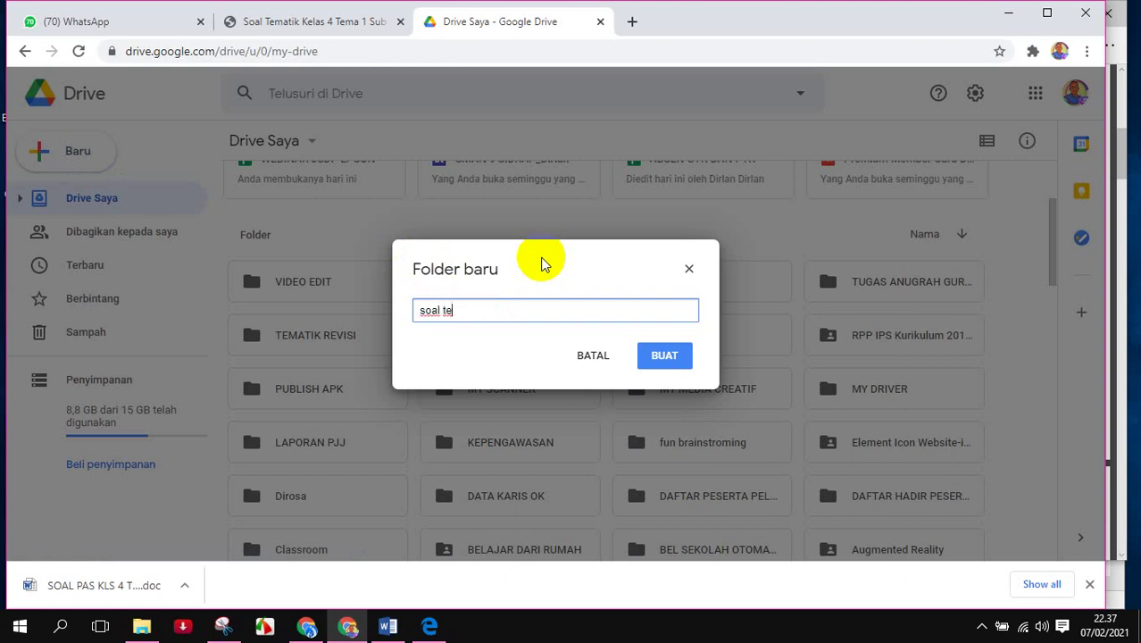
pyautogui.press('BackSpace')
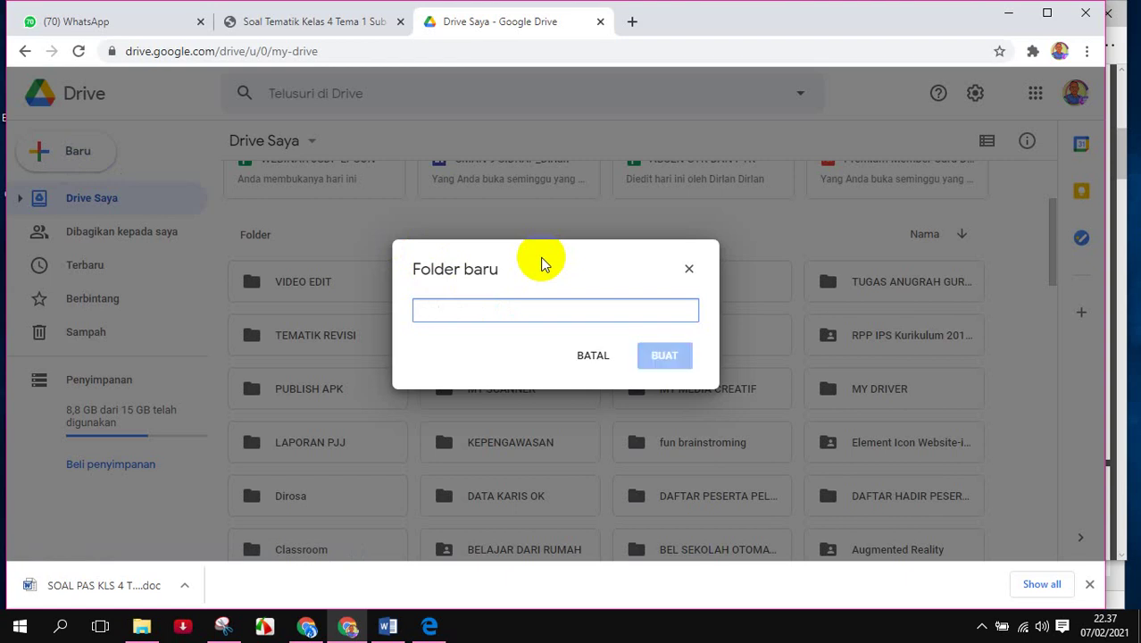
pyautogui.write('SOAL UT')
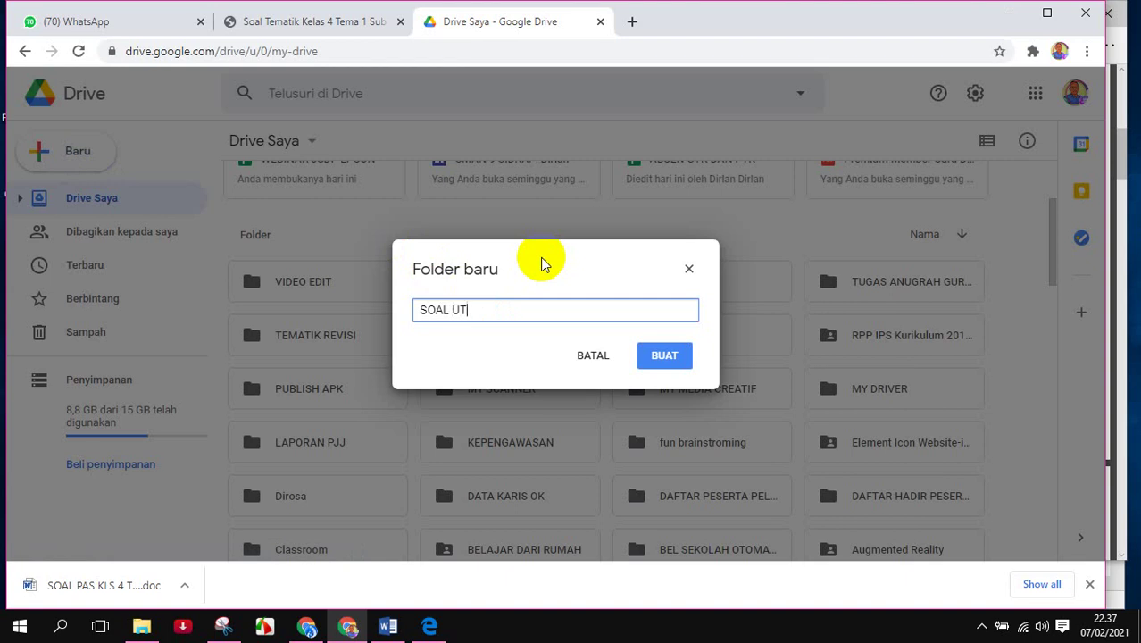
pyautogui.write('S')
pyautogui.click(665, 357)
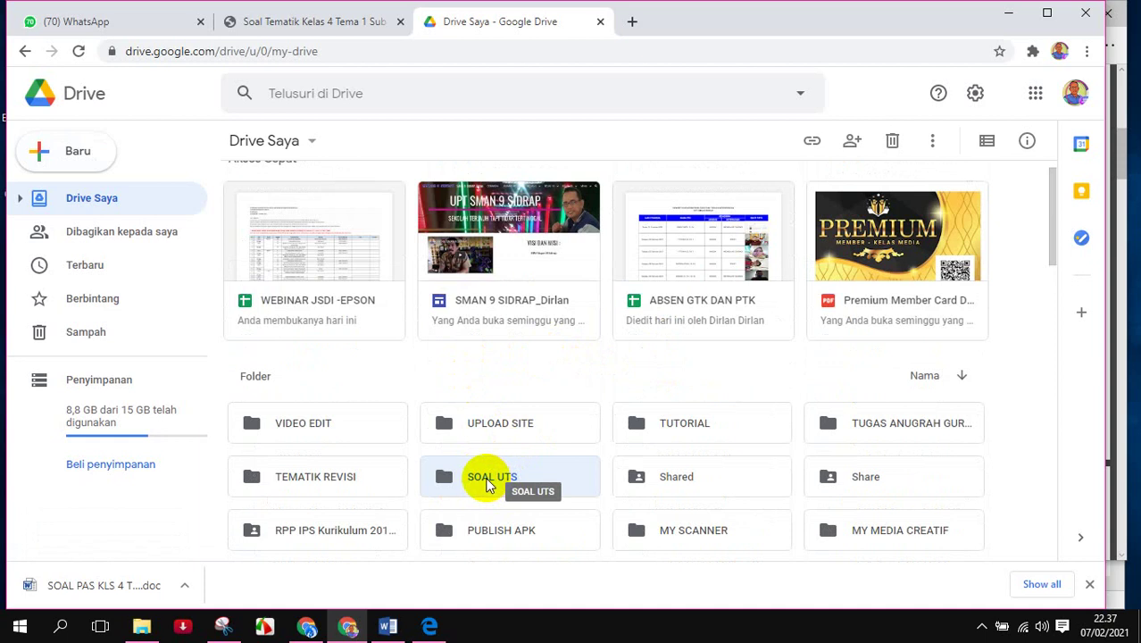
pyautogui.doubleClick(485, 480)
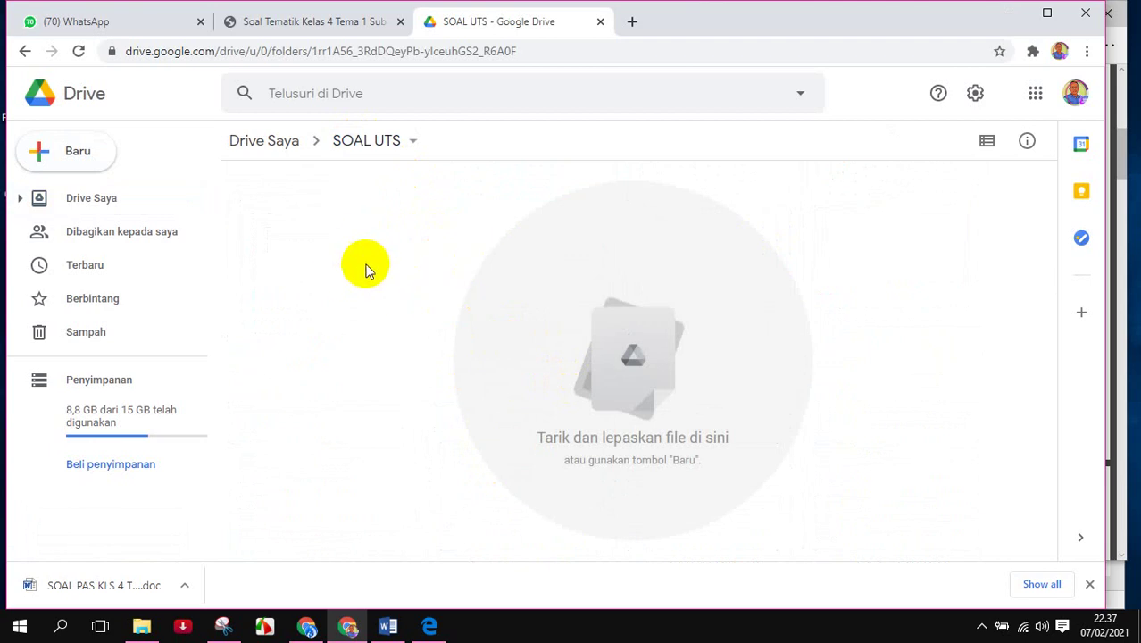
pyautogui.rightClick(331, 214)
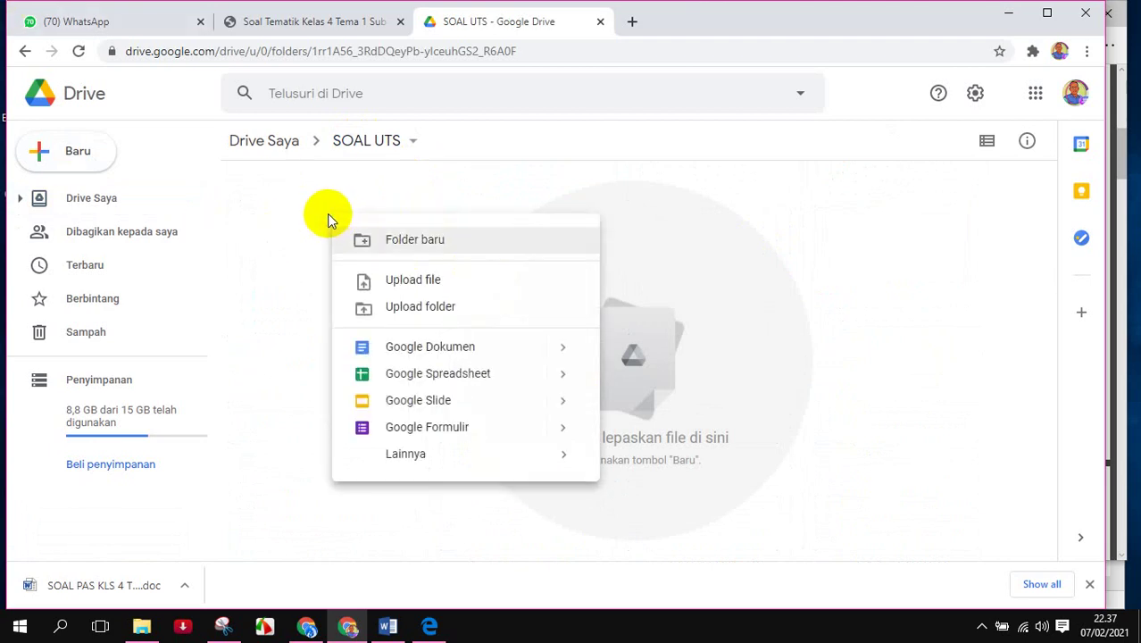
pyautogui.rightClick(303, 203)
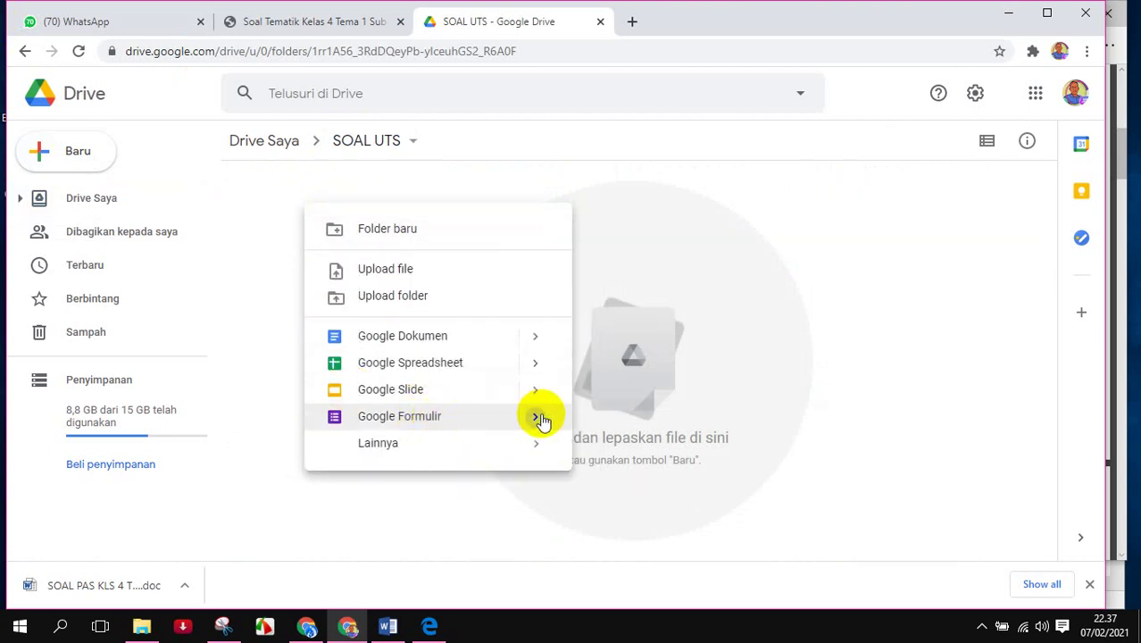
pyautogui.moveTo(535, 416)
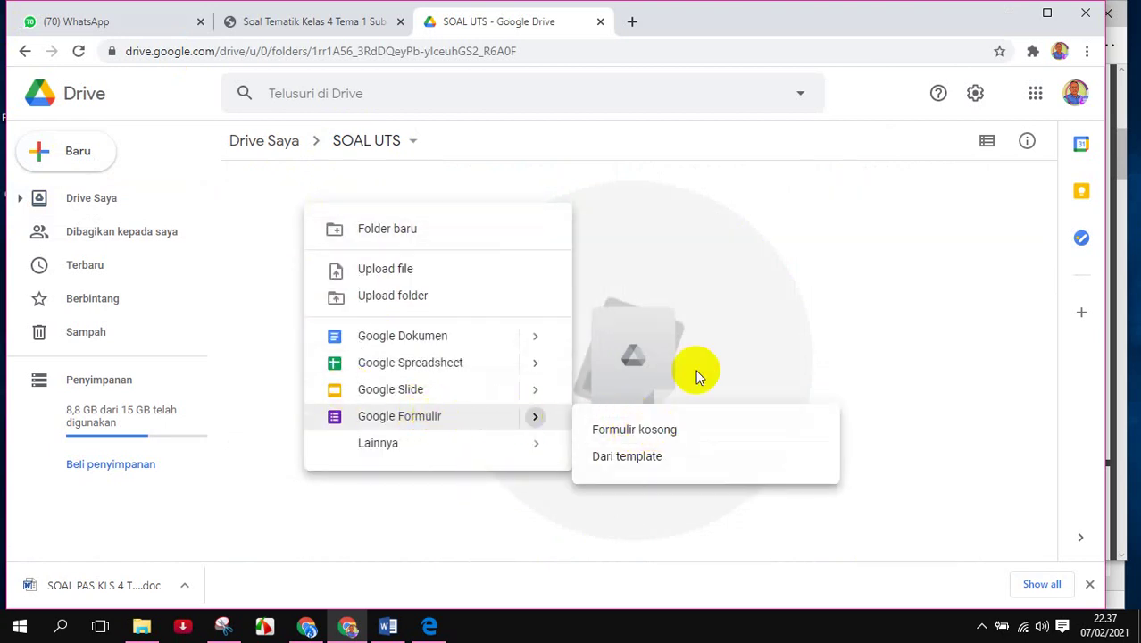
pyautogui.click(727, 305)
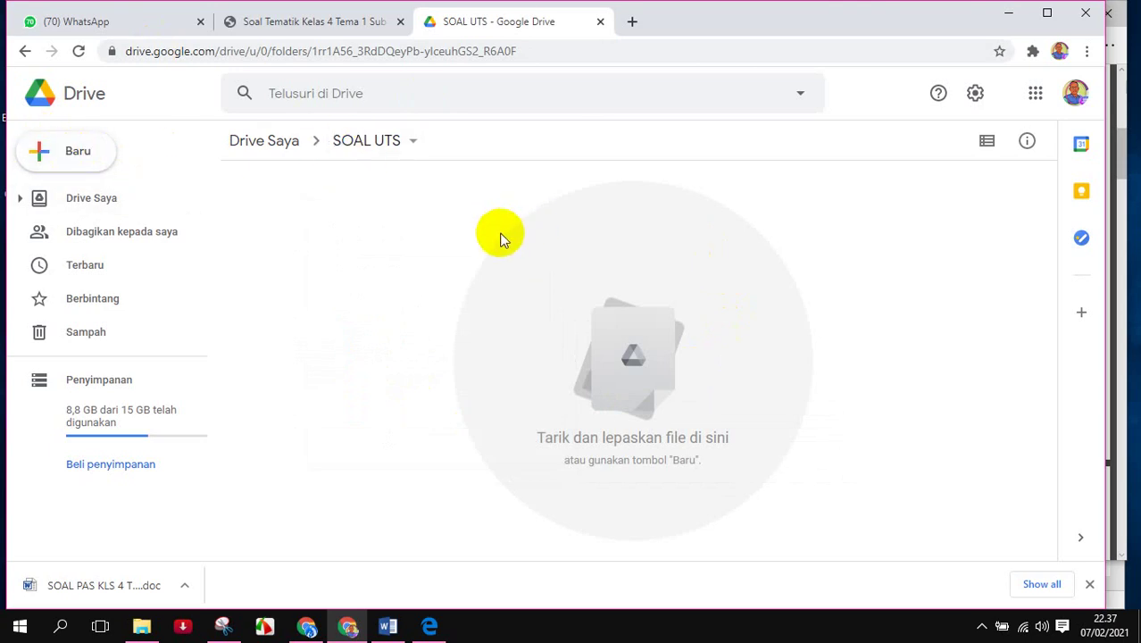
# - Create a blank Google Formulir inside the SOAL UTS folder
pyautogui.click(64, 155)
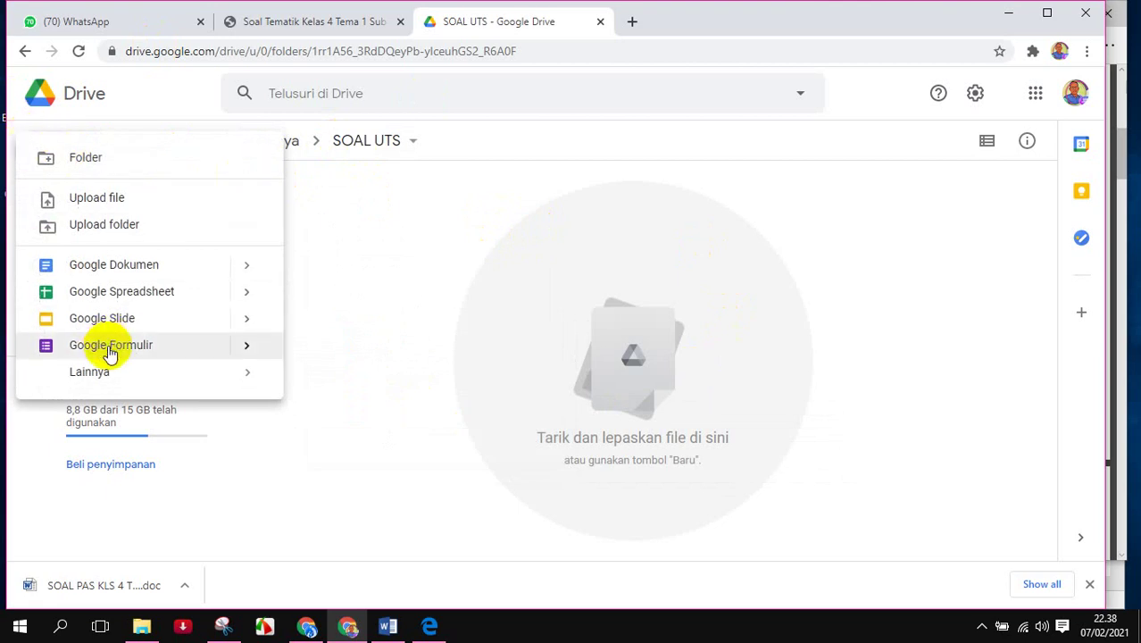
pyautogui.click(245, 356)
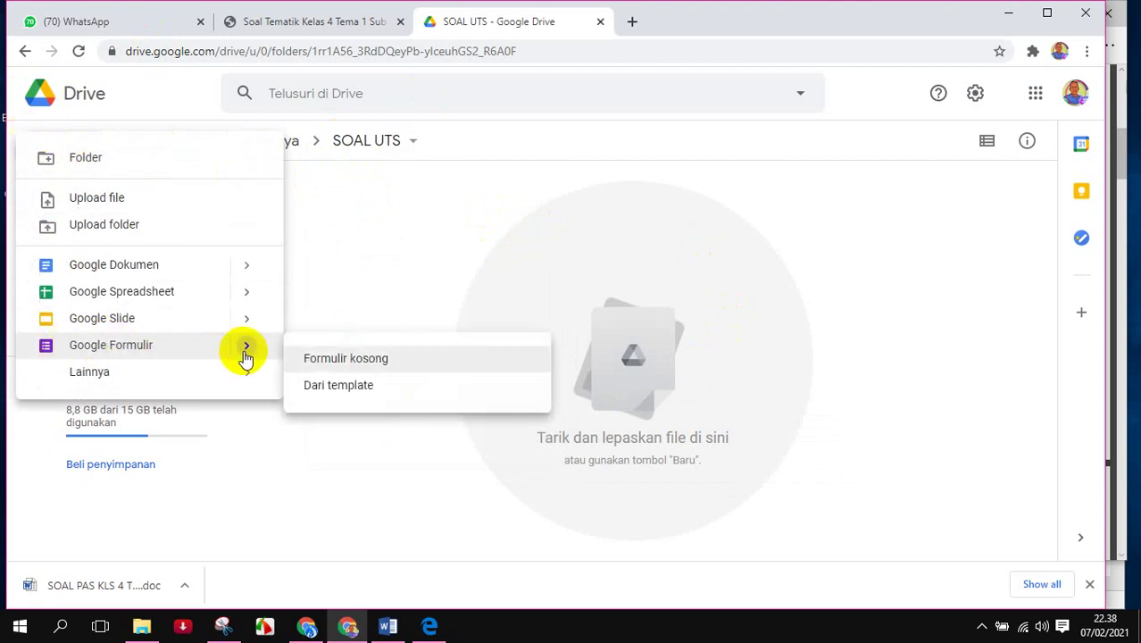
pyautogui.click(379, 361)
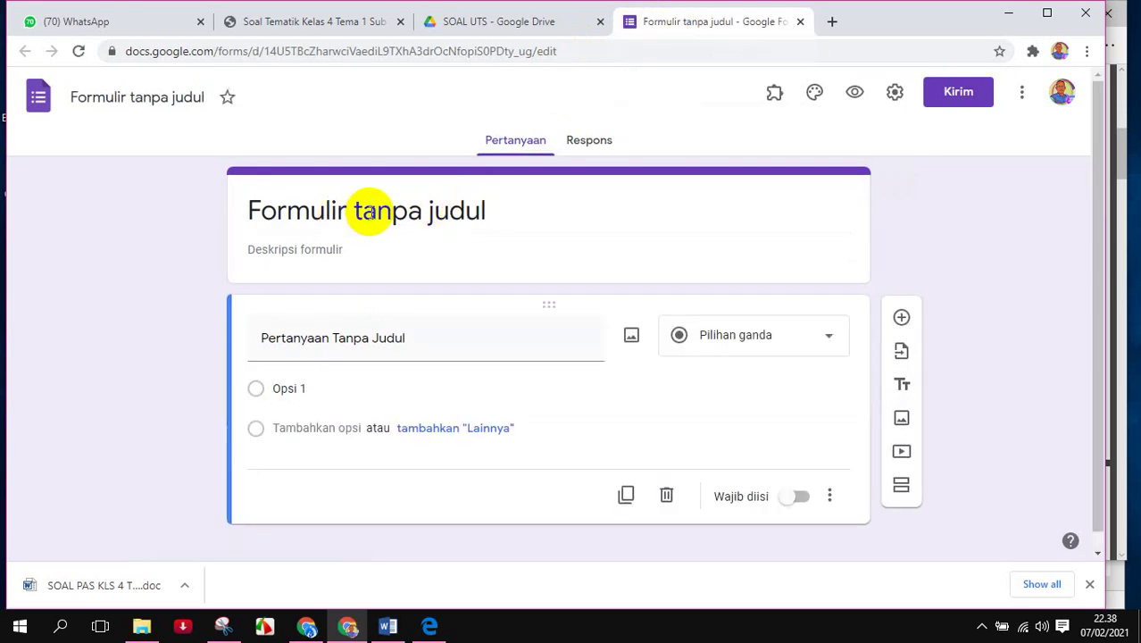
# - Set the form's title to SOAL UTS TEMA 6 KELAS IV
pyautogui.click(342, 216)
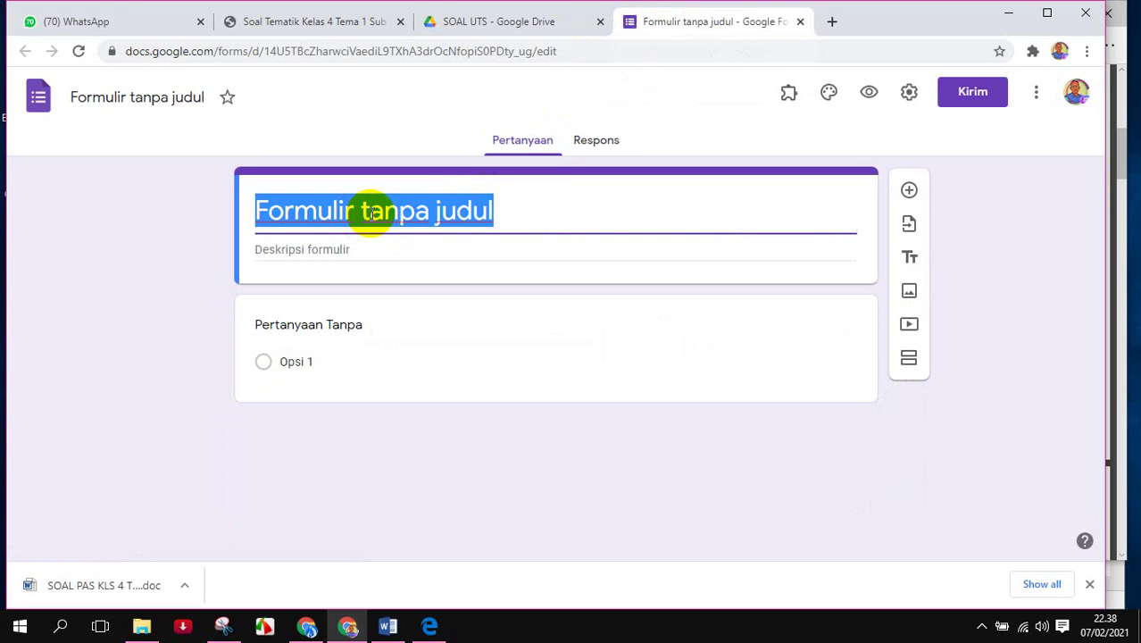
pyautogui.write('SOAL UTS T')
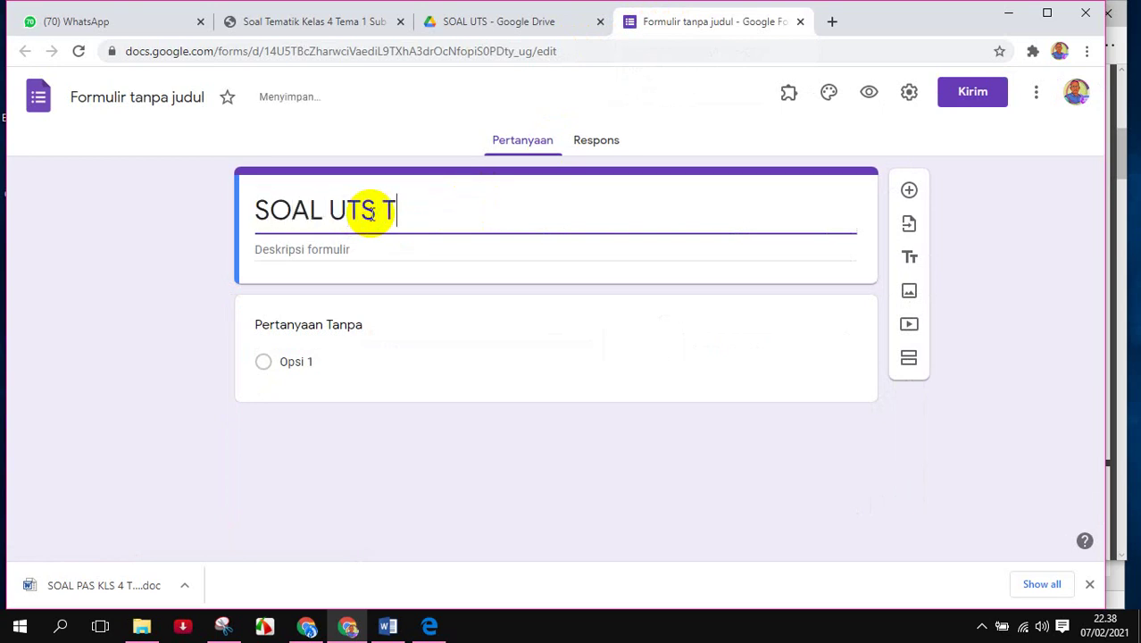
pyautogui.write('EMA ')
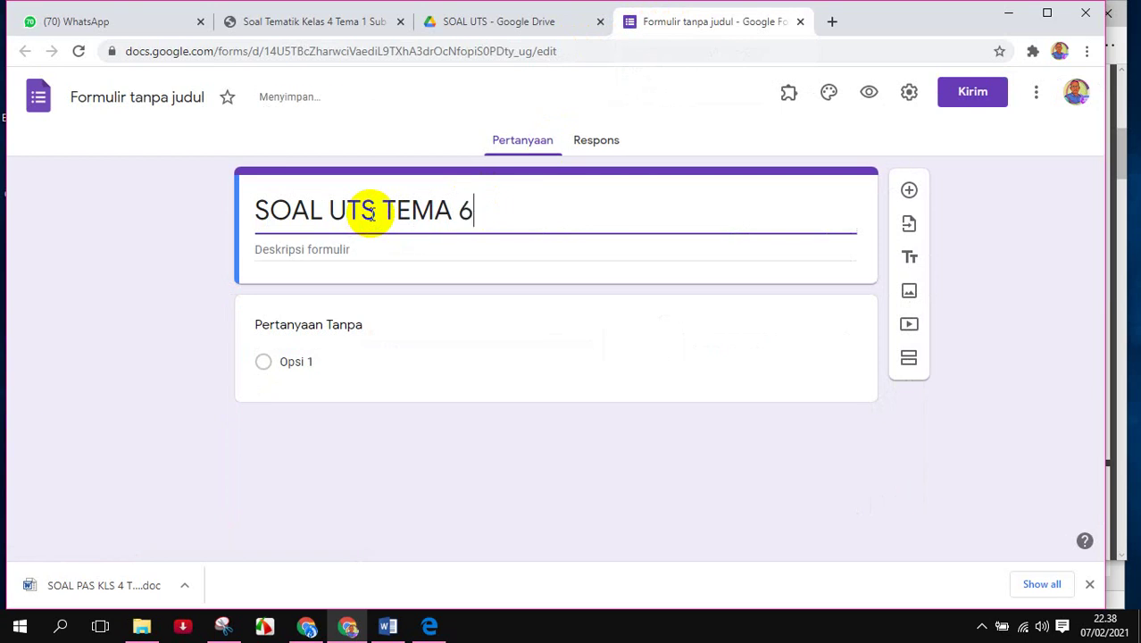
pyautogui.write('6')
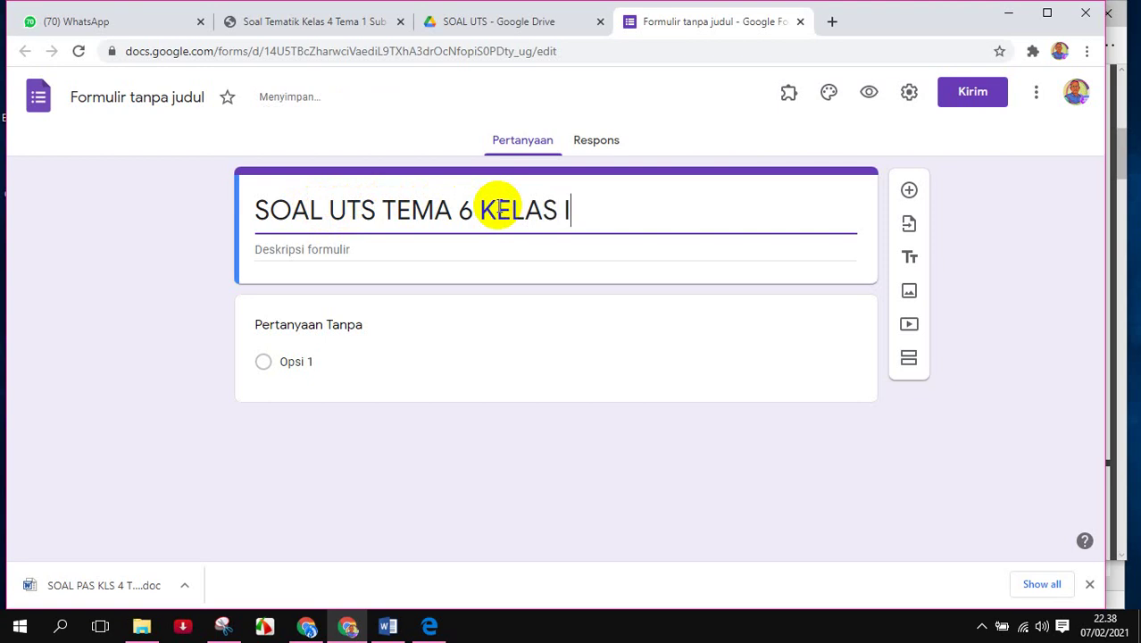
pyautogui.write('V')
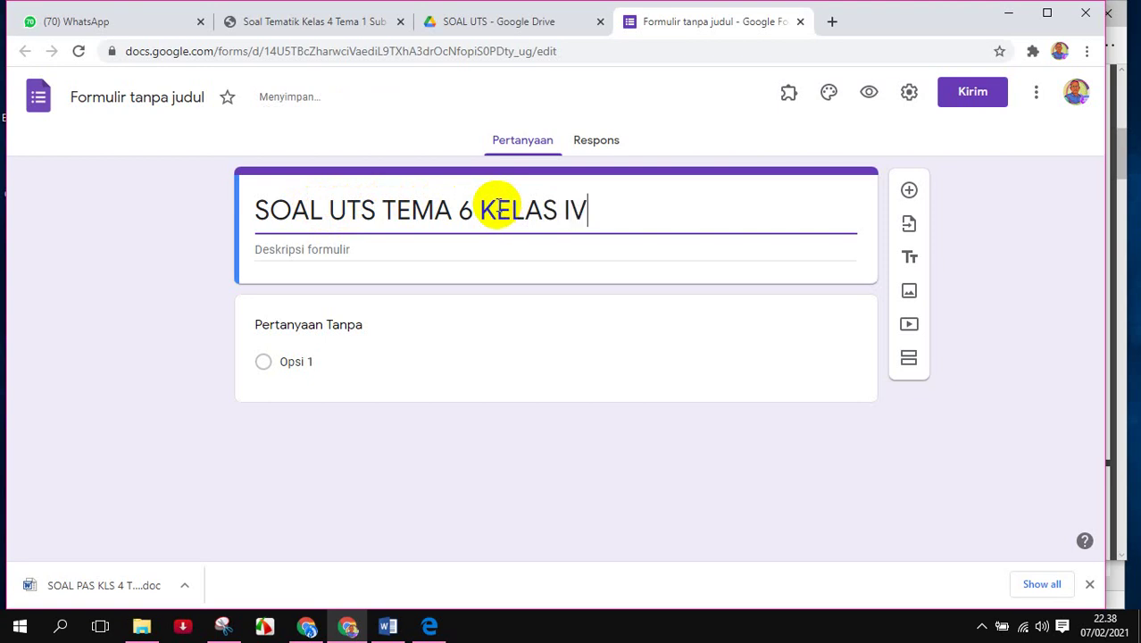
# - Name the form's file SOAL UTS TEMA 6 KELAS IV, matching the form title
pyautogui.click(304, 249)
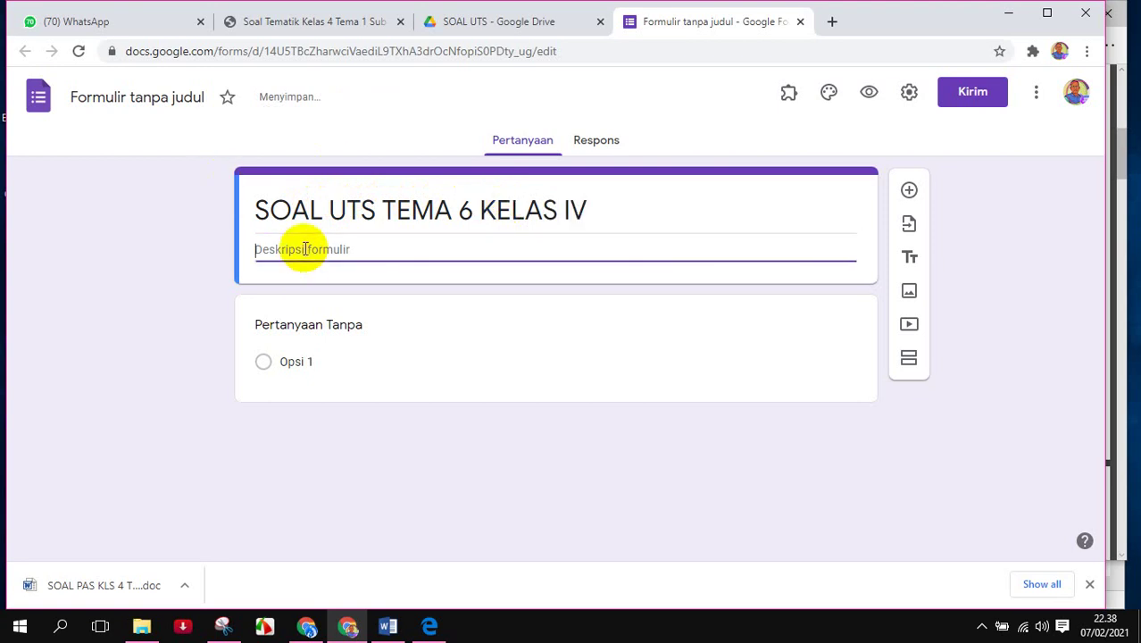
pyautogui.tripleClick(400, 205)
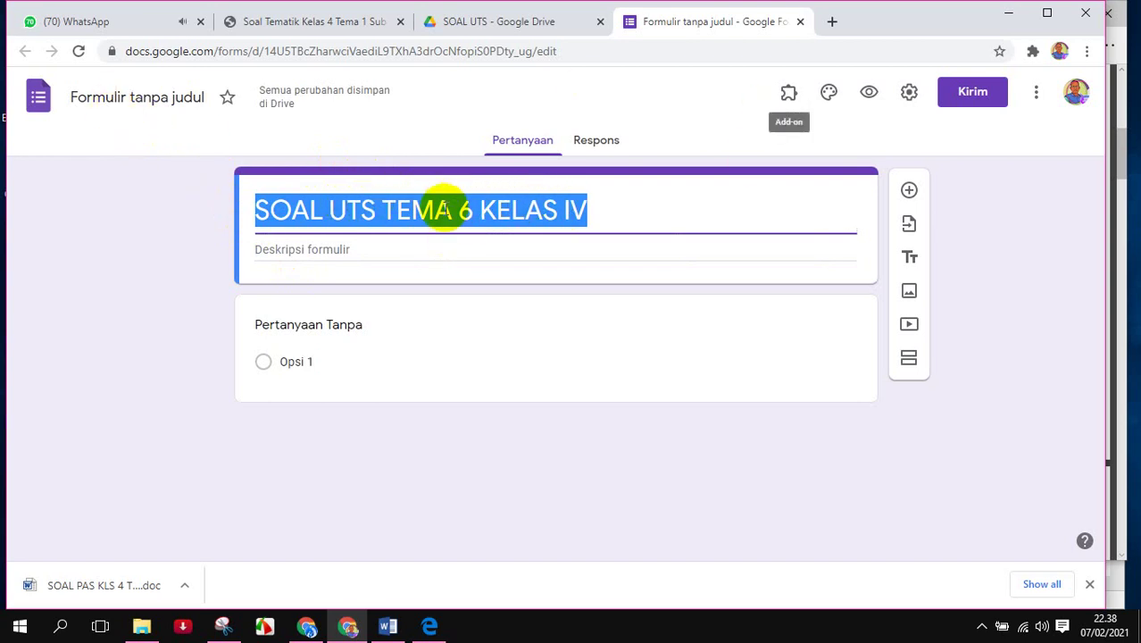
pyautogui.click(450, 210)
pyautogui.moveTo(604, 203); pyautogui.dragTo(203, 215)
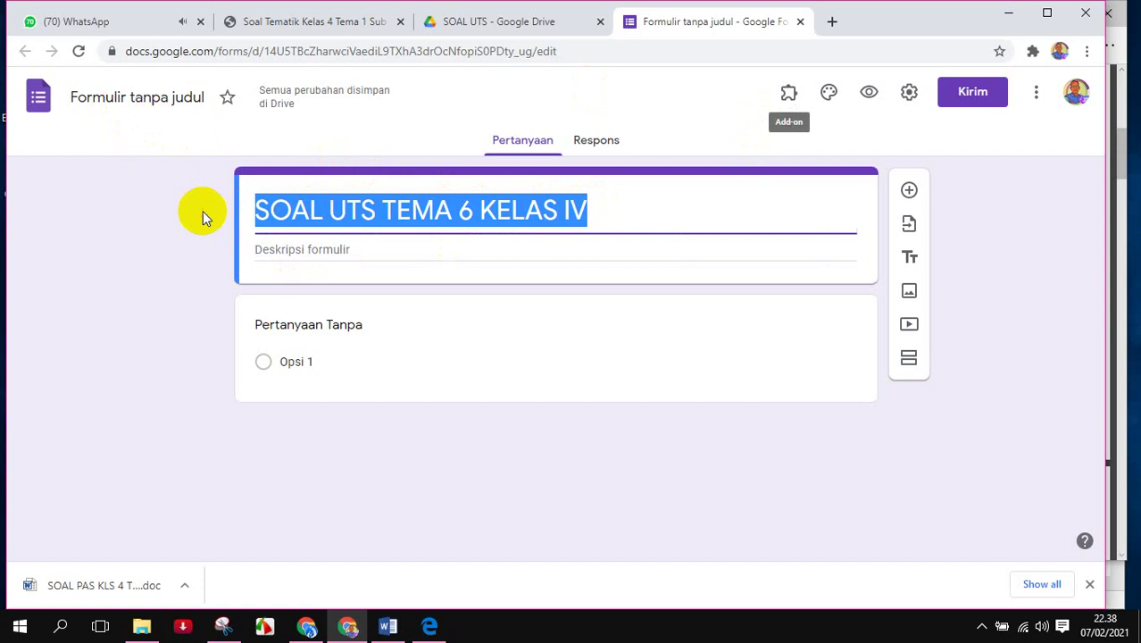
pyautogui.click(148, 100)
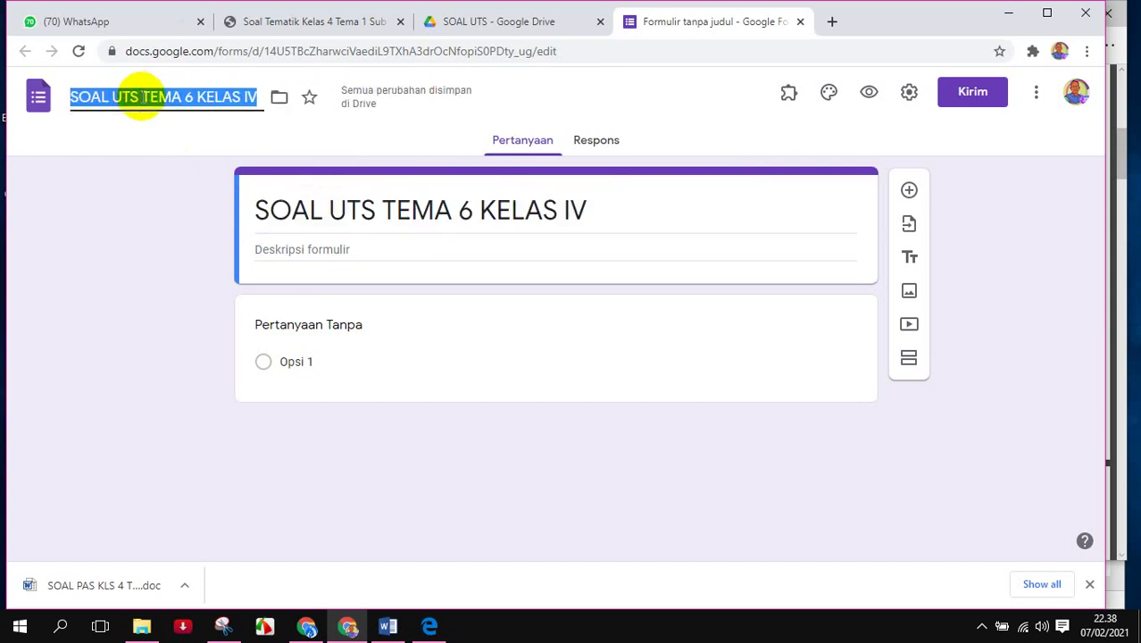
pyautogui.tripleClick(308, 200)
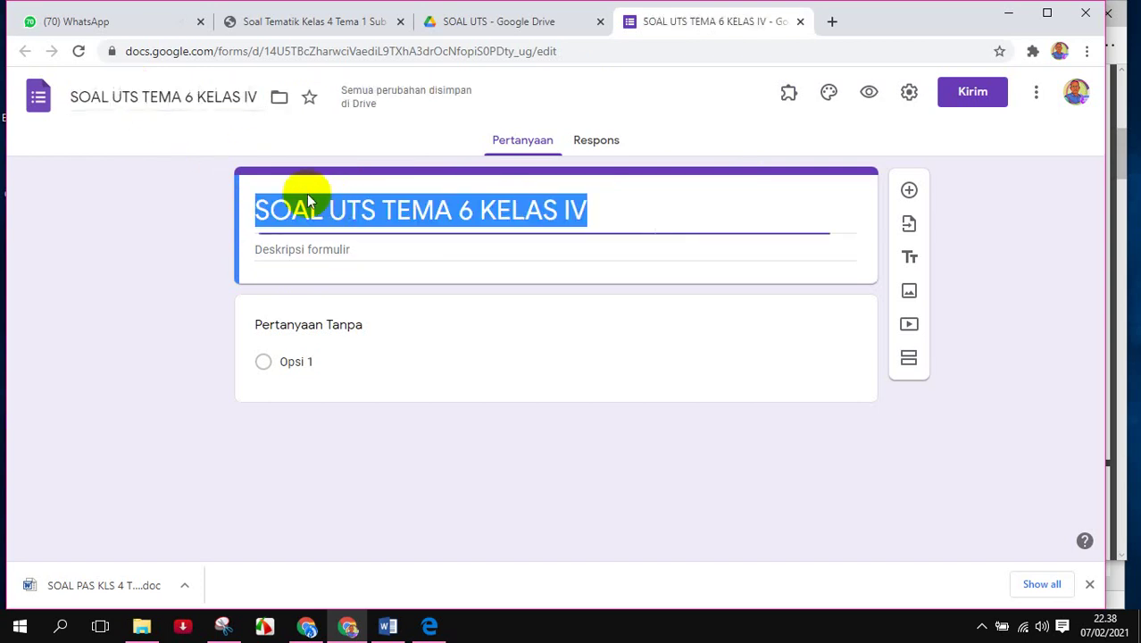
pyautogui.click(139, 96)
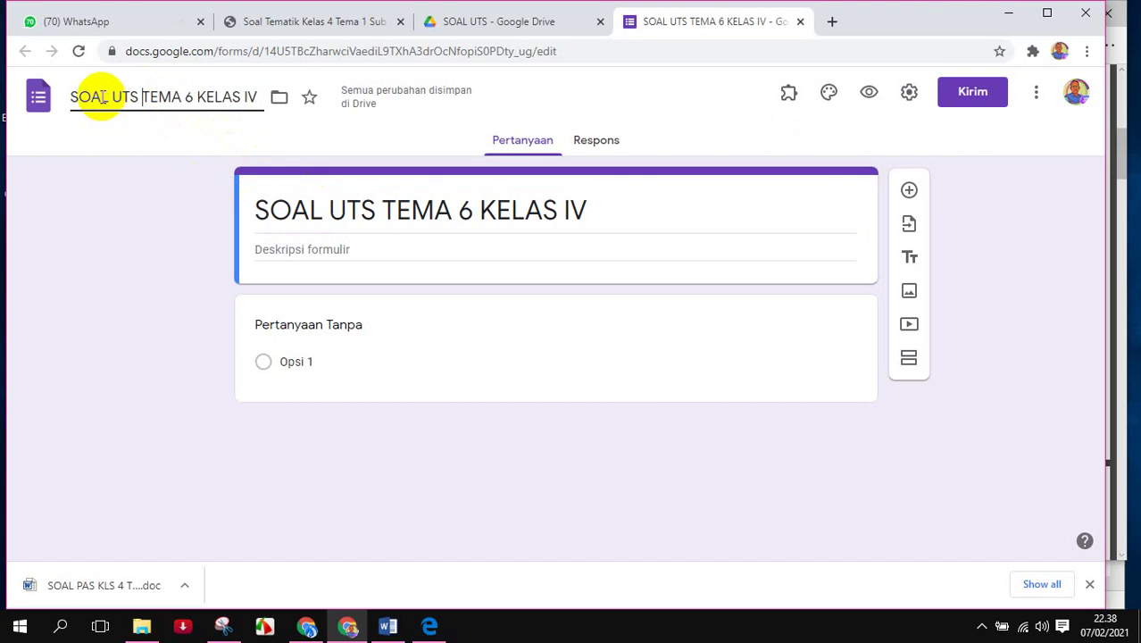
pyautogui.tripleClick(382, 208)
pyautogui.click(377, 211)
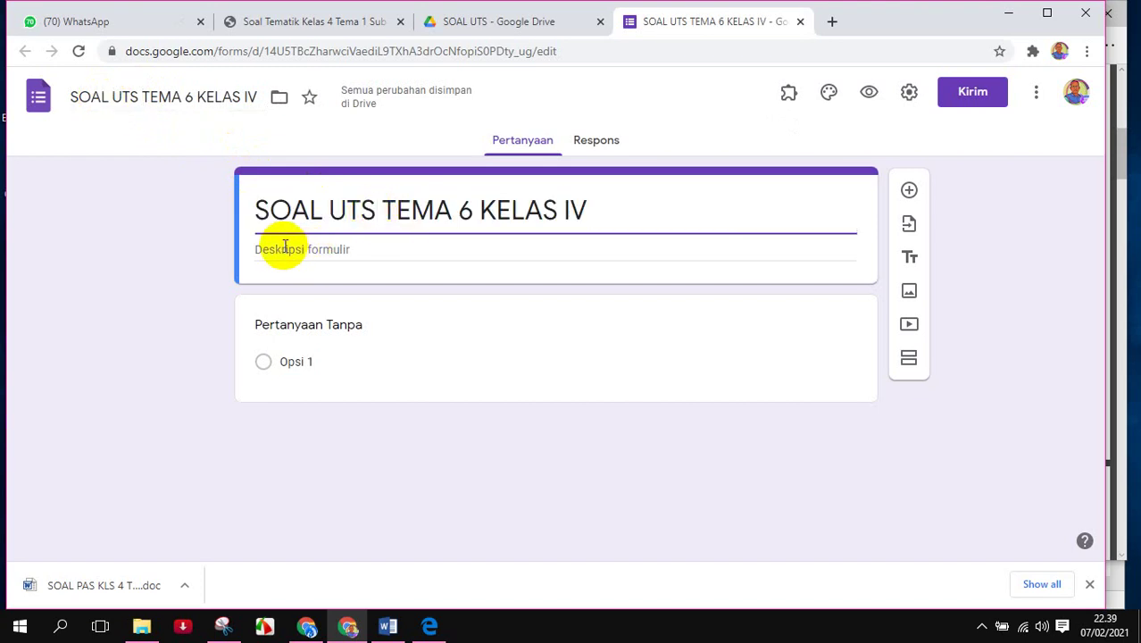
pyautogui.click(276, 250)
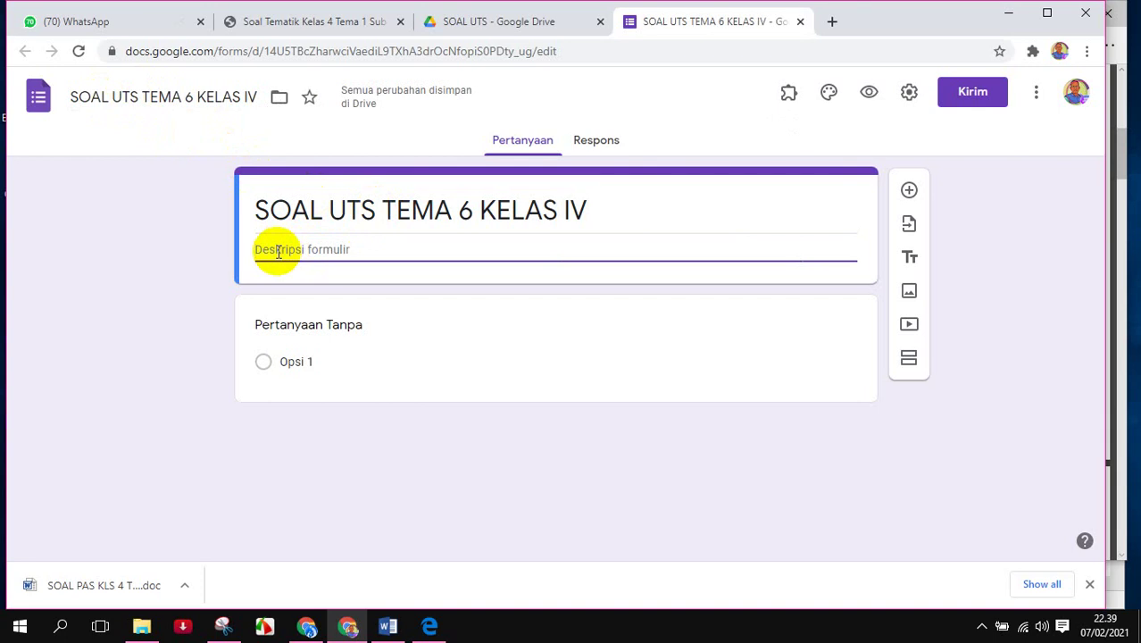
pyautogui.write('SEM')
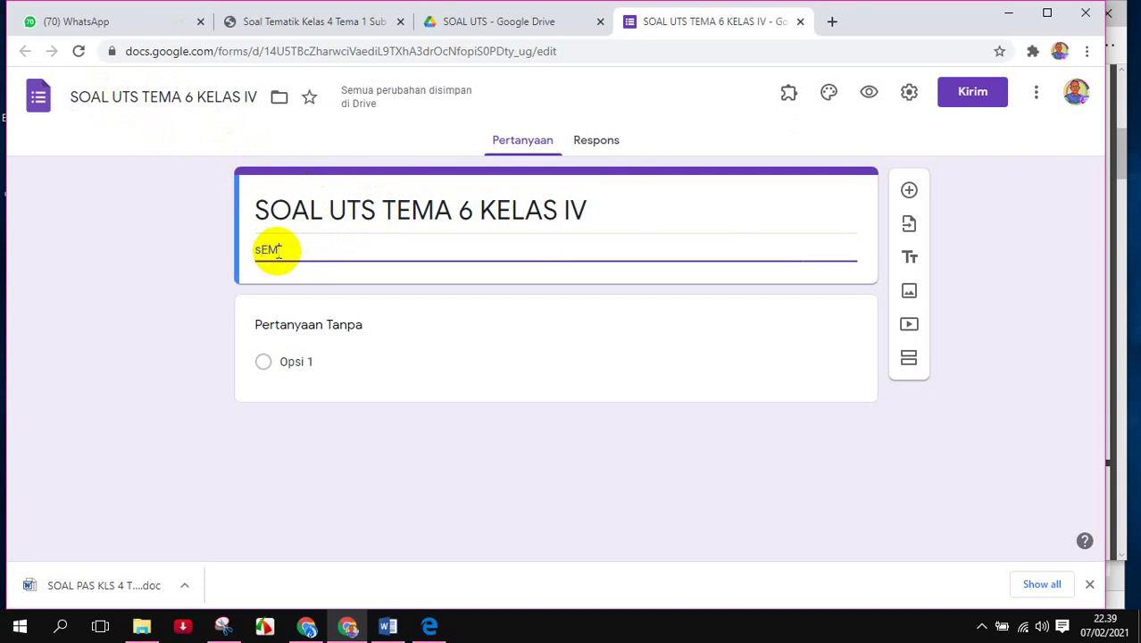
pyautogui.write('ESTER')
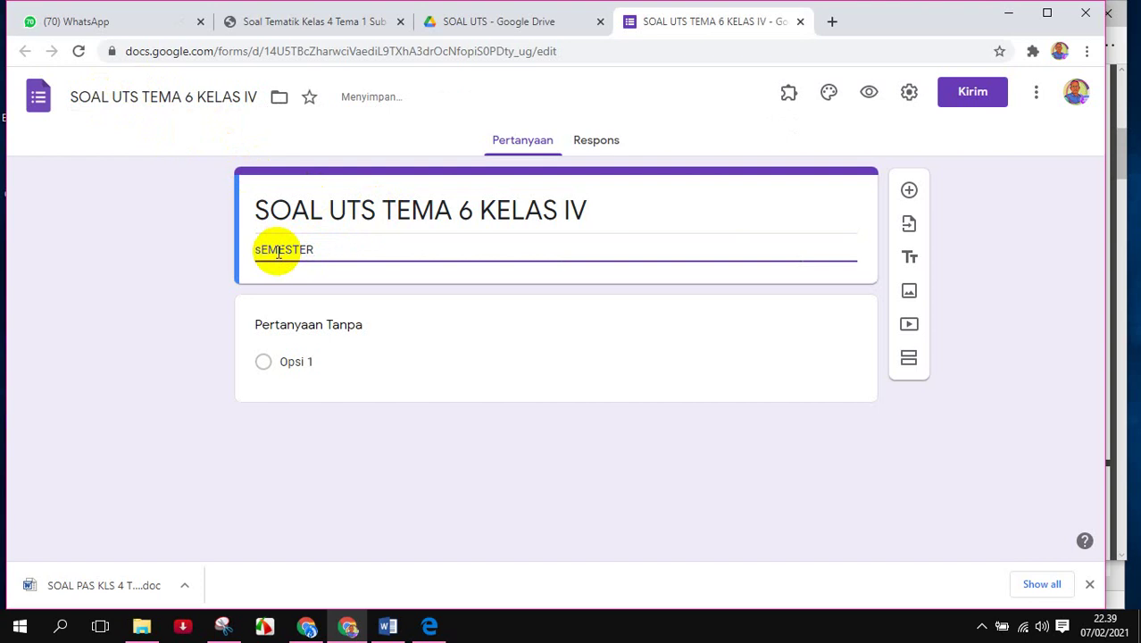
pyautogui.press('BackSpace')
pyautogui.press('BackSpace')
pyautogui.press('BackSpace')
pyautogui.press('BackSpace')
pyautogui.press('BackSpace')
pyautogui.press('BackSpace')
pyautogui.press('BackSpace')
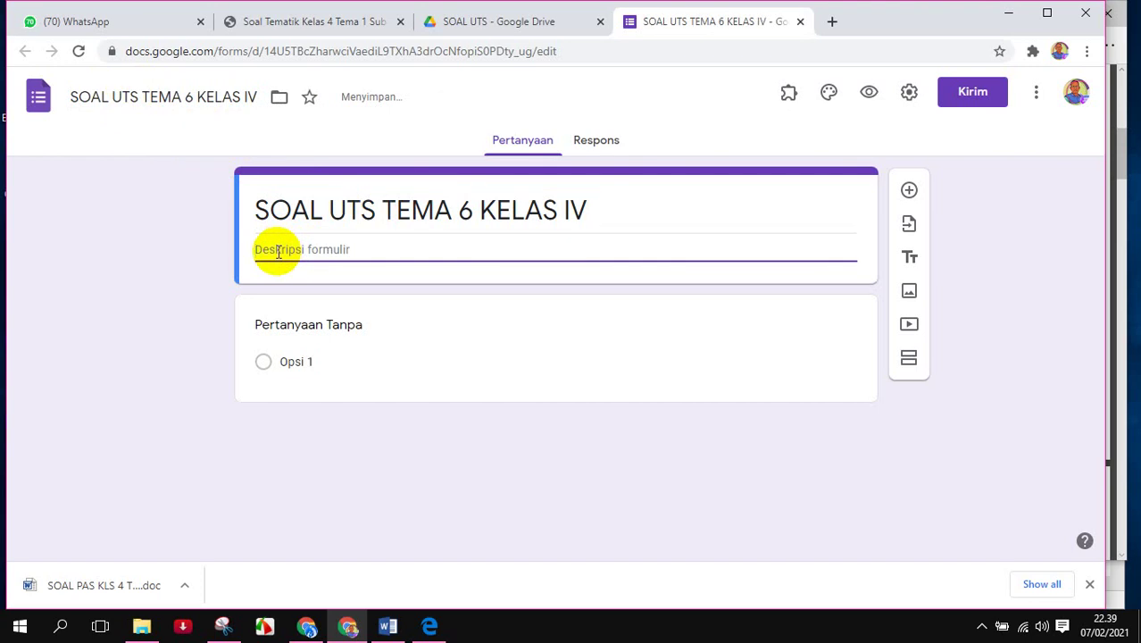
# - Set the form's description to "Semester 2 TP 2020-2021"
pyautogui.write('Sem')
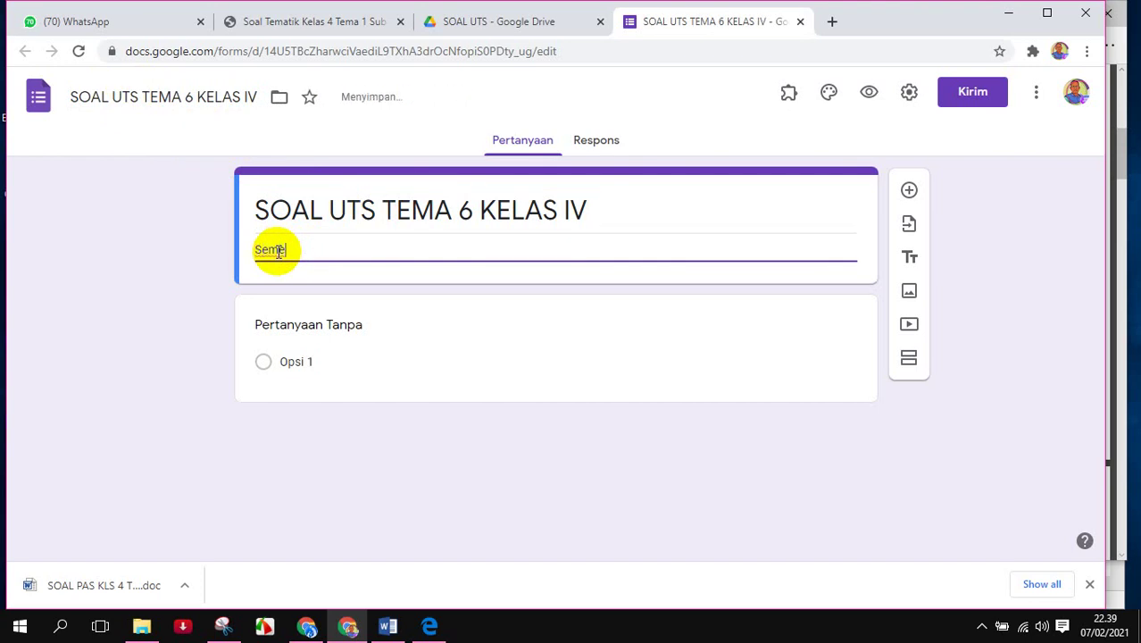
pyautogui.write('ester ')
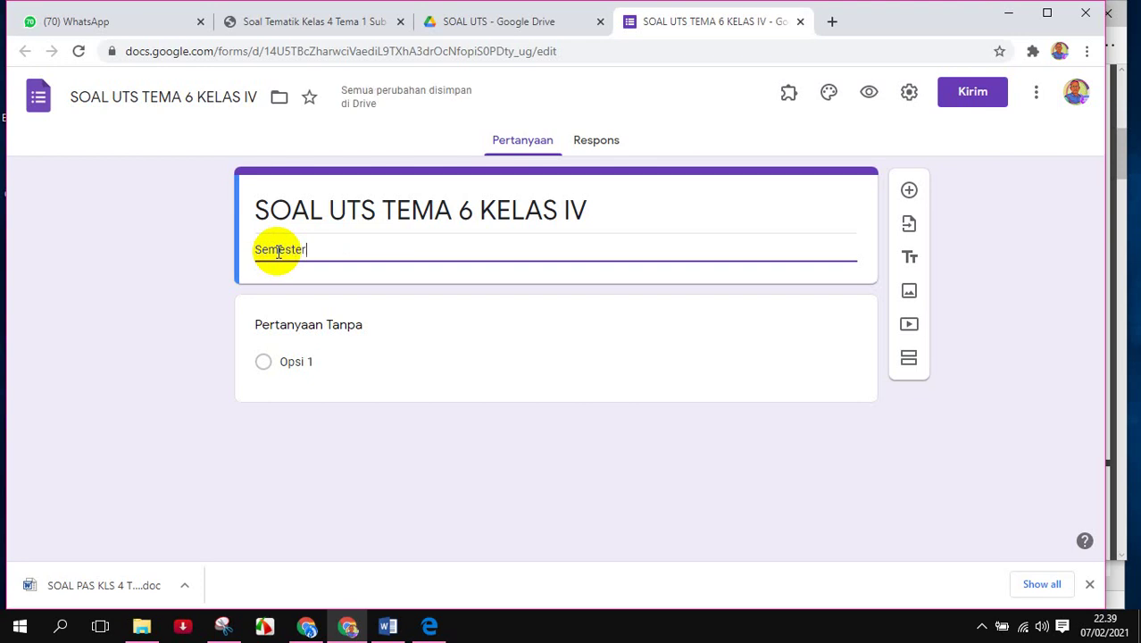
pyautogui.write('2 T')
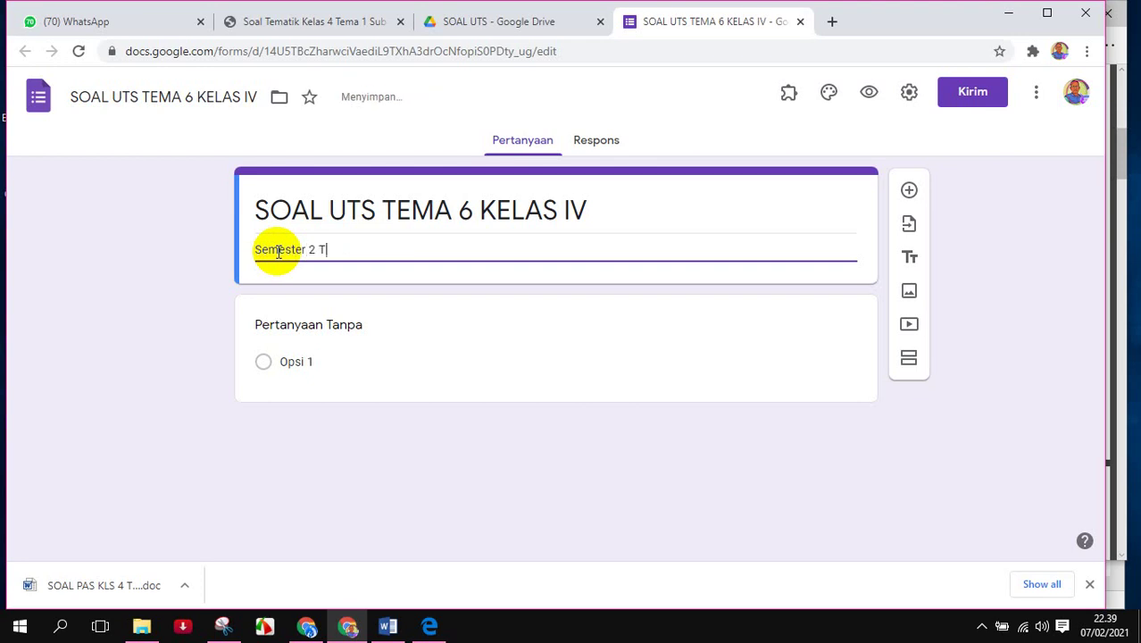
pyautogui.write('P 2020-2021')
pyautogui.click(193, 339)
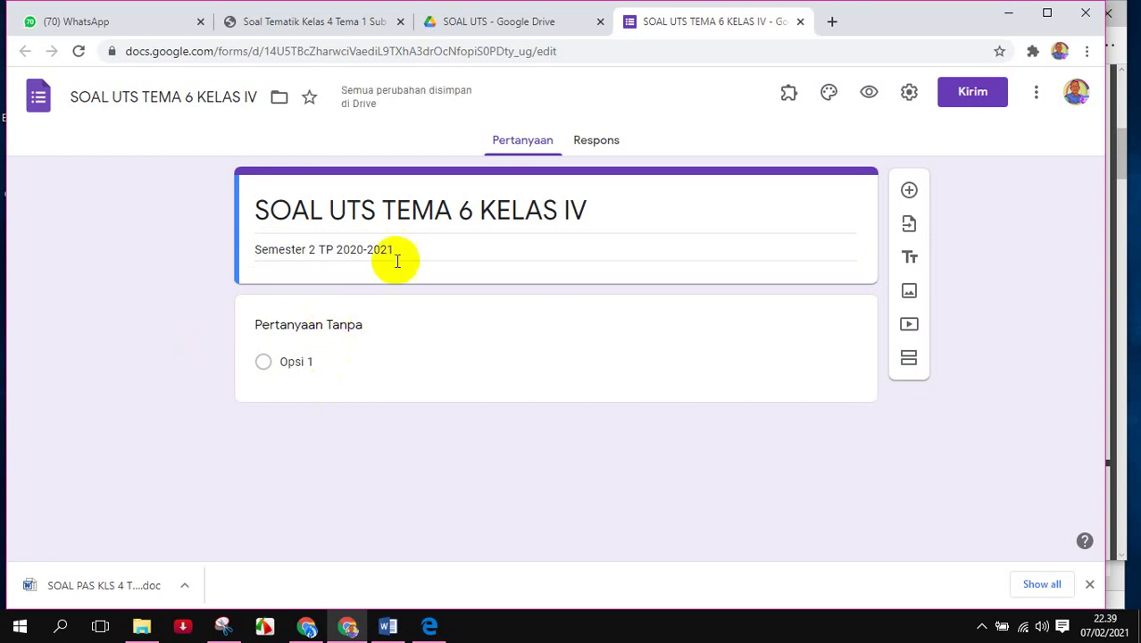
# - Turn the untitled first question into a required short-answer question named "Nama Siswa"
pyautogui.click(365, 323)
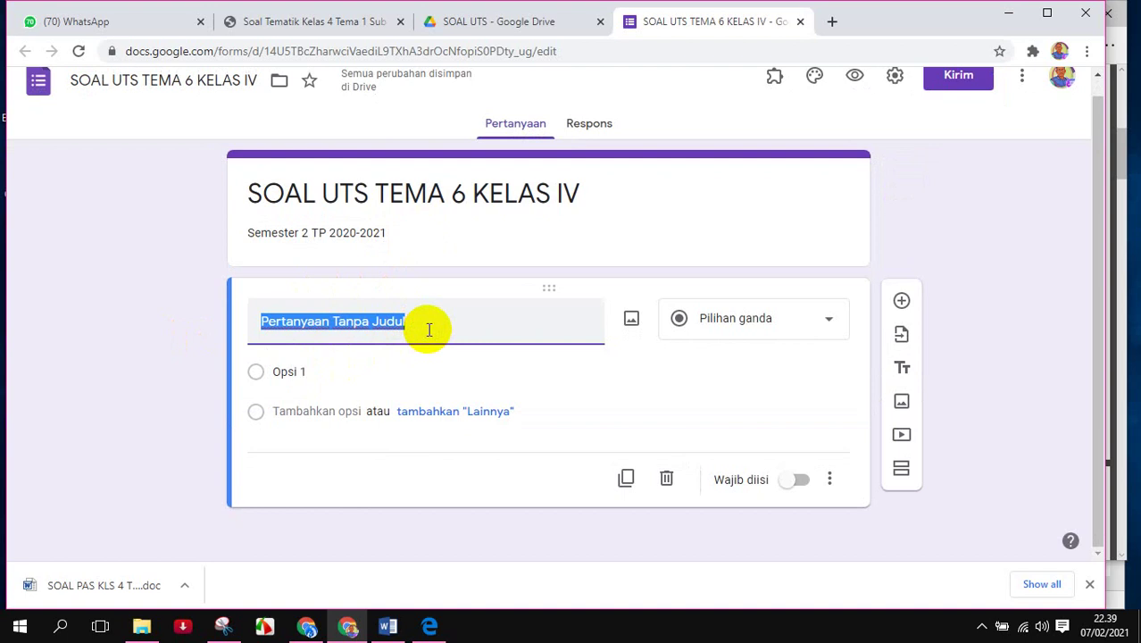
pyautogui.write('Nam')
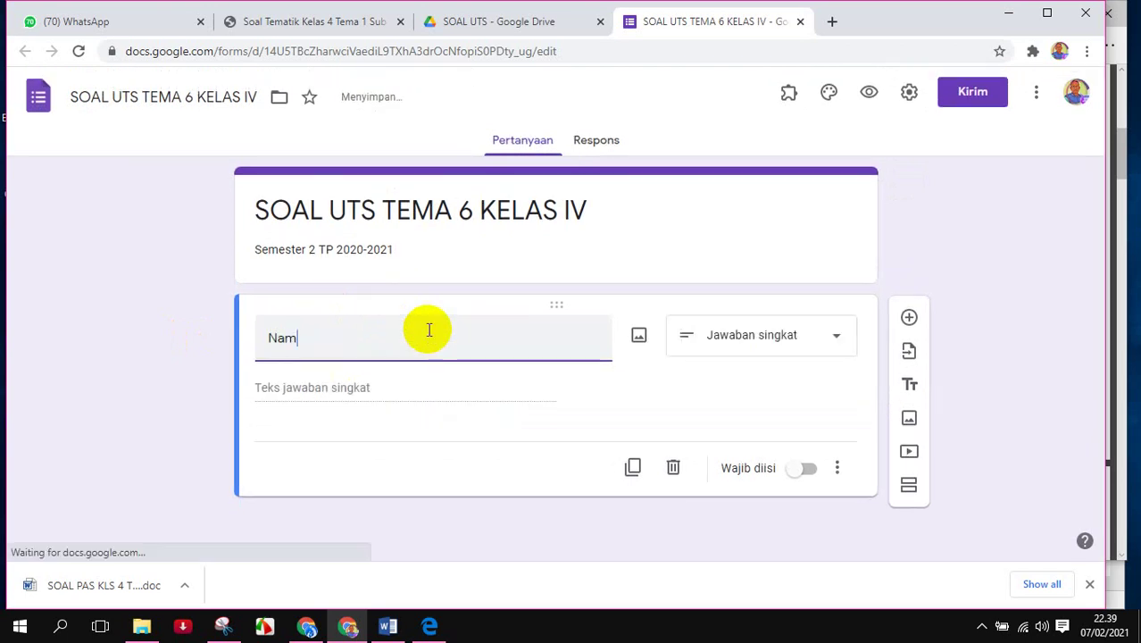
pyautogui.write('a Siswa')
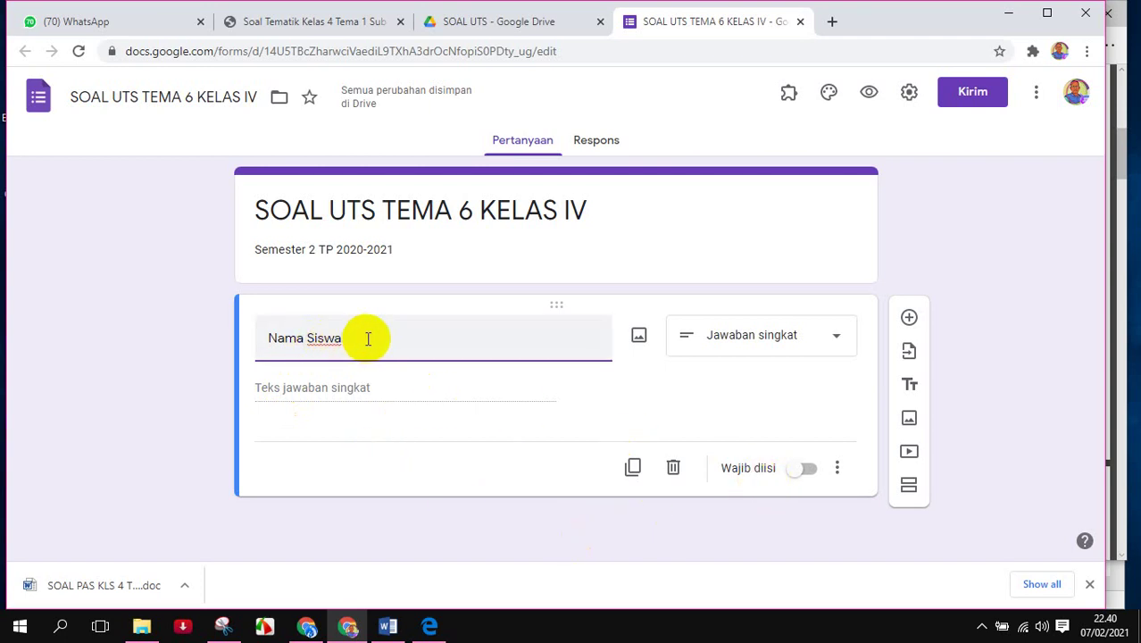
pyautogui.click(803, 471)
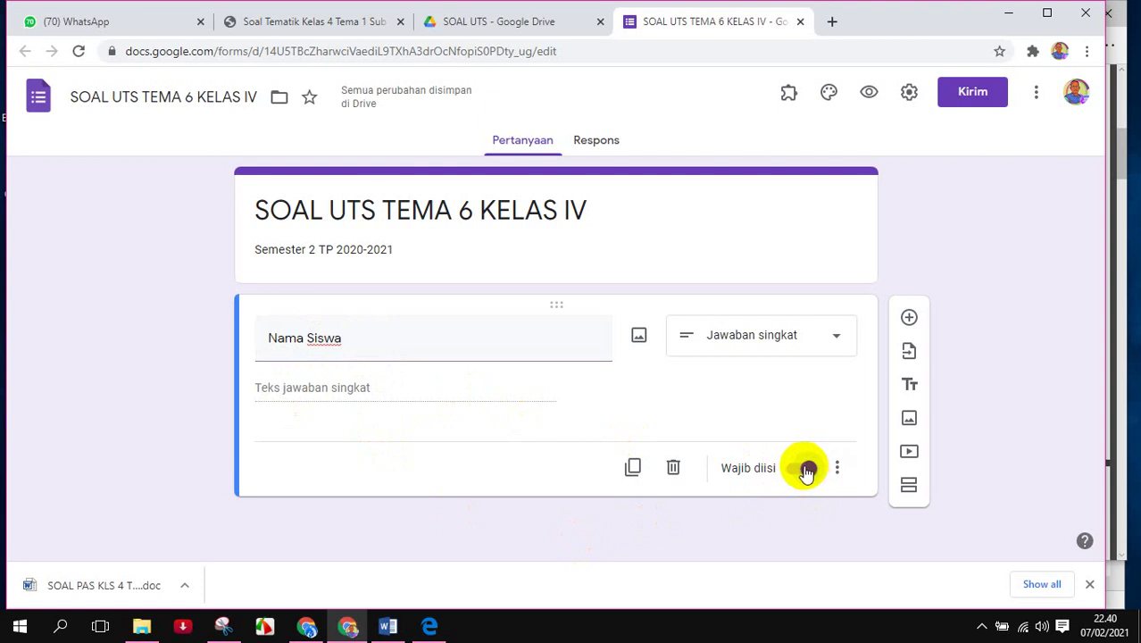
pyautogui.click(806, 469)
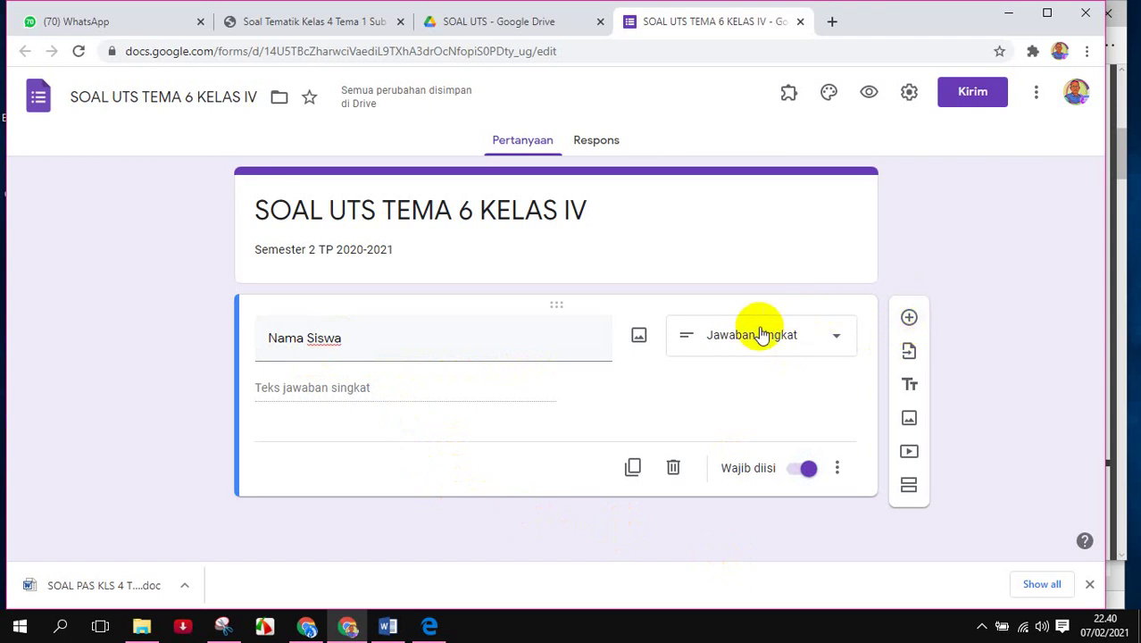
# - Add a required short-answer question named "NIS / NISN" below Nama Siswa
pyautogui.click(909, 320)
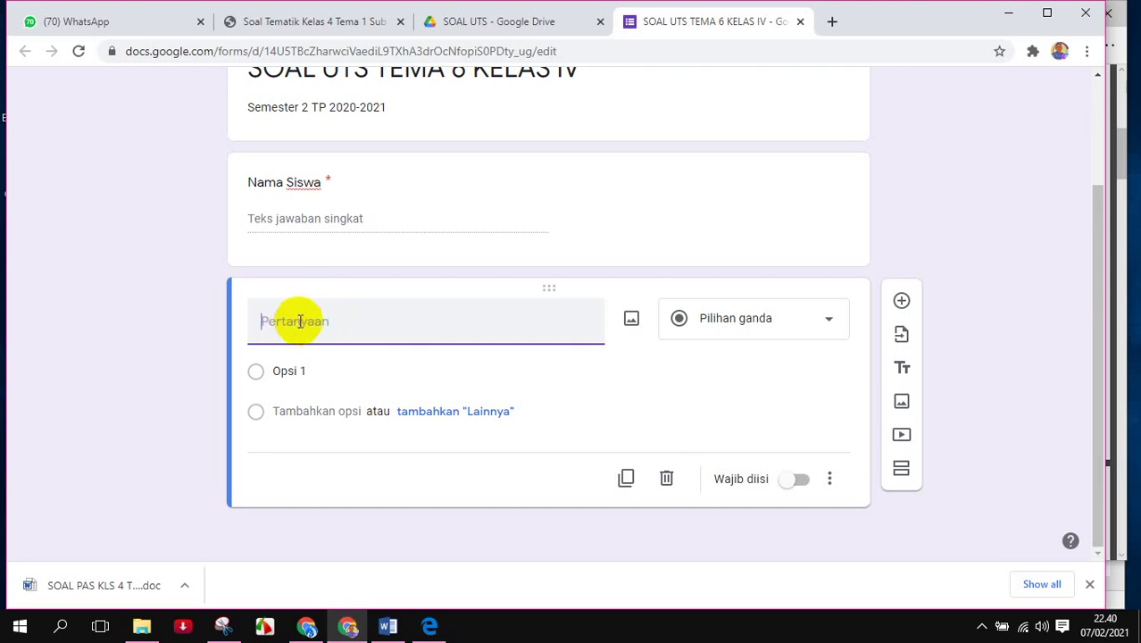
pyautogui.write('NIS /')
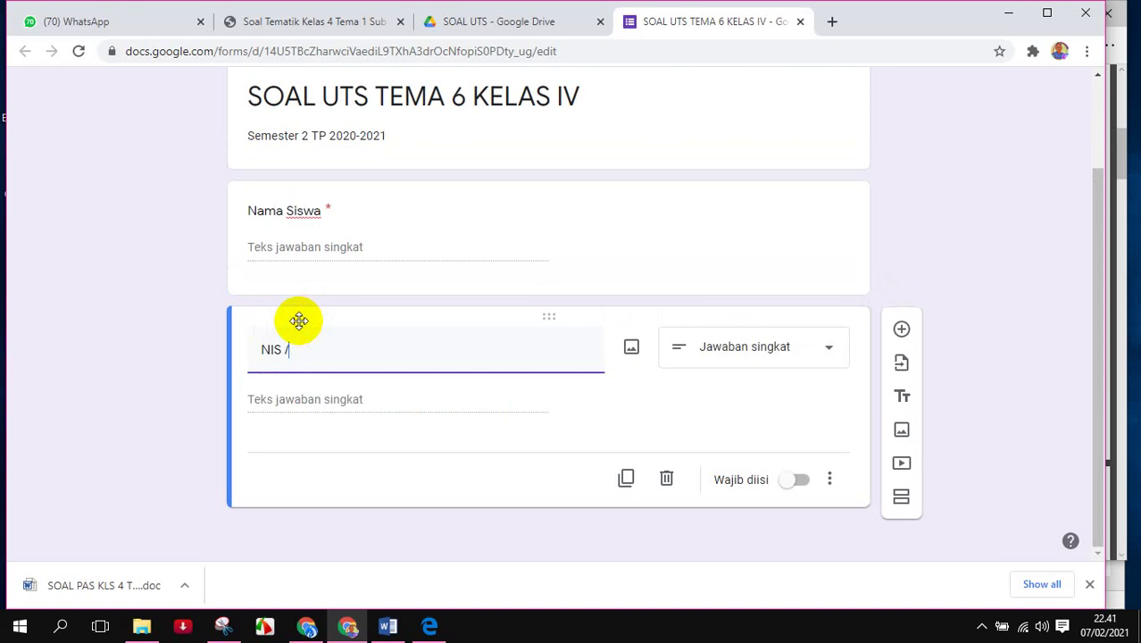
pyautogui.write(' NISN')
pyautogui.click(208, 375)
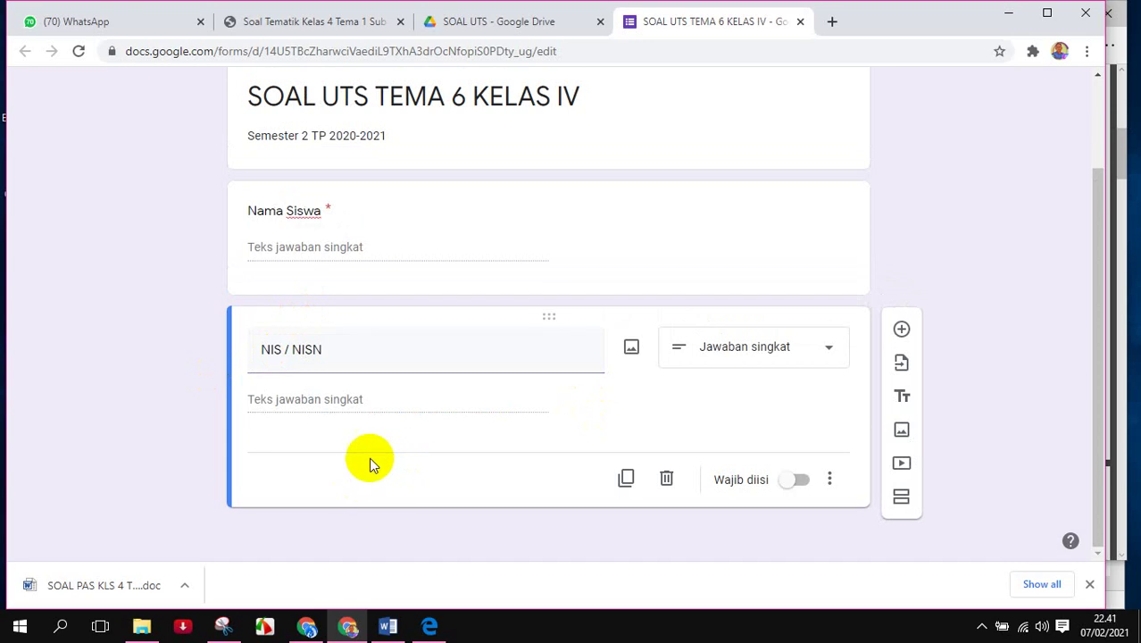
pyautogui.click(790, 484)
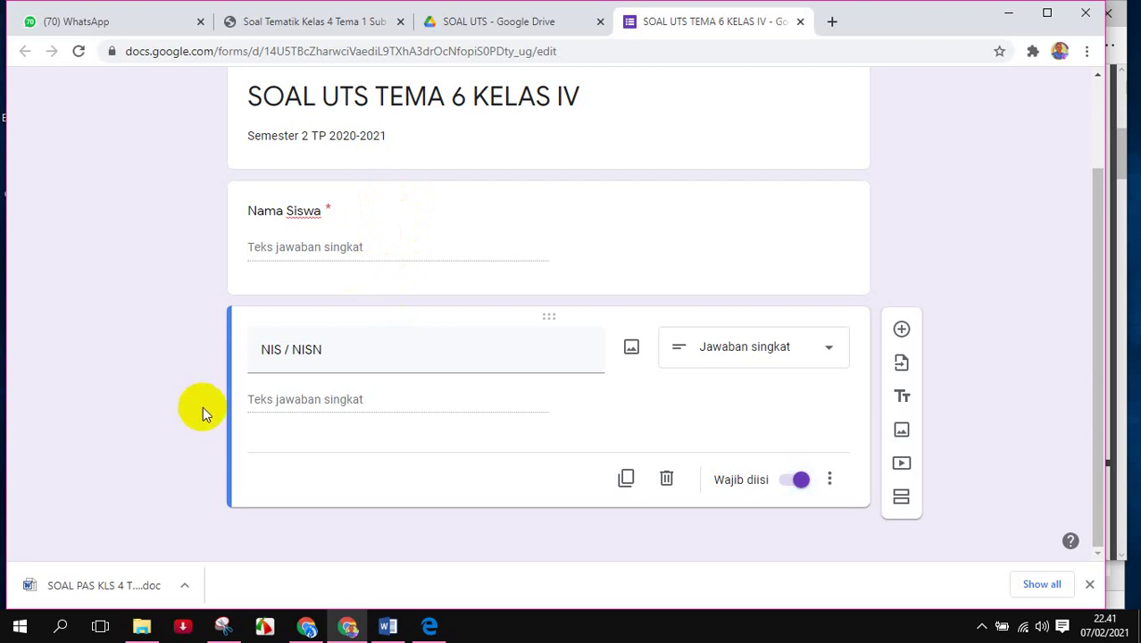
# - Add a second section after the student identity questions and title it "Soal Pilihan Ganda"
pyautogui.scroll(1, 324, 217)
pyautogui.scroll(-1, 324, 217)
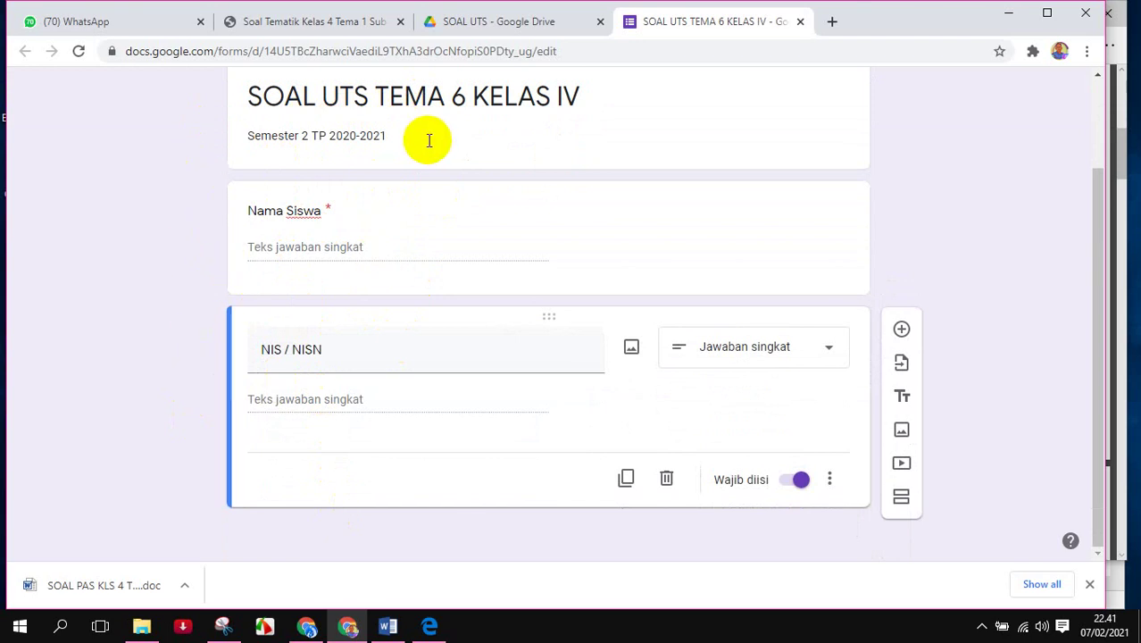
pyautogui.click(903, 503)
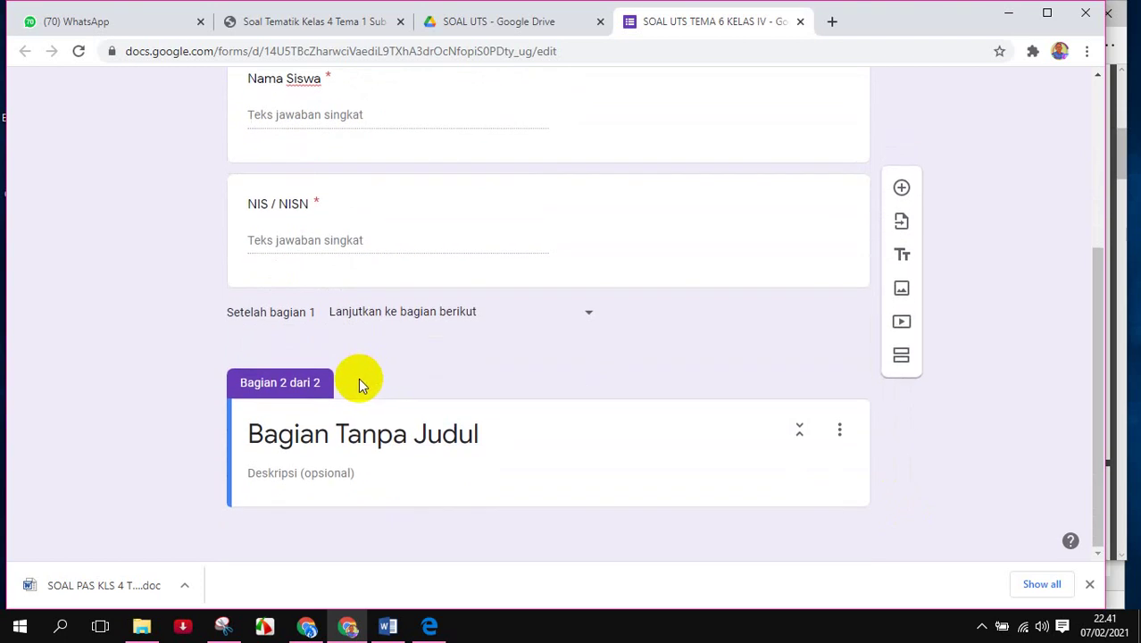
pyautogui.click(295, 434)
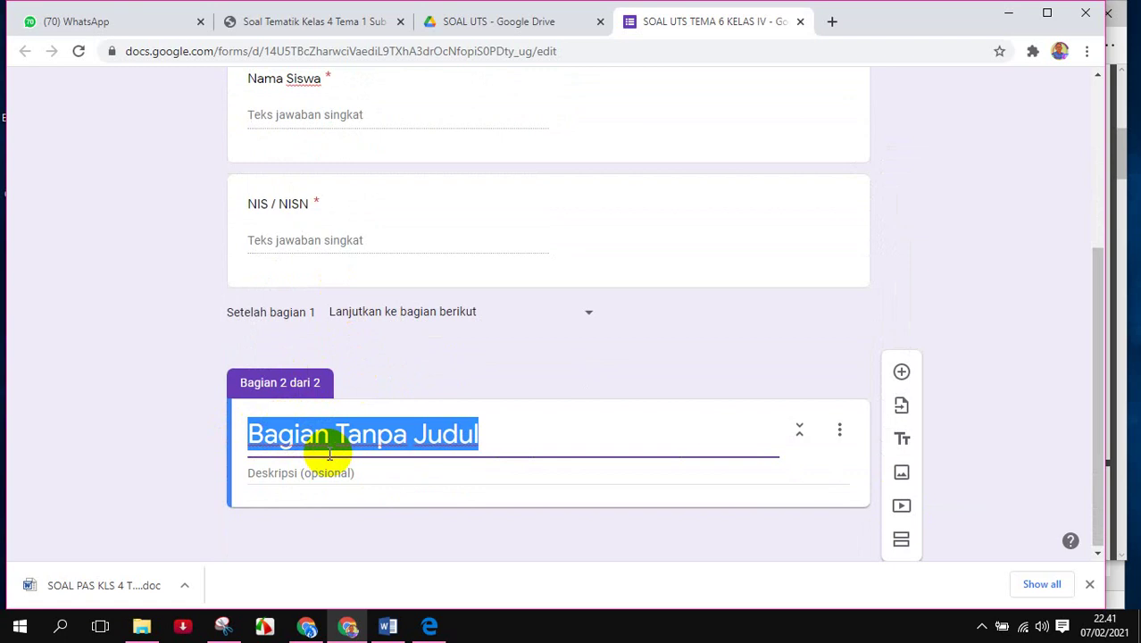
pyautogui.write('So')
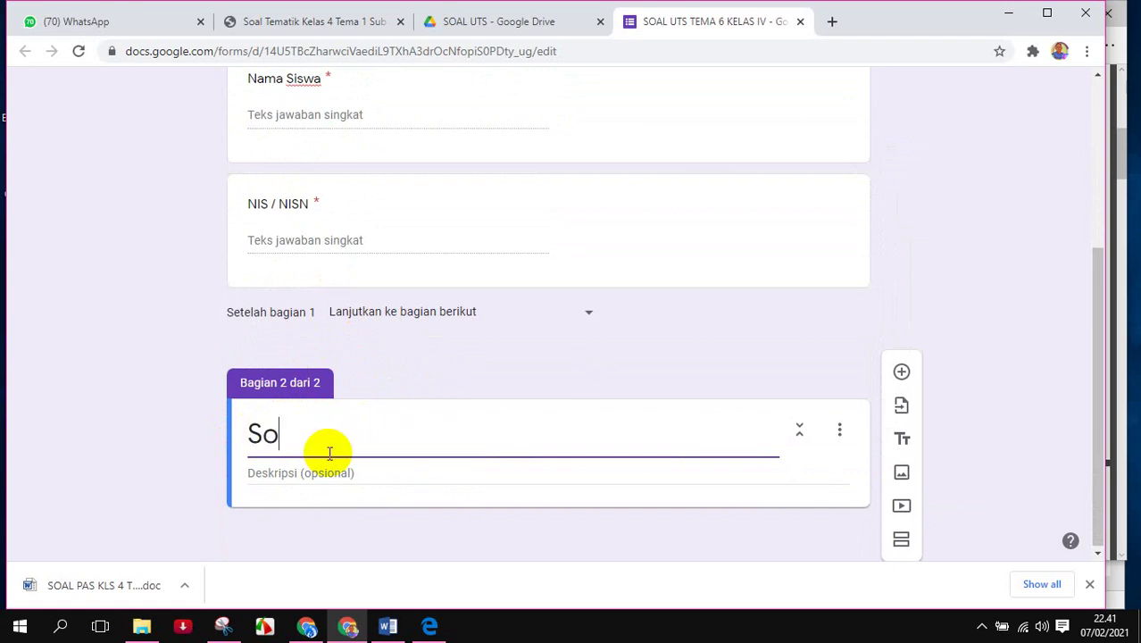
pyautogui.write('al Pil')
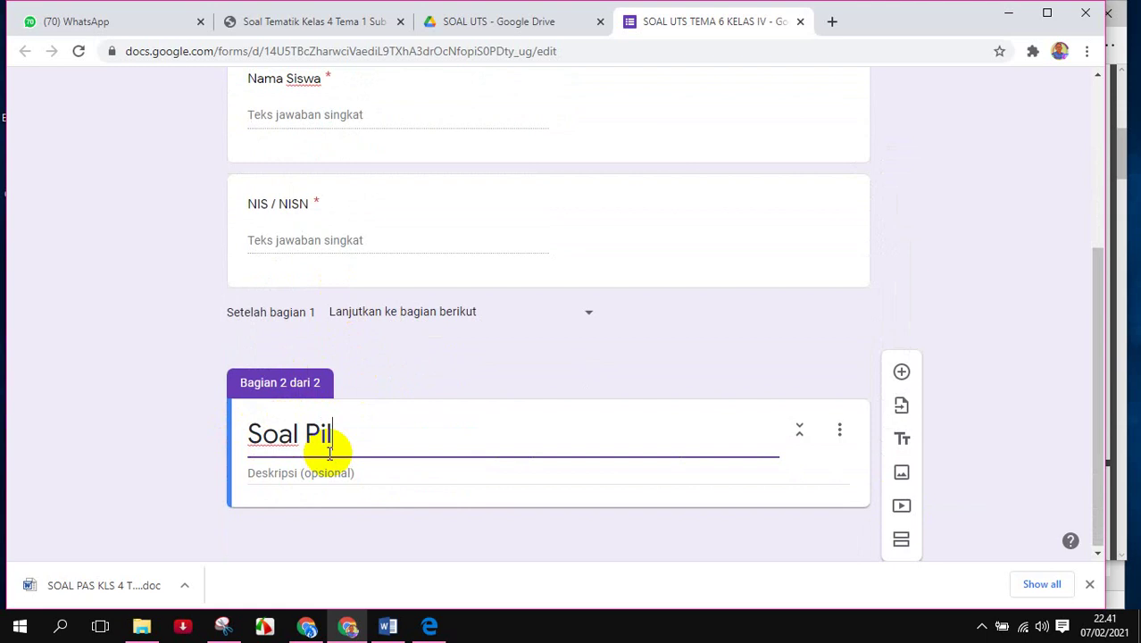
pyautogui.write('ihan Ga')
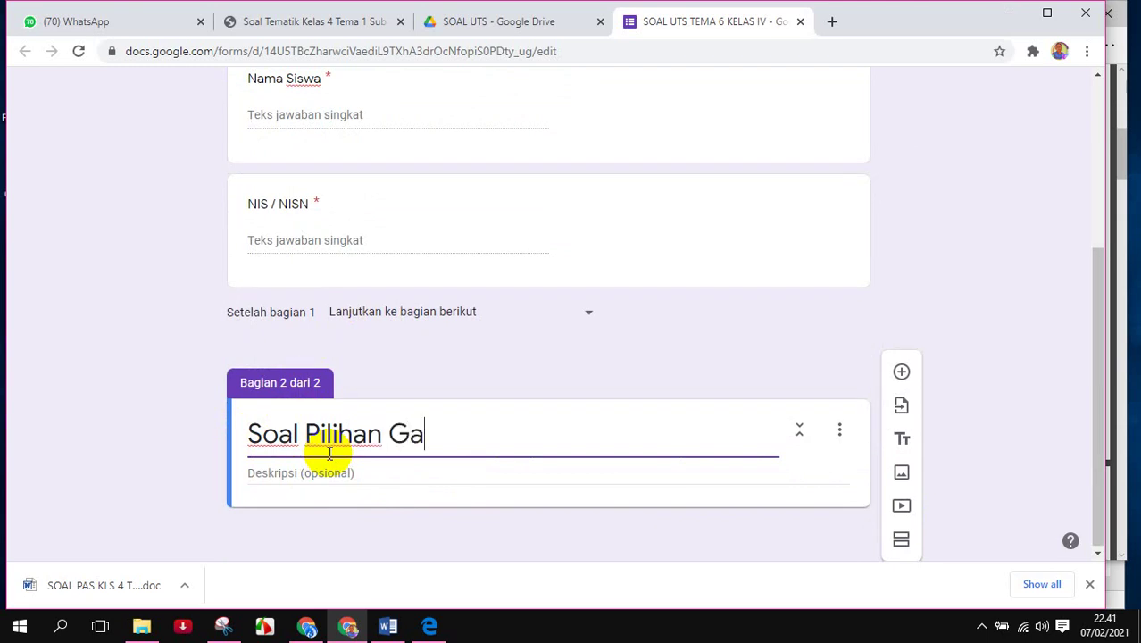
pyautogui.write('nda')
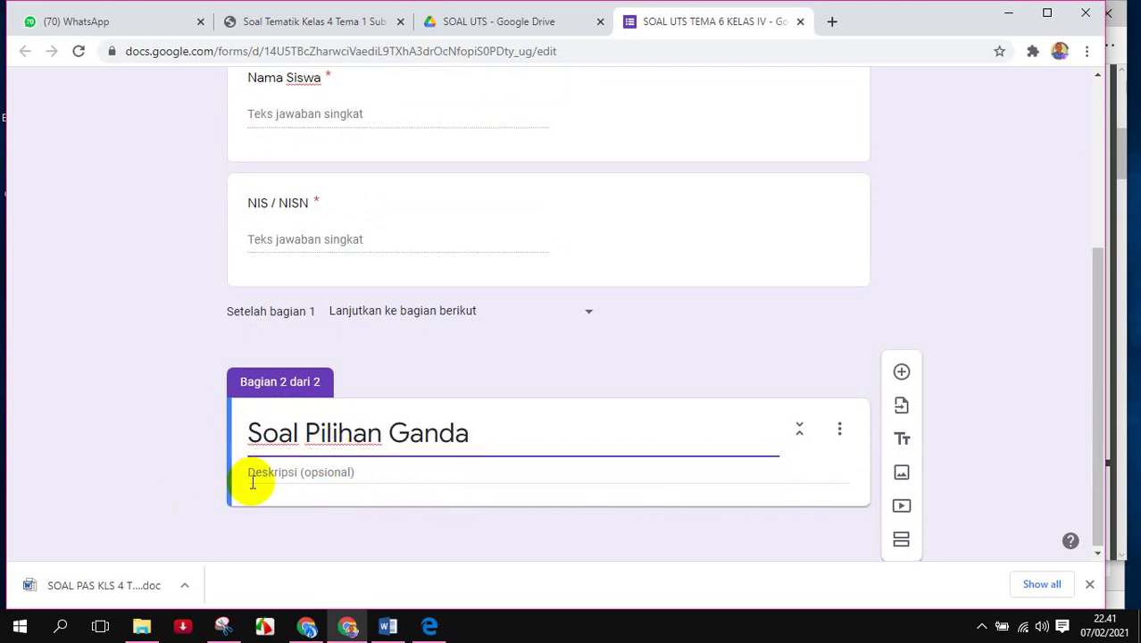
# - Set the Soal Pilihan Ganda section's description to "Pilihlah salah satu jawaban yang benar"
pyautogui.click(333, 476)
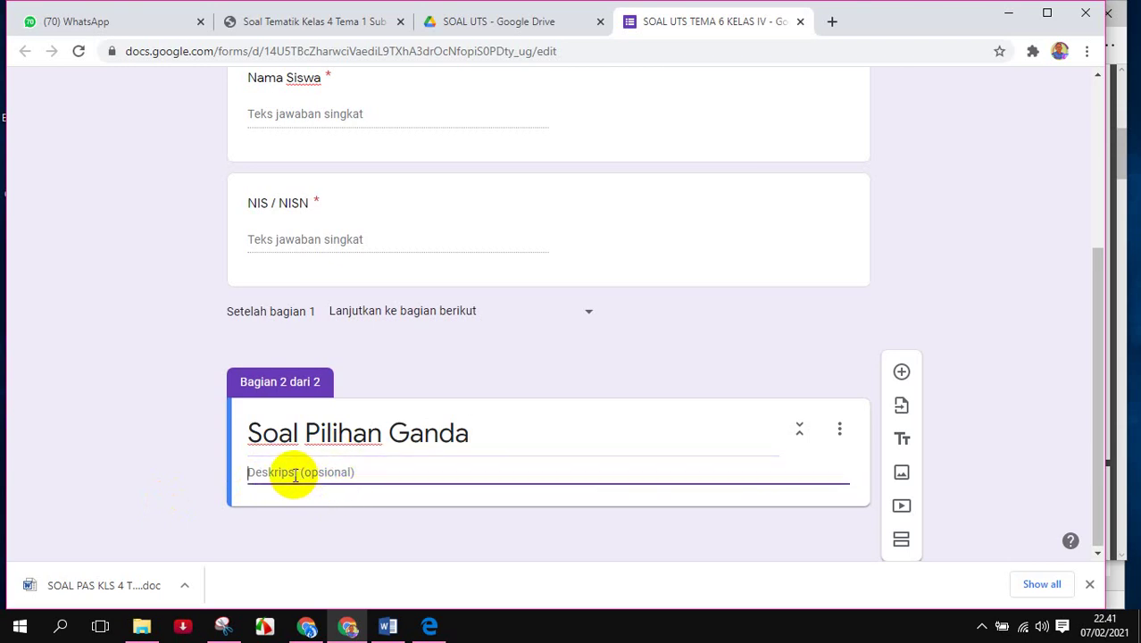
pyautogui.write('P')
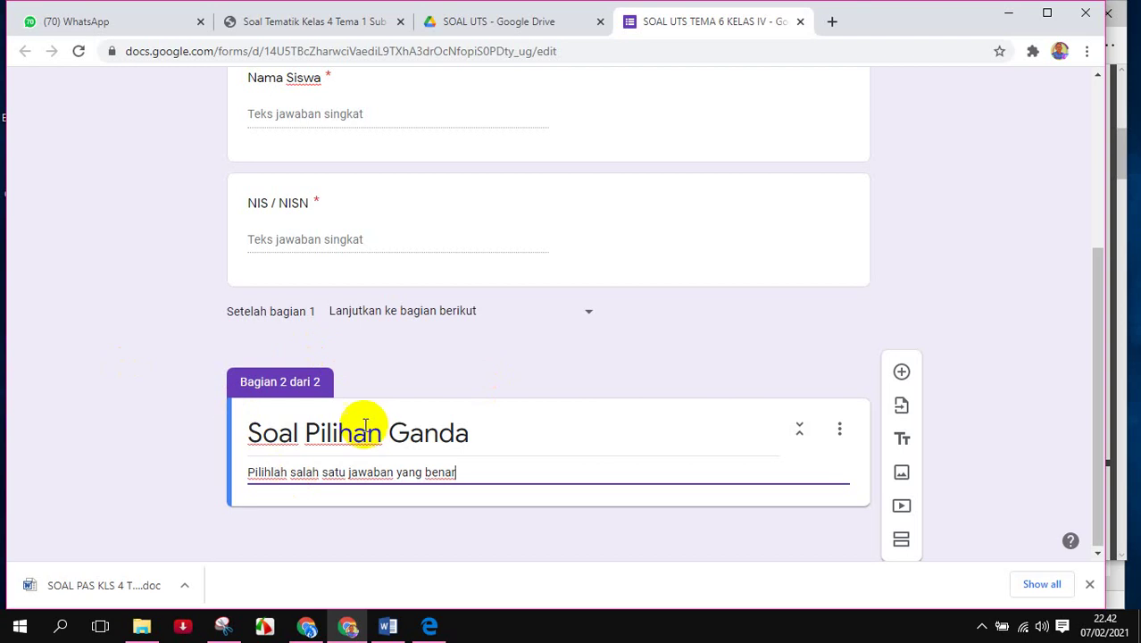
pyautogui.click(150, 477)
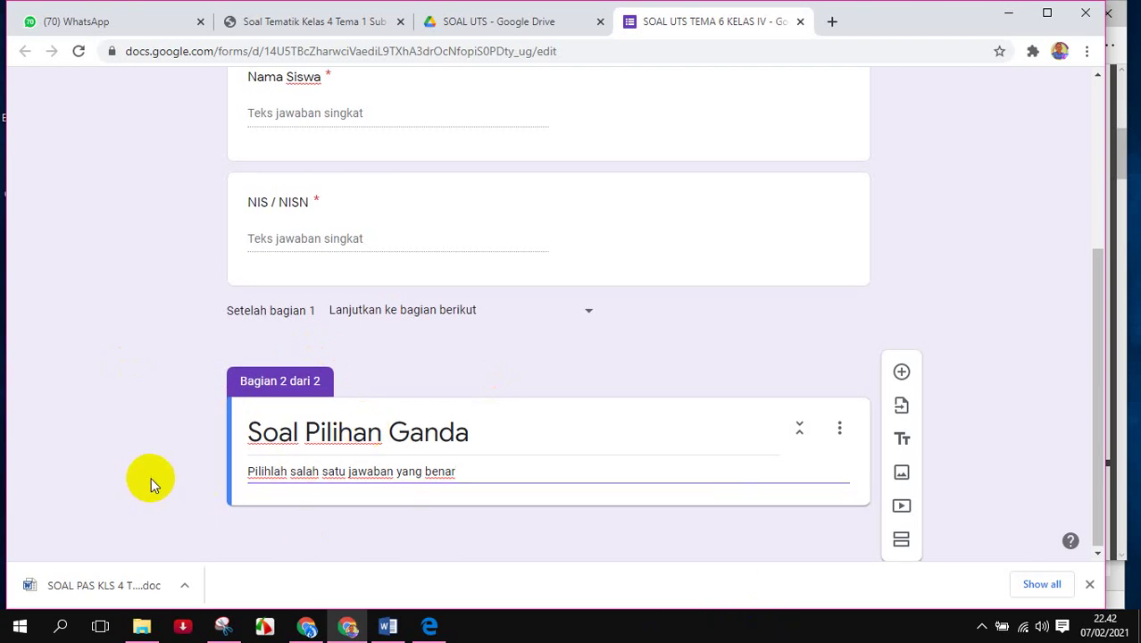
# - Add a new multiple-choice question to the Soal Pilihan Ganda section and switch to the Word document containing the exam questions
pyautogui.click(904, 373)
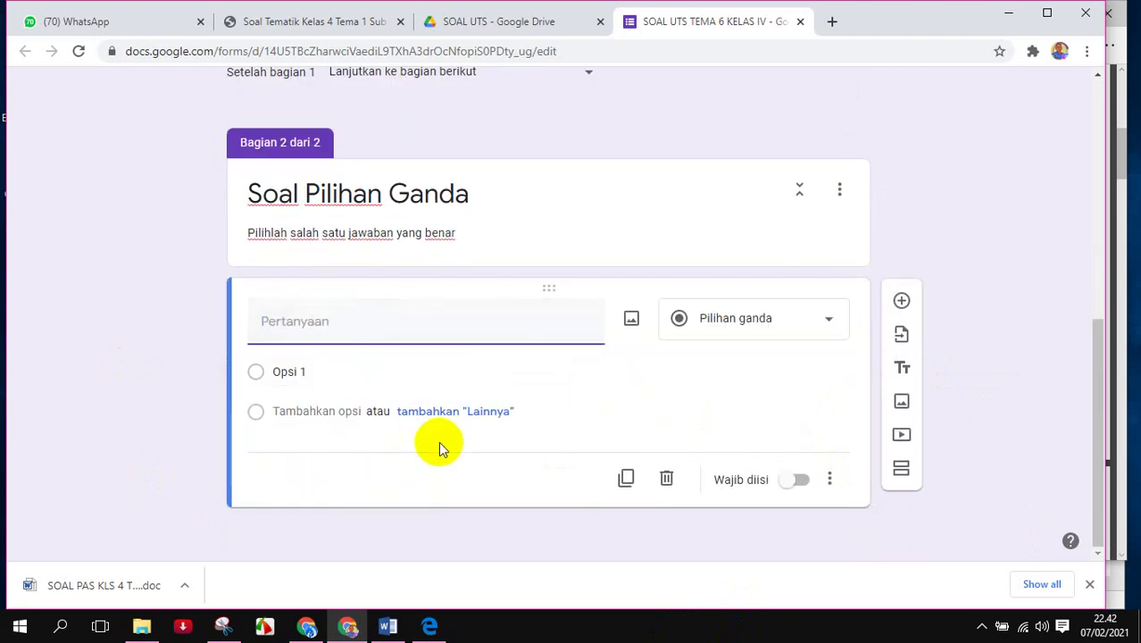
pyautogui.click(386, 630)
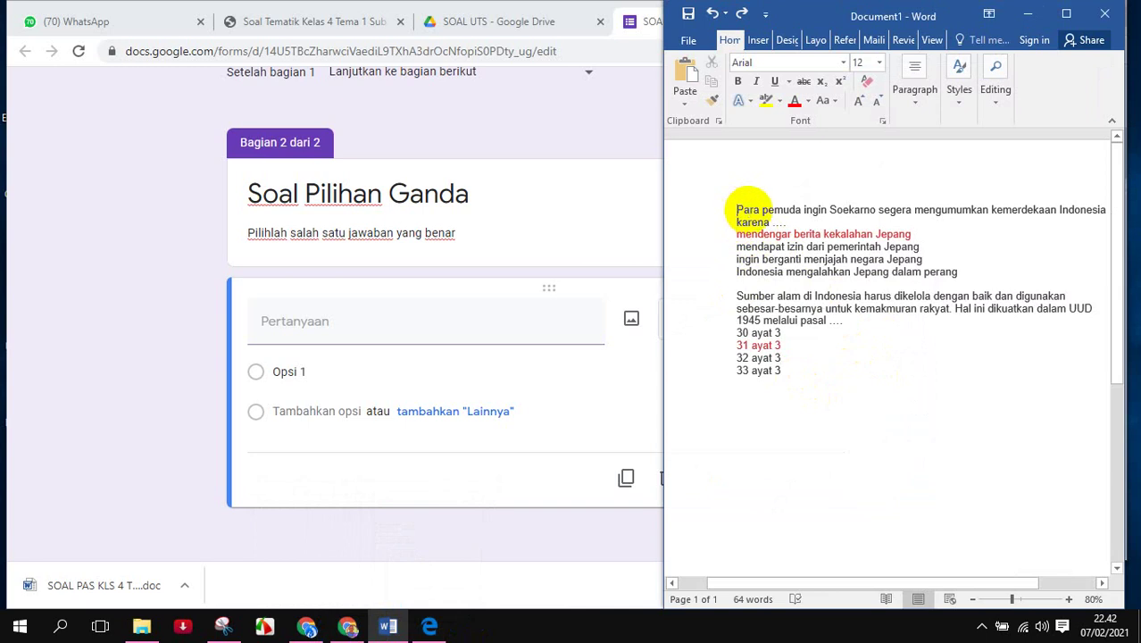
pyautogui.write('1.')
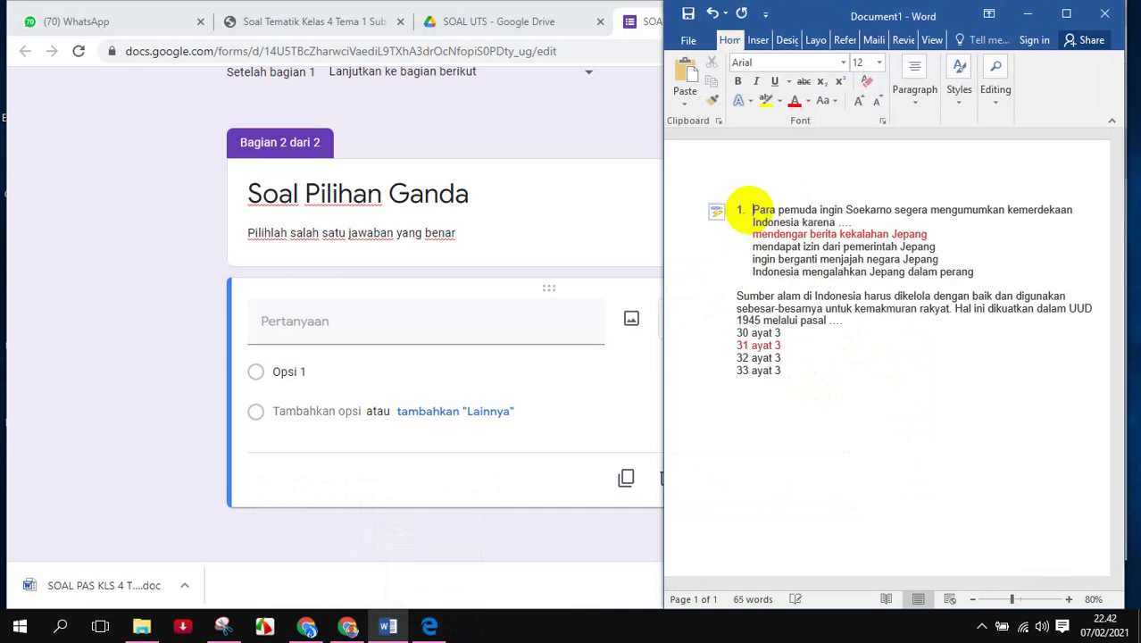
pyautogui.click(753, 234)
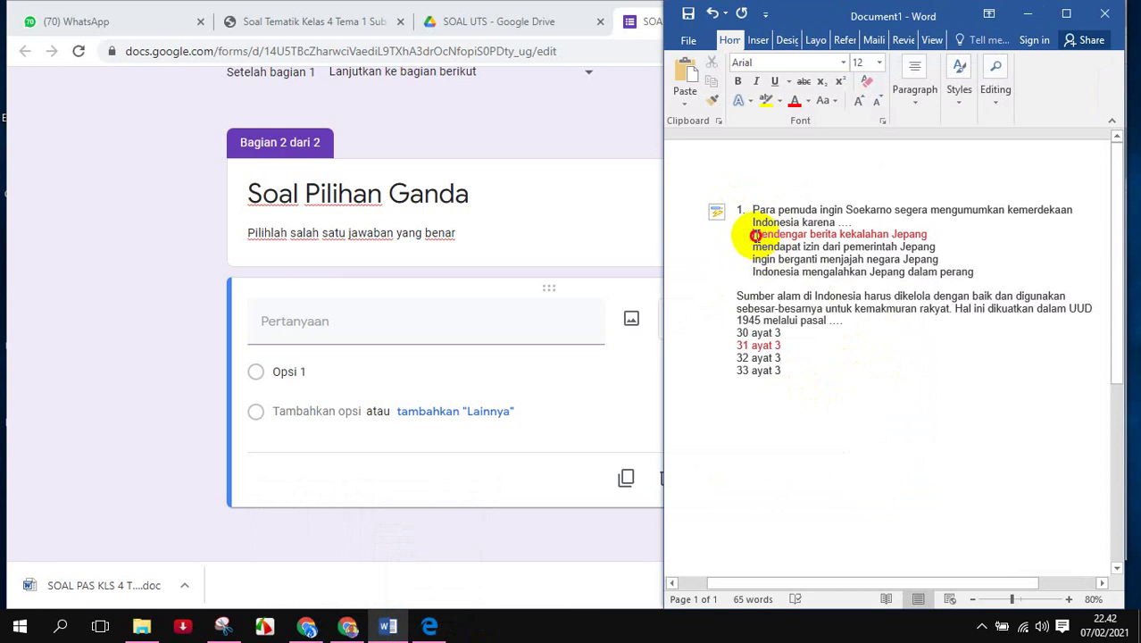
pyautogui.moveTo(753, 234); pyautogui.dragTo(798, 271)
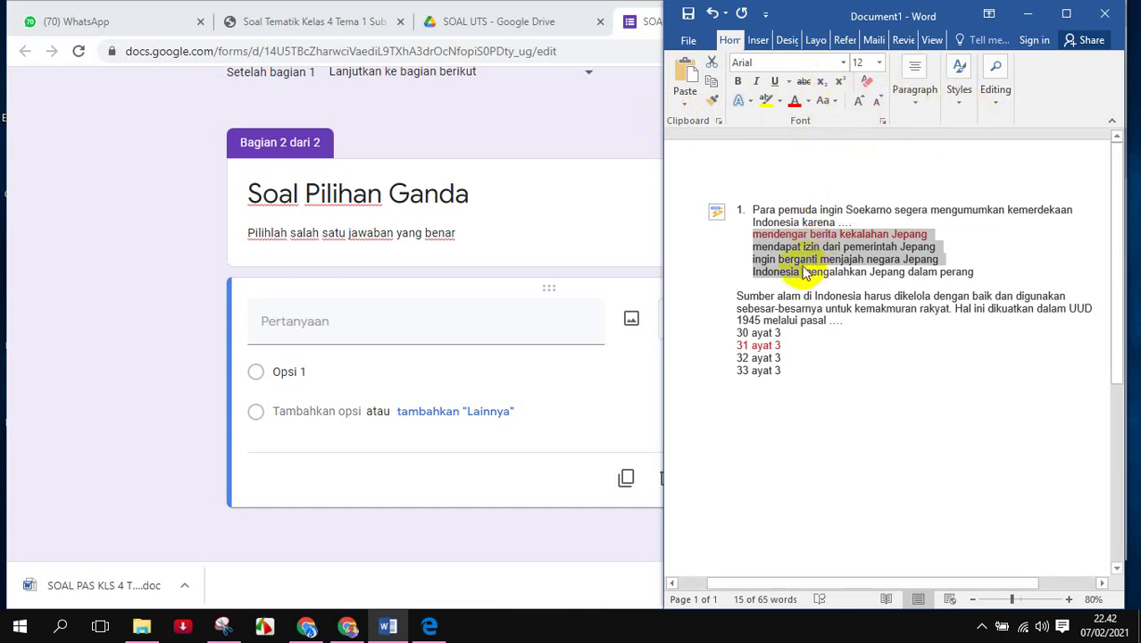
pyautogui.click(752, 211)
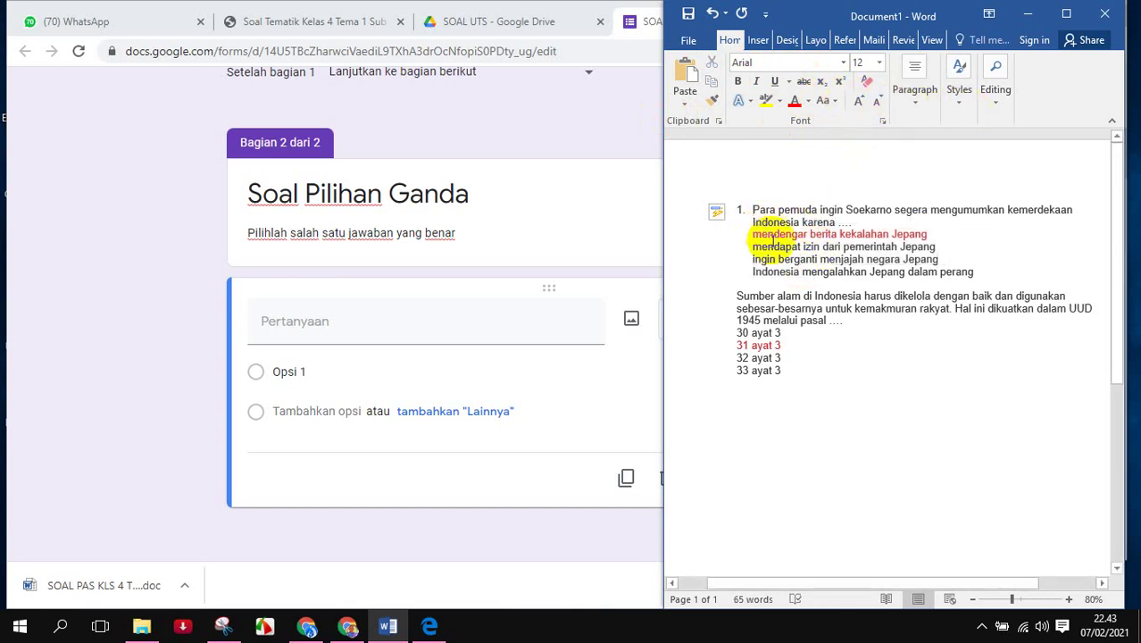
pyautogui.click(754, 235)
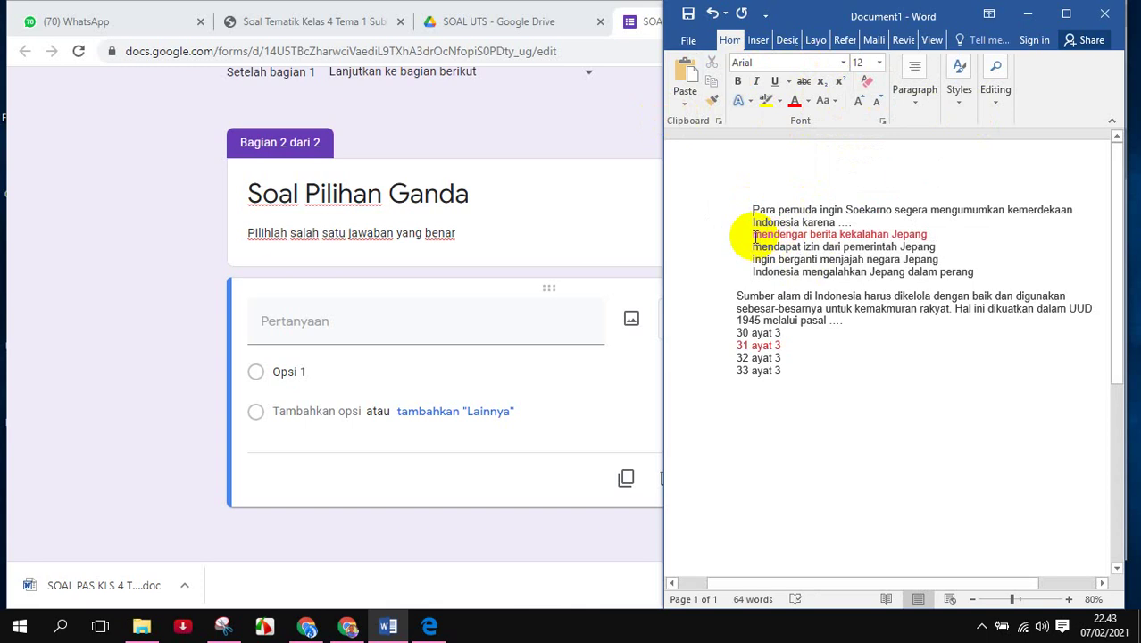
pyautogui.click(754, 208)
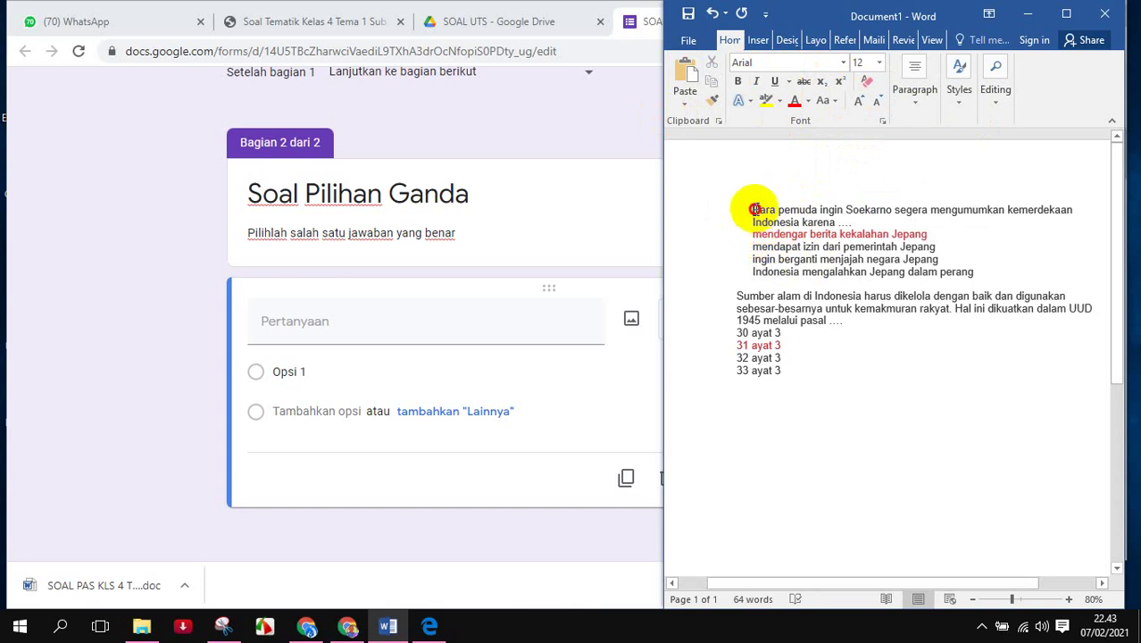
pyautogui.moveTo(754, 209); pyautogui.dragTo(852, 220)
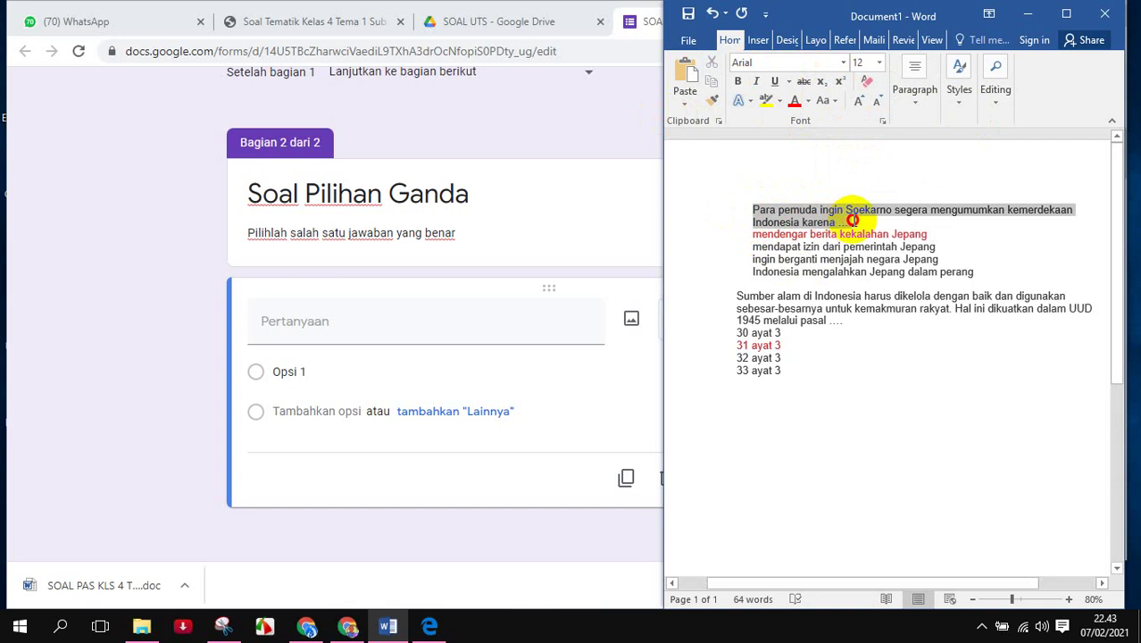
pyautogui.click(816, 250)
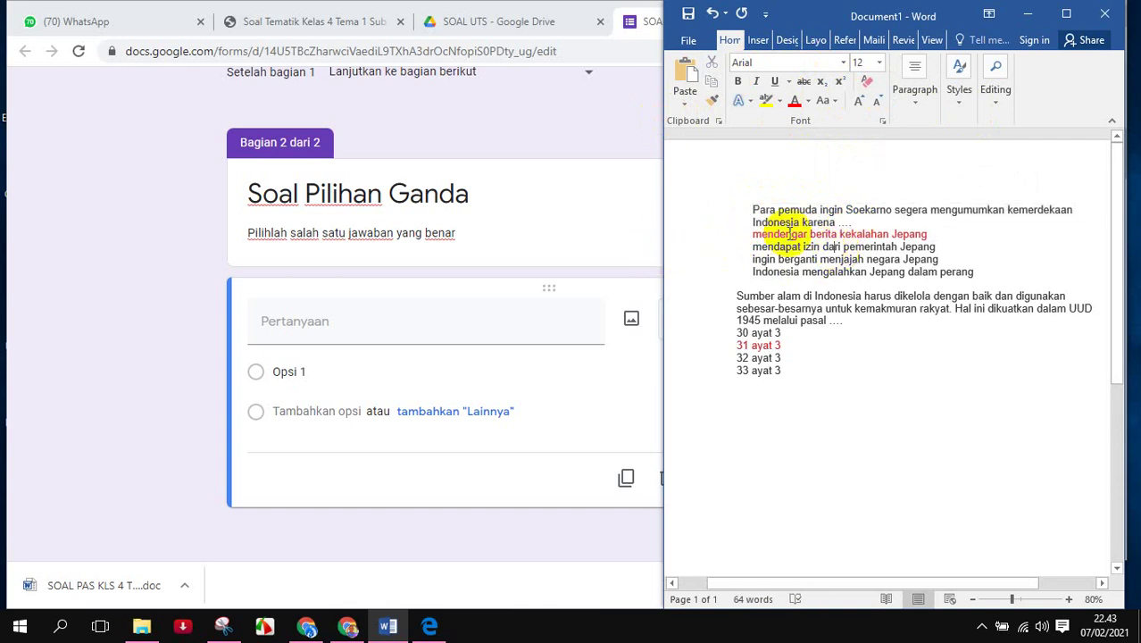
pyautogui.click(299, 320)
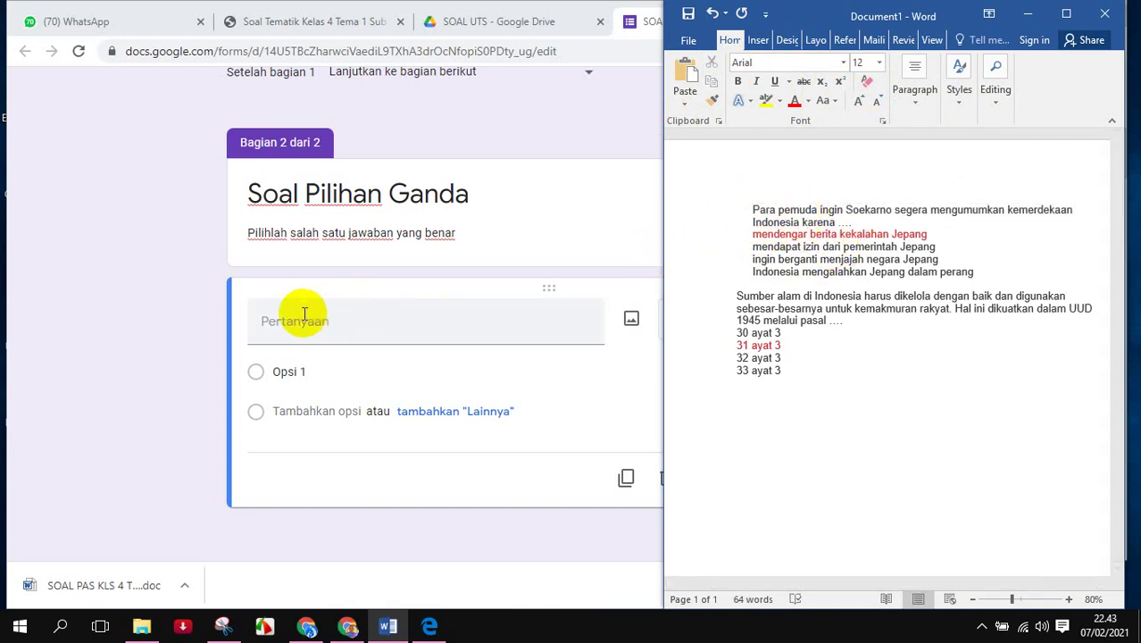
pyautogui.click(830, 250)
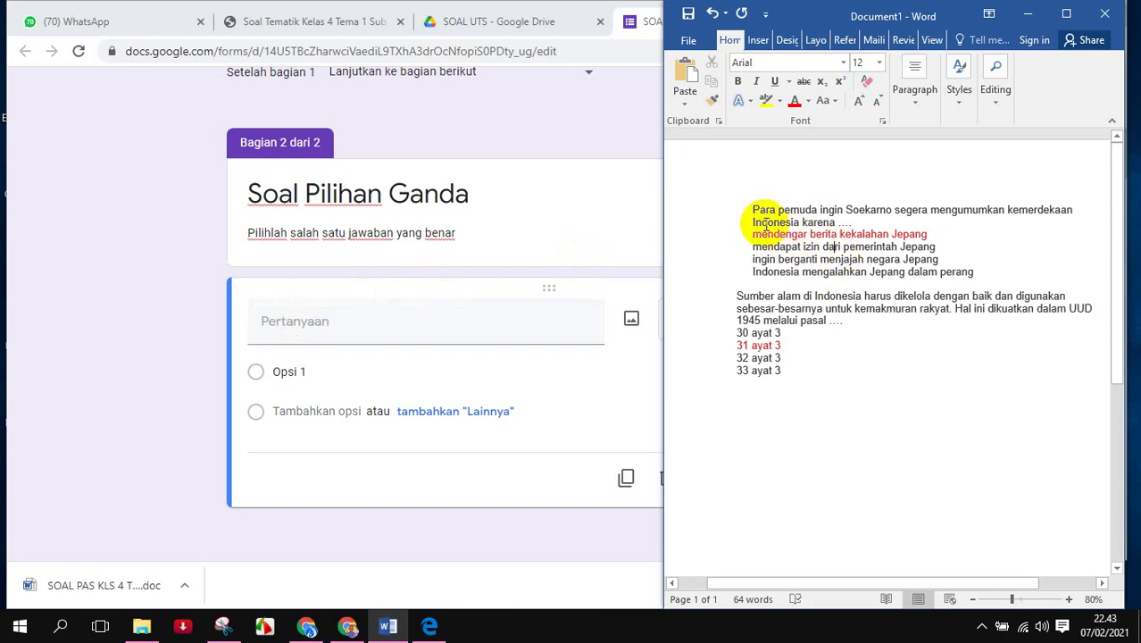
# - Copy "Para pemuda ingin Soekarno segera mengumumkan kemerdekaan Indonesia karena ...." from Word into the new form question's text
pyautogui.moveTo(749, 211); pyautogui.dragTo(817, 223)
pyautogui.rightClick(817, 223)
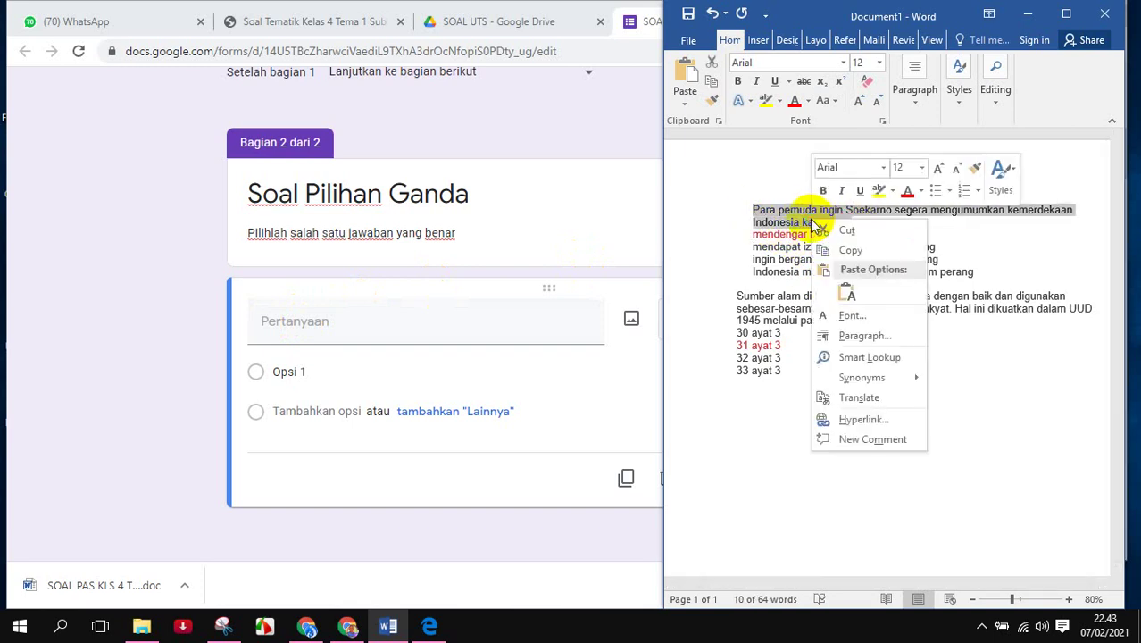
pyautogui.click(848, 252)
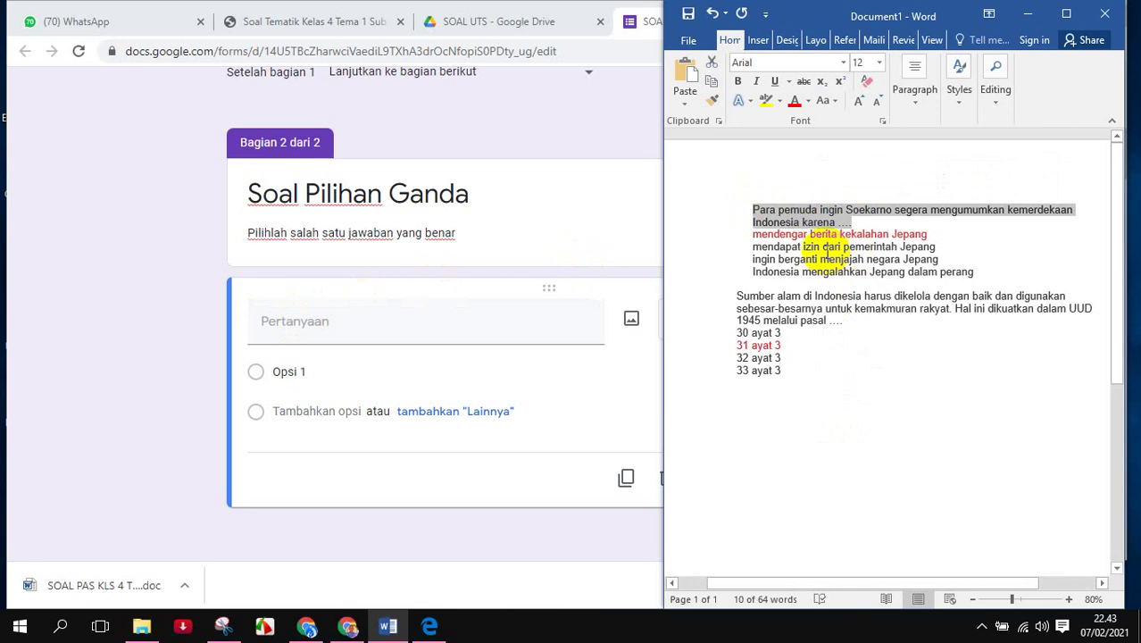
pyautogui.click(314, 337)
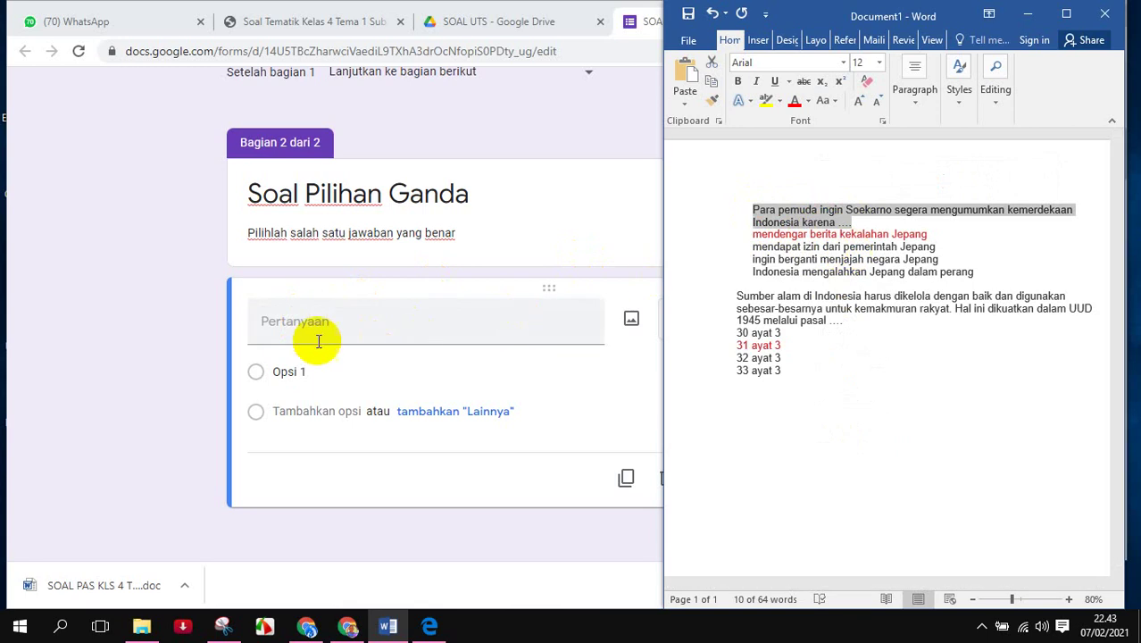
pyautogui.click(275, 327)
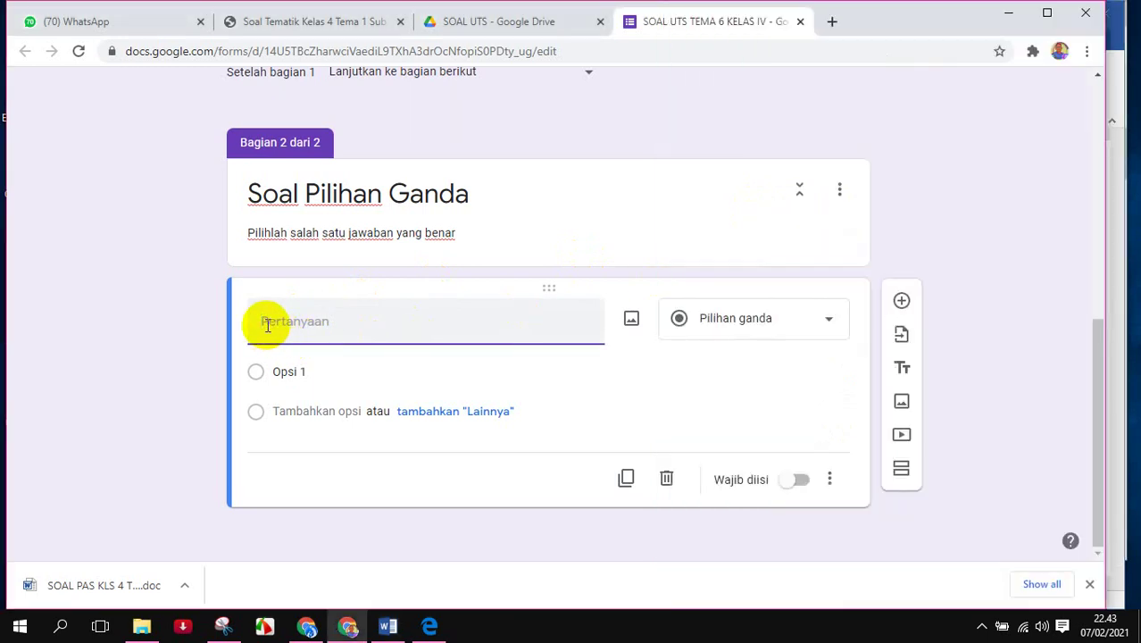
pyautogui.rightClick(266, 323)
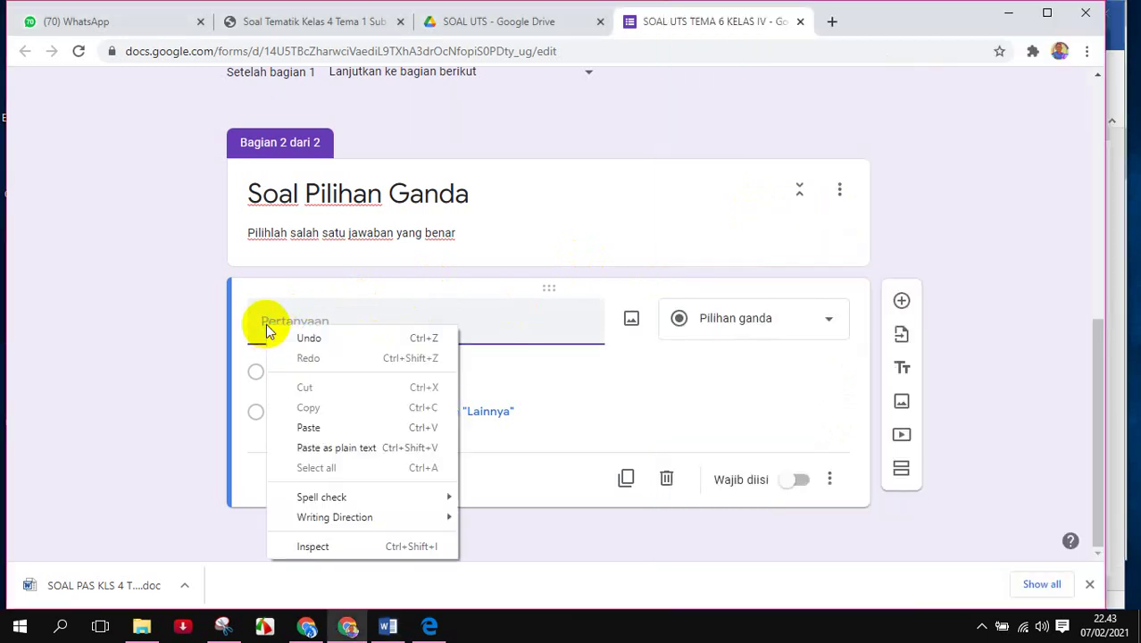
pyautogui.click(307, 425)
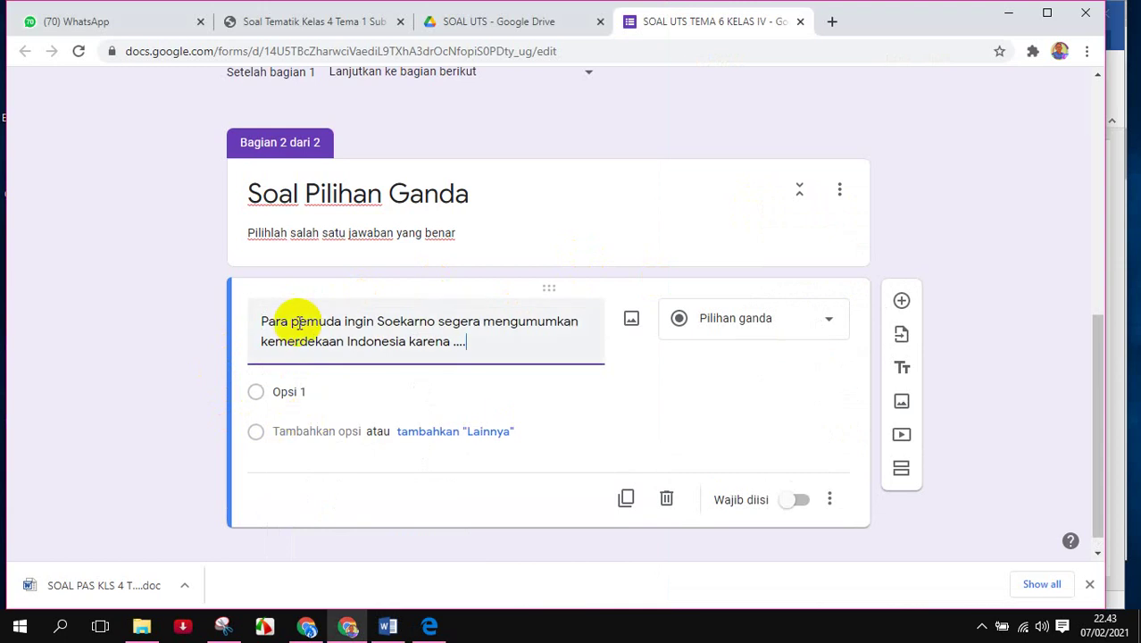
# - Switch to Word and copy the four answer options, from "mendengar berita kekalahan Jepang" to "Indonesia mengalahkan Jepang dalam perang"
pyautogui.click(1124, 258)
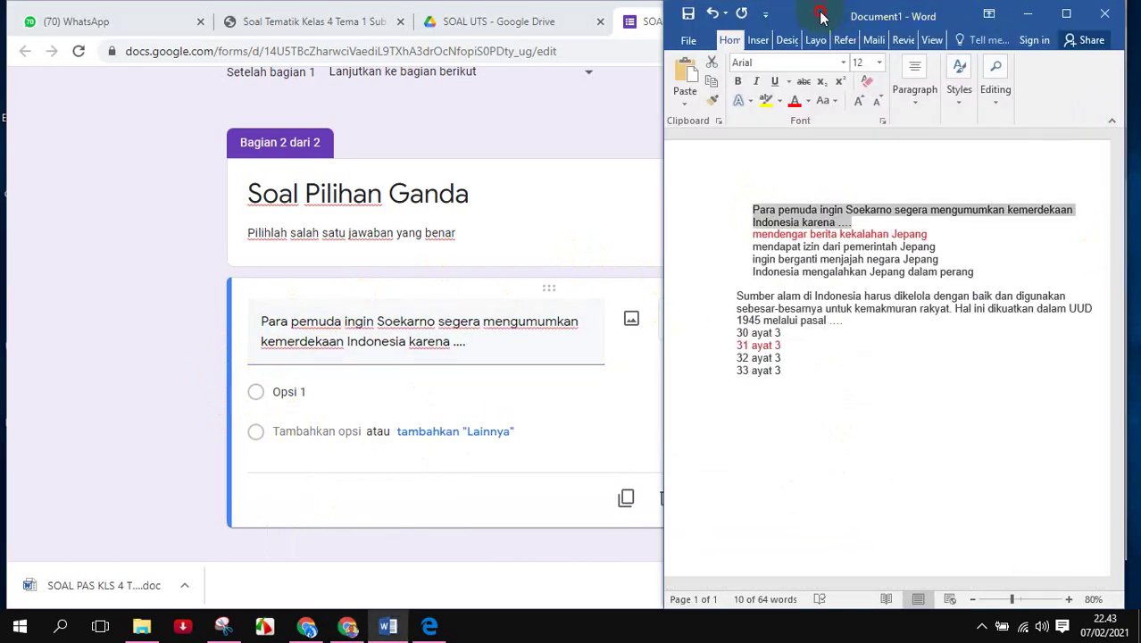
pyautogui.moveTo(821, 14); pyautogui.dragTo(854, 15)
pyautogui.click(785, 242)
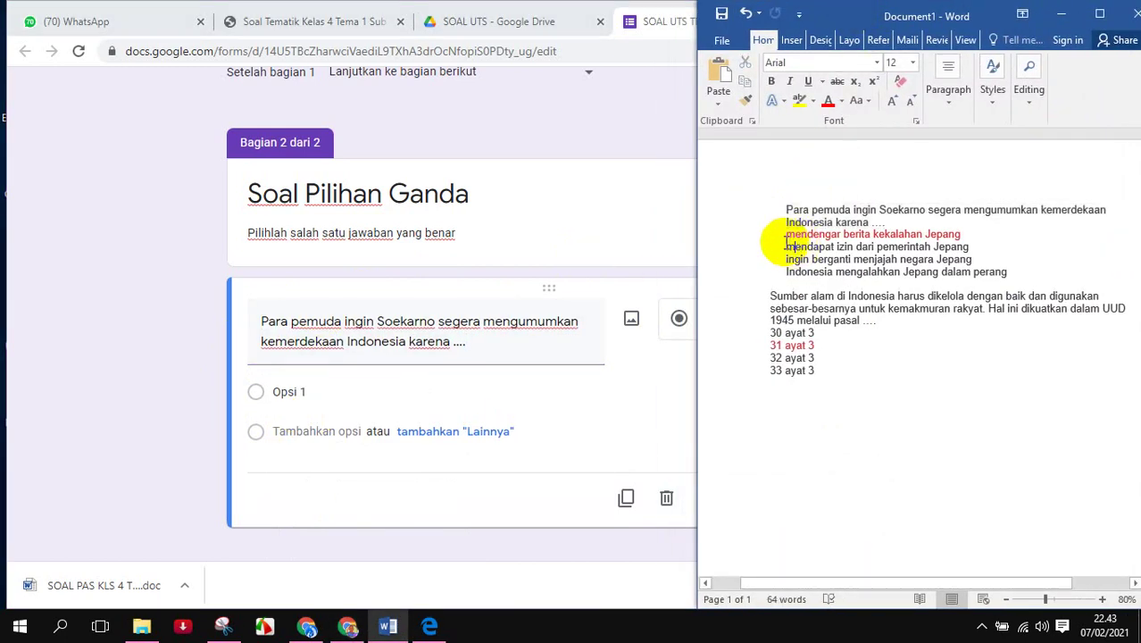
pyautogui.moveTo(784, 234); pyautogui.dragTo(1005, 272)
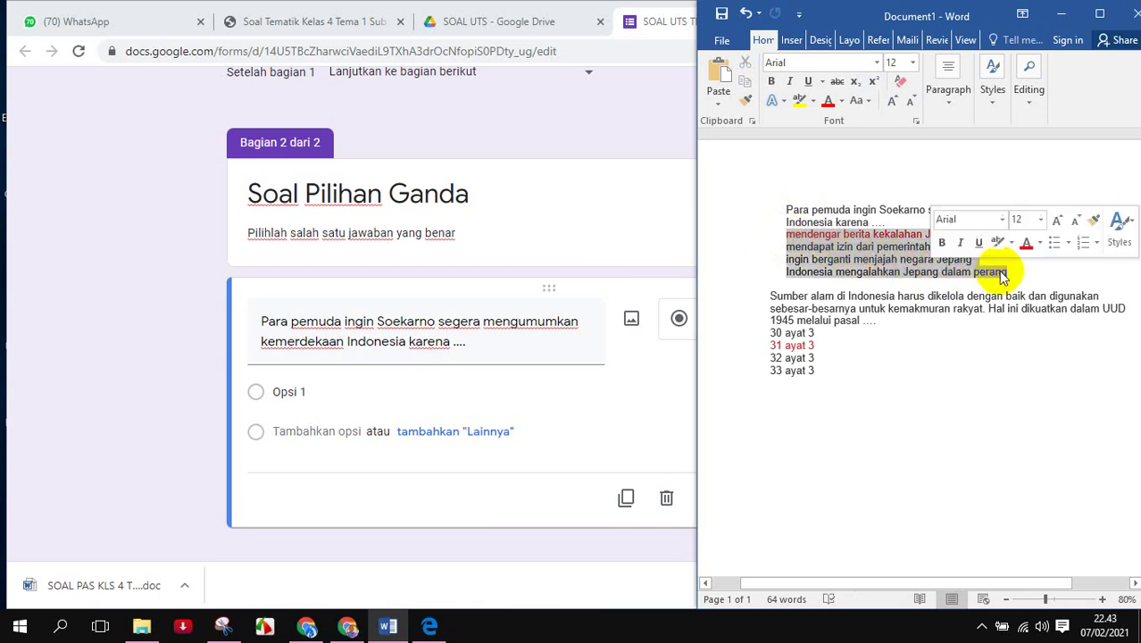
pyautogui.rightClick(858, 255)
pyautogui.click(879, 271)
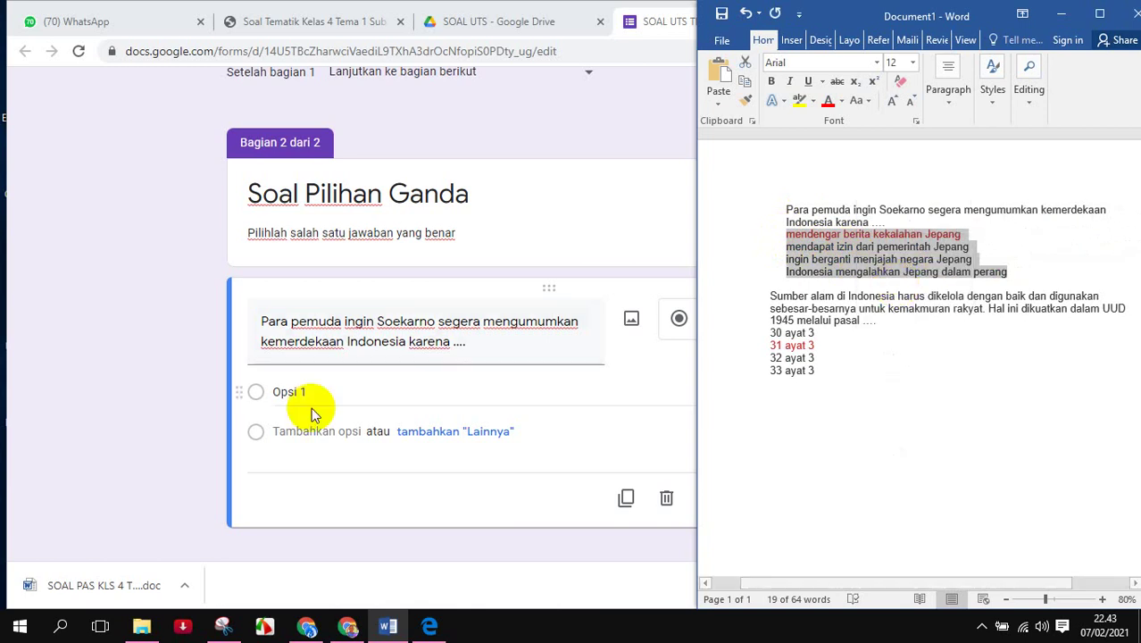
# - Switch to the form and replace the Opsi 1 placeholder with the four copied answer options, each as its own choice
pyautogui.click(284, 391)
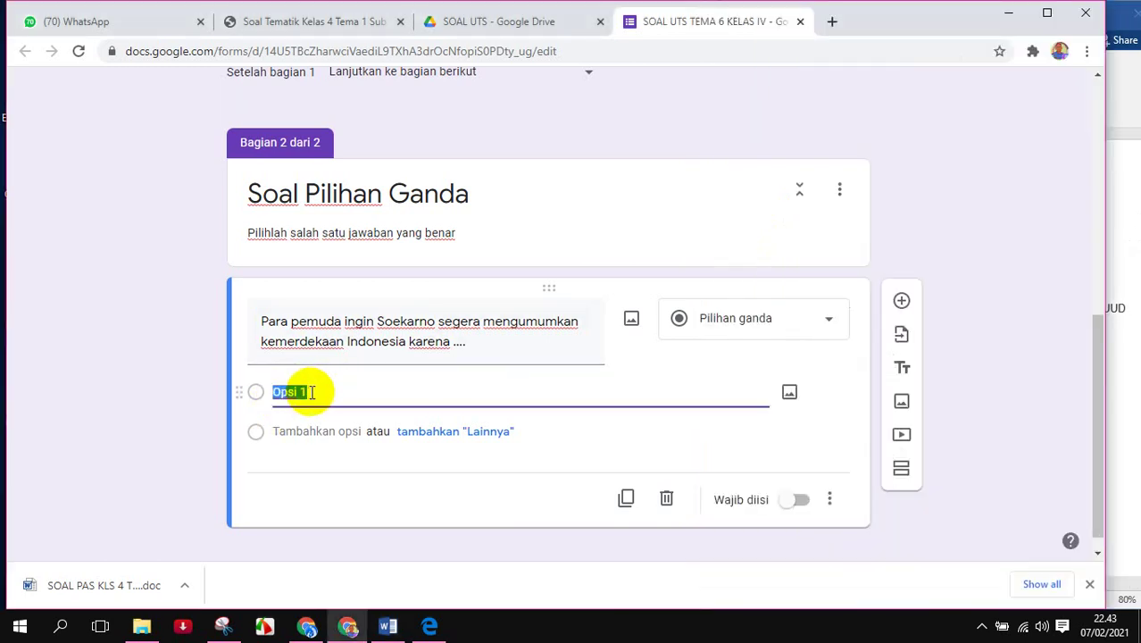
pyautogui.click(331, 391)
pyautogui.moveTo(331, 394); pyautogui.dragTo(276, 398)
pyautogui.press('BackSpace')
pyautogui.rightClick(277, 391)
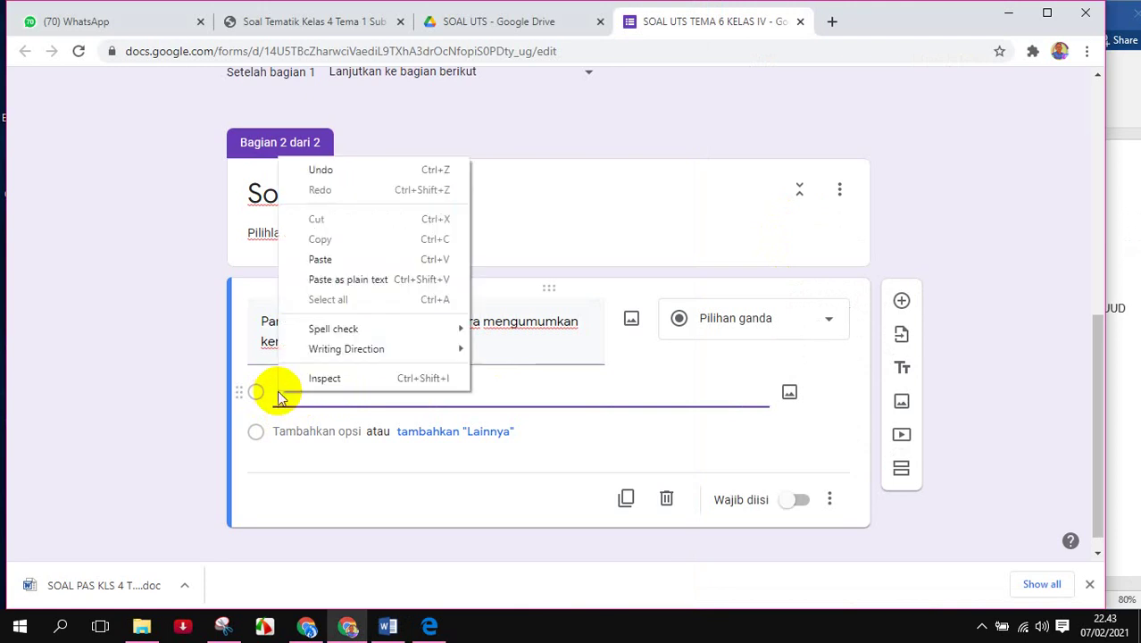
pyautogui.click(330, 264)
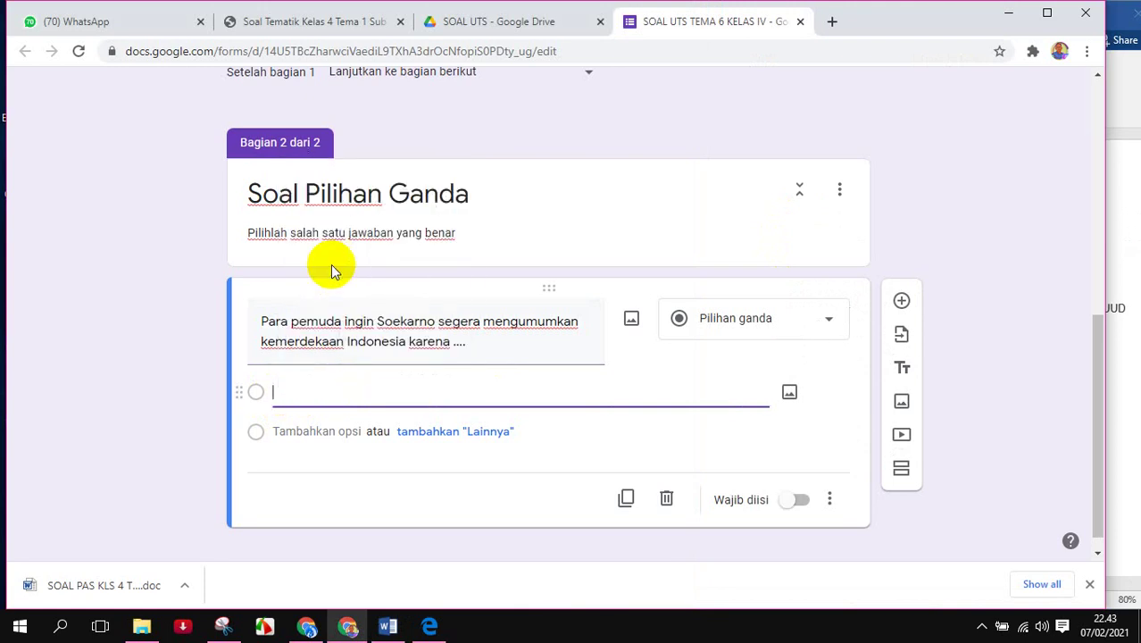
pyautogui.scroll(-2, 357, 446)
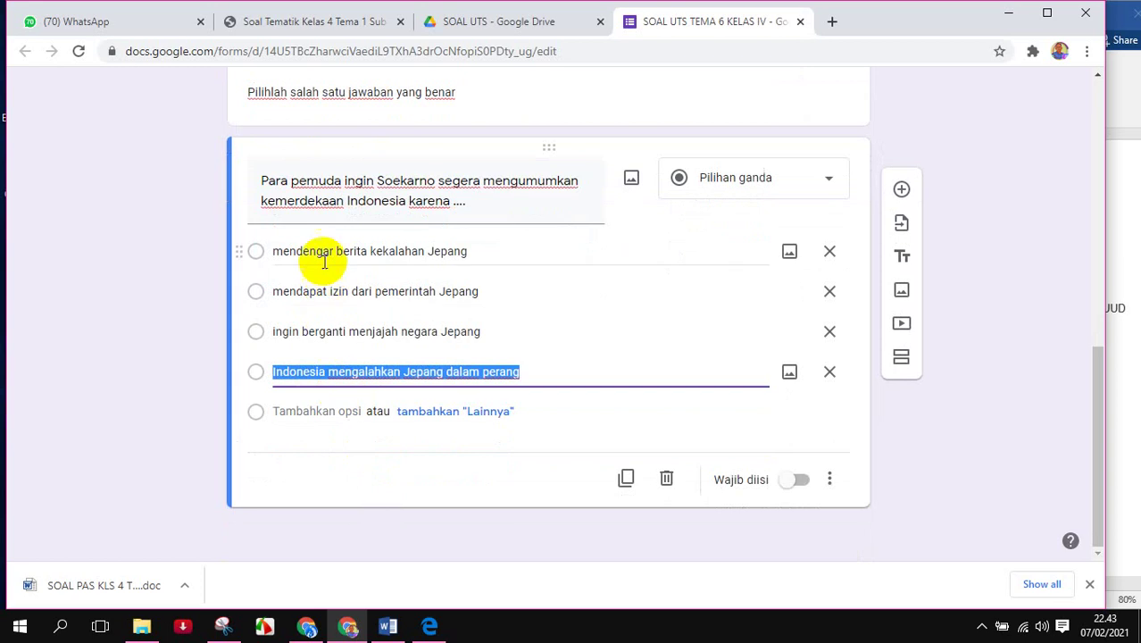
pyautogui.click(188, 370)
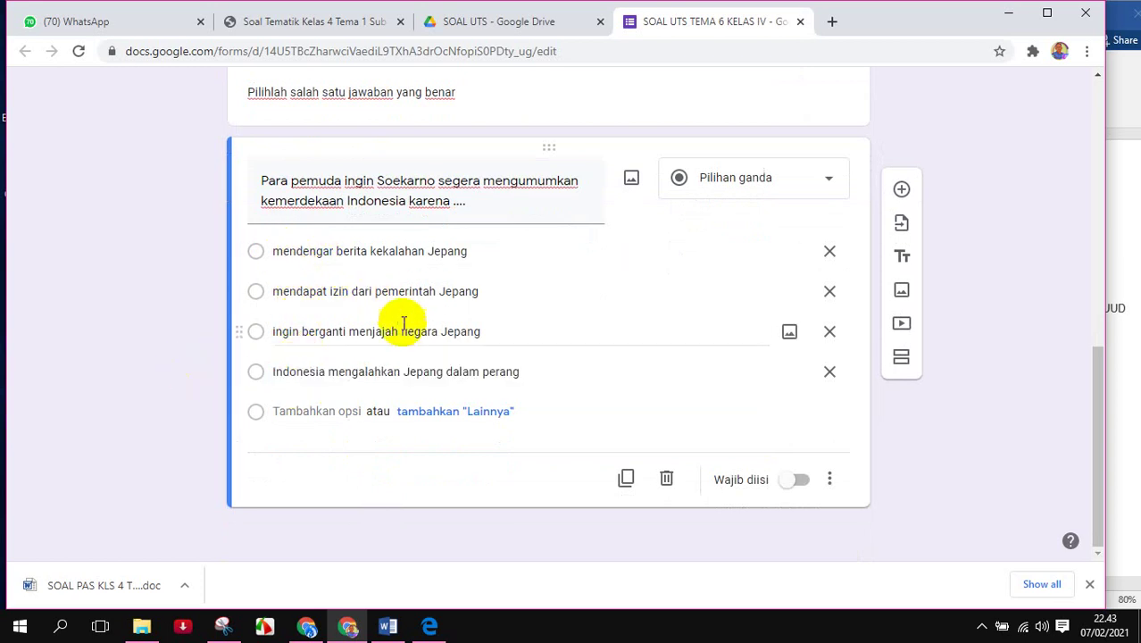
# - Review the question and its four answer options in the form against the source text in Word
pyautogui.scroll(2, 398, 366)
pyautogui.scroll(-2, 395, 364)
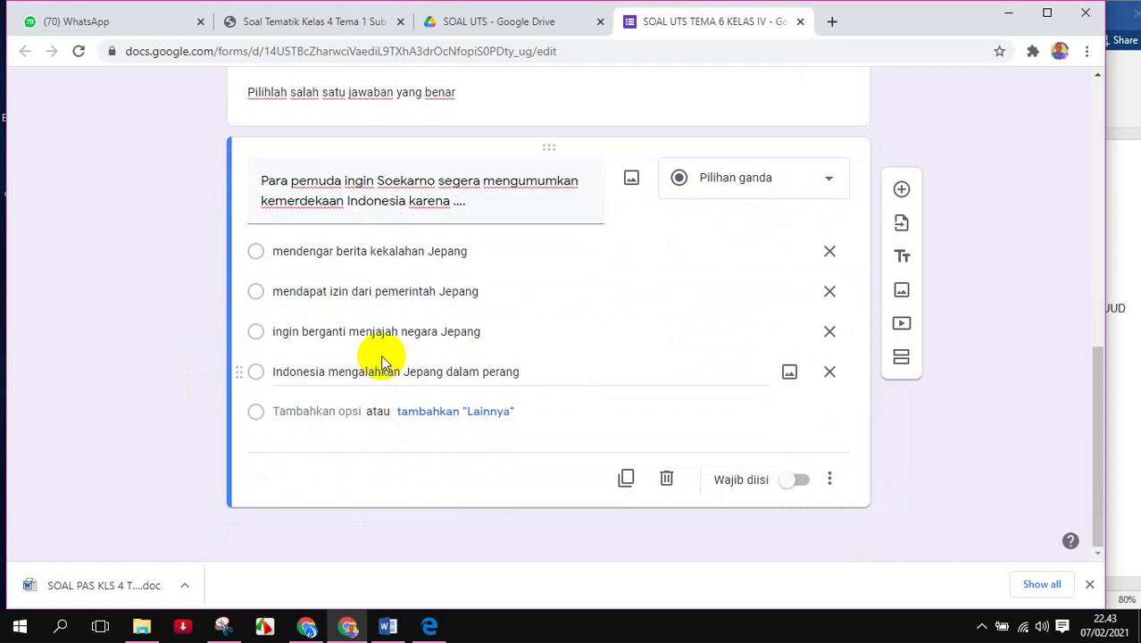
pyautogui.scroll(2, 393, 358)
pyautogui.scroll(-1, 382, 356)
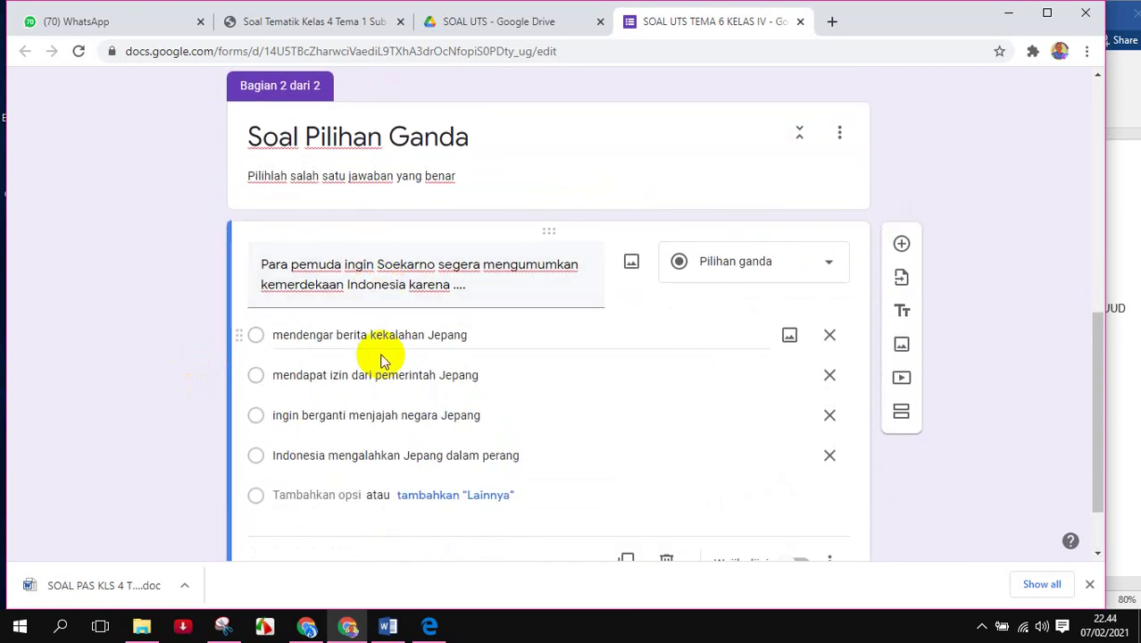
pyautogui.scroll(-1, 377, 357)
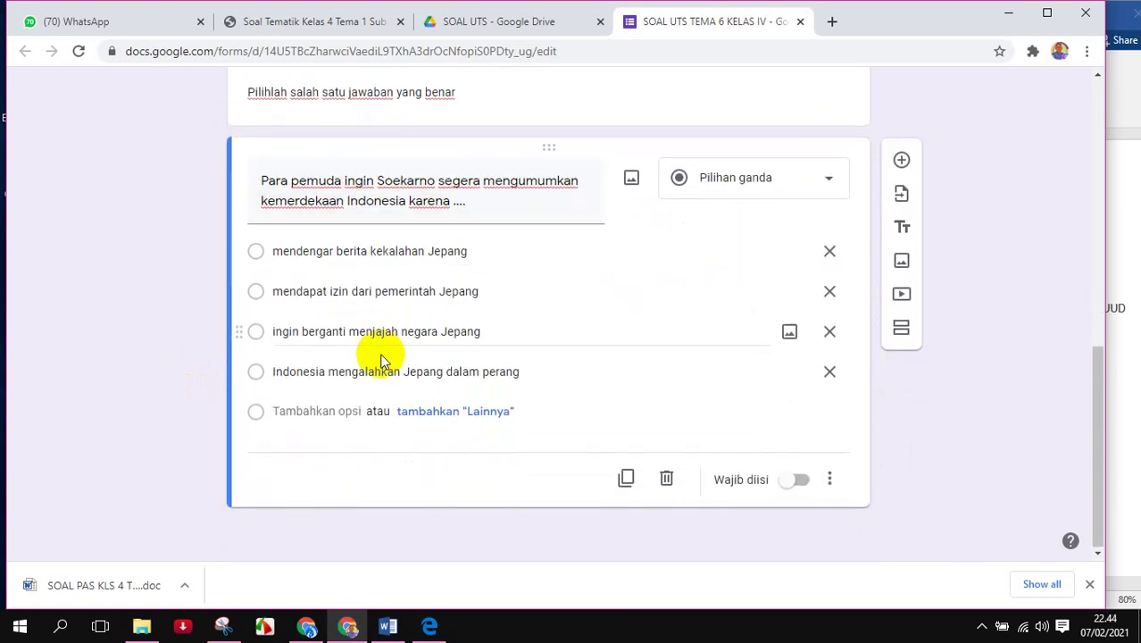
pyautogui.click(1127, 217)
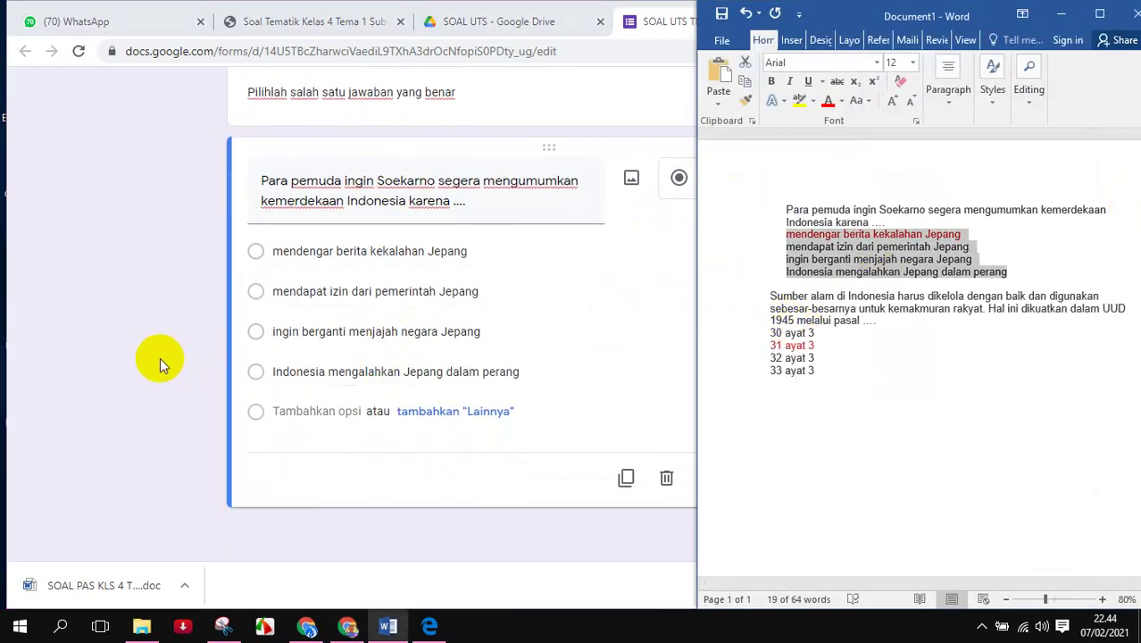
pyautogui.click(174, 329)
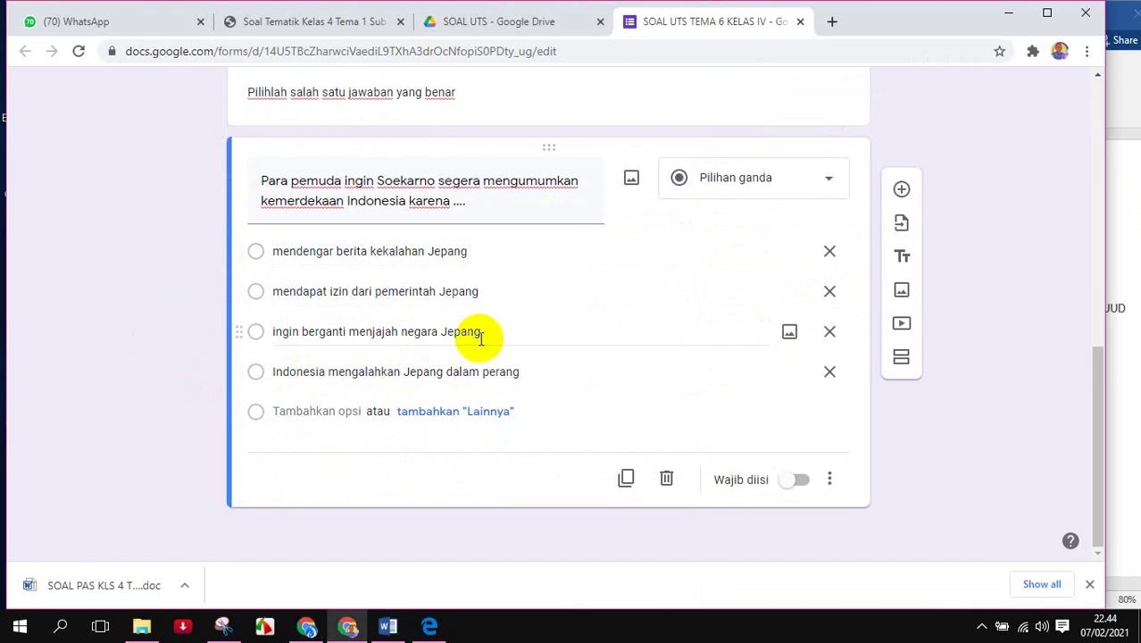
pyautogui.scroll(1, 301, 331)
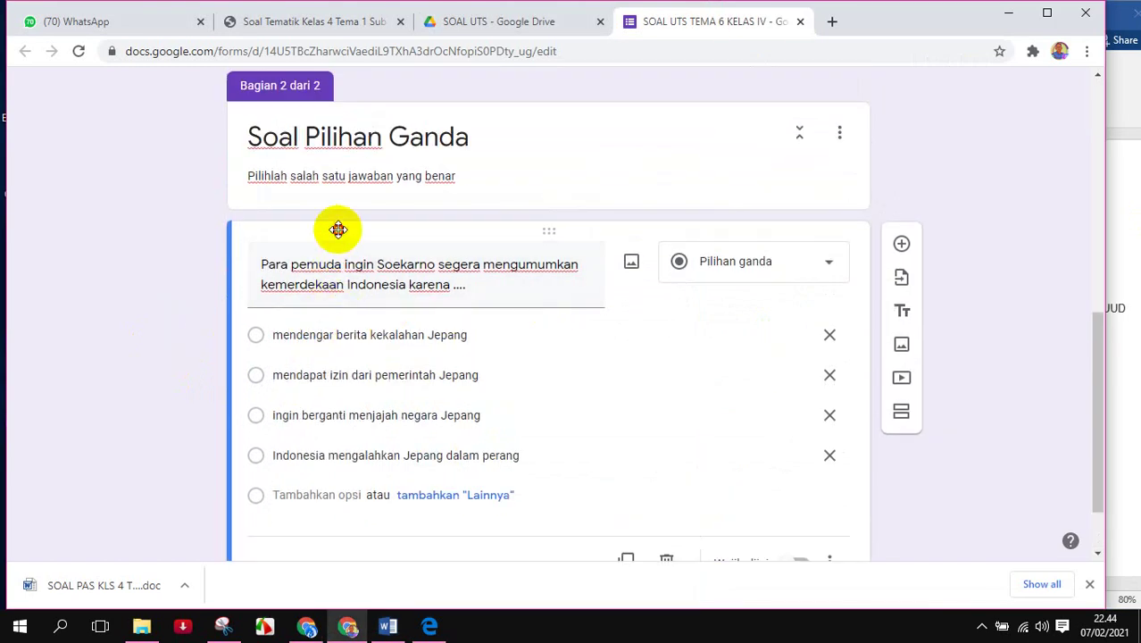
# - Make the multiple-choice question about Soekarno and the independence announcement required
pyautogui.scroll(-1, 236, 395)
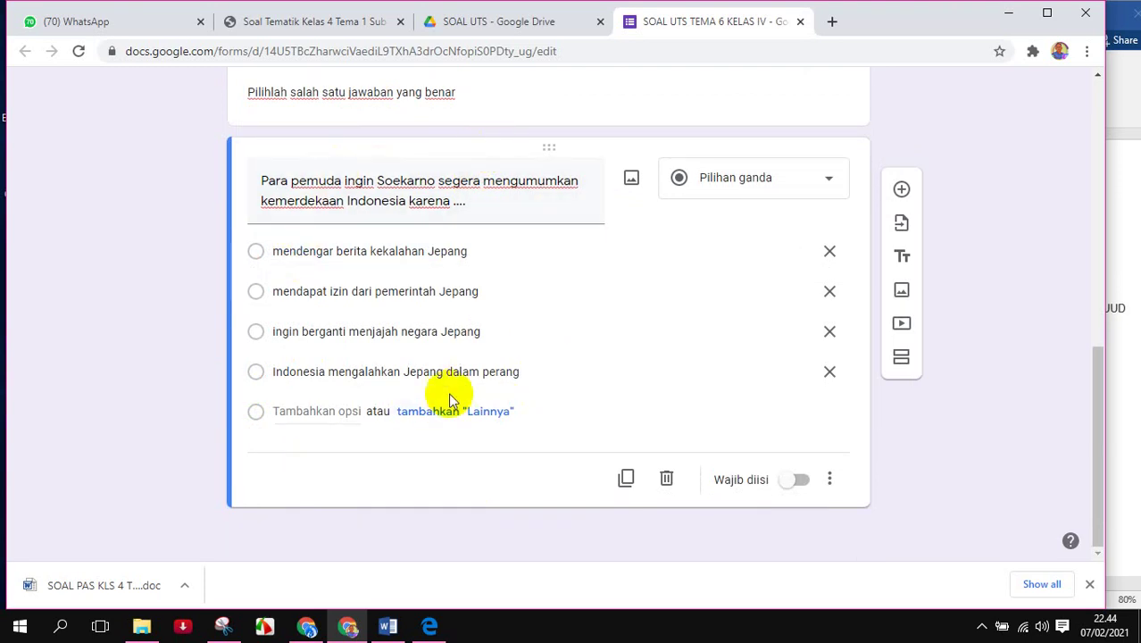
pyautogui.click(788, 483)
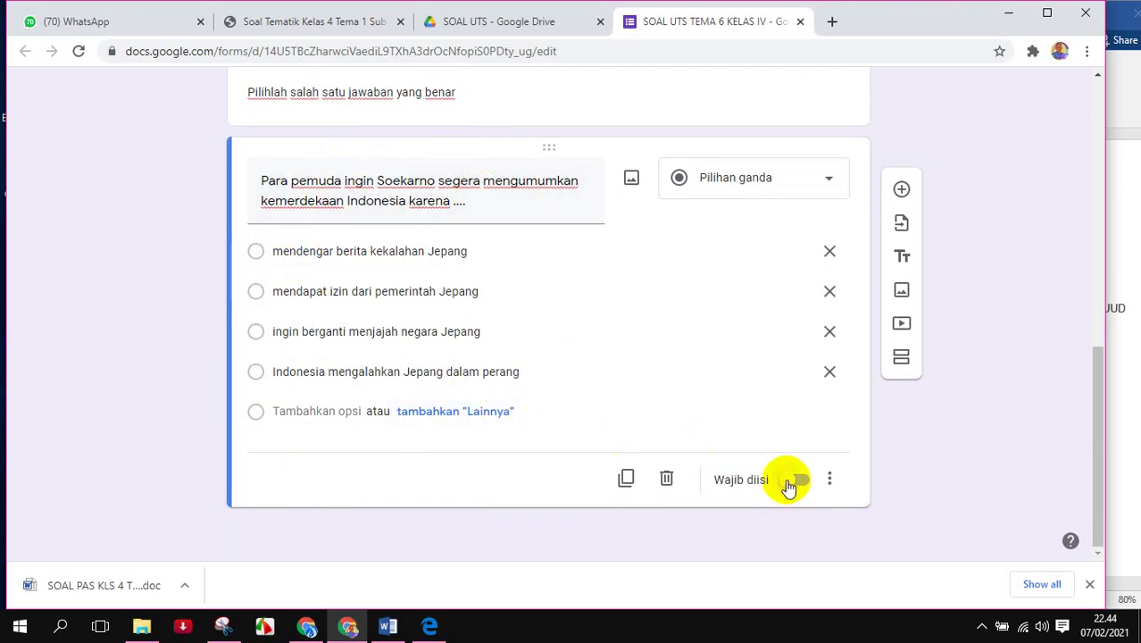
# - Switch on Wajib diisi for the Soekarno question, comparing it with the required identity questions in the first section
pyautogui.click(786, 483)
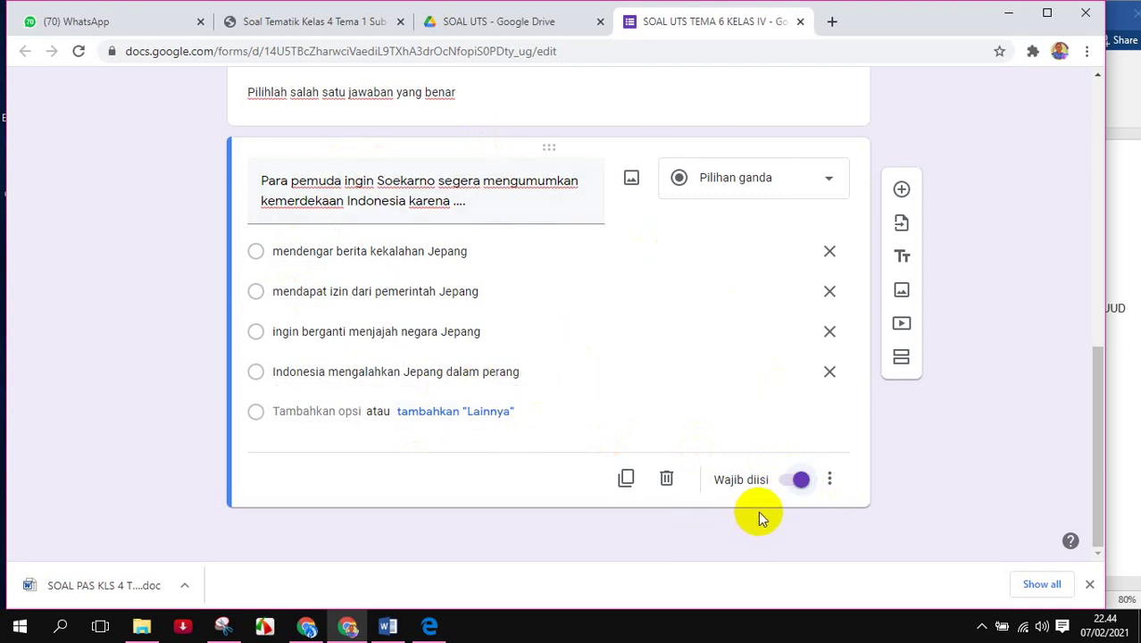
pyautogui.click(795, 482)
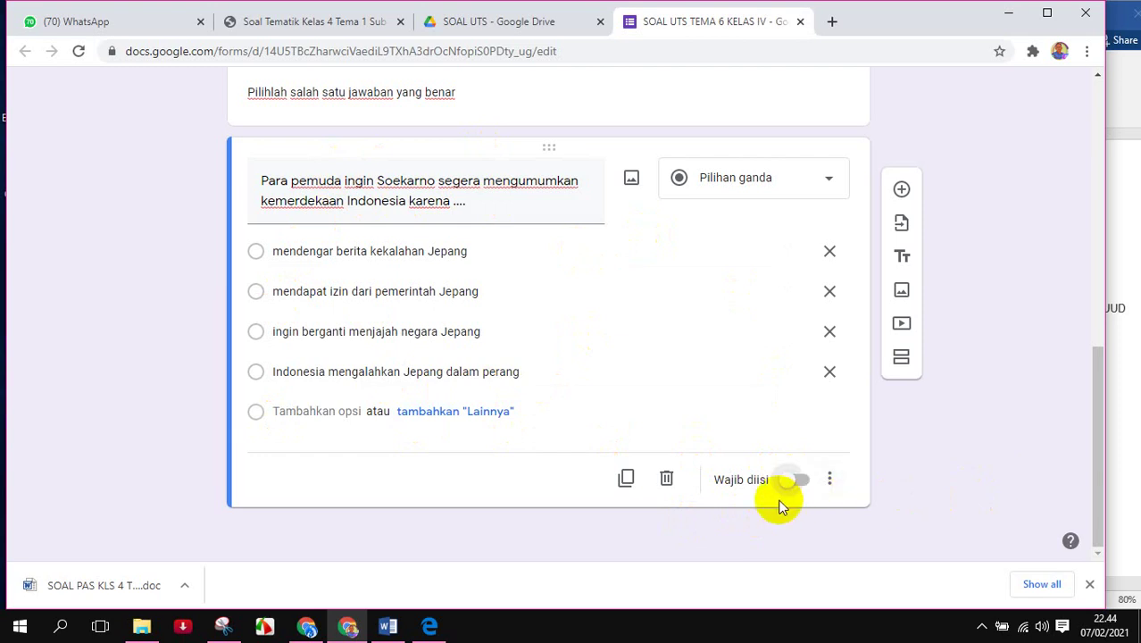
pyautogui.scroll(4, 492, 464)
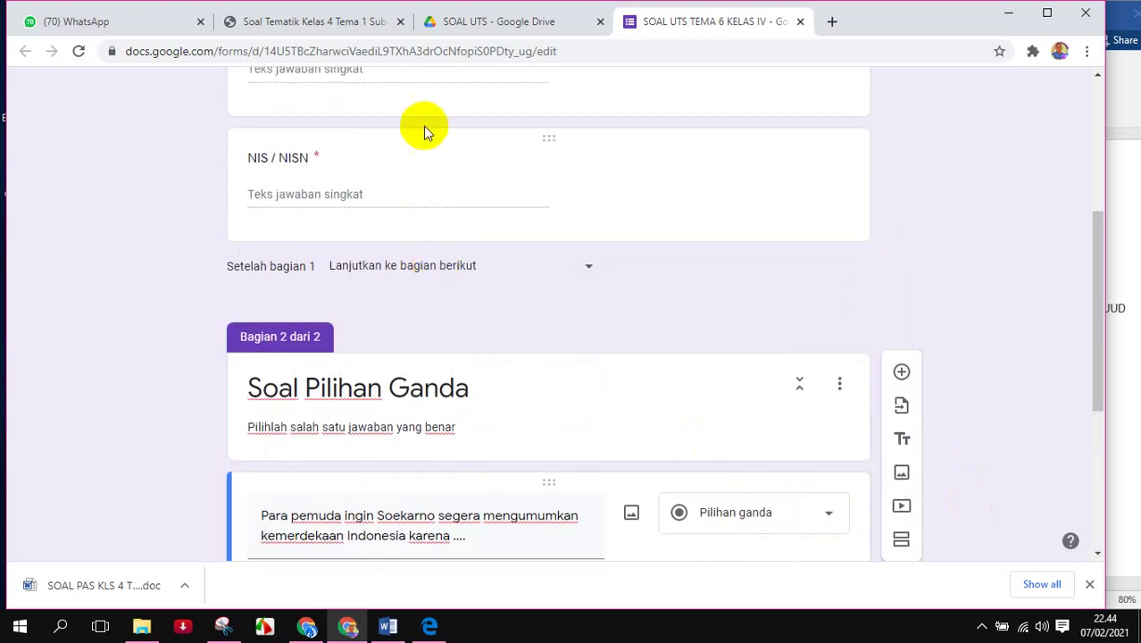
pyautogui.scroll(2, 415, 134)
pyautogui.scroll(-5, 411, 295)
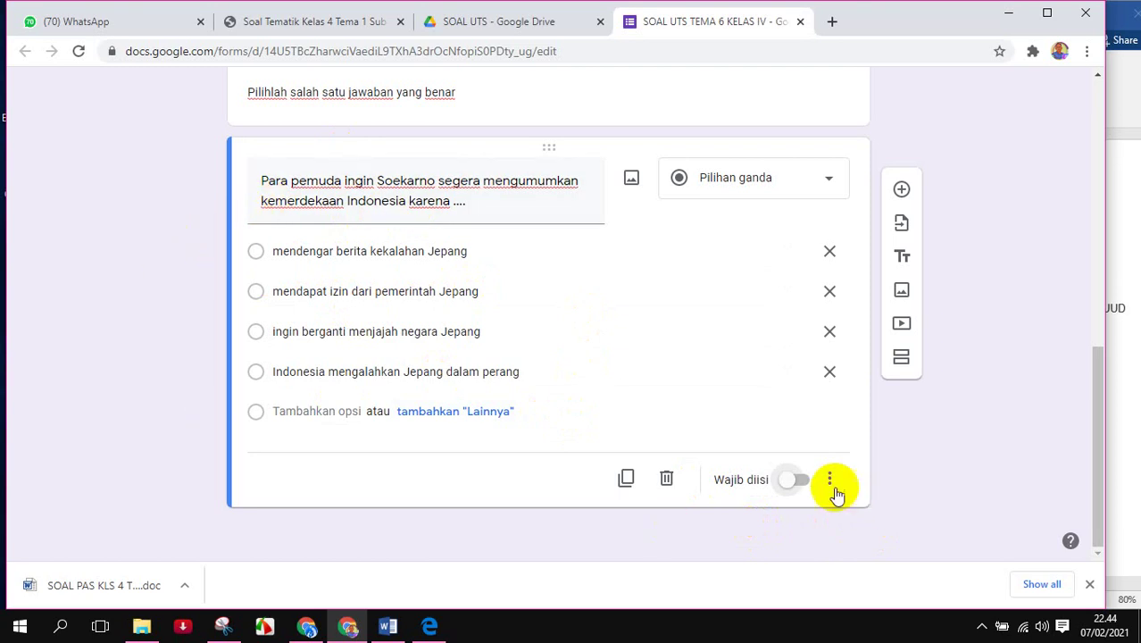
pyautogui.click(792, 482)
pyautogui.click(793, 482)
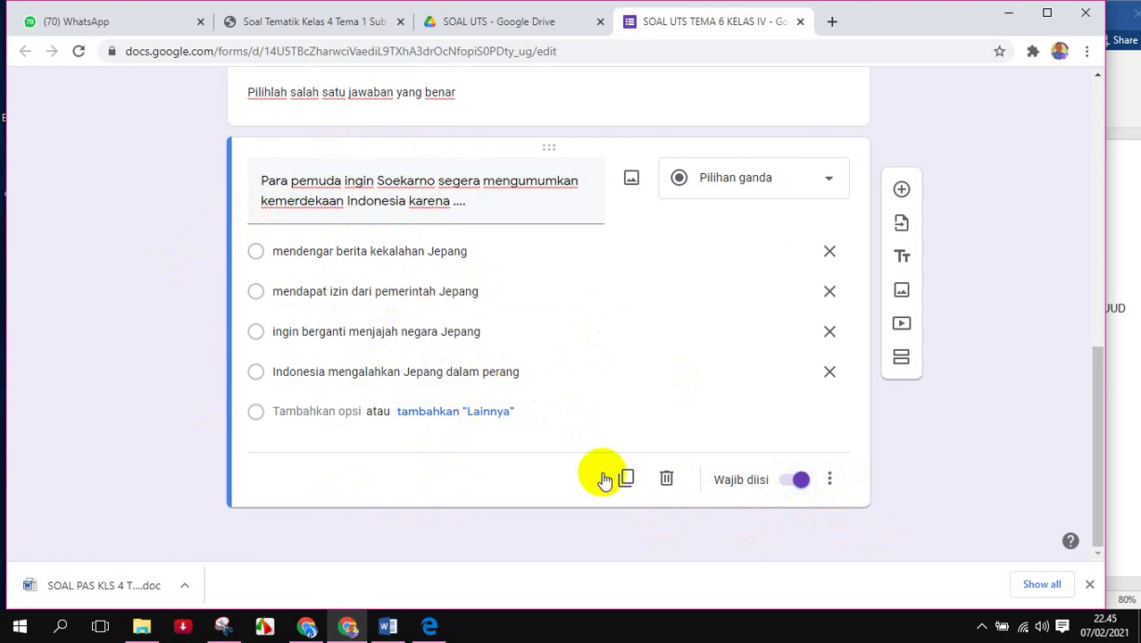
# - Turn on Acak urutan opsi for the Soekarno question and check its answer options against the source text in Word
pyautogui.click(830, 482)
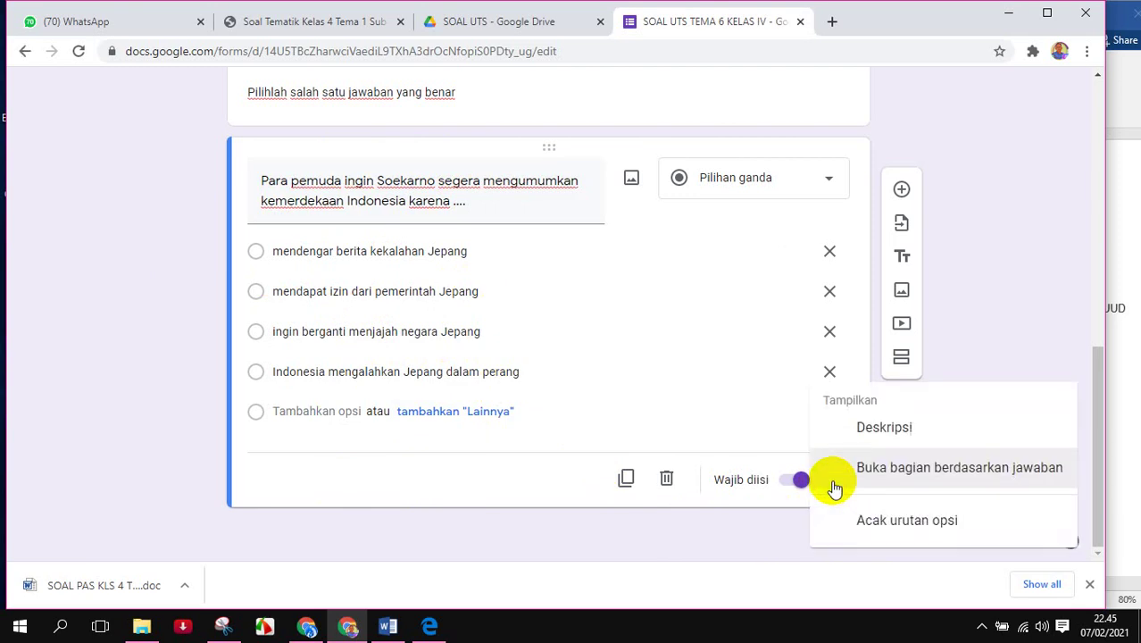
pyautogui.click(879, 527)
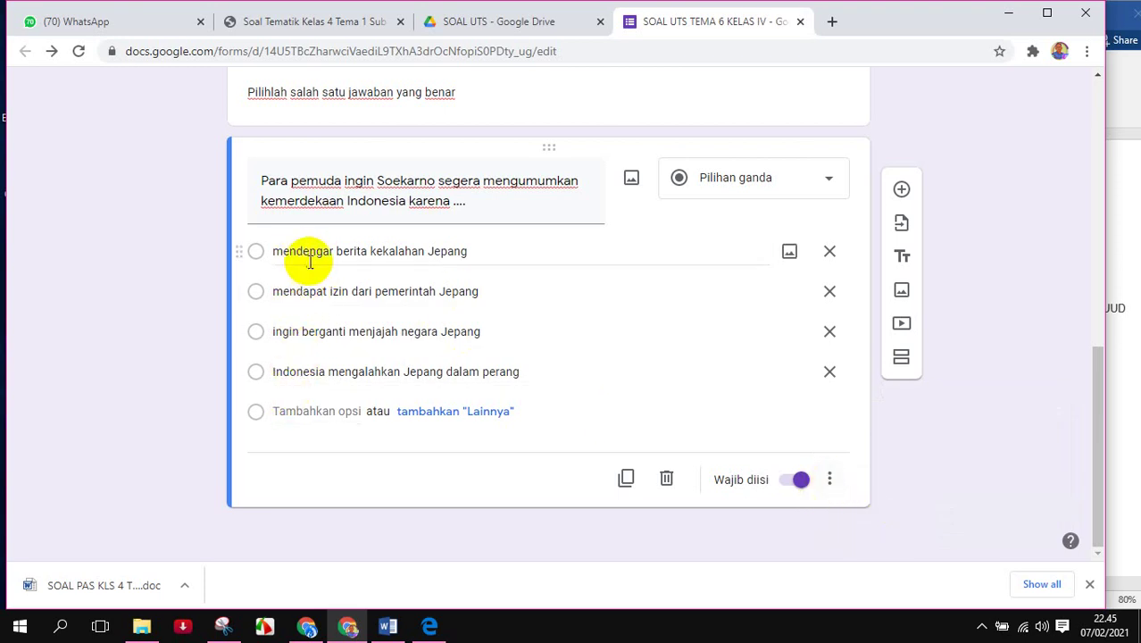
pyautogui.click(388, 628)
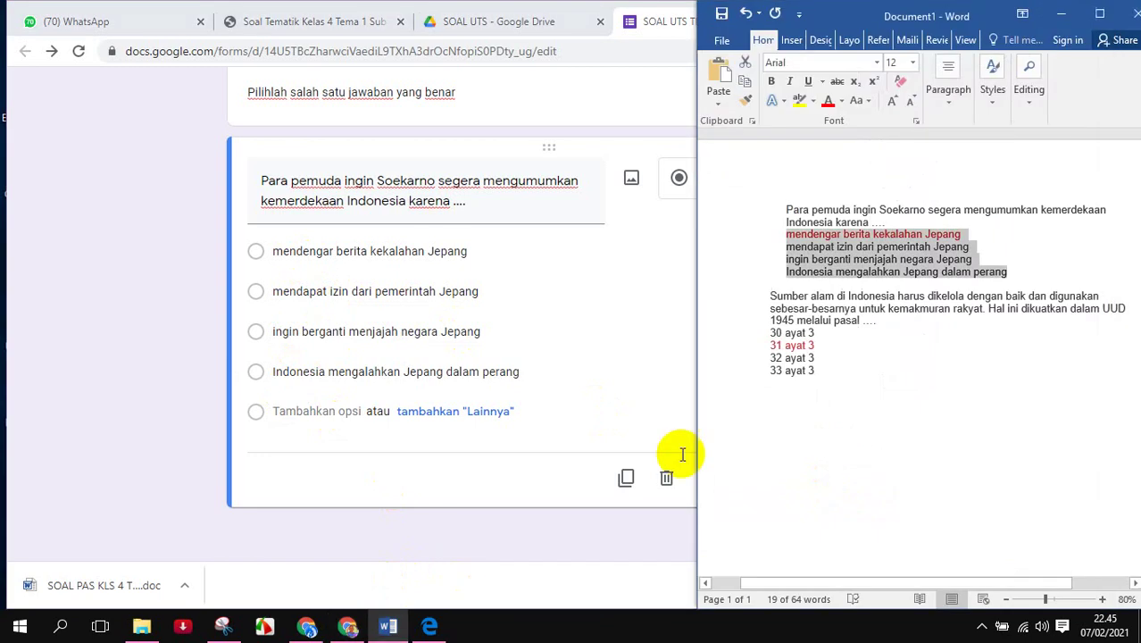
pyautogui.click(166, 341)
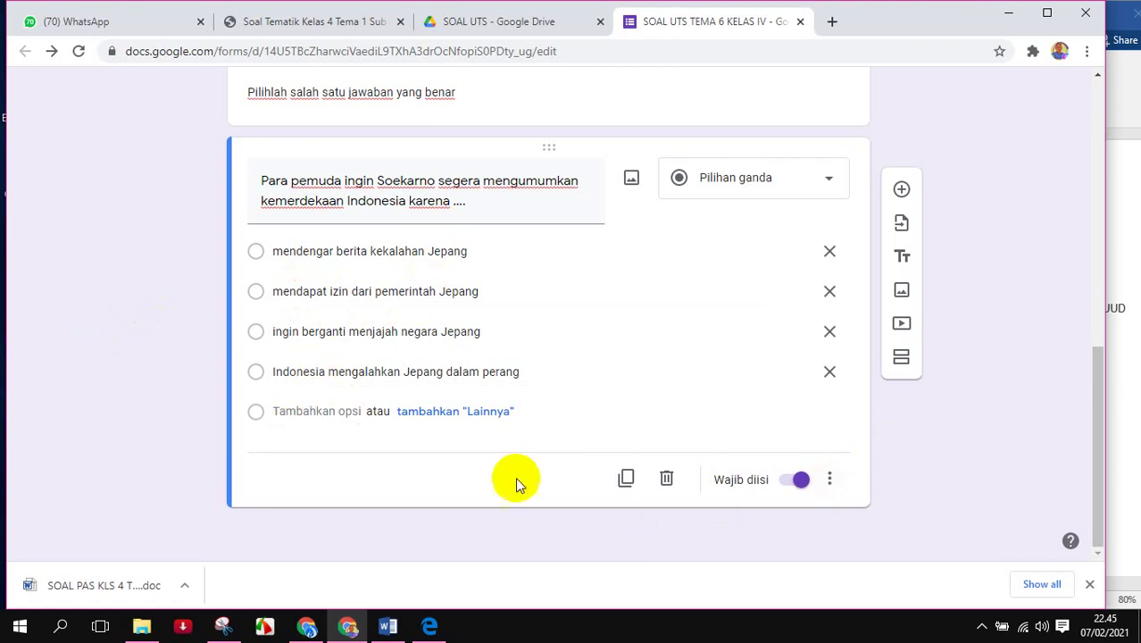
pyautogui.scroll(1, 326, 306)
pyautogui.scroll(-1, 331, 287)
pyautogui.scroll(1, 282, 476)
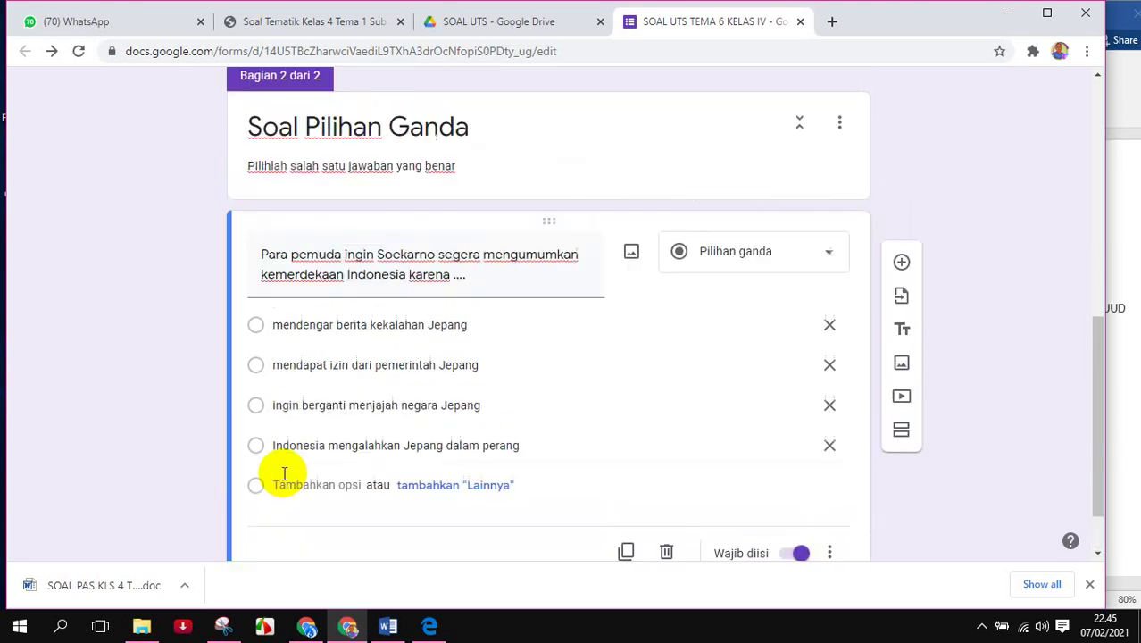
pyautogui.scroll(-1, 285, 473)
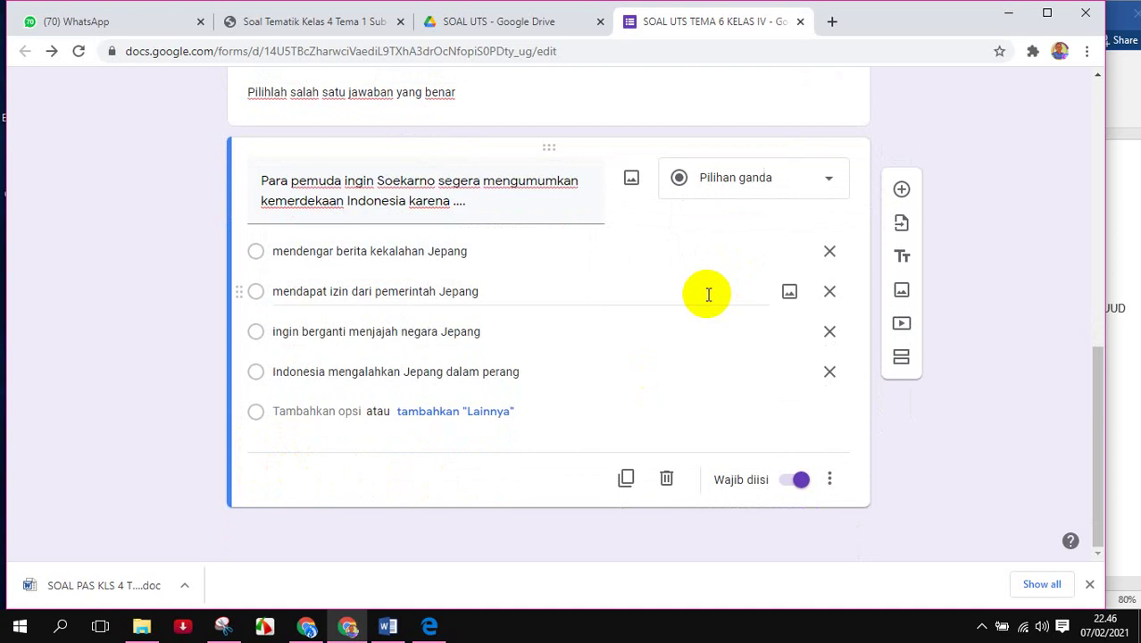
# - Open the settings of the SOAL UTS TEMA 6 KELAS IV form
pyautogui.scroll(2, 542, 434)
pyautogui.scroll(6, 542, 433)
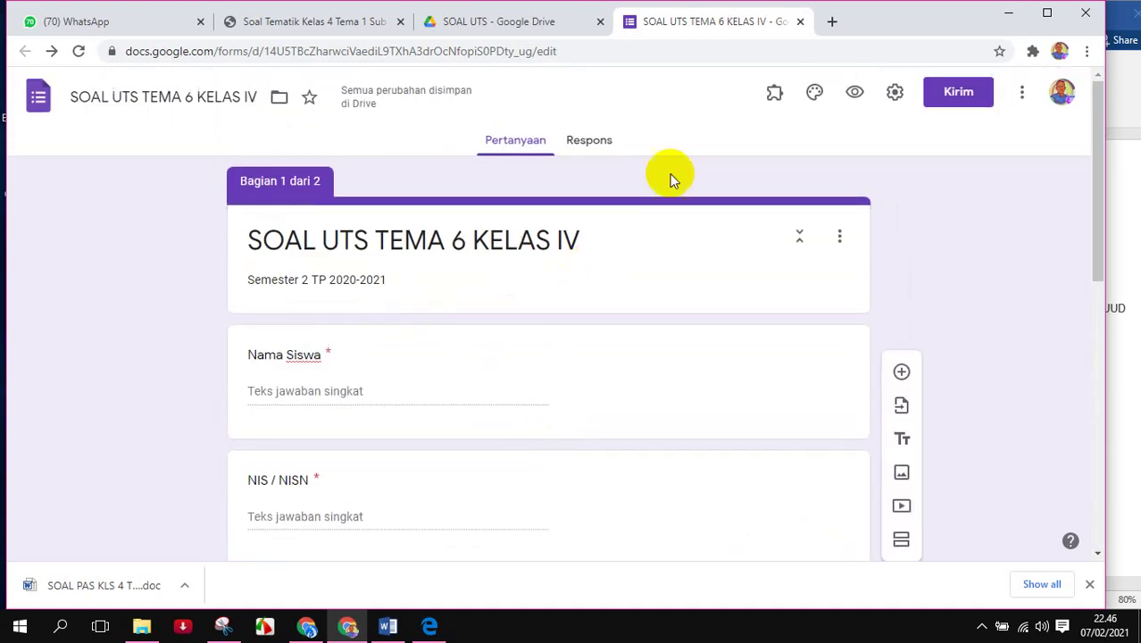
pyautogui.click(895, 94)
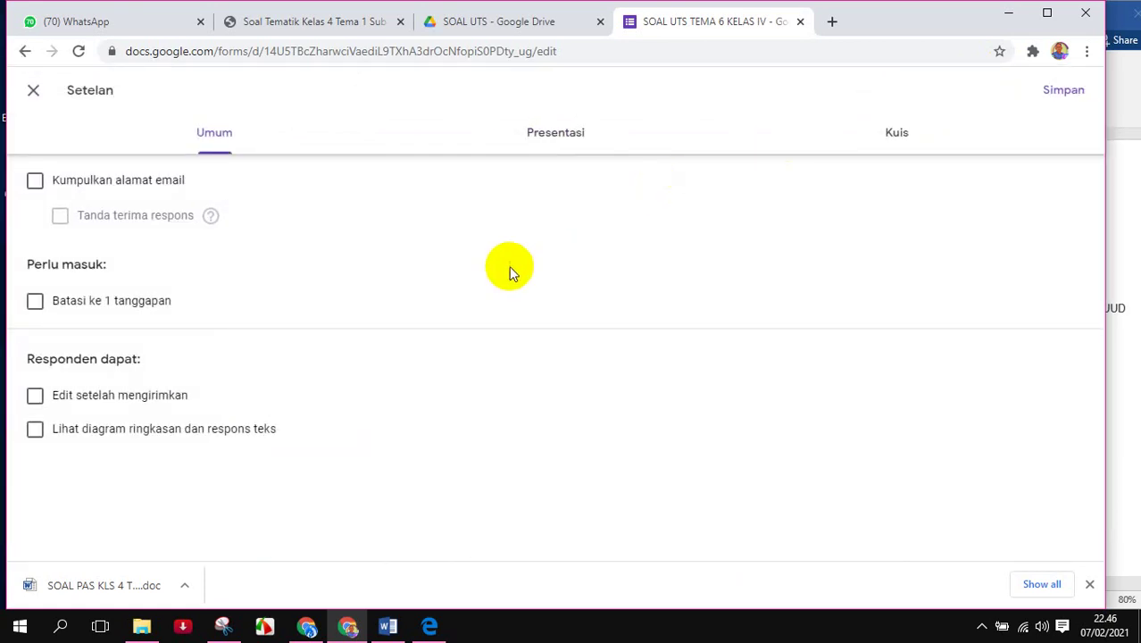
# - Try out the Kumpulkan alamat email and Batasi ke 1 tanggapan options in the form's general settings
pyautogui.click(206, 133)
pyautogui.click(35, 182)
pyautogui.click(35, 183)
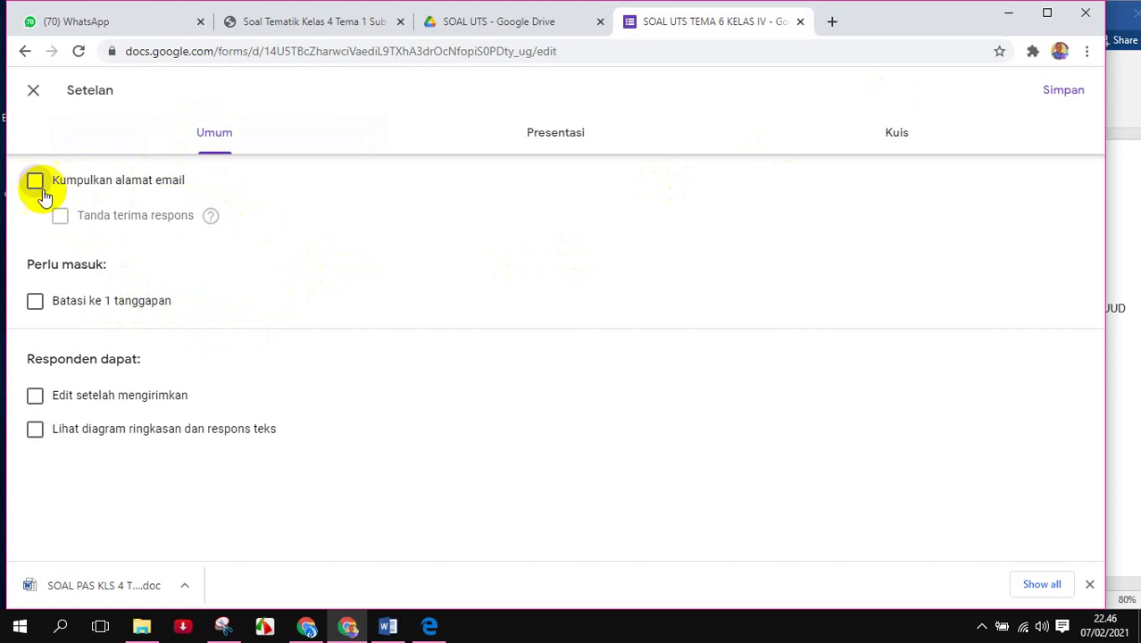
pyautogui.click(34, 304)
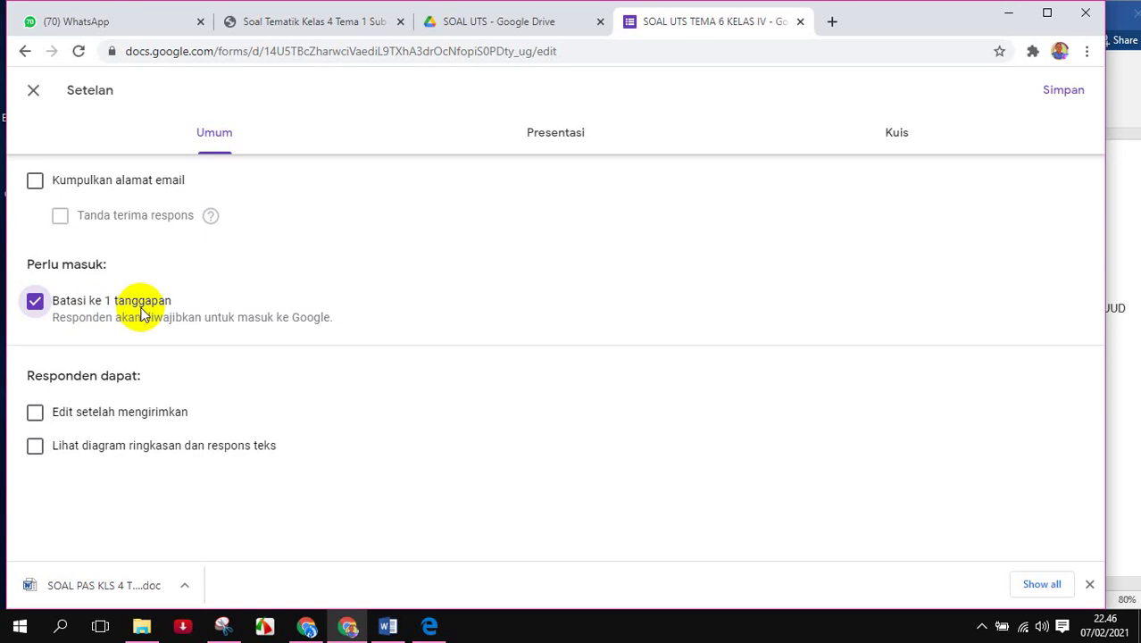
pyautogui.click(34, 304)
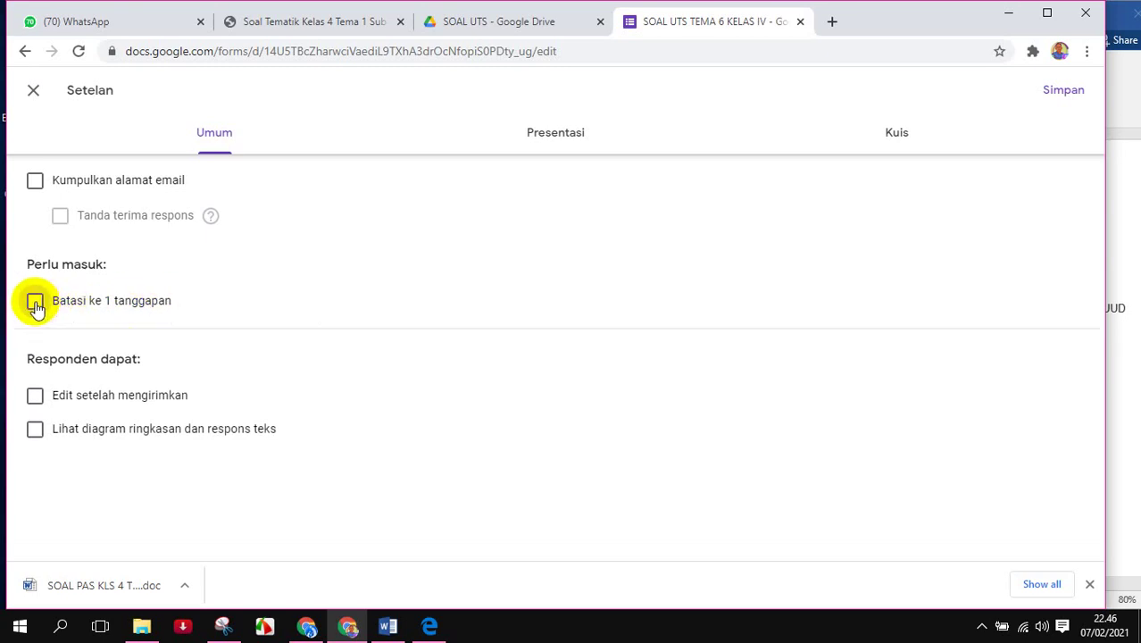
pyautogui.click(35, 303)
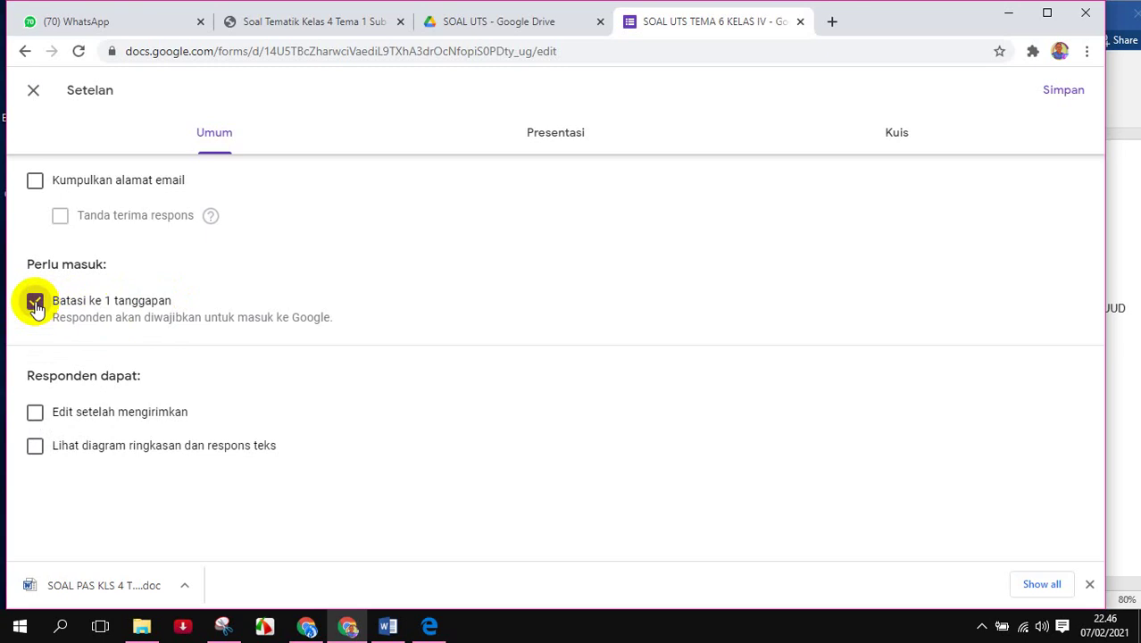
pyautogui.click(35, 303)
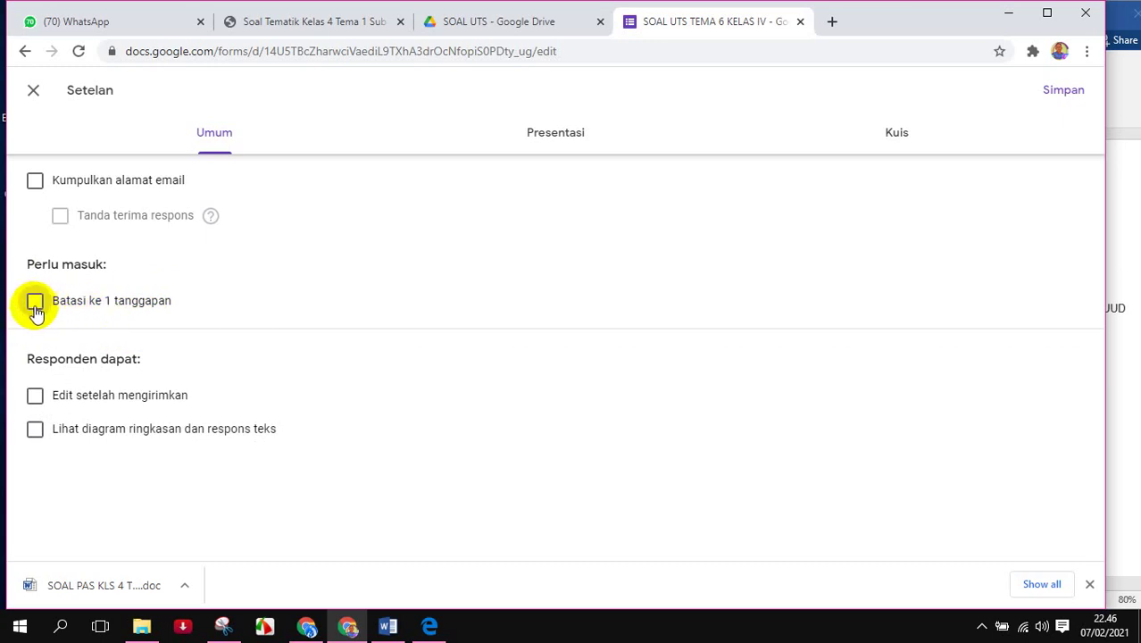
pyautogui.click(35, 303)
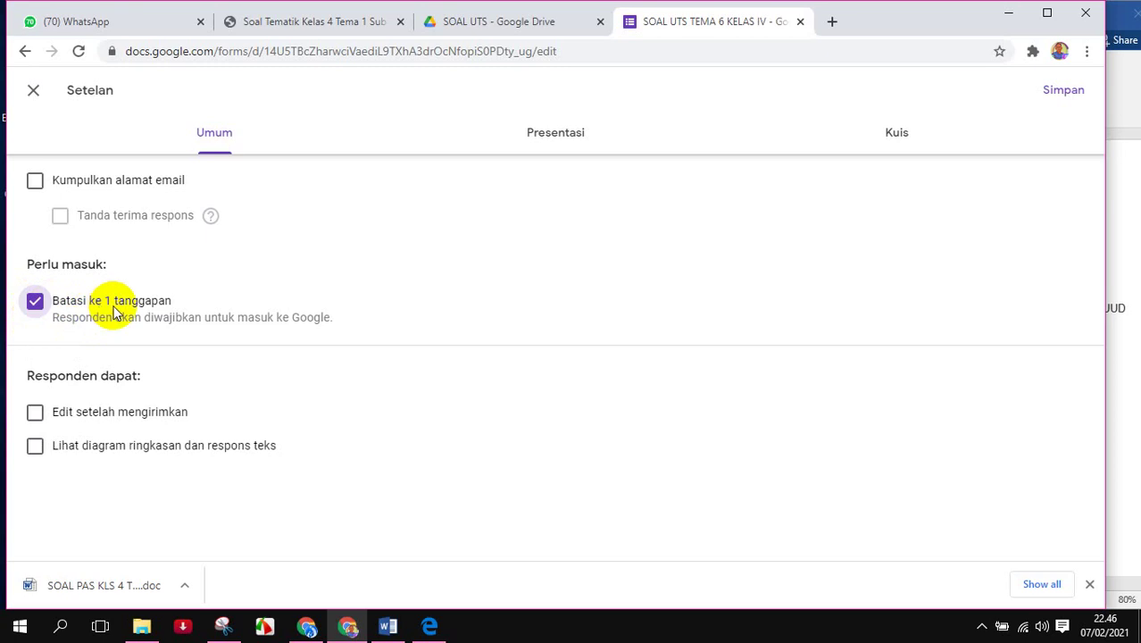
pyautogui.click(36, 303)
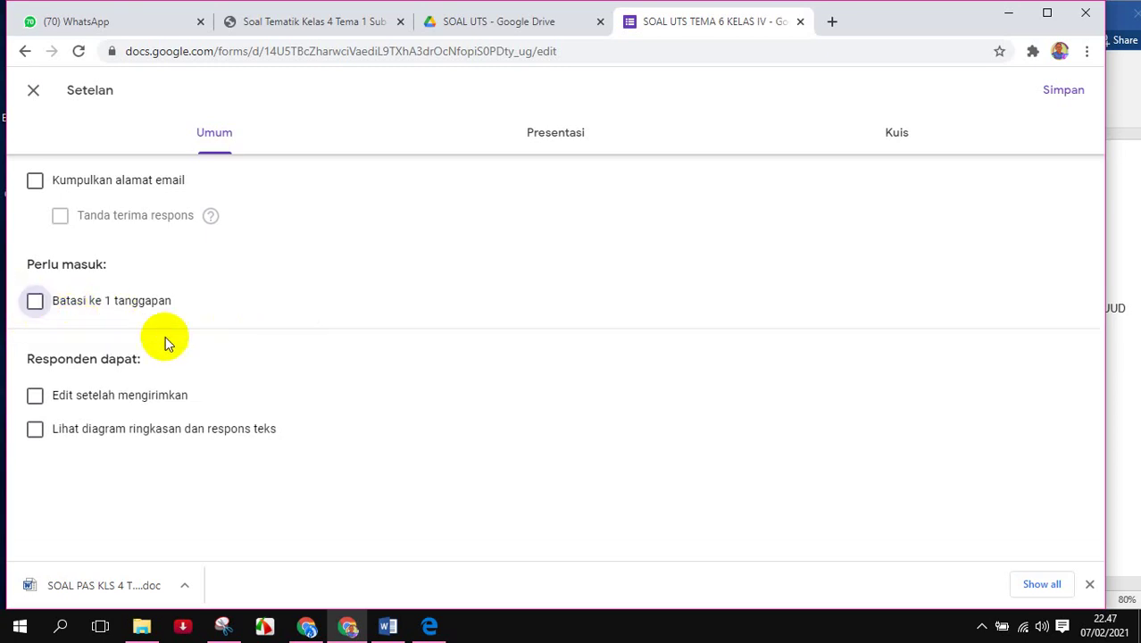
# - In the presentation settings, enable Acak urutan pertanyaan and set the confirmation message to "Semoga Sukses"
pyautogui.click(549, 143)
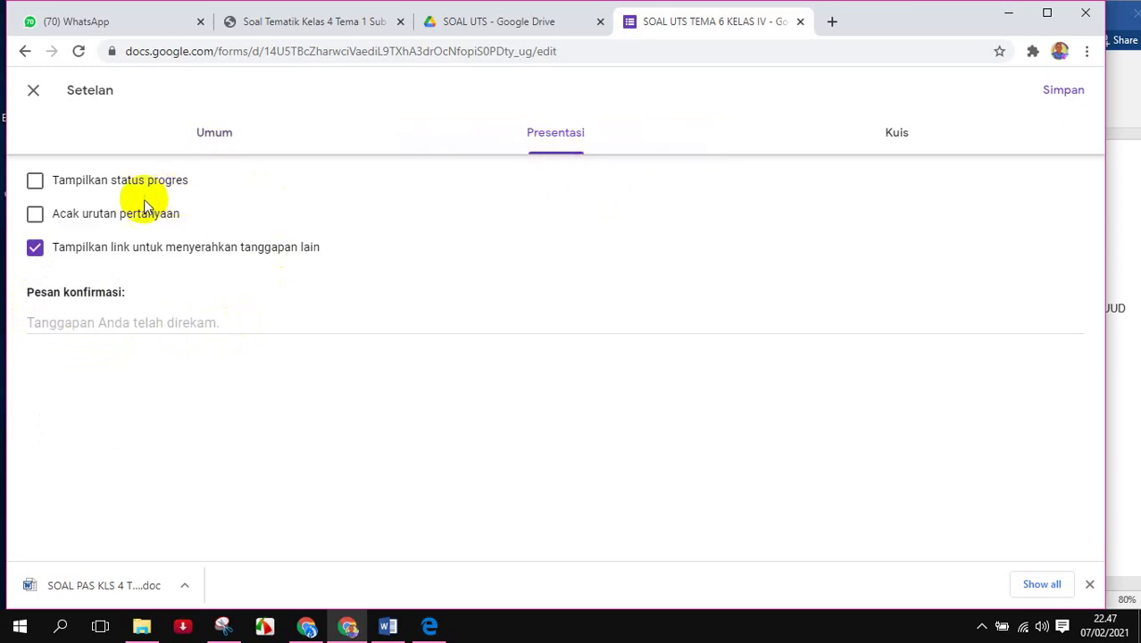
pyautogui.click(35, 219)
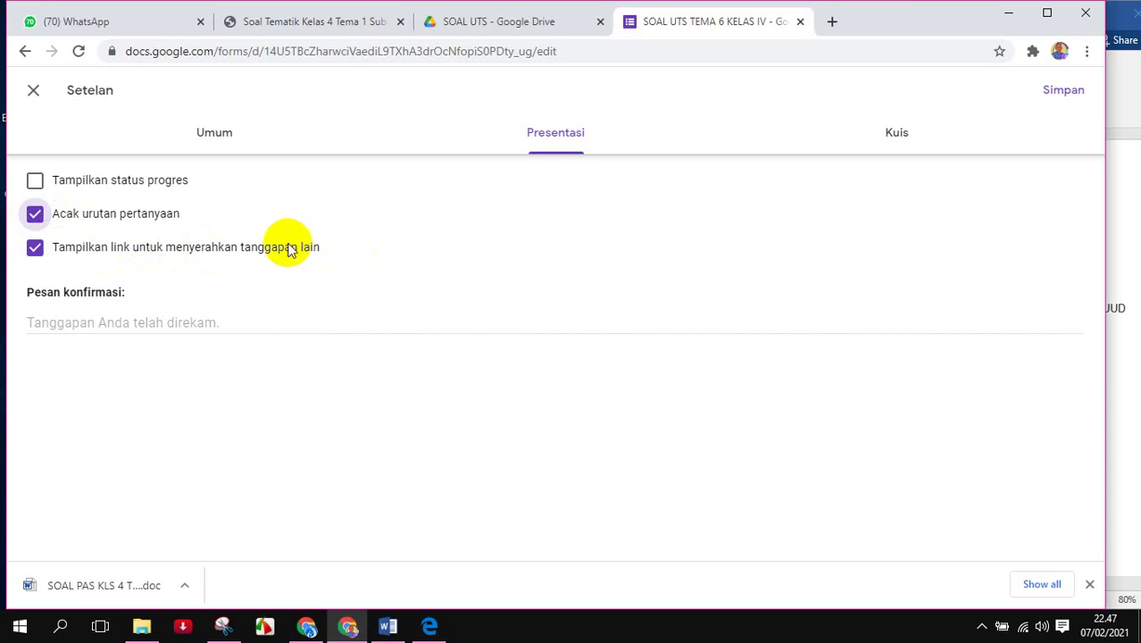
pyautogui.click(67, 328)
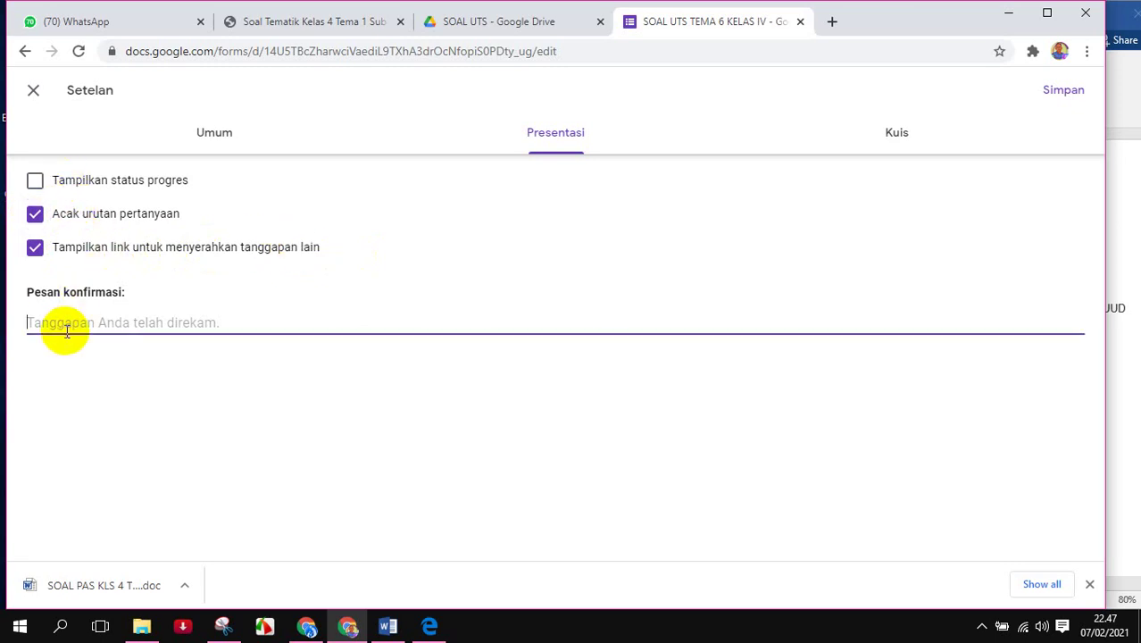
pyautogui.write('Semoga Sukses')
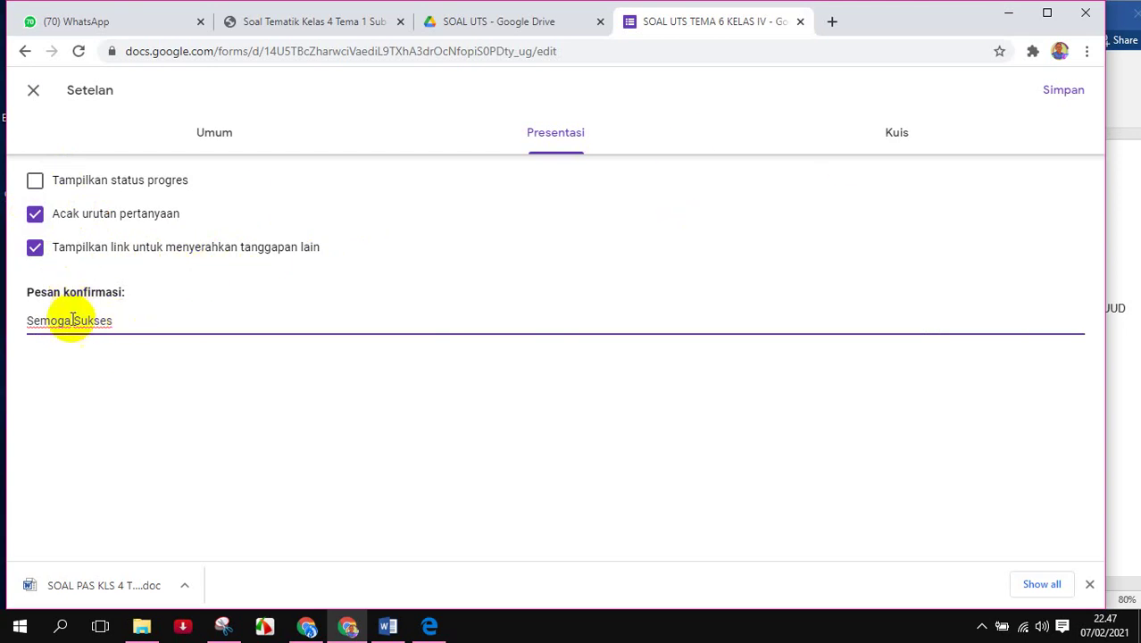
# - Make the form a quiz that shows respondents only Nilai poin, without Pertanyaan tak terjawab or Jawaban yang benar, and save the settings
pyautogui.click(893, 139)
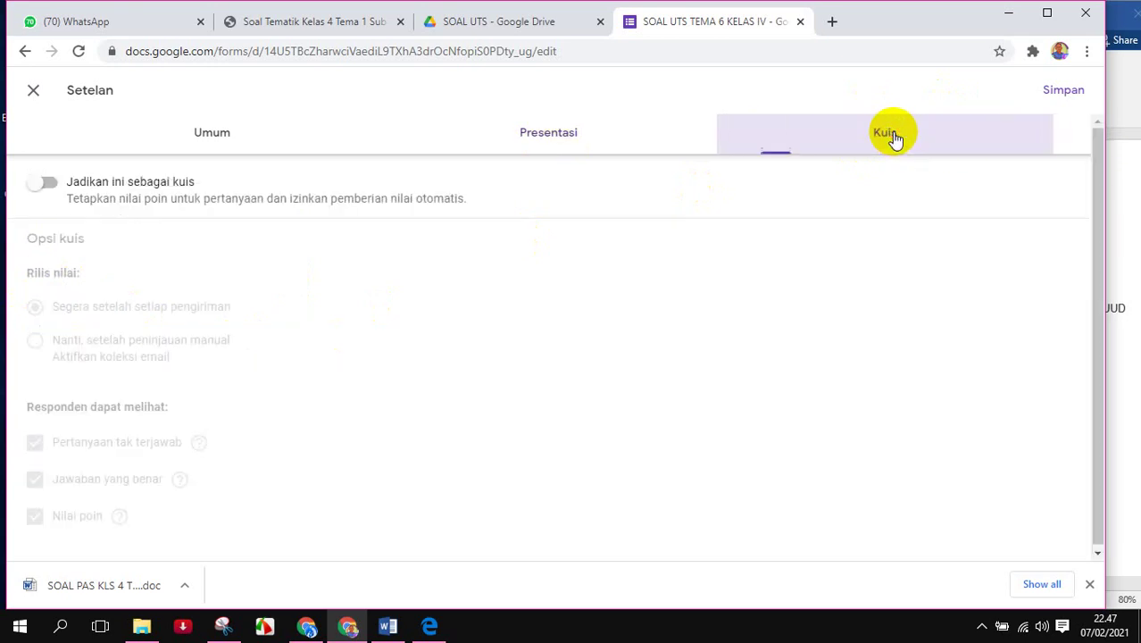
pyautogui.click(45, 187)
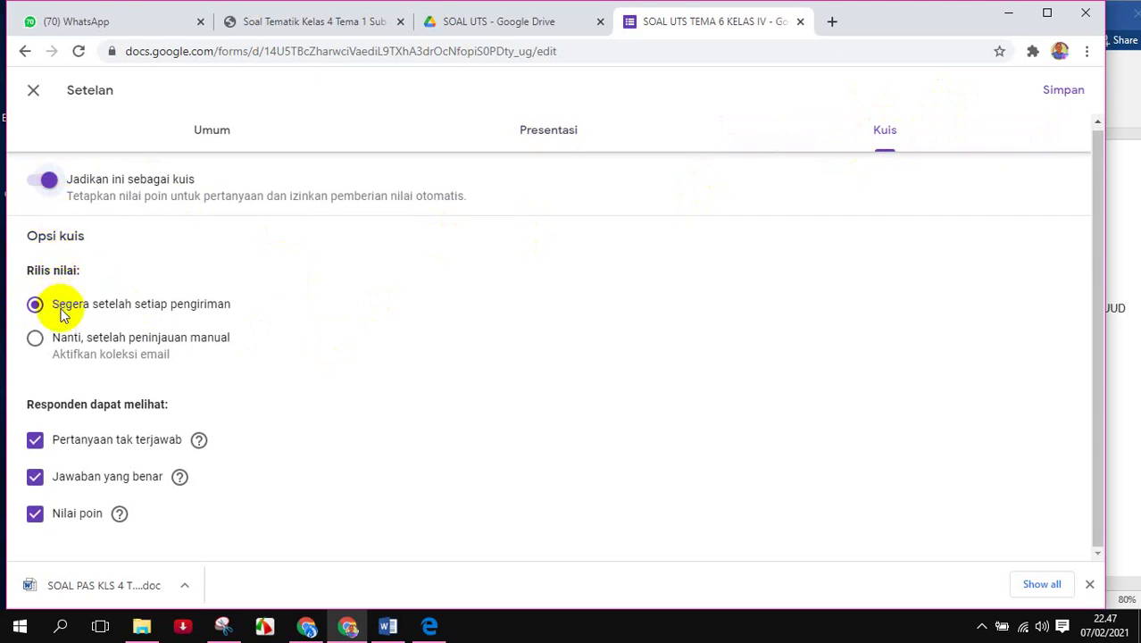
pyautogui.click(36, 441)
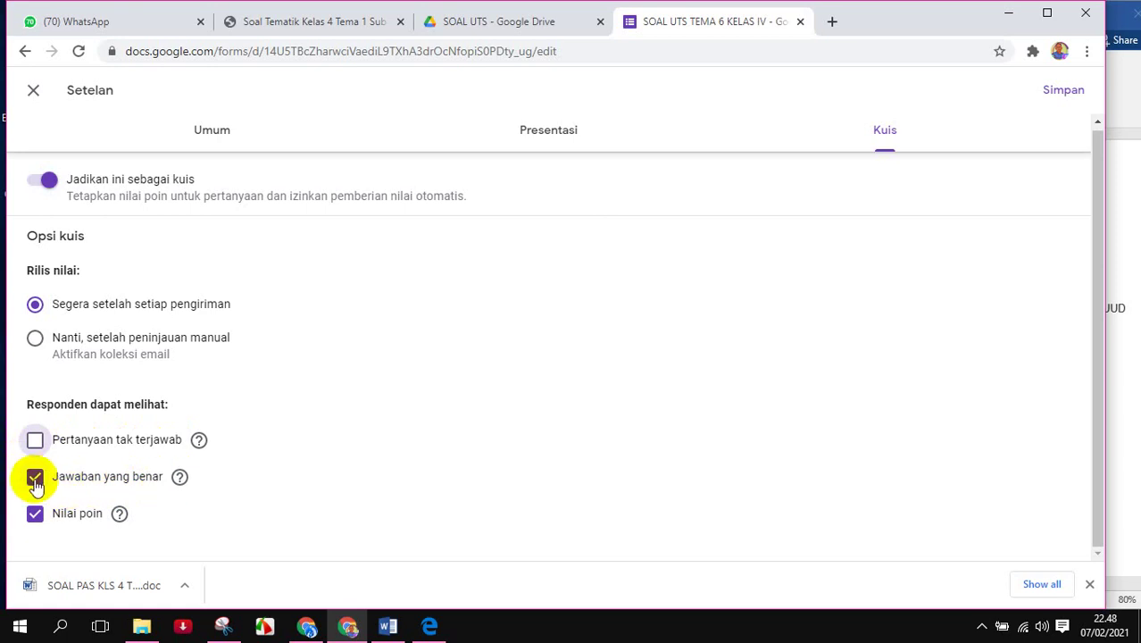
pyautogui.click(36, 481)
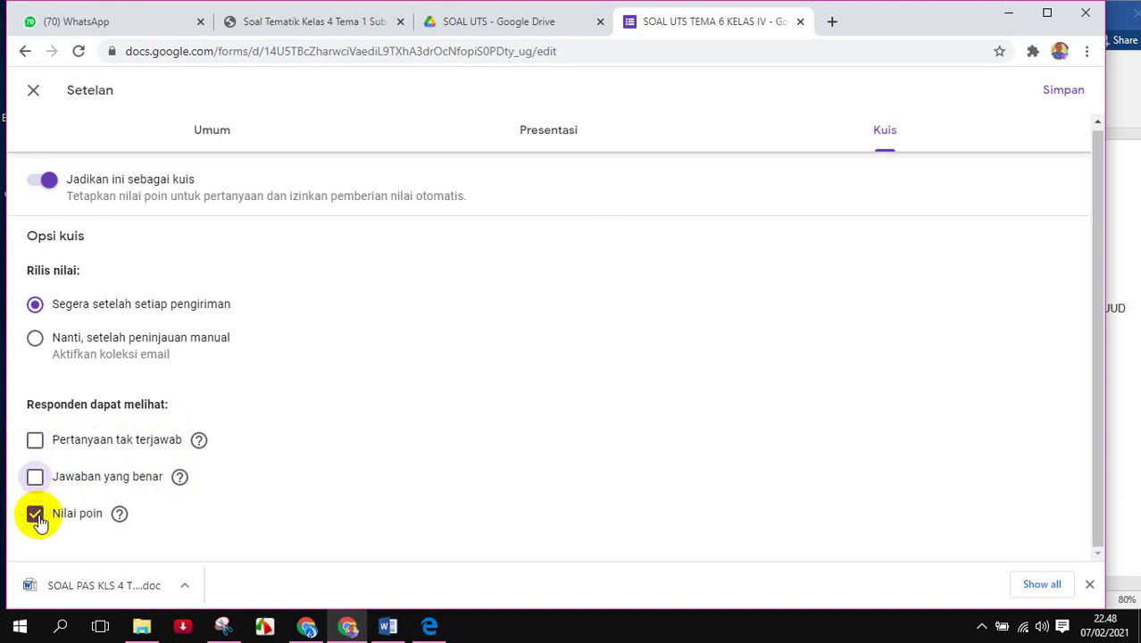
pyautogui.click(35, 517)
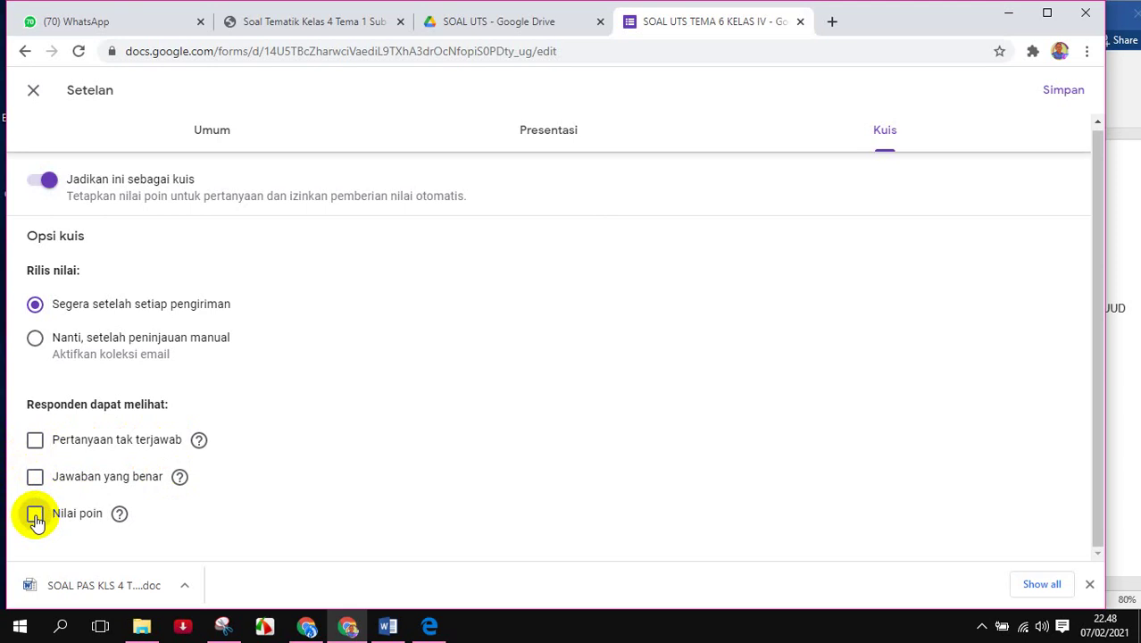
pyautogui.click(36, 518)
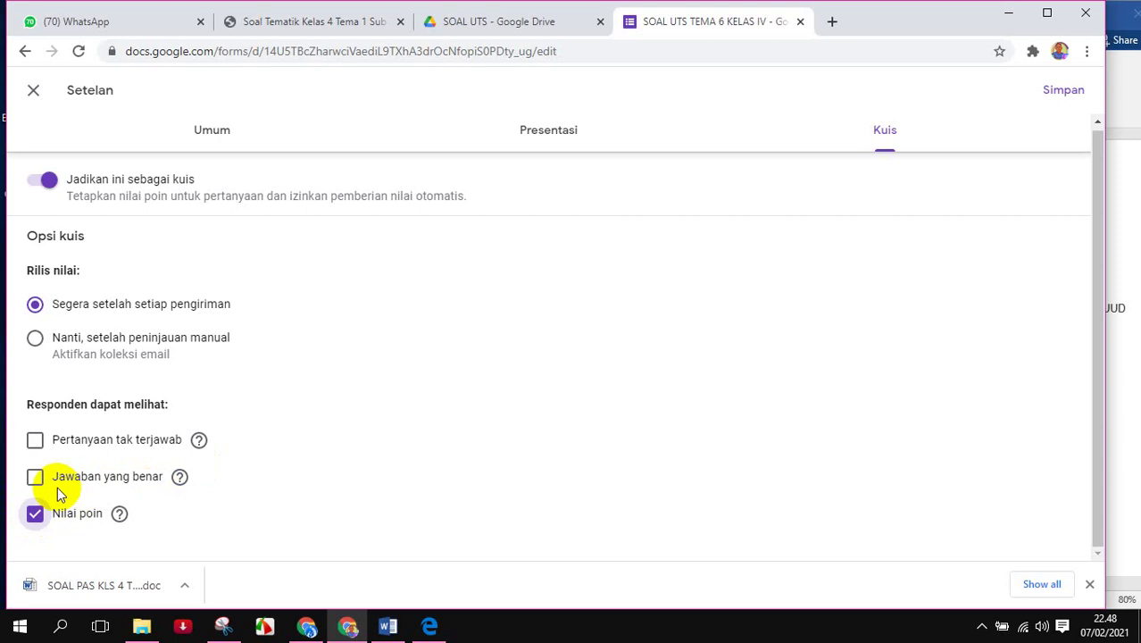
pyautogui.click(36, 482)
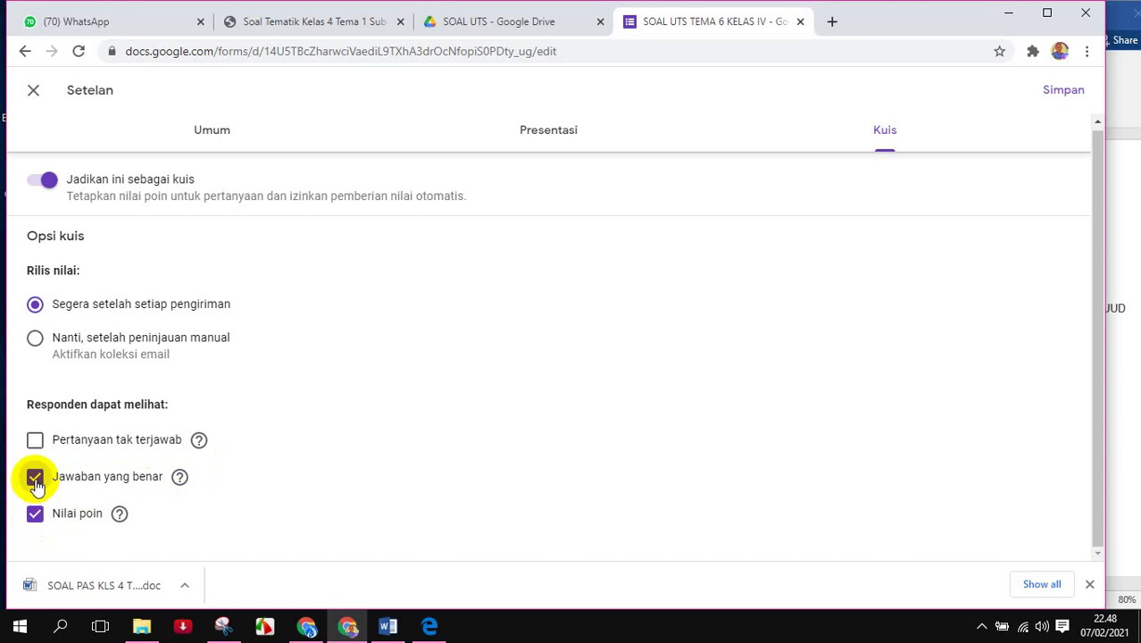
pyautogui.click(36, 480)
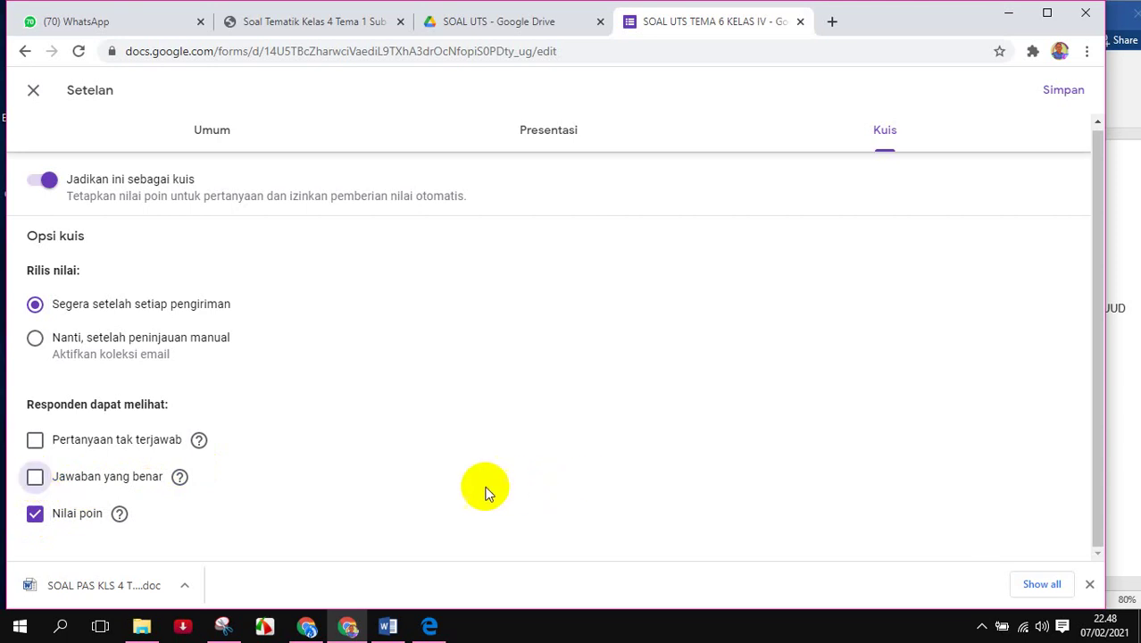
pyautogui.click(34, 518)
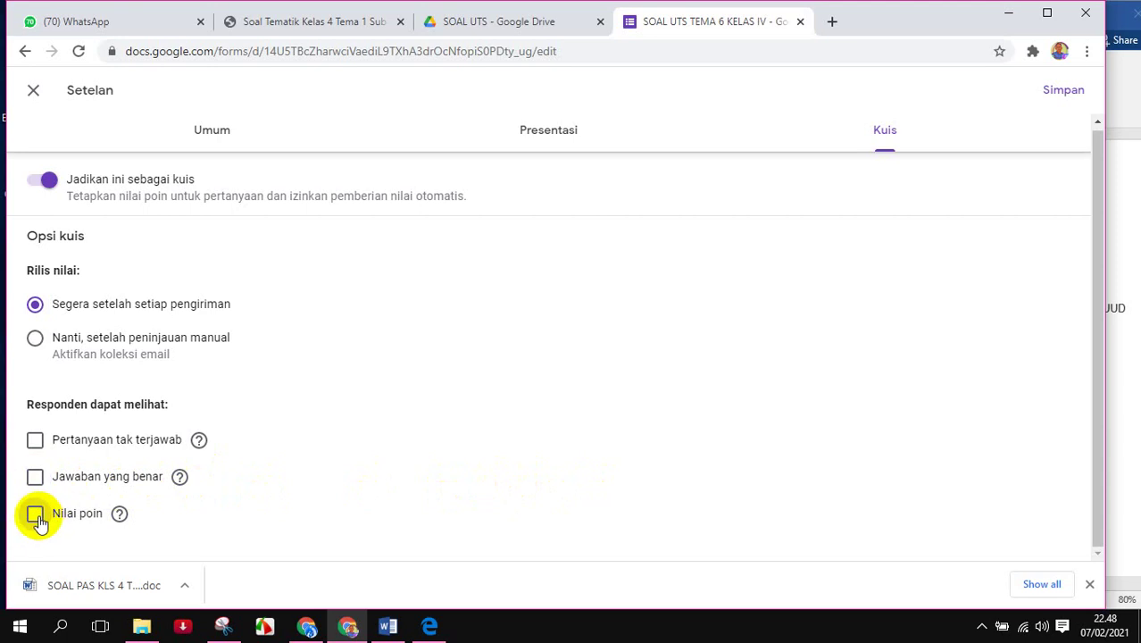
pyautogui.click(37, 519)
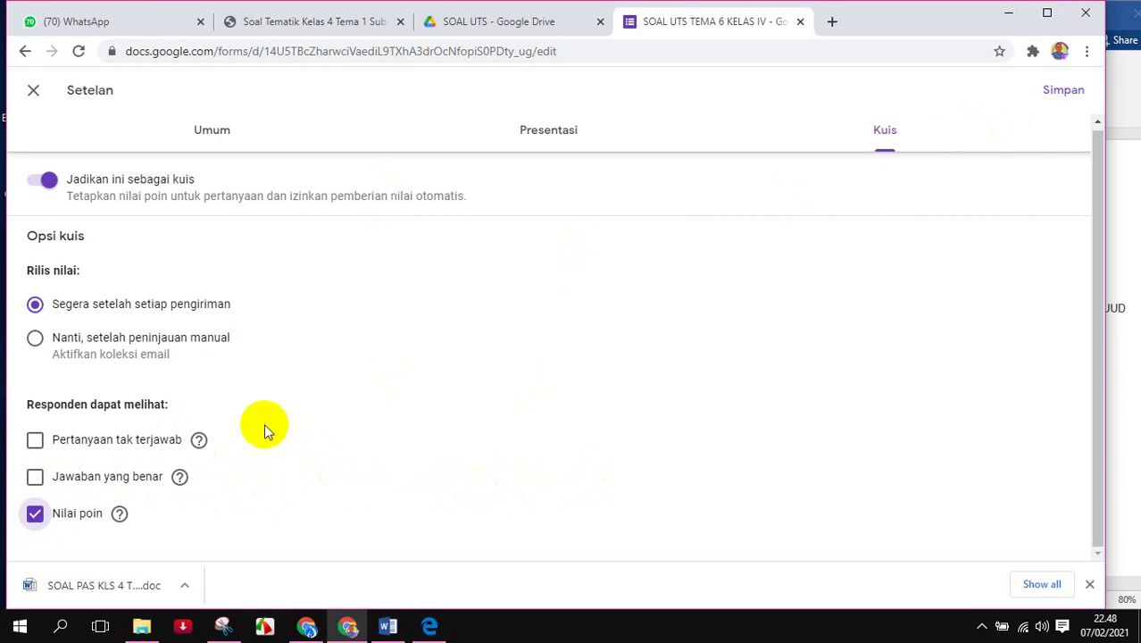
pyautogui.click(1060, 93)
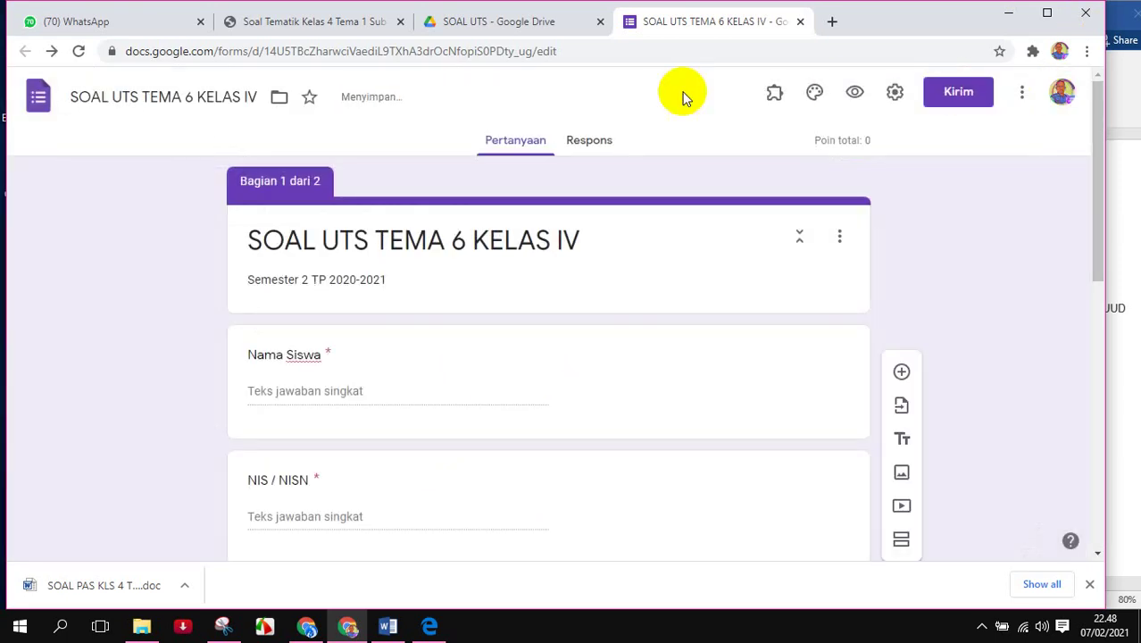
# - In the Soekarno question's answer key, mark "mendengar berita kekalahan Jepang" as correct, following the red answer in the Word document
pyautogui.scroll(-5, 510, 298)
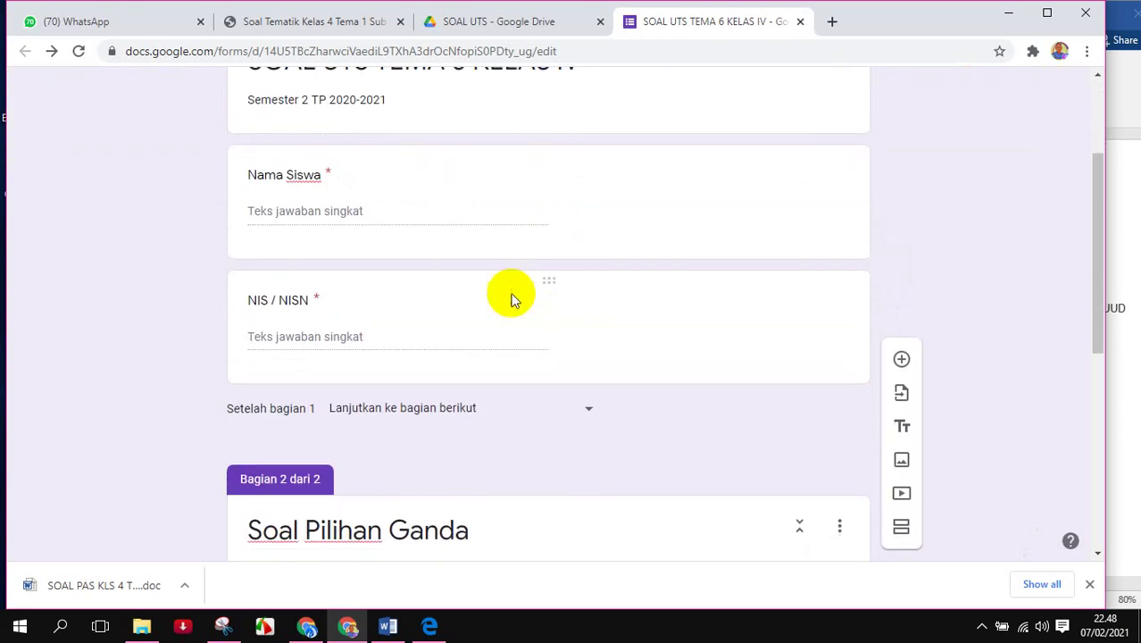
pyautogui.scroll(-2, 511, 298)
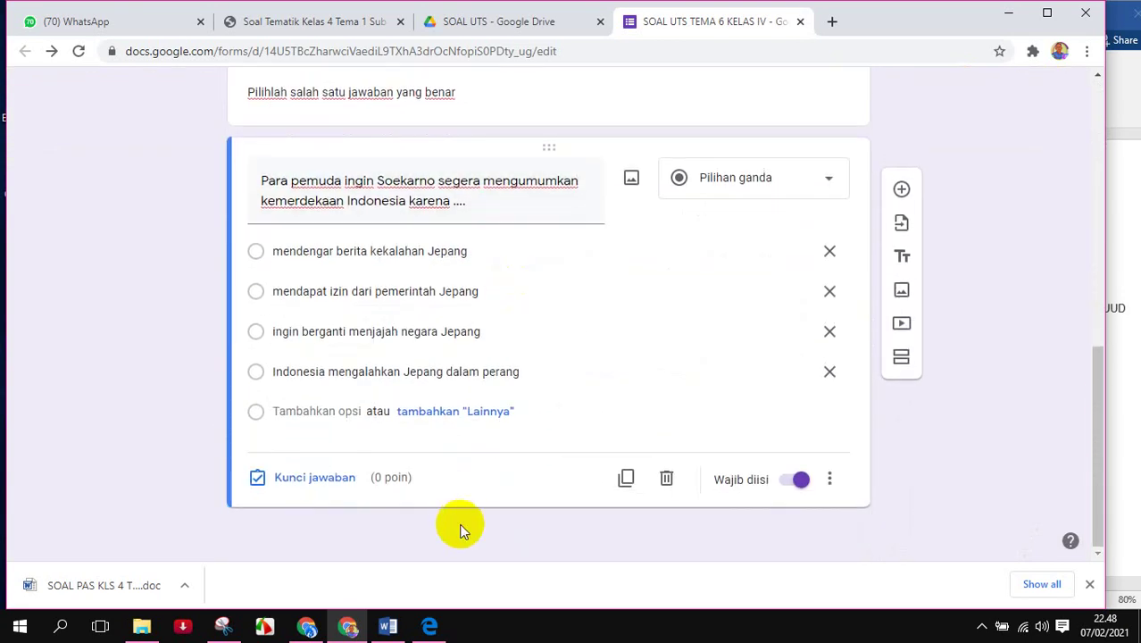
pyautogui.click(309, 488)
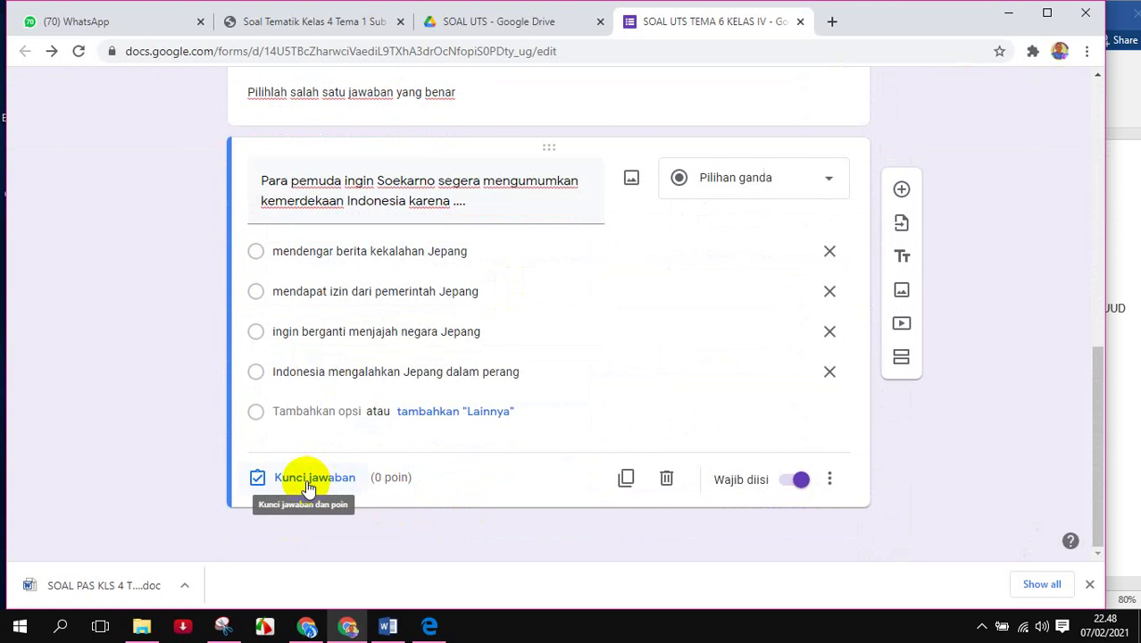
pyautogui.click(307, 485)
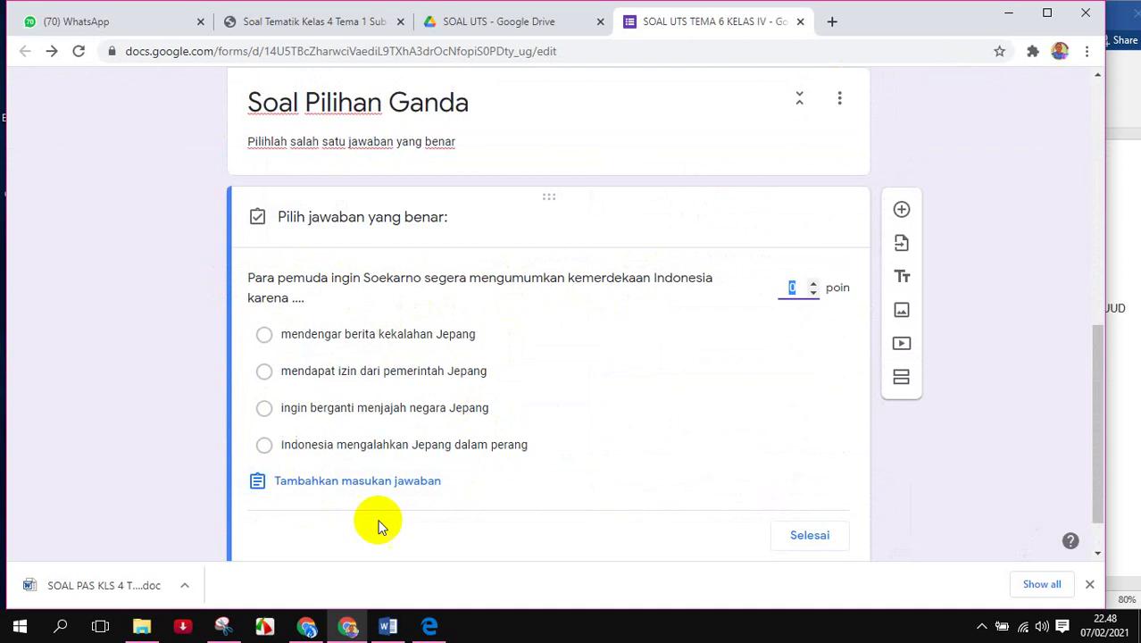
pyautogui.click(388, 626)
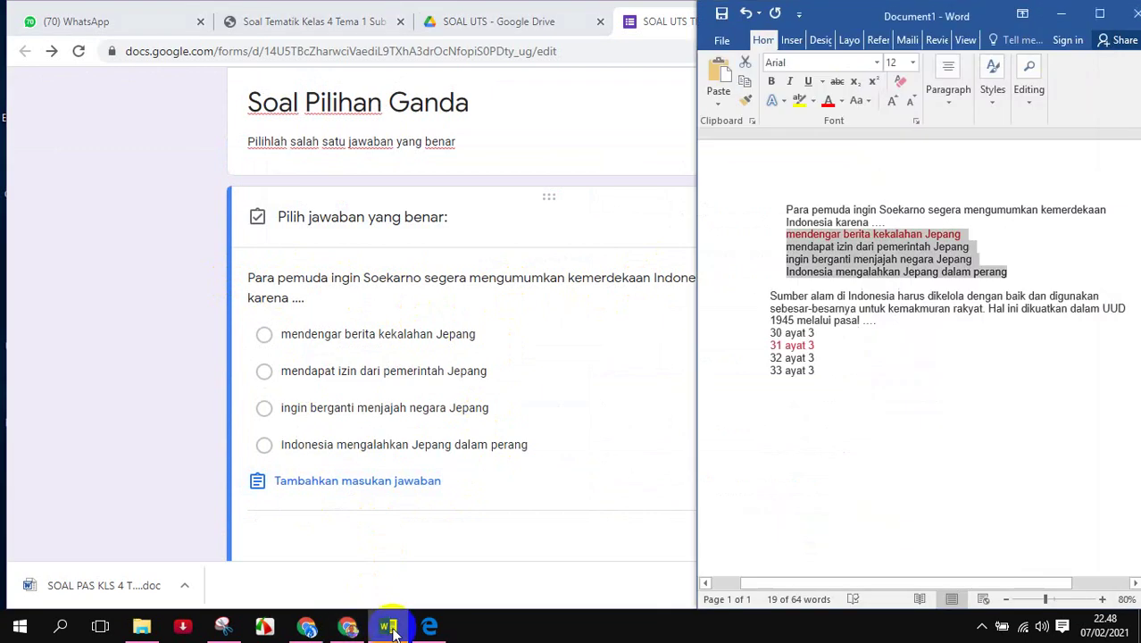
pyautogui.click(829, 238)
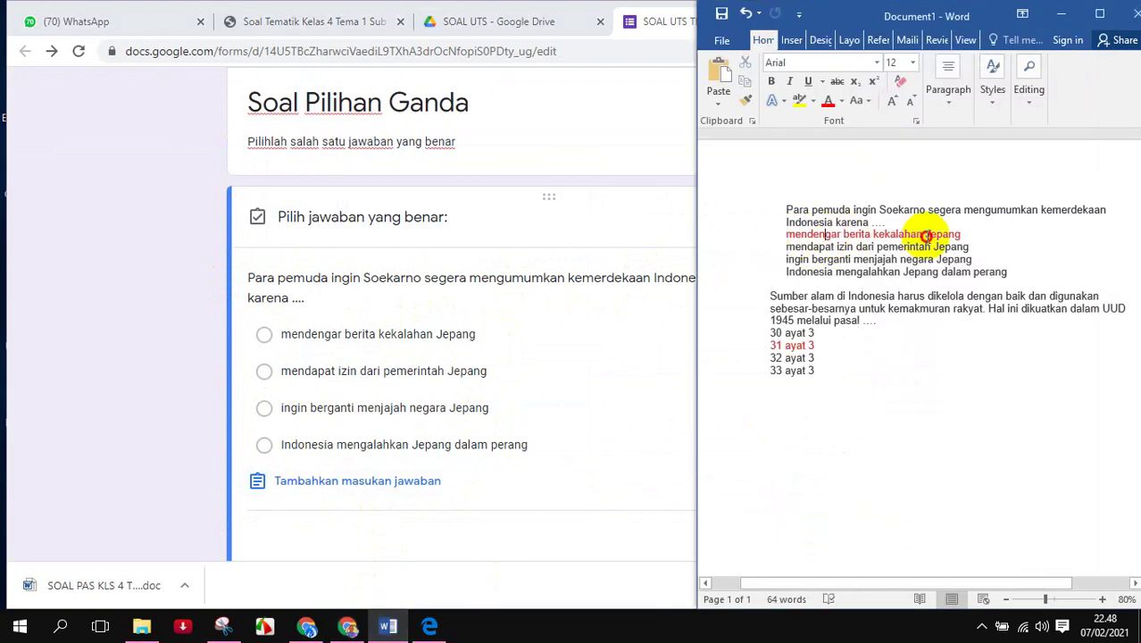
pyautogui.click(265, 336)
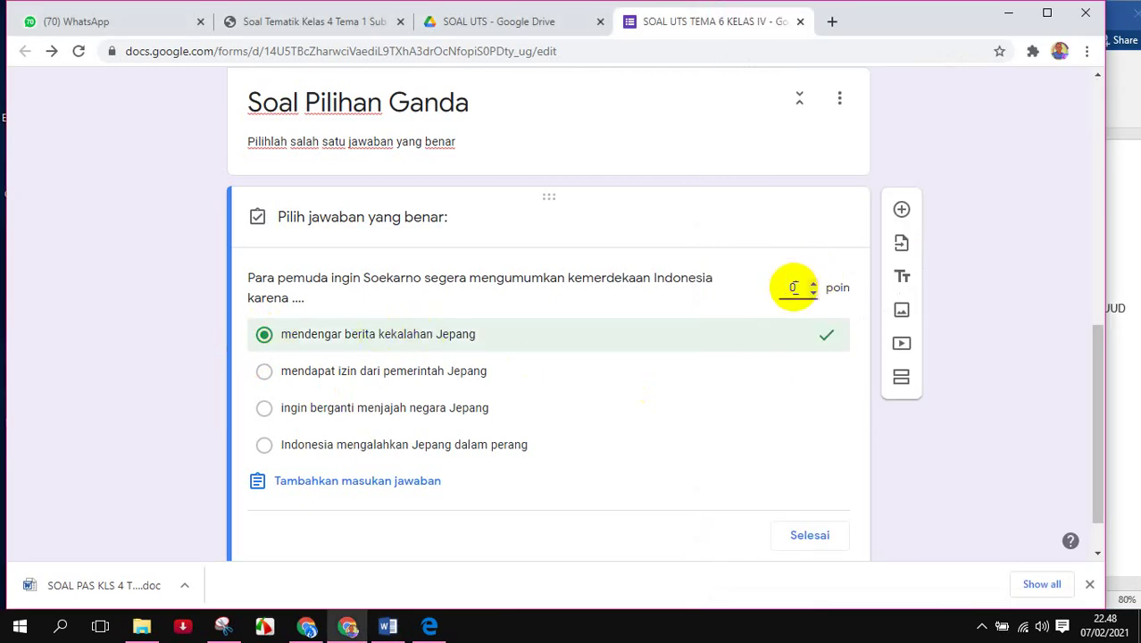
# - Set the Soekarno question's score to 5 points and finish editing its answer key
pyautogui.doubleClick(795, 288)
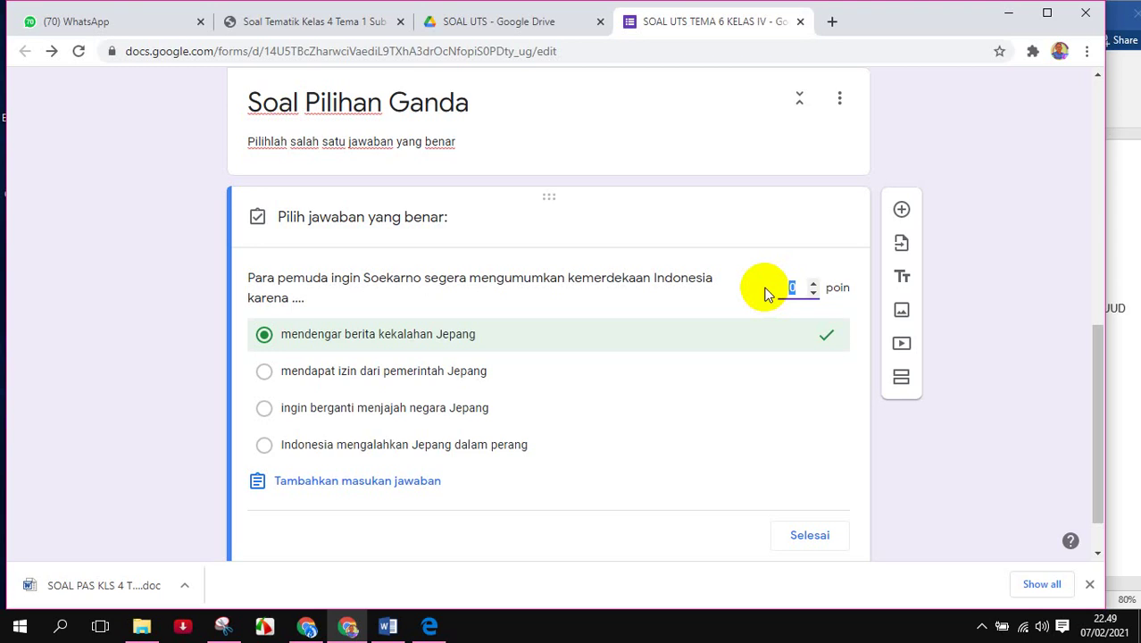
pyautogui.click(155, 328)
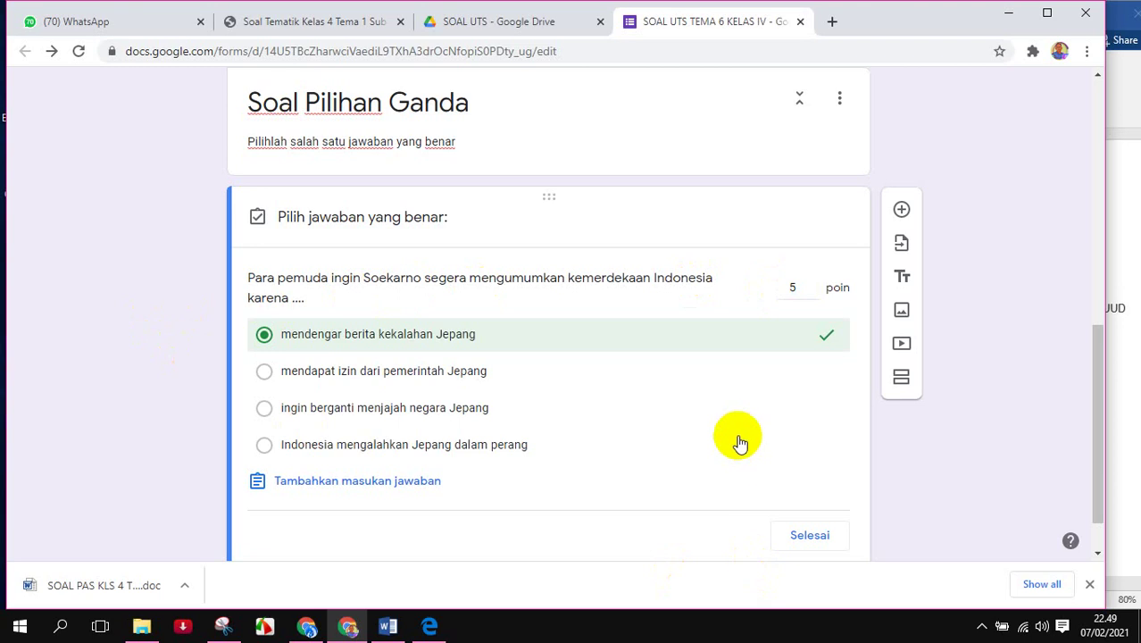
pyautogui.scroll(-1, 738, 441)
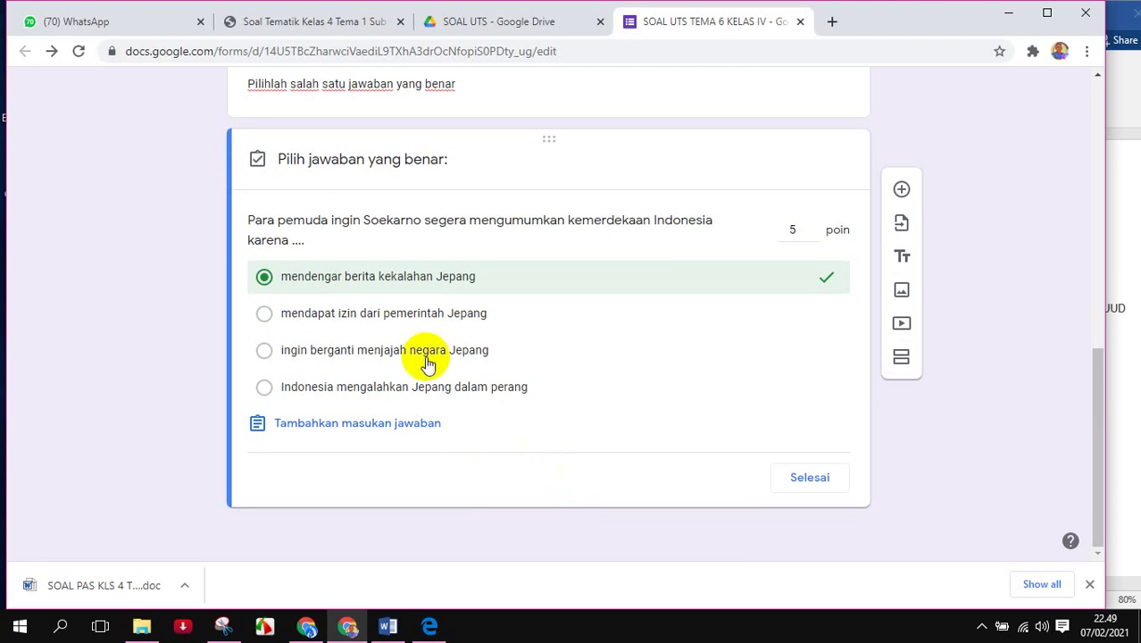
pyautogui.click(803, 479)
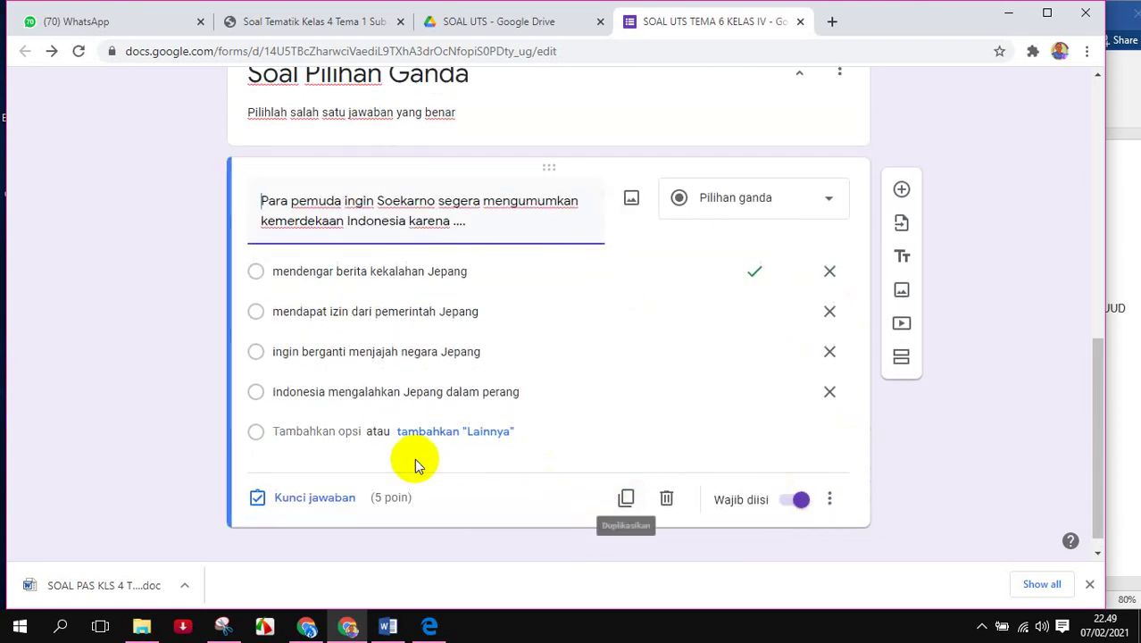
# - Check the Acak urutan opsi option of the Soekarno question and look over the form from its header down
pyautogui.click(830, 502)
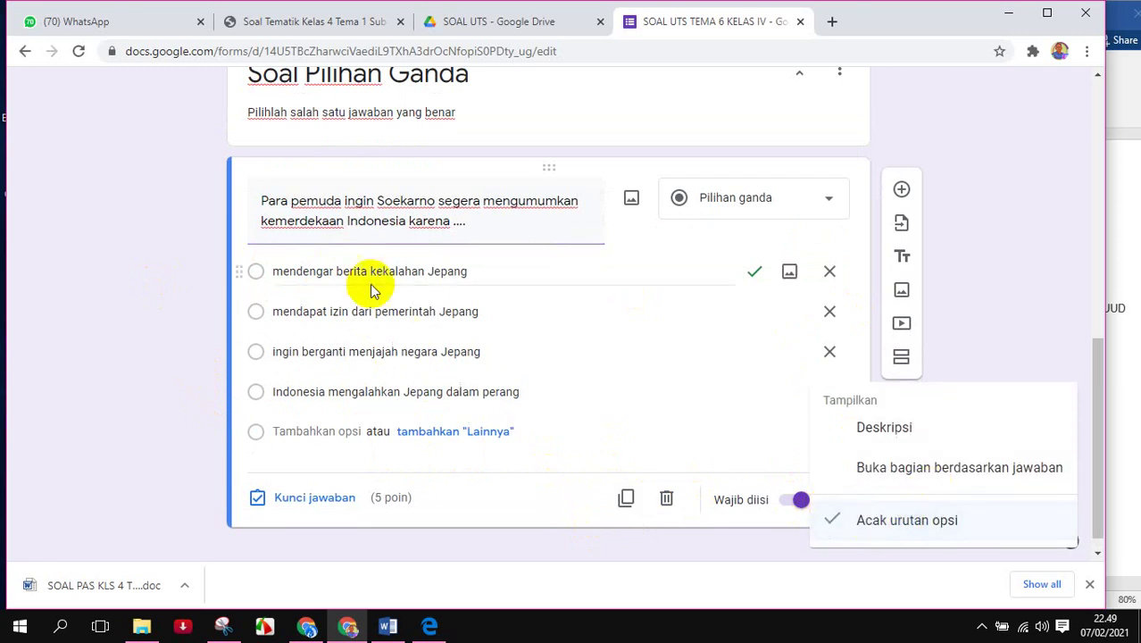
pyautogui.click(141, 415)
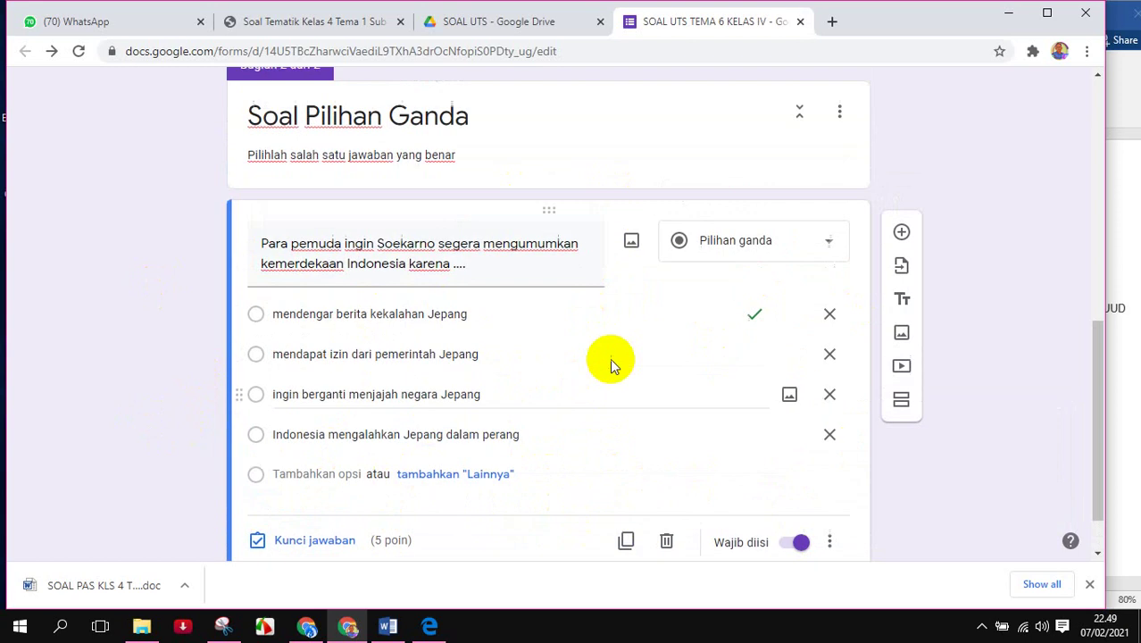
pyautogui.scroll(8, 610, 358)
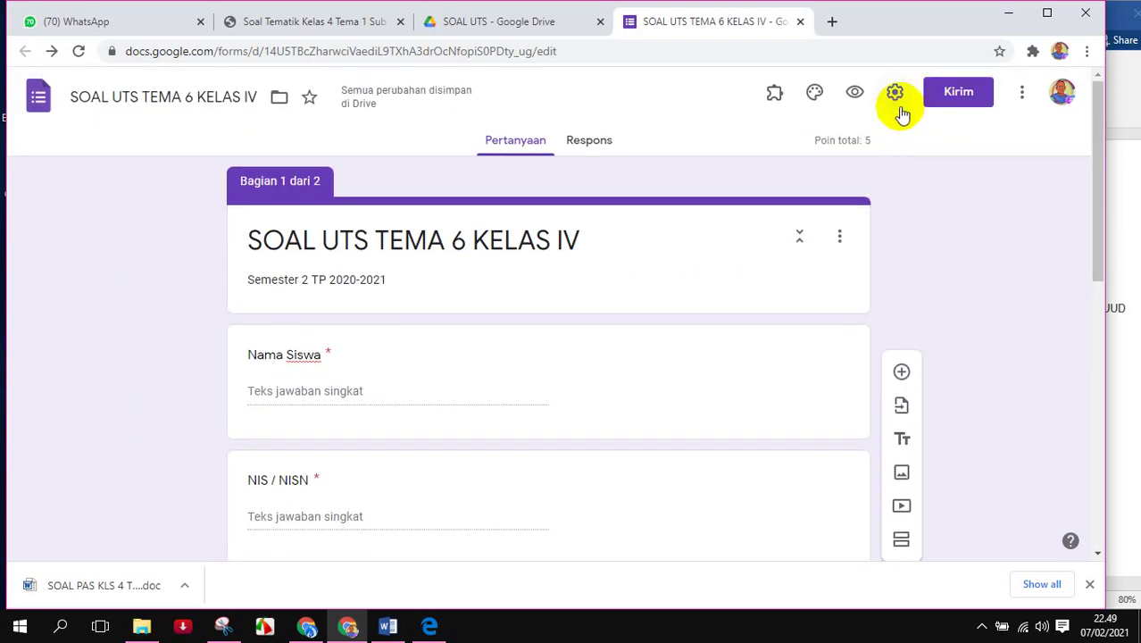
pyautogui.scroll(-8, 529, 499)
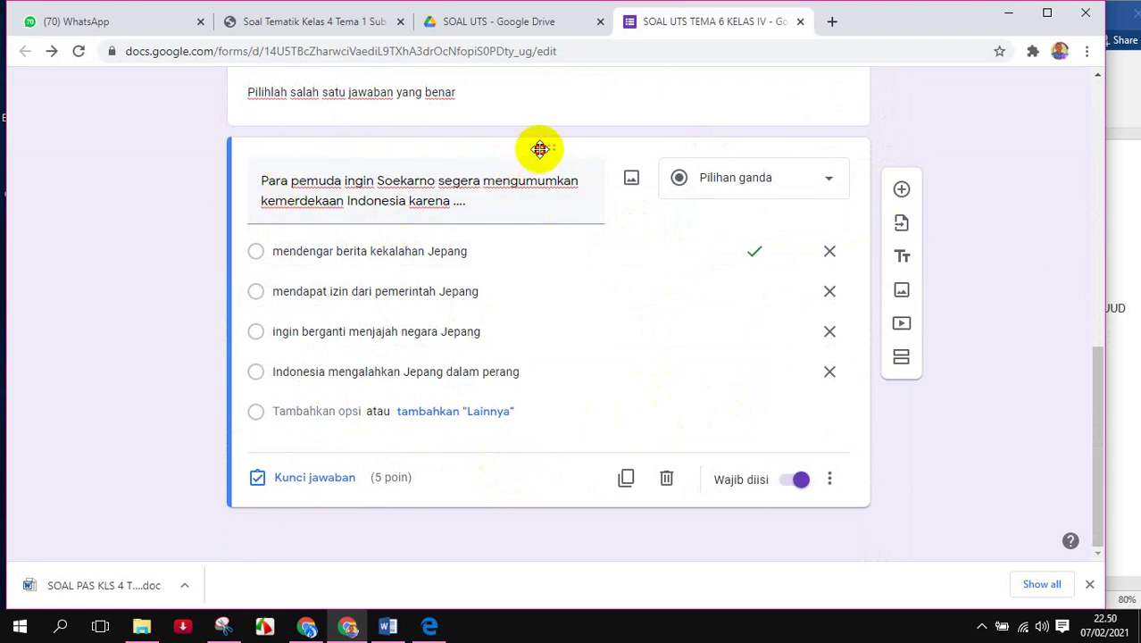
# - Duplicate the Soekarno question and turn the copy into an empty template without question text, keeping only one blank answer option
pyautogui.click(626, 480)
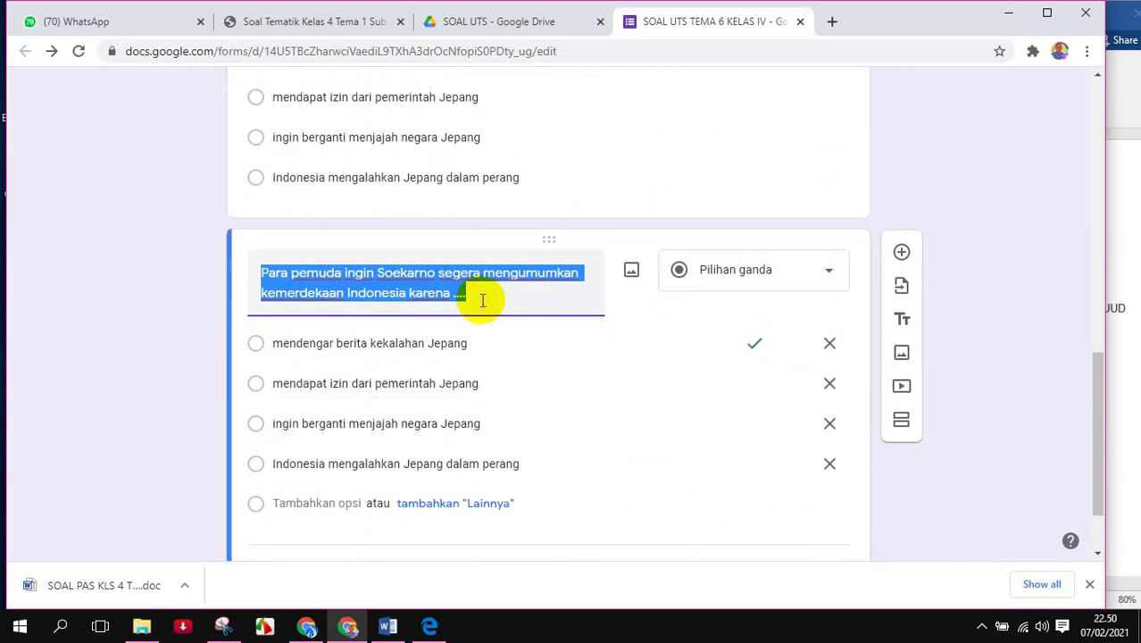
pyautogui.press('BackSpace')
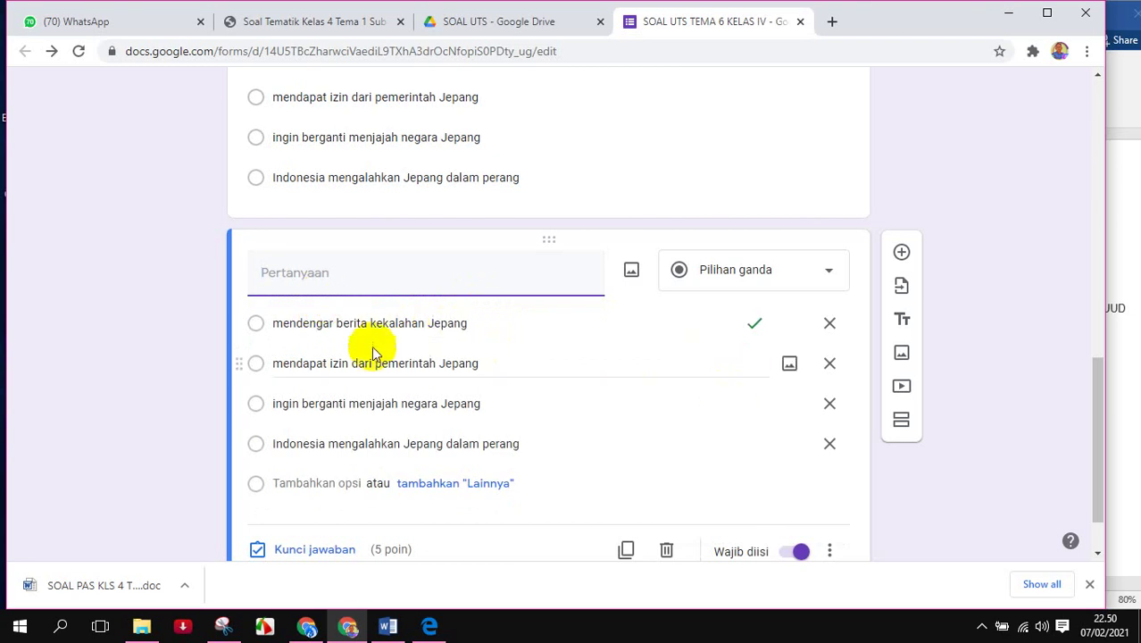
pyautogui.click(831, 365)
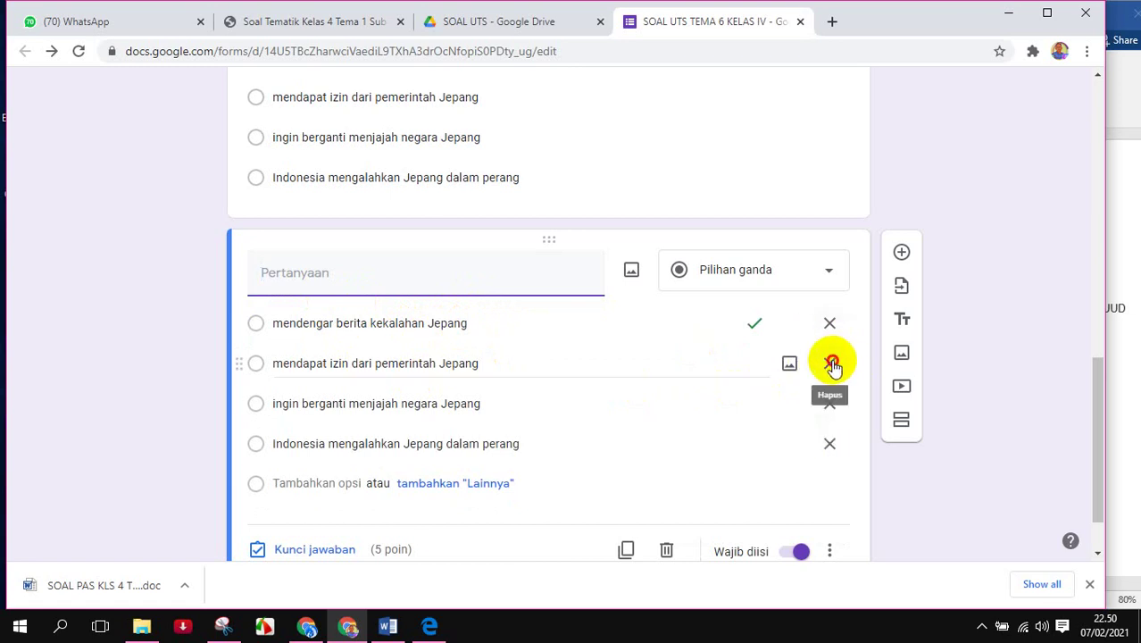
pyautogui.click(831, 365)
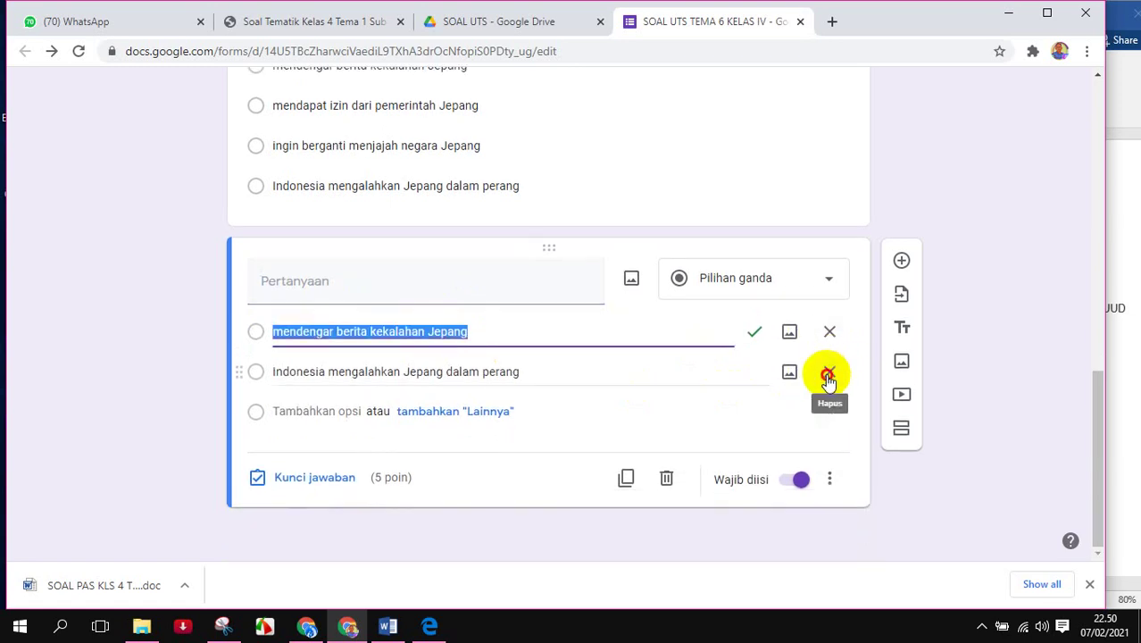
pyautogui.click(827, 375)
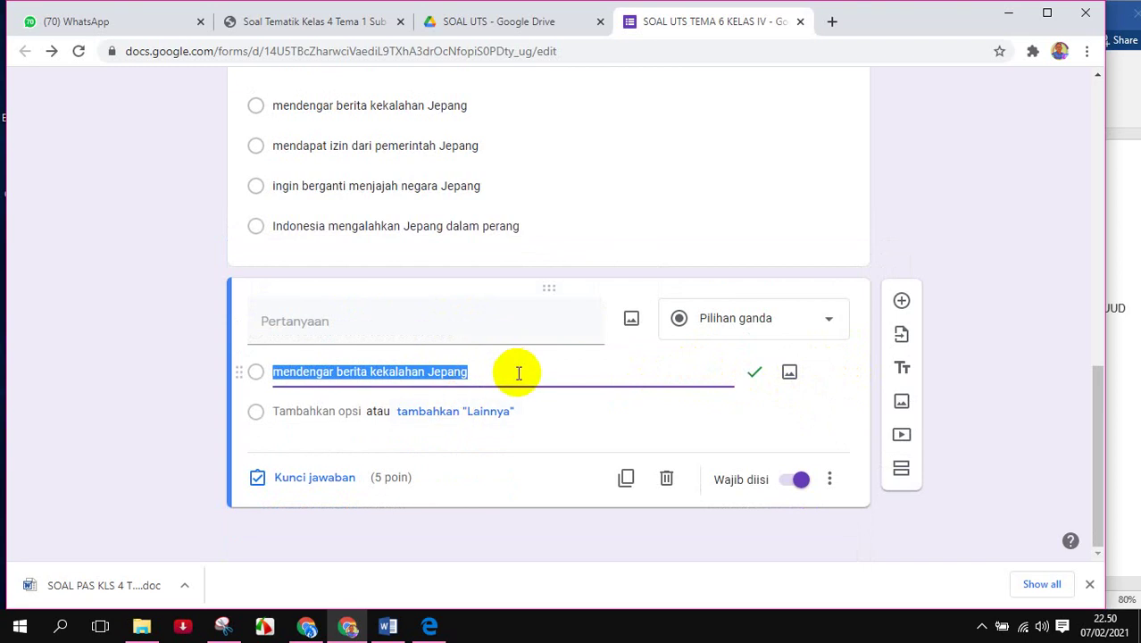
pyautogui.press('BackSpace')
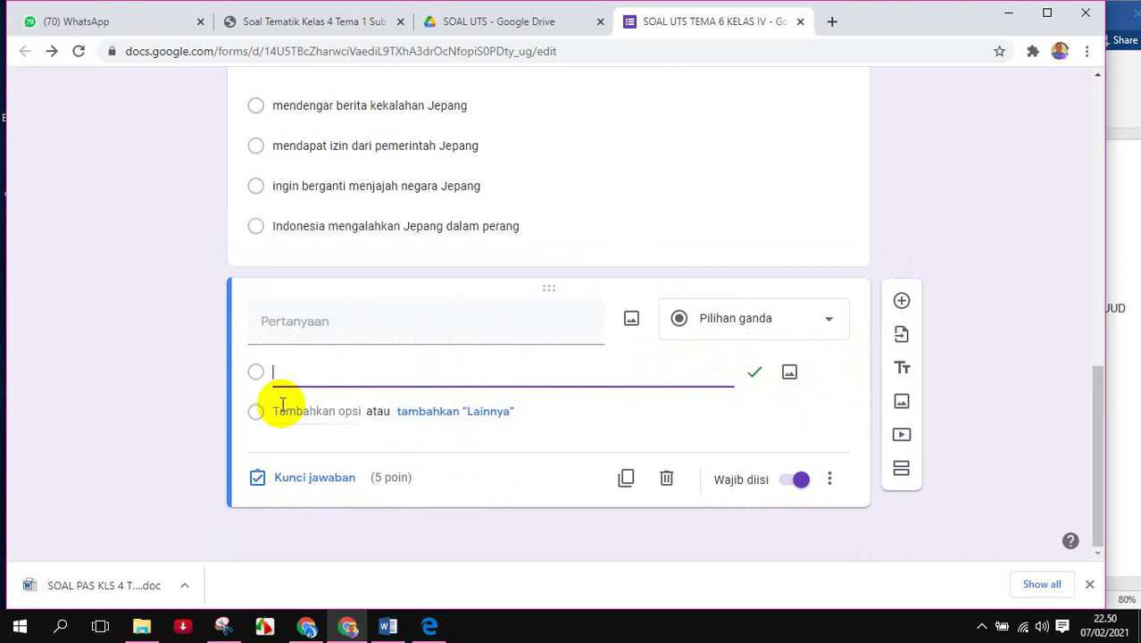
pyautogui.click(166, 389)
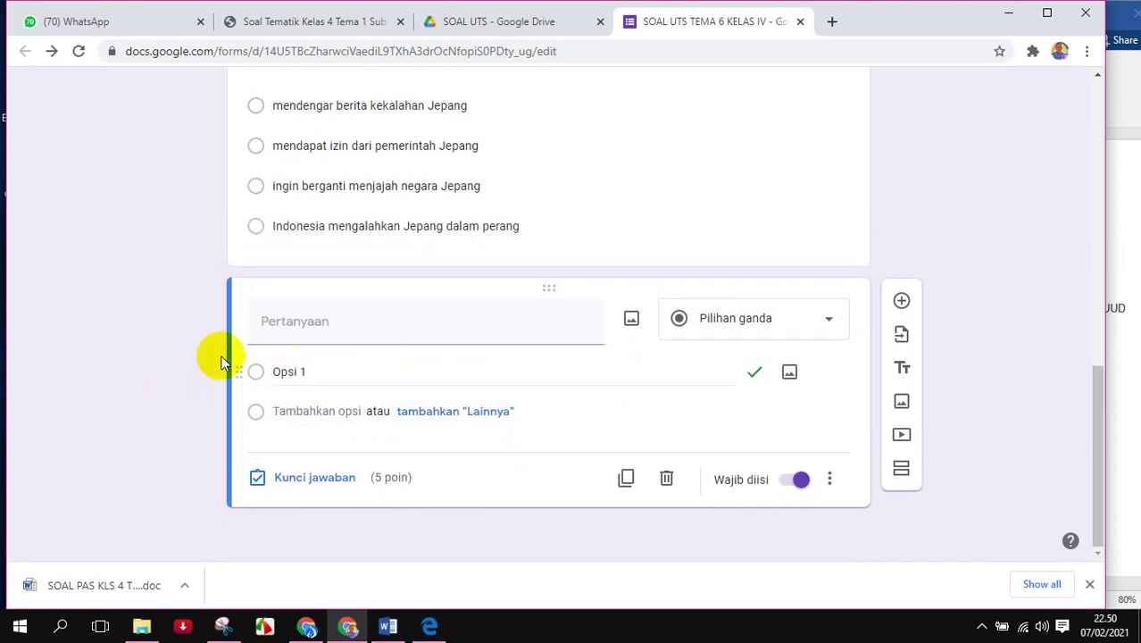
pyautogui.click(155, 368)
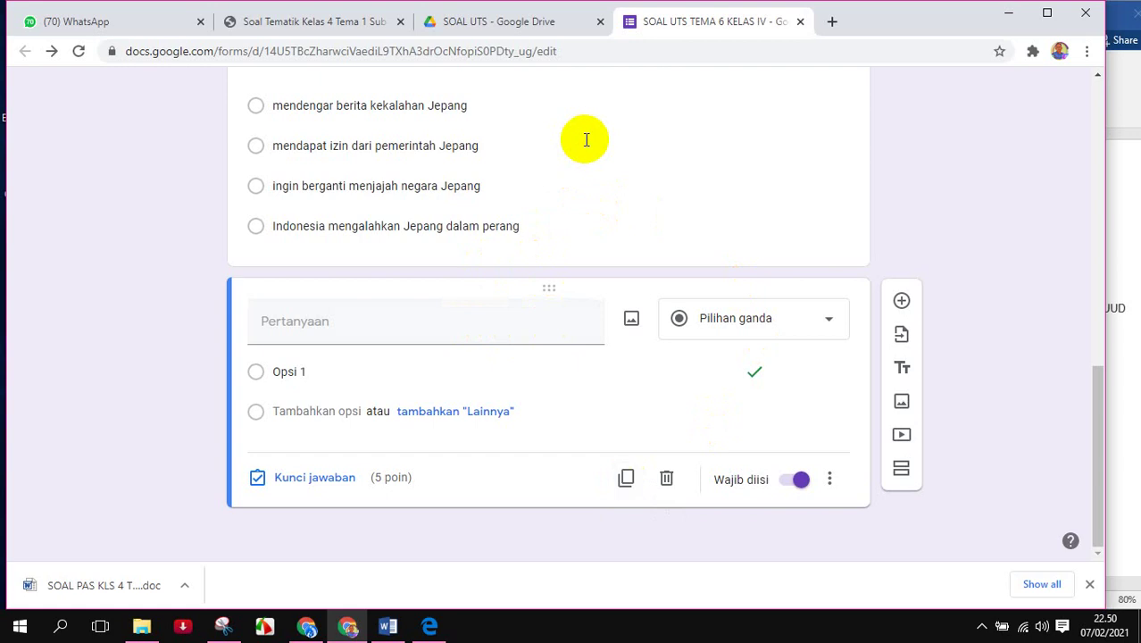
# - Duplicate the empty multiple-choice question twice for further exam items
pyautogui.click(625, 478)
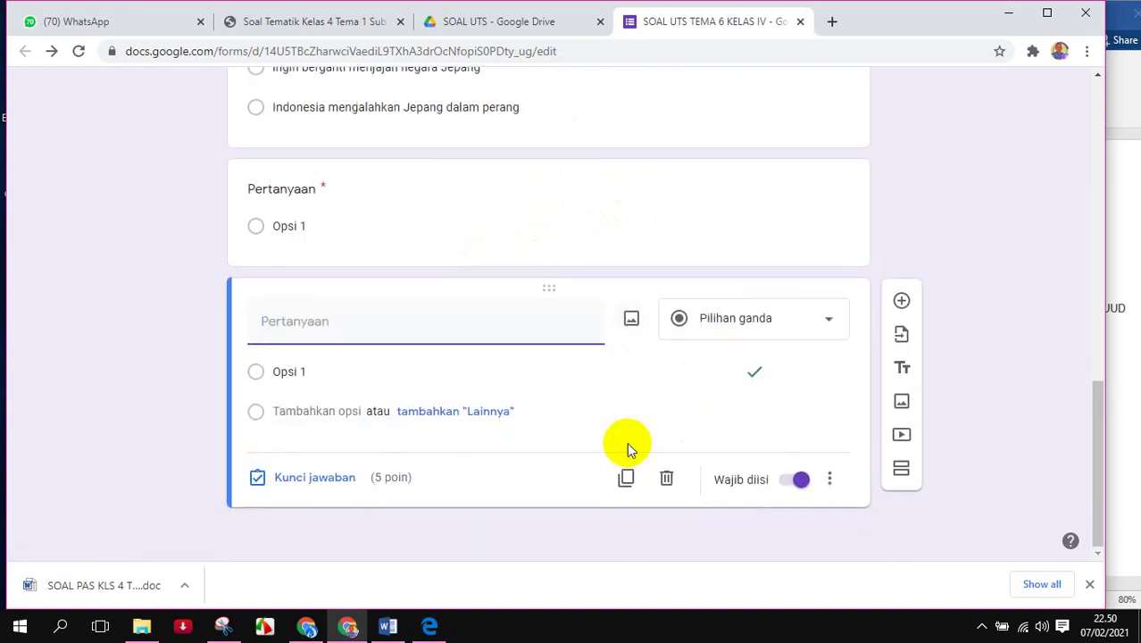
pyautogui.click(623, 480)
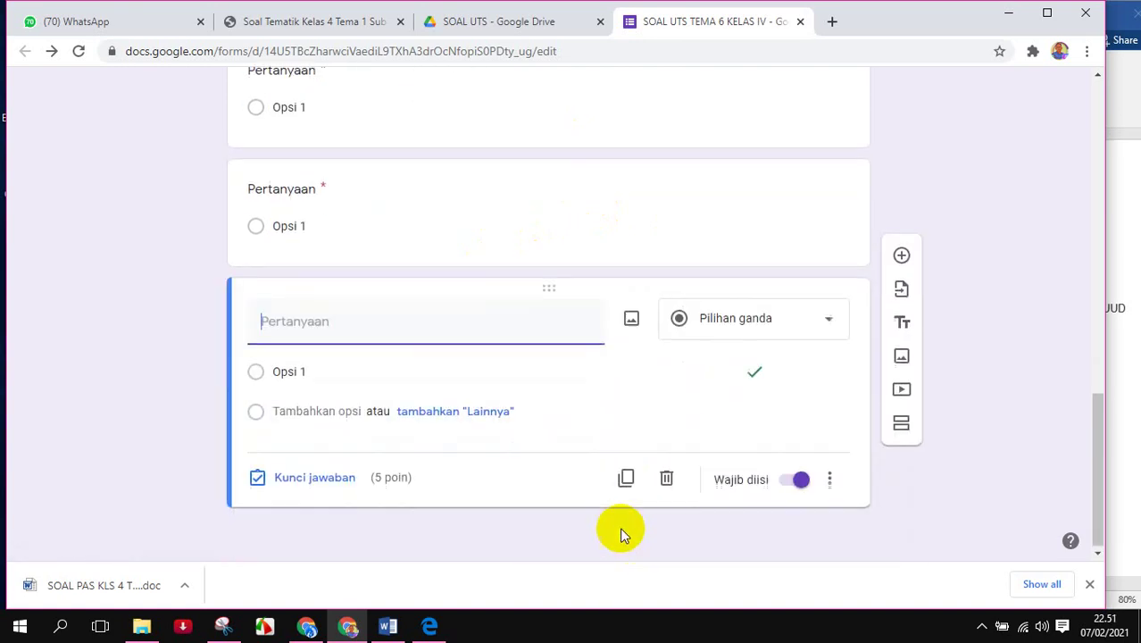
pyautogui.scroll(2, 438, 196)
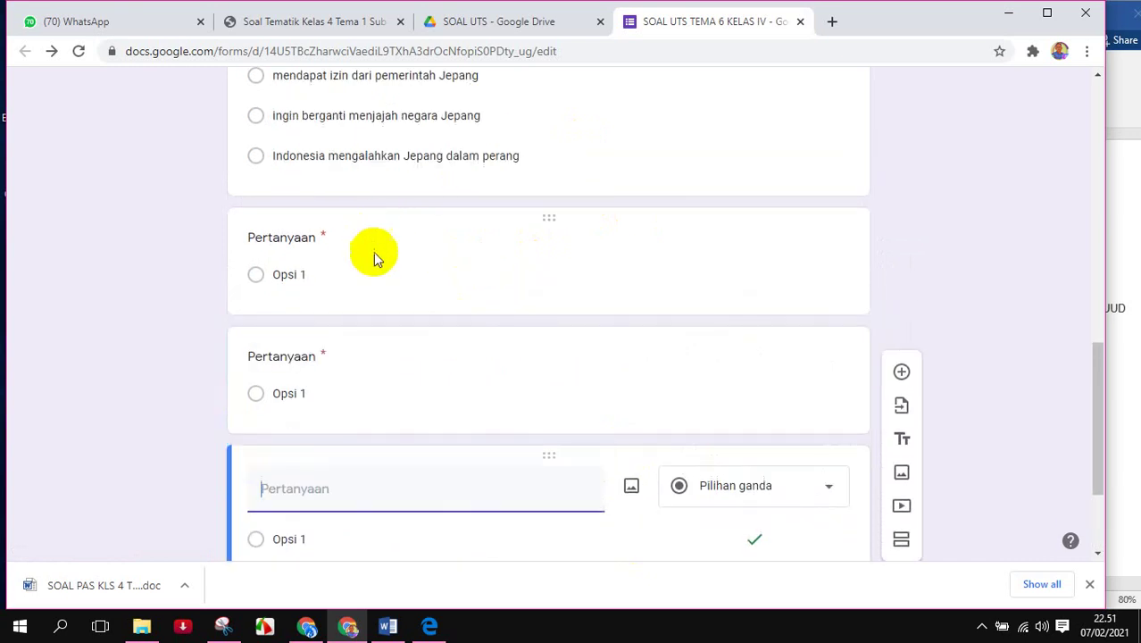
pyautogui.scroll(-2, 499, 293)
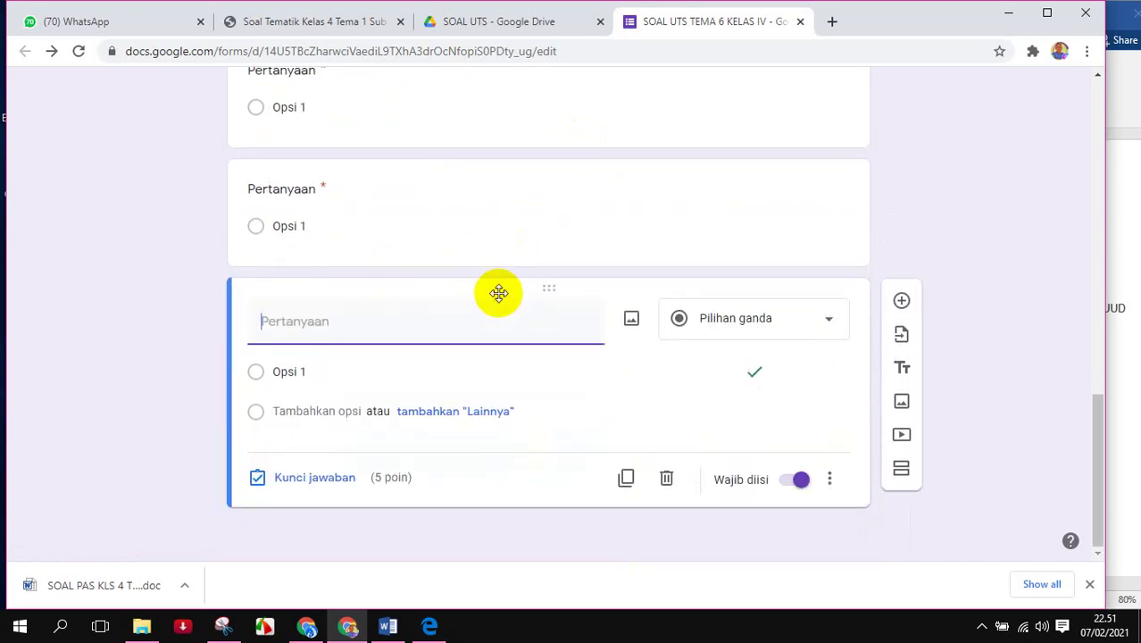
# - Review the form's filled and empty questions and compare the Soekarno question with its source text and options in the Word document
pyautogui.scroll(1, 494, 376)
pyautogui.scroll(5, 493, 380)
pyautogui.scroll(-5, 480, 355)
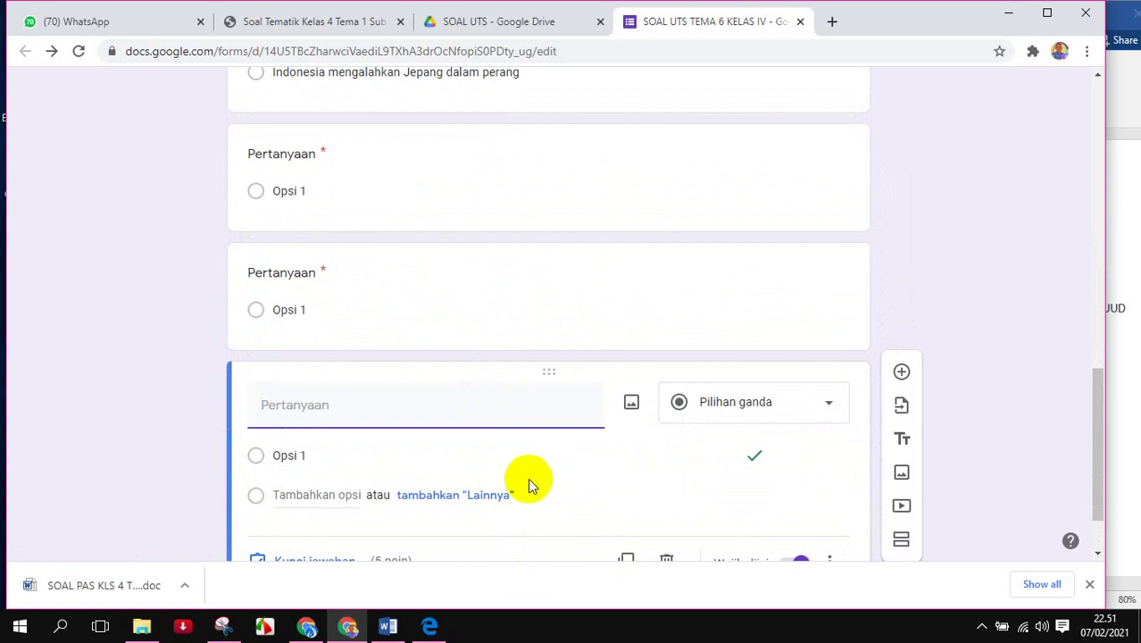
pyautogui.scroll(1, 527, 478)
pyautogui.scroll(1, 506, 326)
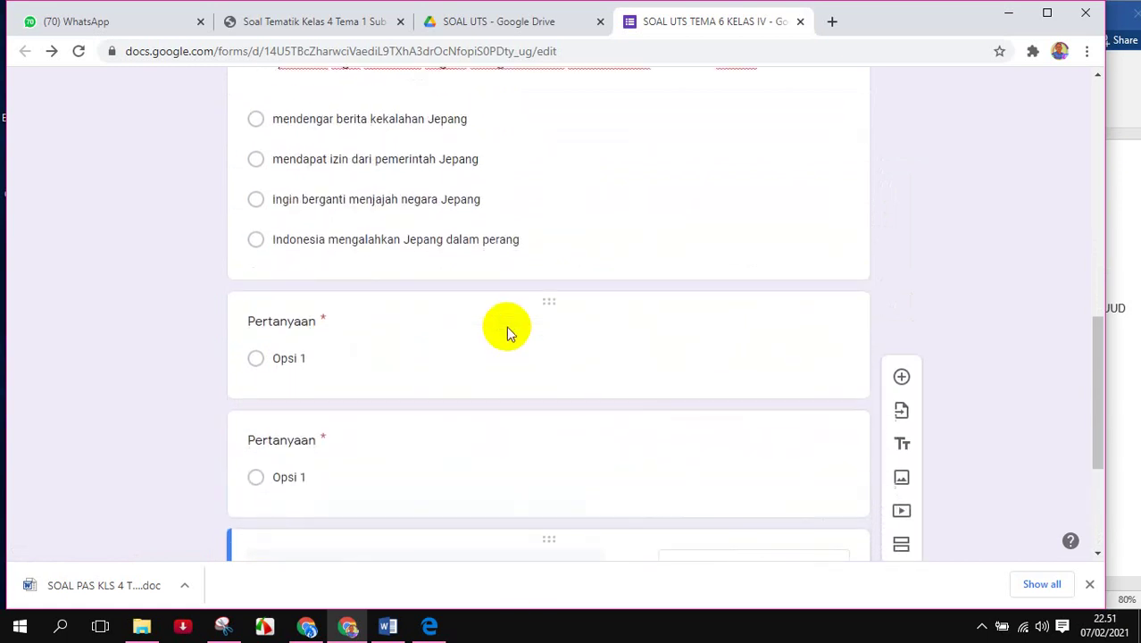
pyautogui.scroll(1, 506, 326)
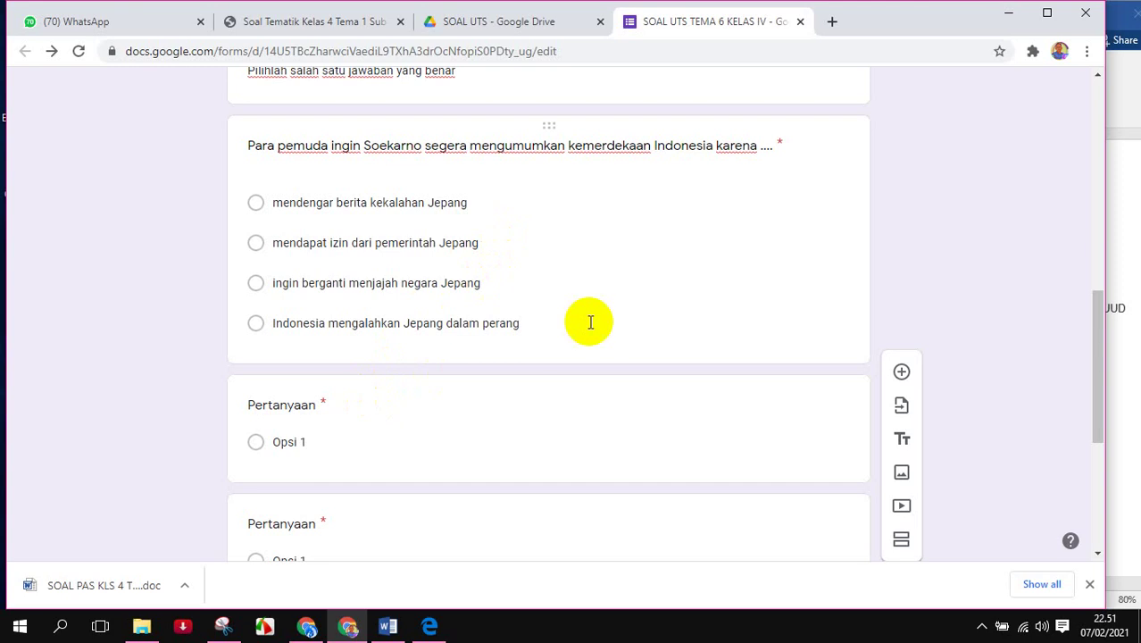
pyautogui.click(444, 313)
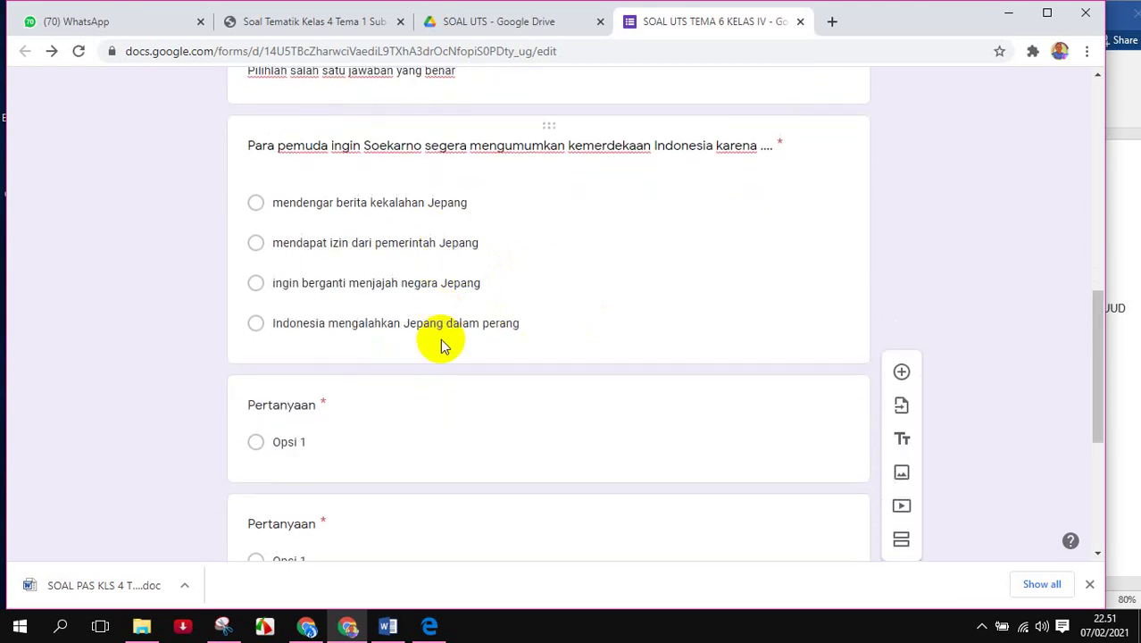
pyautogui.click(1113, 302)
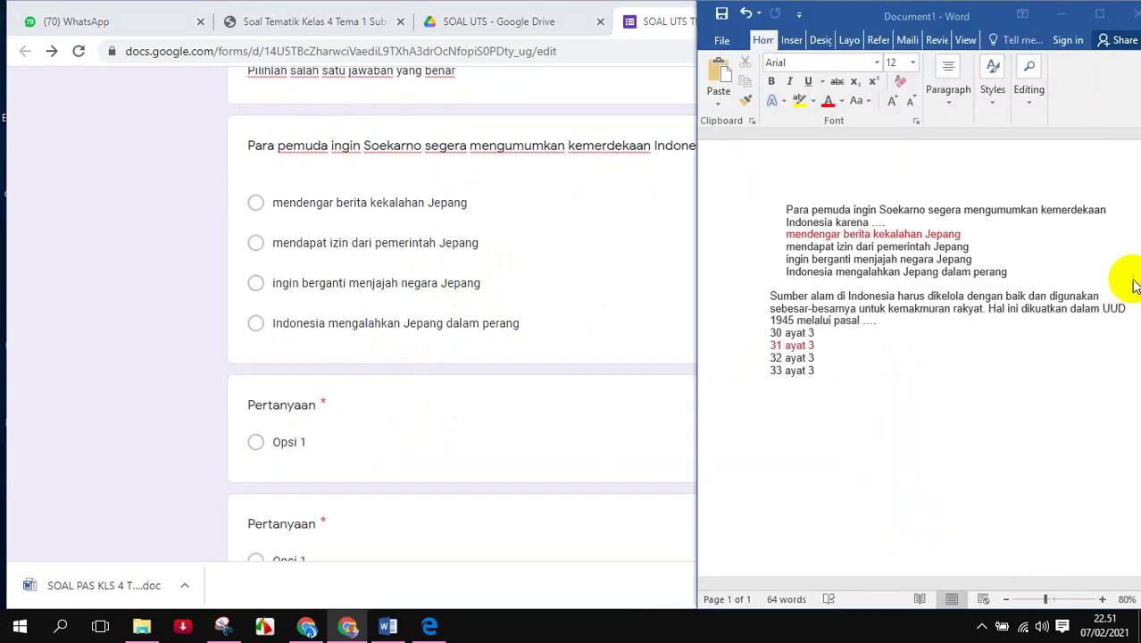
pyautogui.click(814, 260)
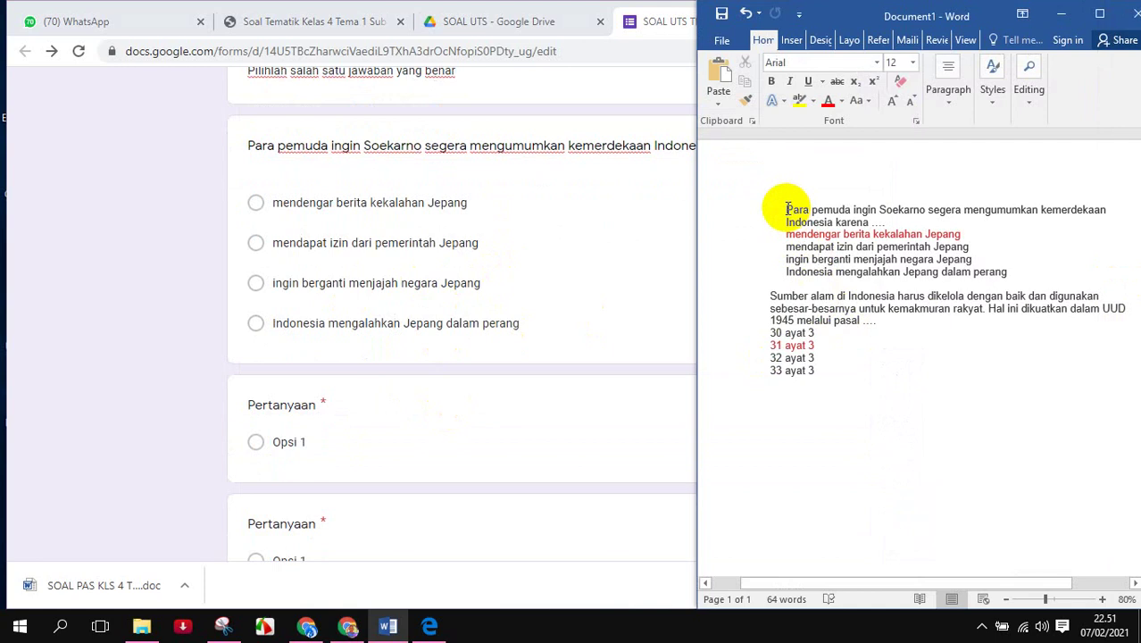
pyautogui.moveTo(787, 209); pyautogui.dragTo(879, 222)
pyautogui.moveTo(788, 237); pyautogui.dragTo(884, 260)
pyautogui.click(848, 269)
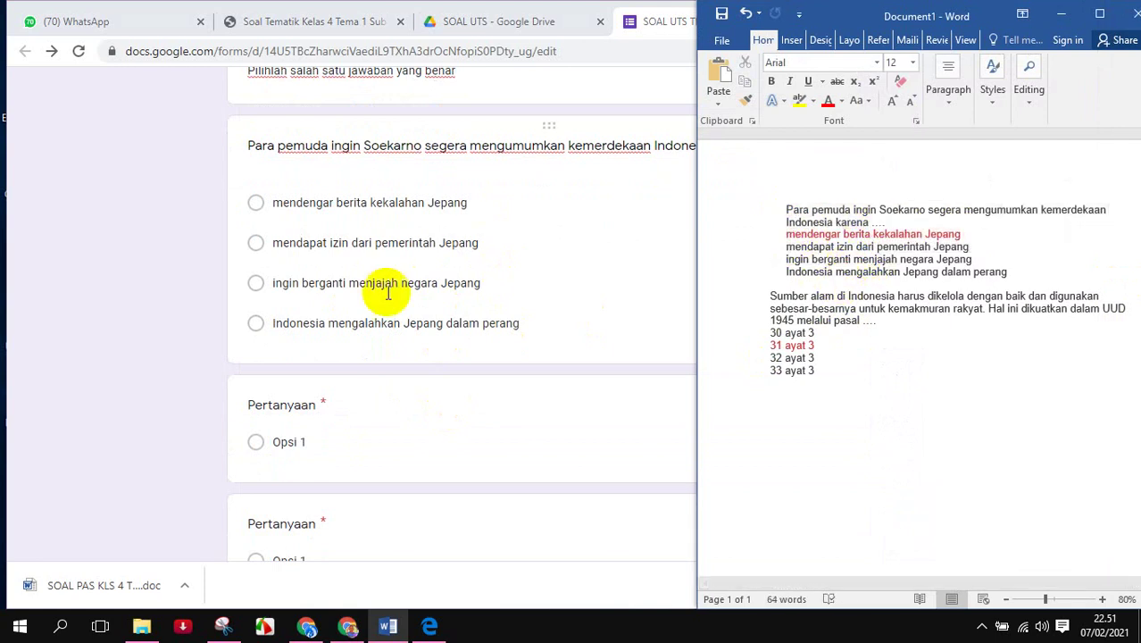
# - Copy the text of question 2, "Walau memiliki banyak keberagaman...", from the quiz PDF in Edge into the form's first empty question in Chrome
pyautogui.click(427, 627)
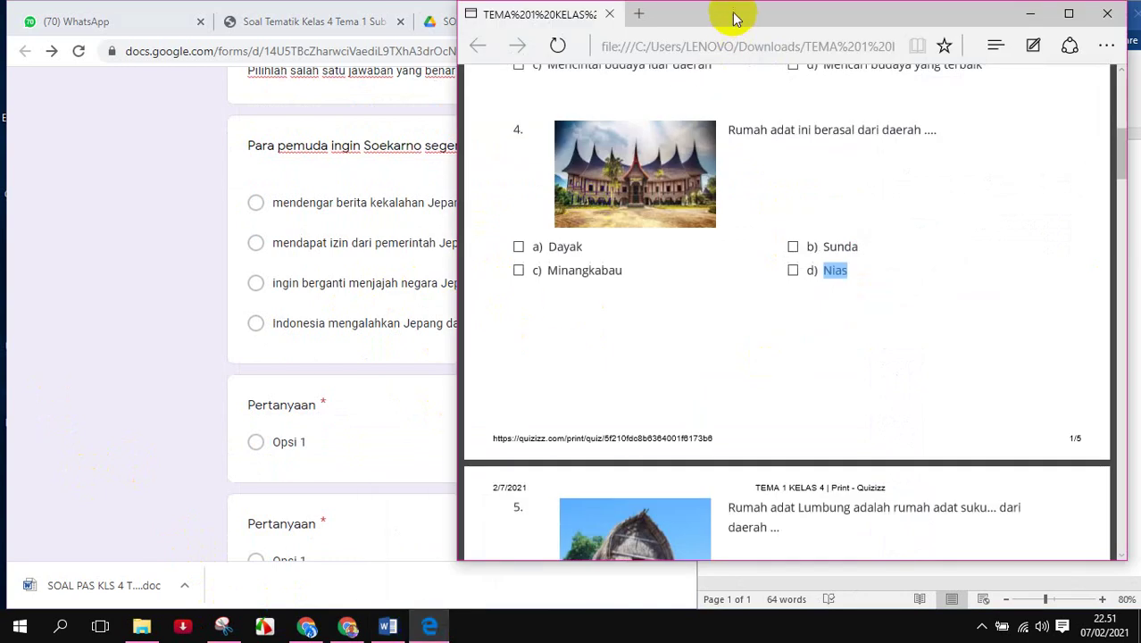
pyautogui.moveTo(736, 18); pyautogui.dragTo(853, 23)
pyautogui.scroll(5, 808, 266)
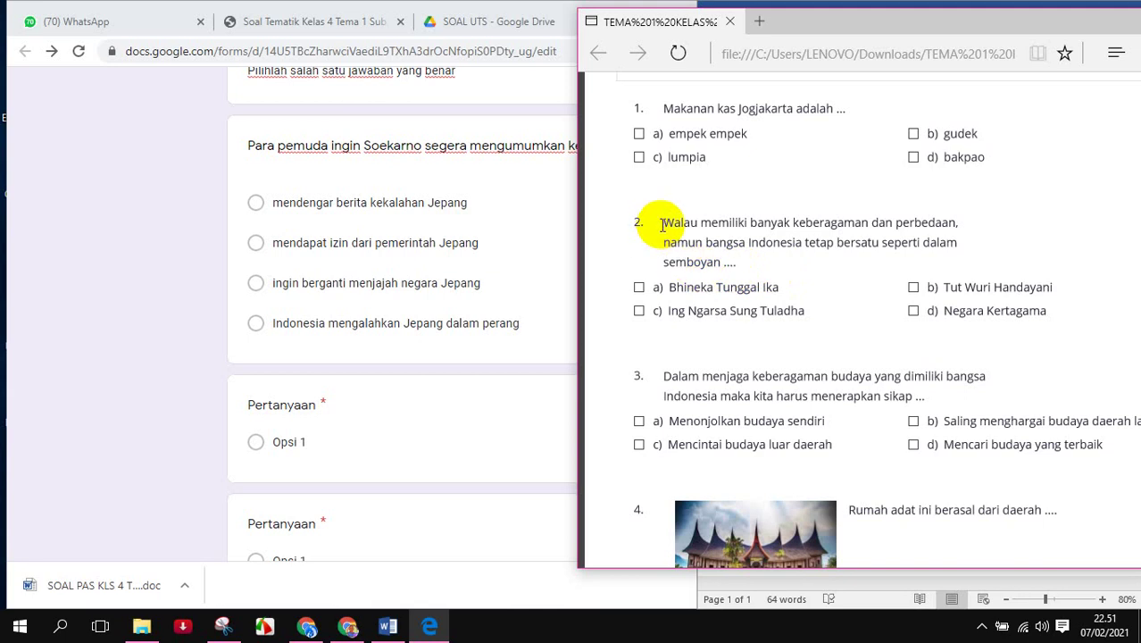
pyautogui.moveTo(662, 222); pyautogui.dragTo(743, 260)
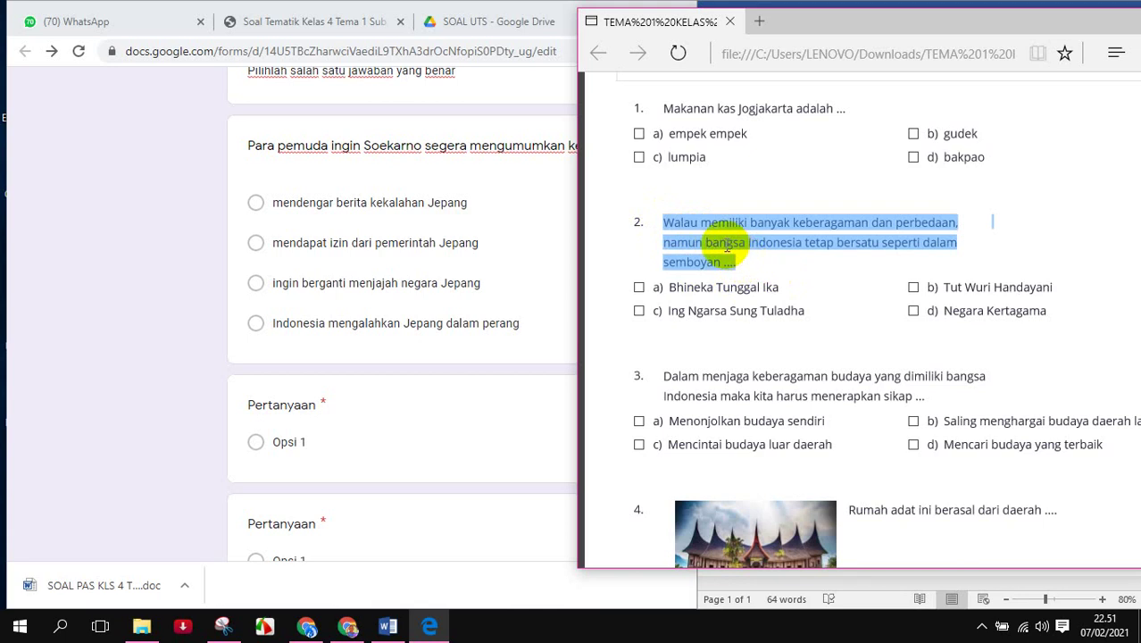
pyautogui.rightClick(726, 250)
pyautogui.click(747, 258)
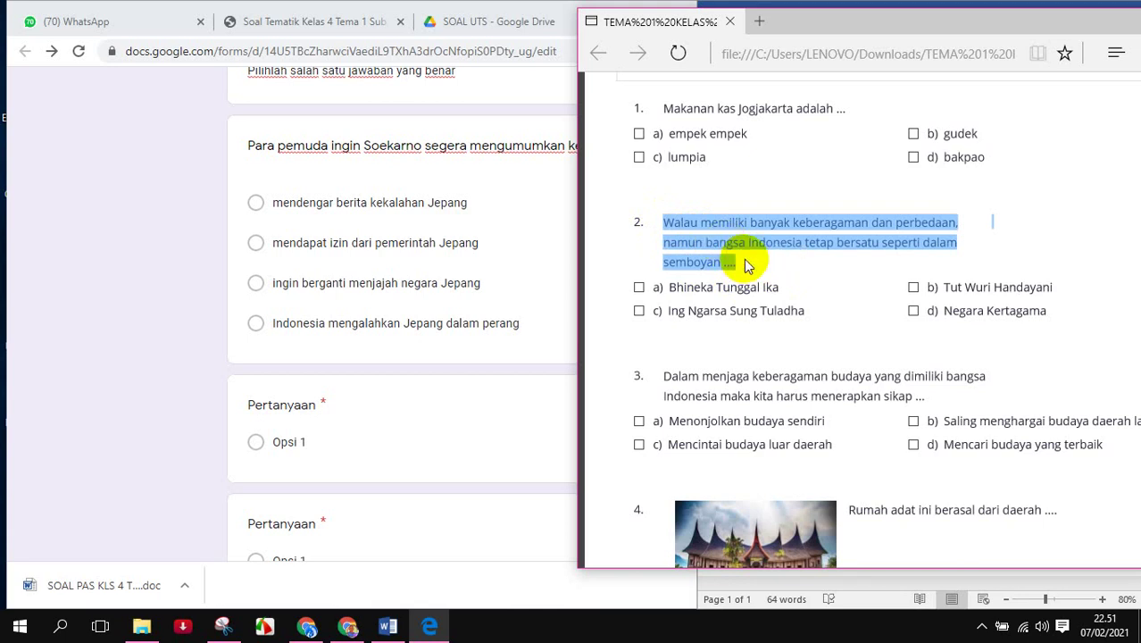
pyautogui.click(284, 441)
pyautogui.click(266, 419)
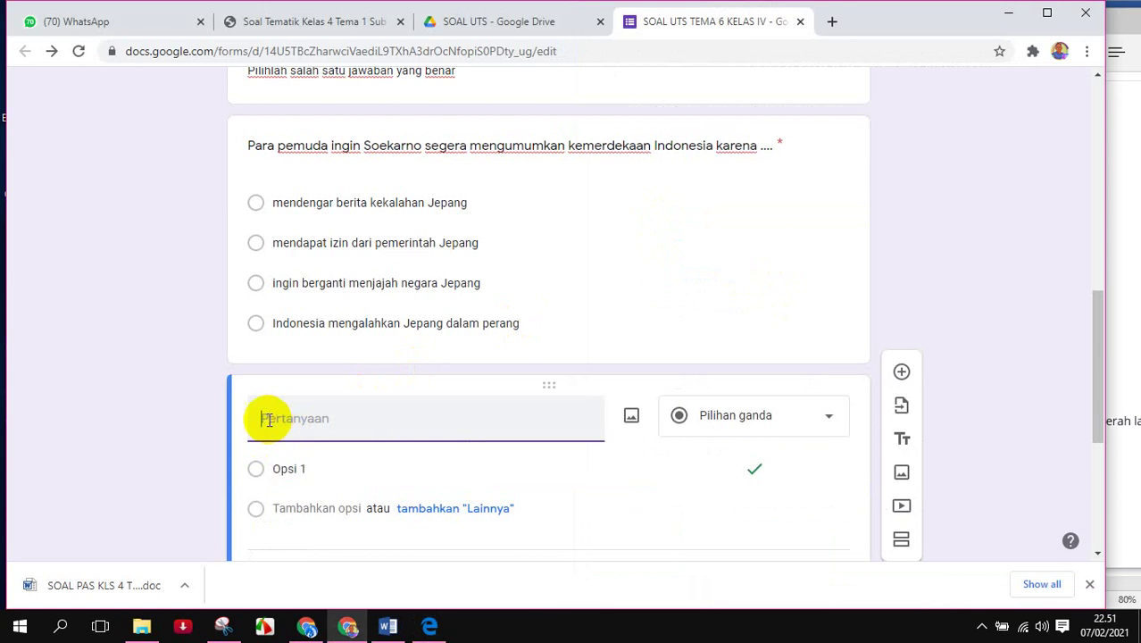
pyautogui.rightClick(266, 419)
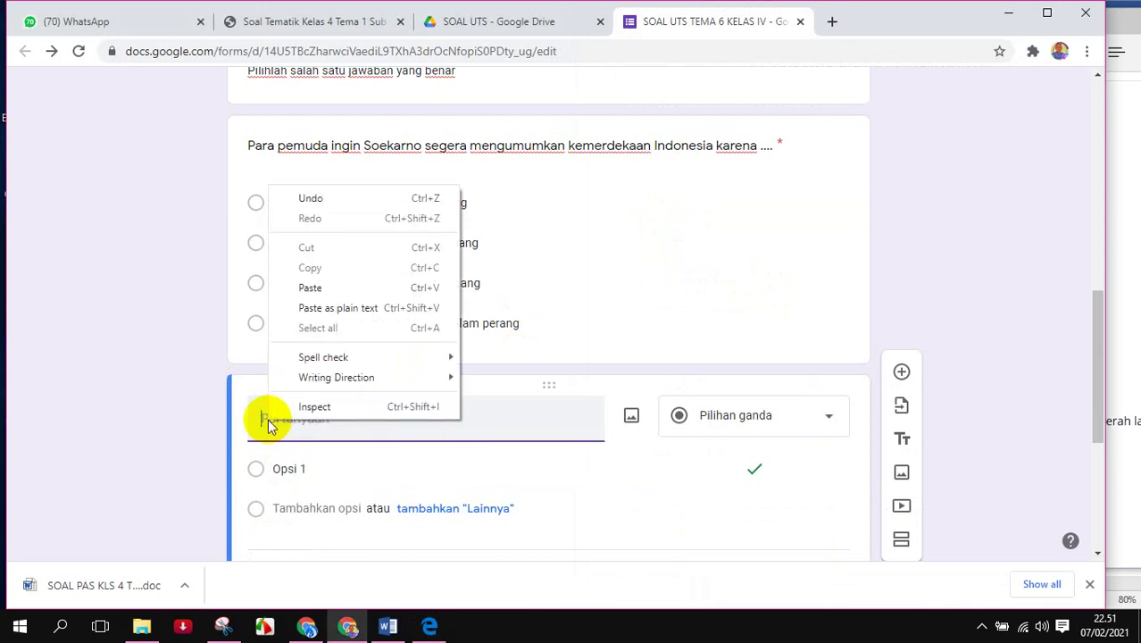
pyautogui.click(318, 290)
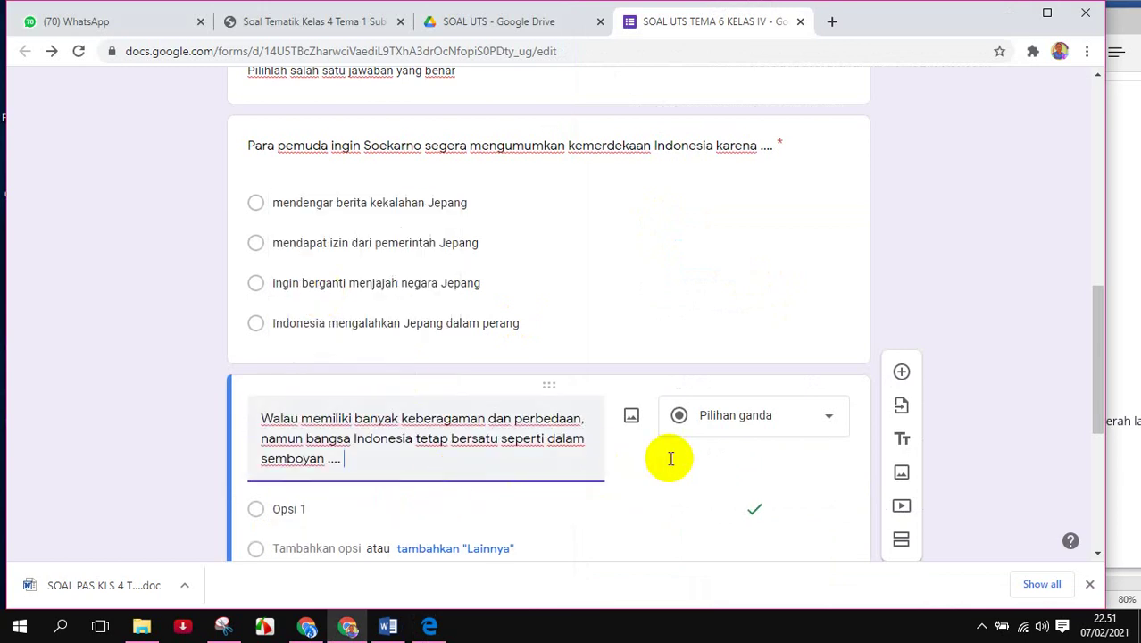
# - Copy all four answer options of question 2 from the PDF in Edge and paste them over Opsi 1 of the semboyan question
pyautogui.click(1116, 442)
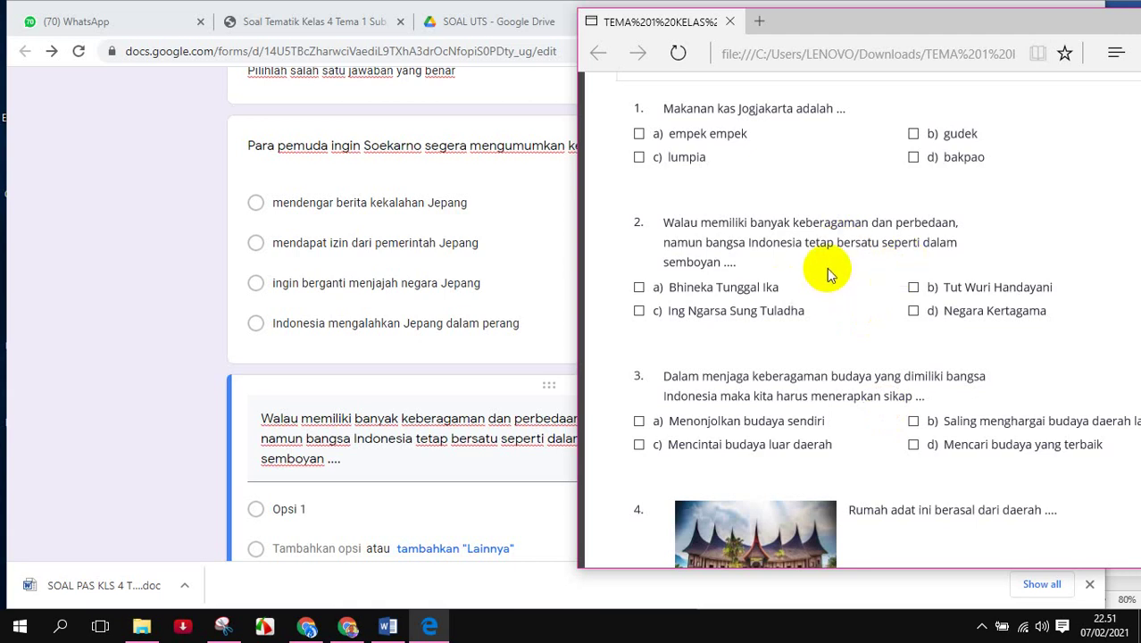
pyautogui.scroll(-2, 395, 327)
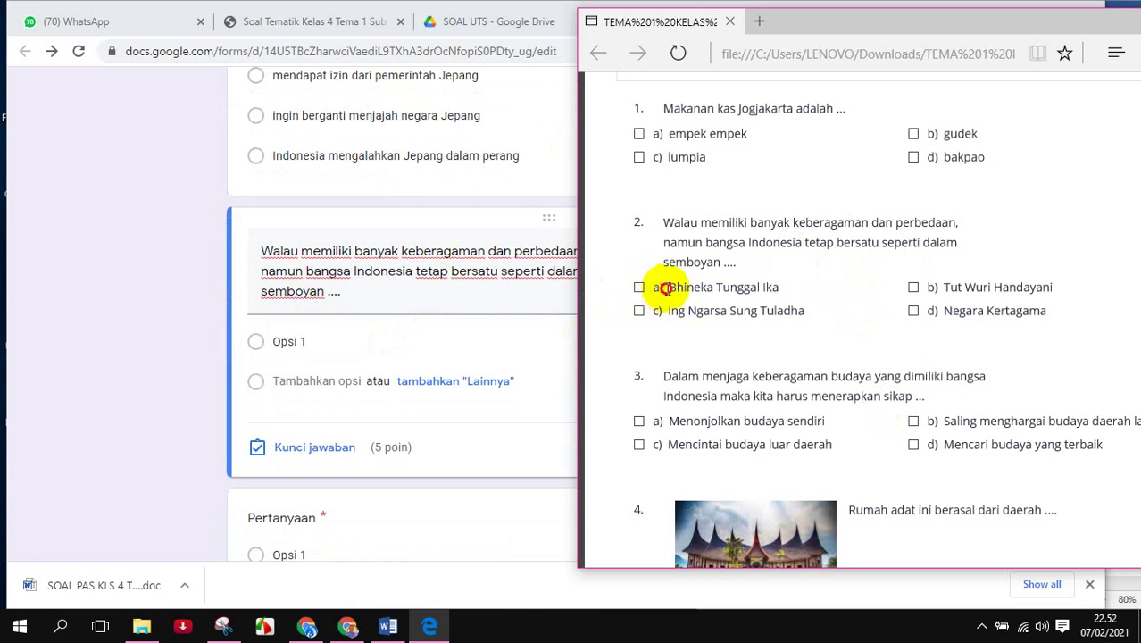
pyautogui.moveTo(665, 288)
pyautogui.mouseDown()
pyautogui.moveTo(797, 308)
pyautogui.moveTo(657, 287)
pyautogui.moveTo(667, 293)
pyautogui.mouseUp()
pyautogui.moveTo(670, 288); pyautogui.dragTo(1046, 308)
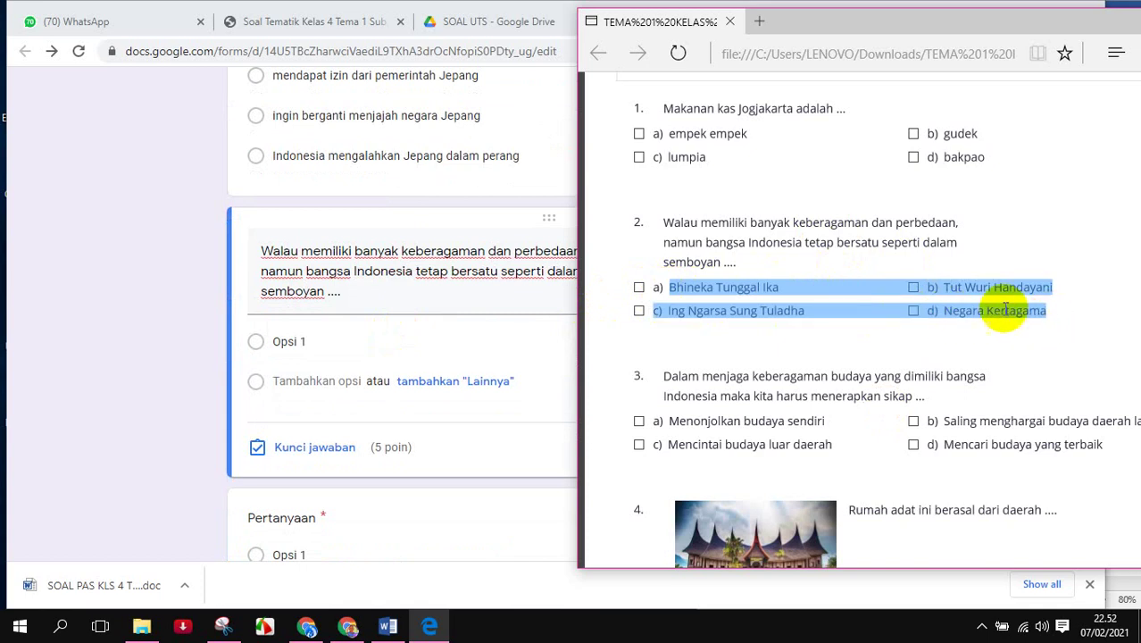
pyautogui.moveTo(657, 288); pyautogui.dragTo(1048, 313)
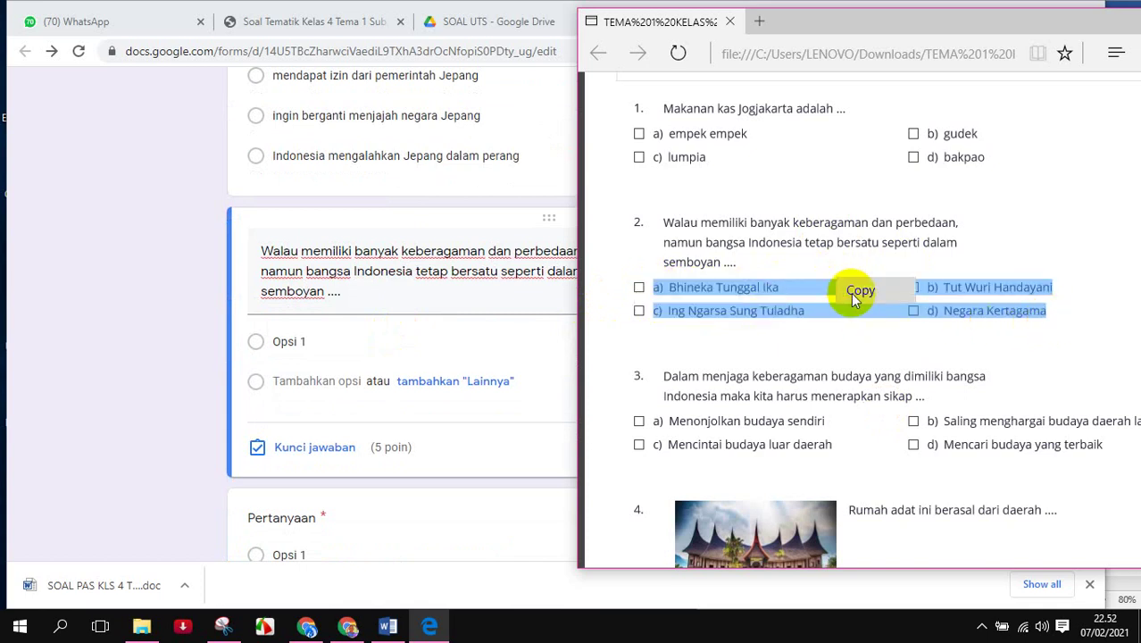
pyautogui.click(853, 295)
pyautogui.click(299, 345)
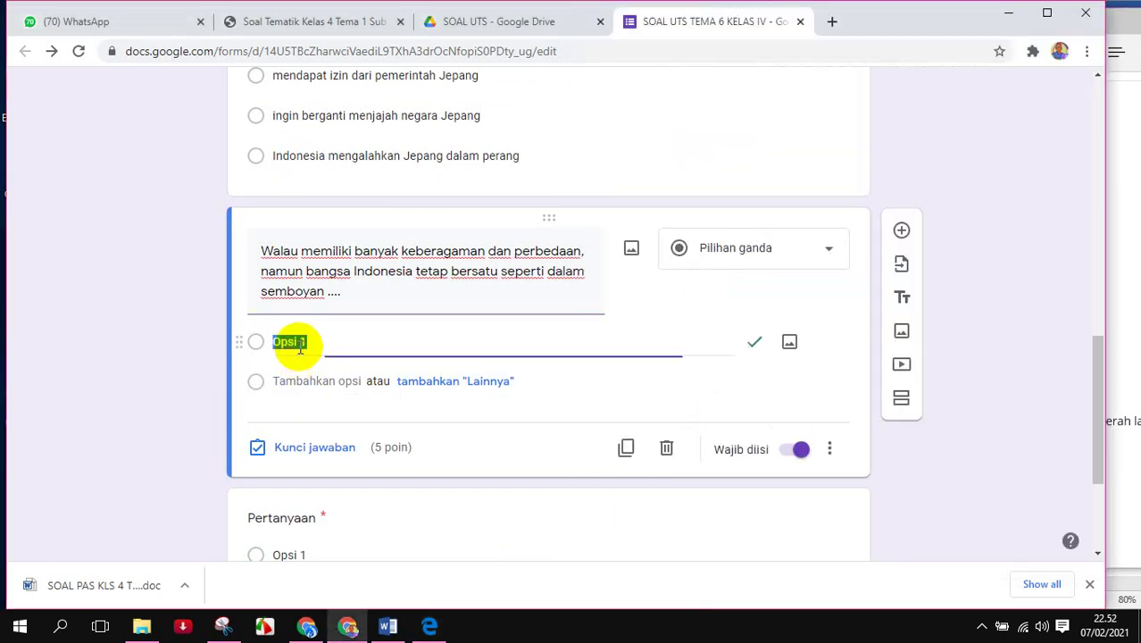
pyautogui.moveTo(360, 336); pyautogui.dragTo(265, 343)
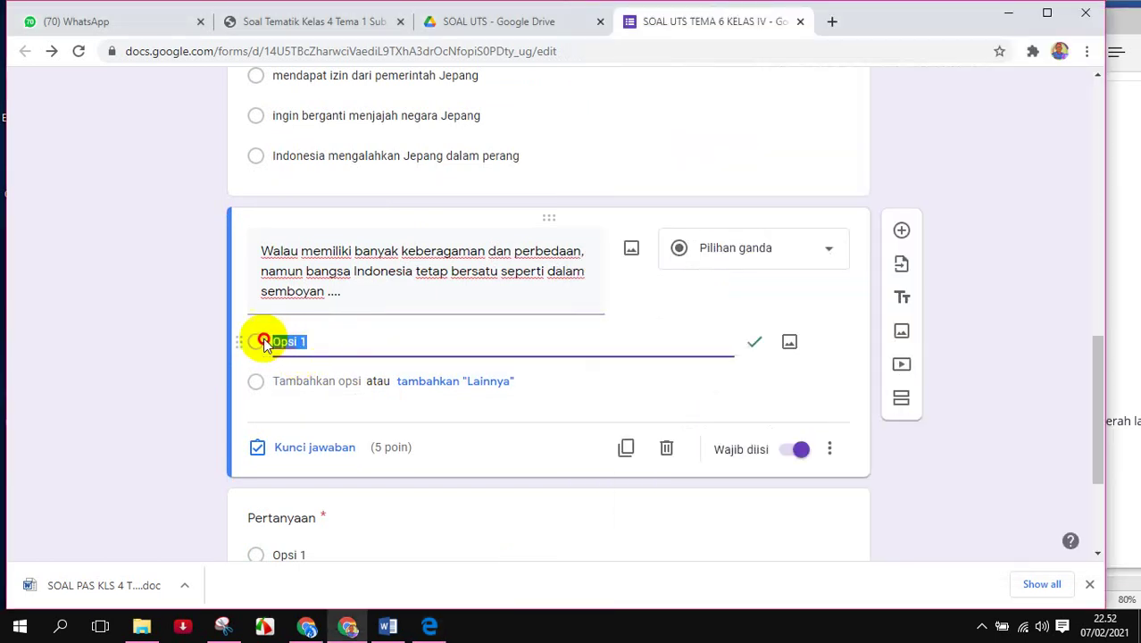
pyautogui.rightClick(282, 338)
pyautogui.click(356, 387)
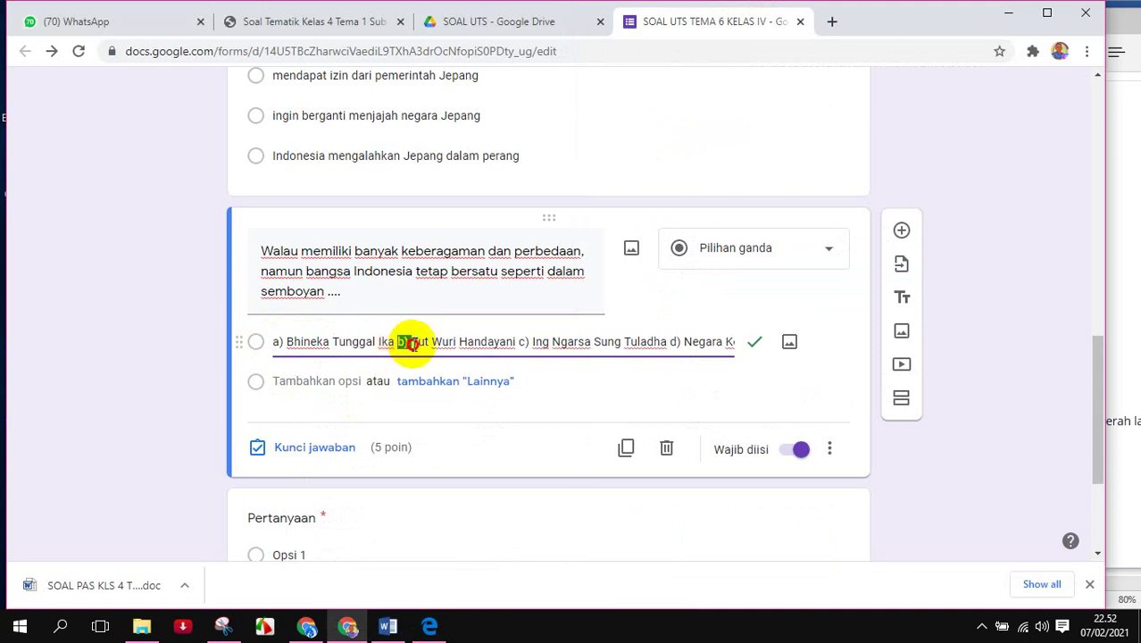
# - Cut options b to d out of the first option and remove its "a)" label, leaving only Bhineka Tunggal Ika
pyautogui.moveTo(408, 342); pyautogui.dragTo(761, 346)
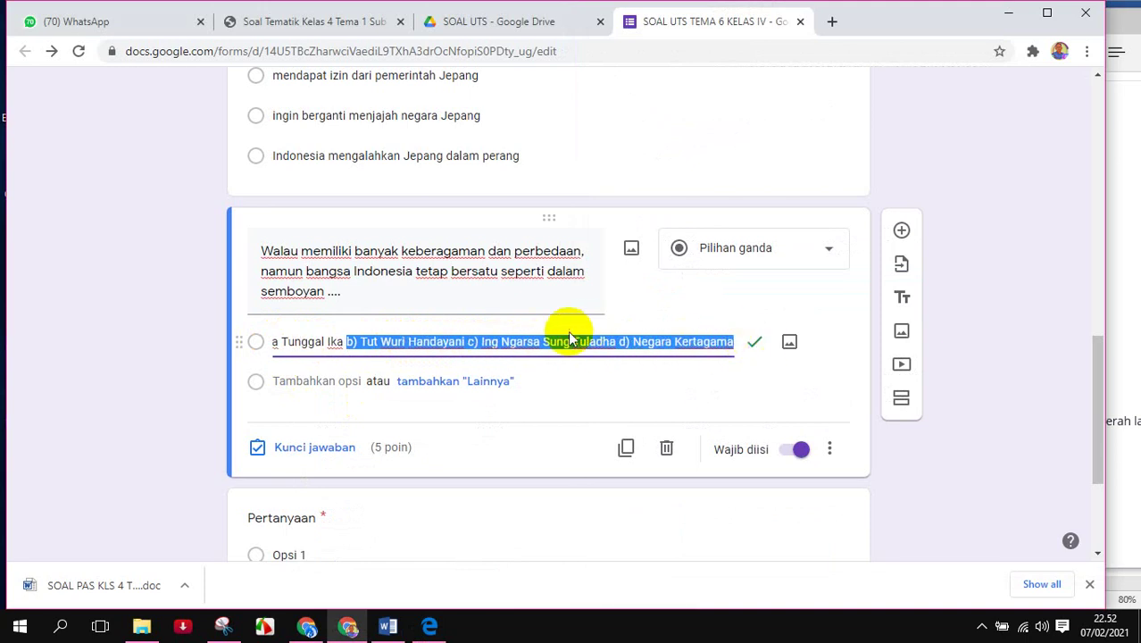
pyautogui.rightClick(525, 346)
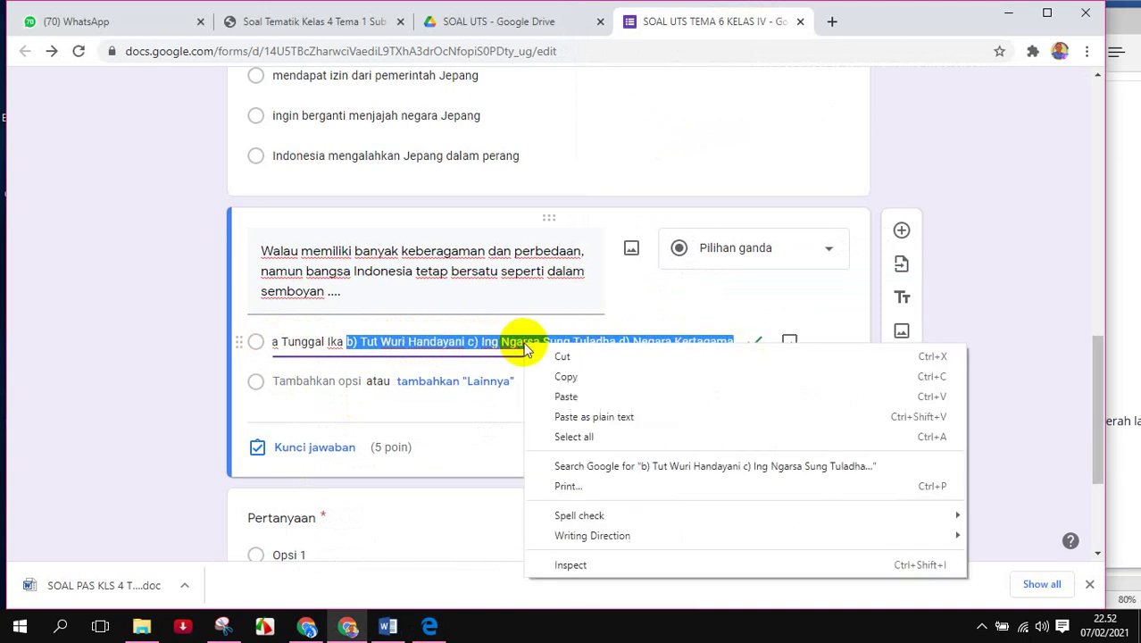
pyautogui.click(561, 356)
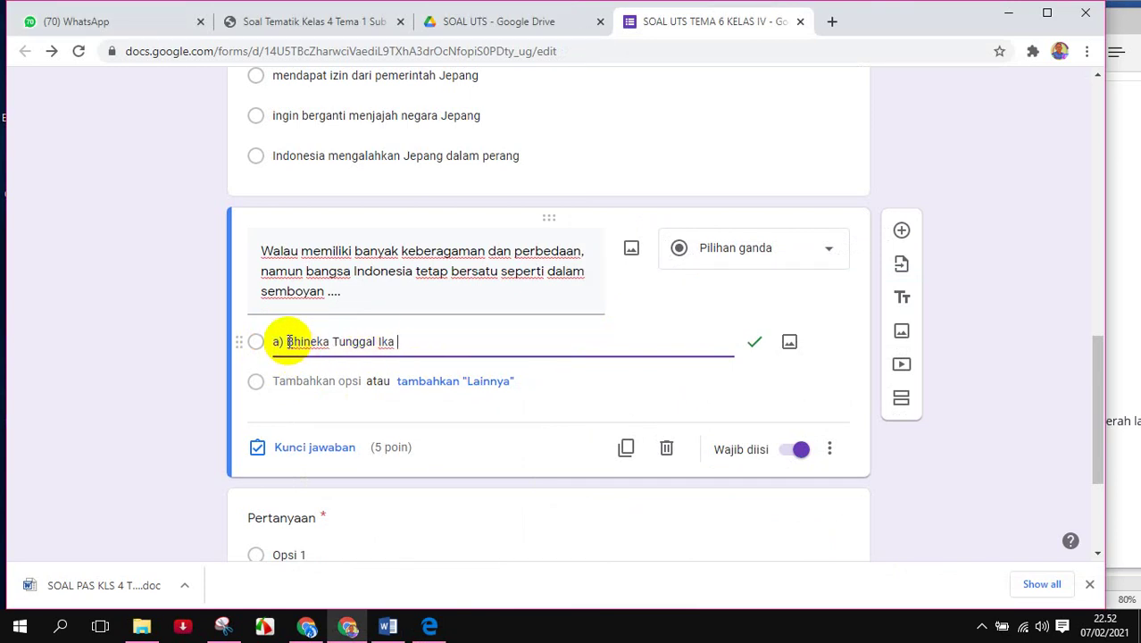
pyautogui.moveTo(285, 342); pyautogui.dragTo(261, 348)
pyautogui.press('BackSpace')
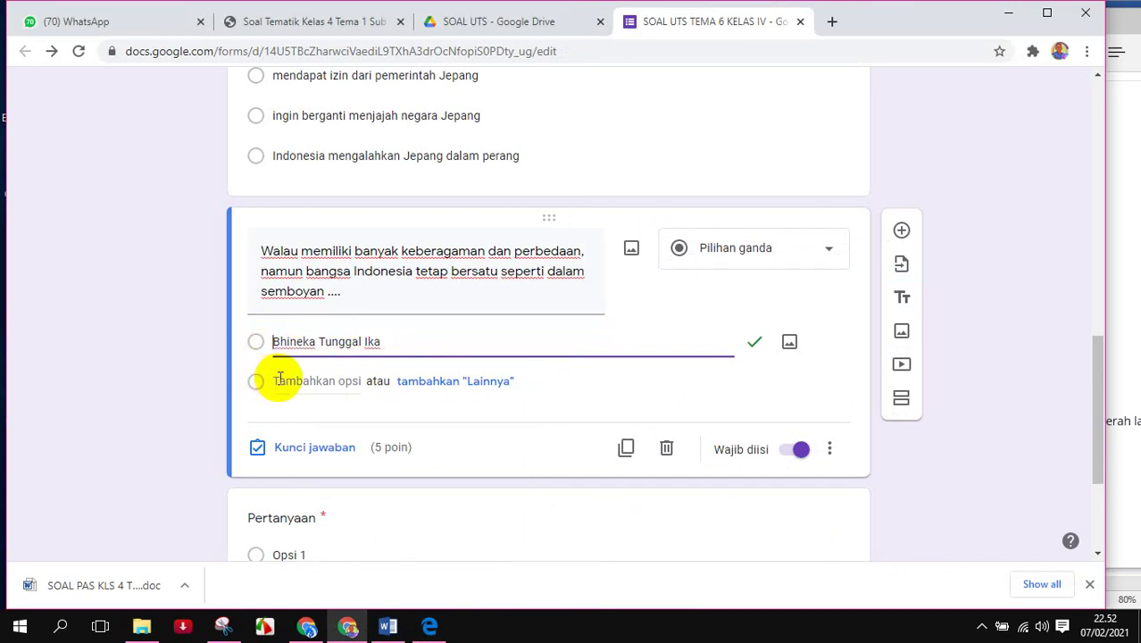
# - Add a second option from the cut text and reduce it to Tut Wuri Handayani, cutting options c and d and removing the "b)" label
pyautogui.click(280, 378)
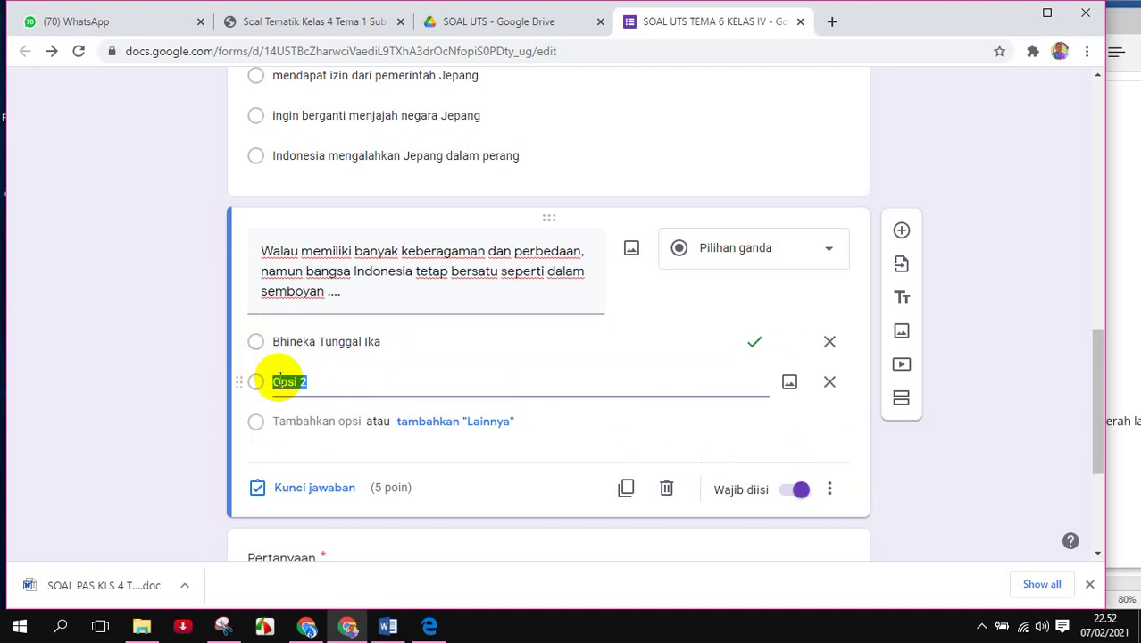
pyautogui.rightClick(279, 379)
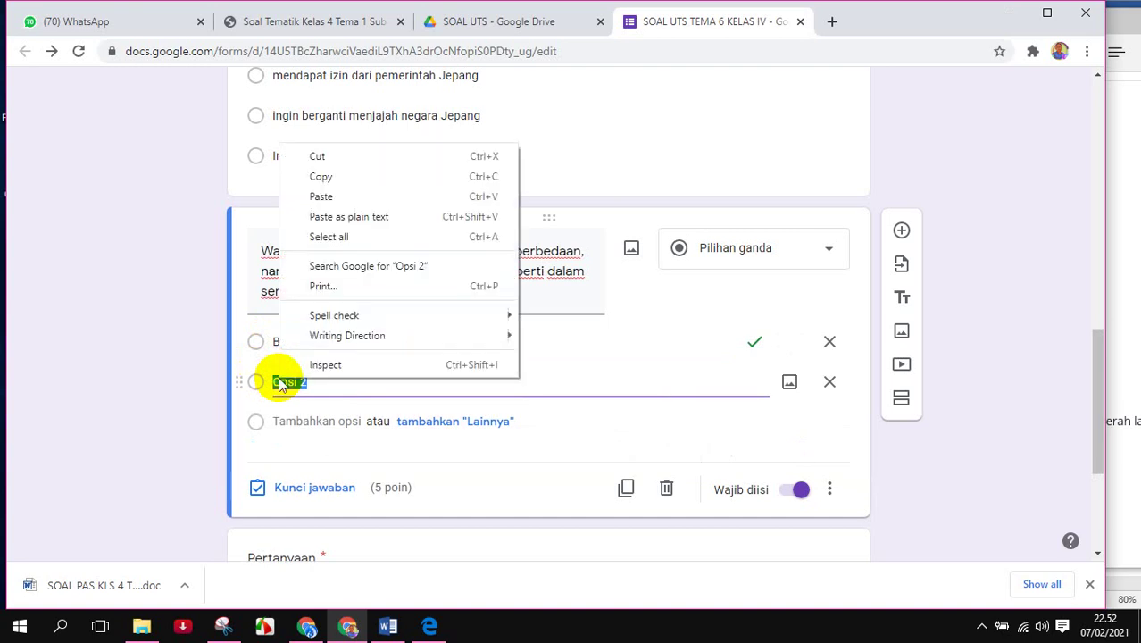
pyautogui.click(342, 196)
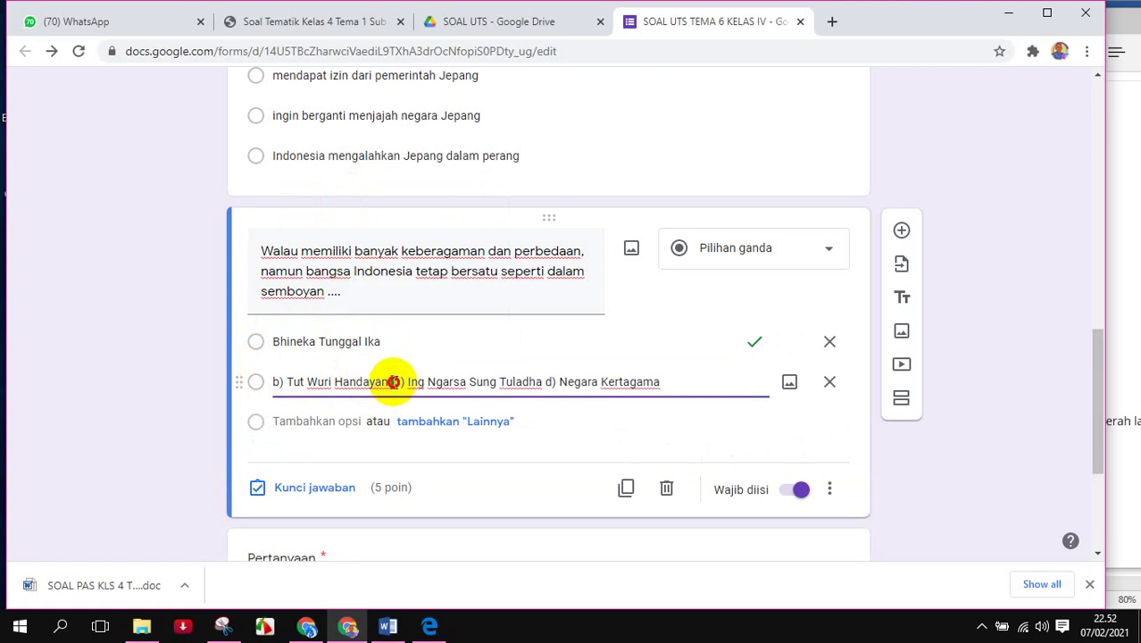
pyautogui.moveTo(392, 382); pyautogui.dragTo(708, 393)
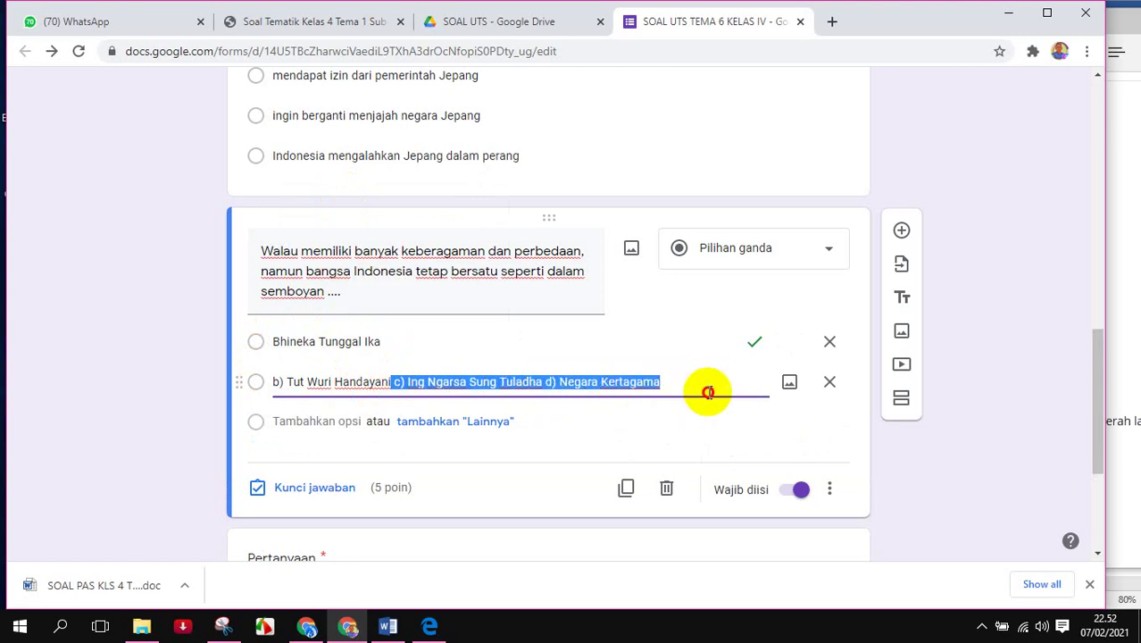
pyautogui.rightClick(538, 383)
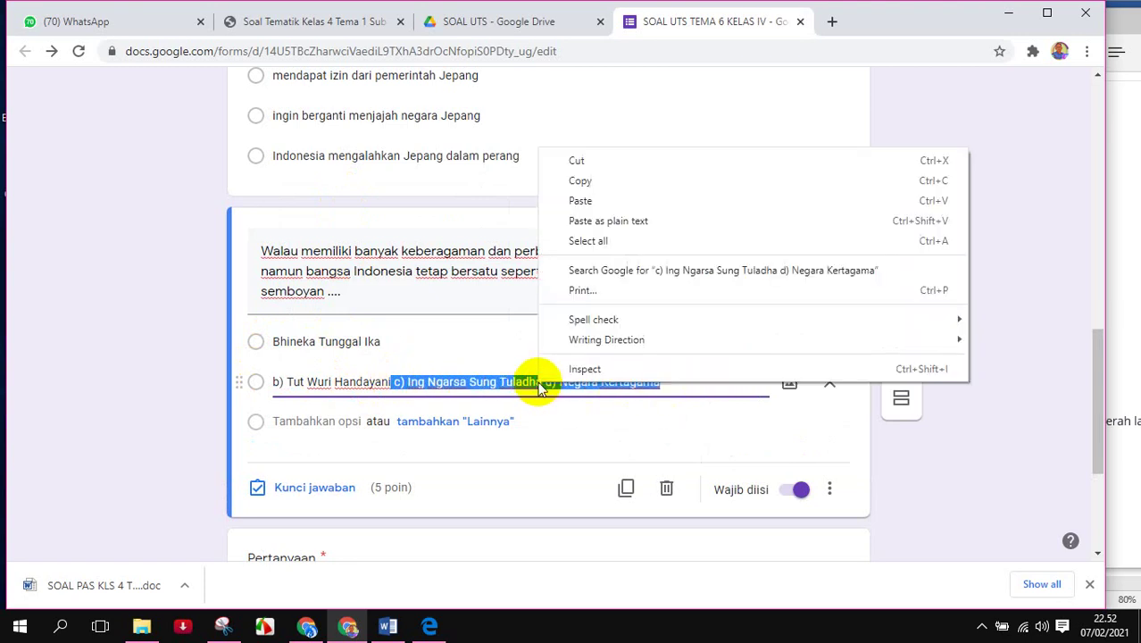
pyautogui.click(606, 159)
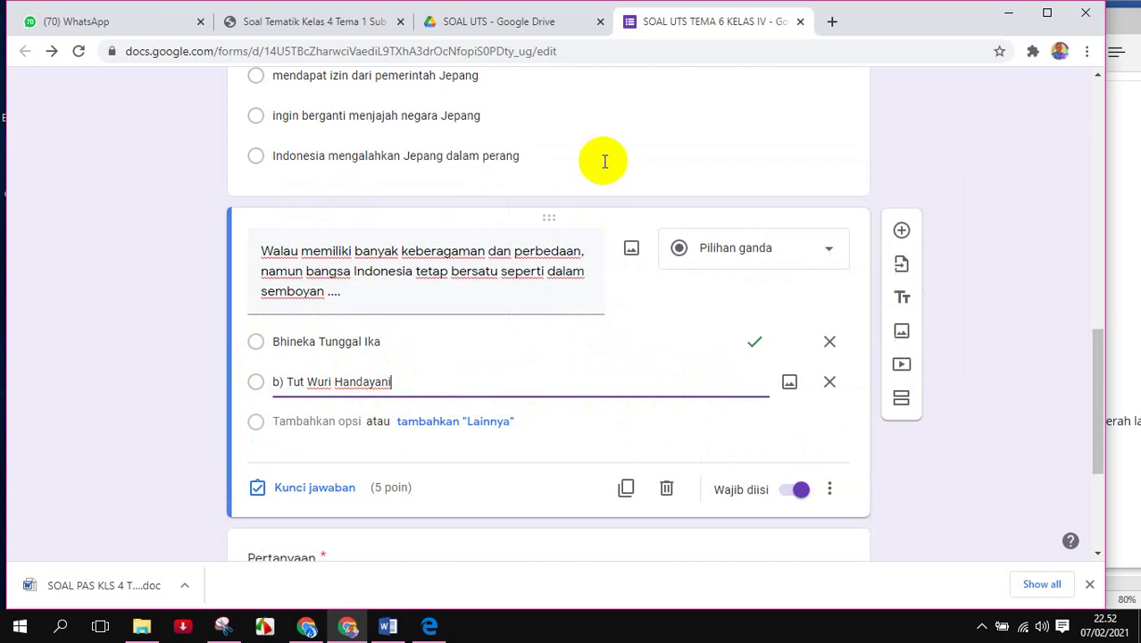
pyautogui.click(282, 382)
pyautogui.moveTo(290, 384); pyautogui.dragTo(266, 392)
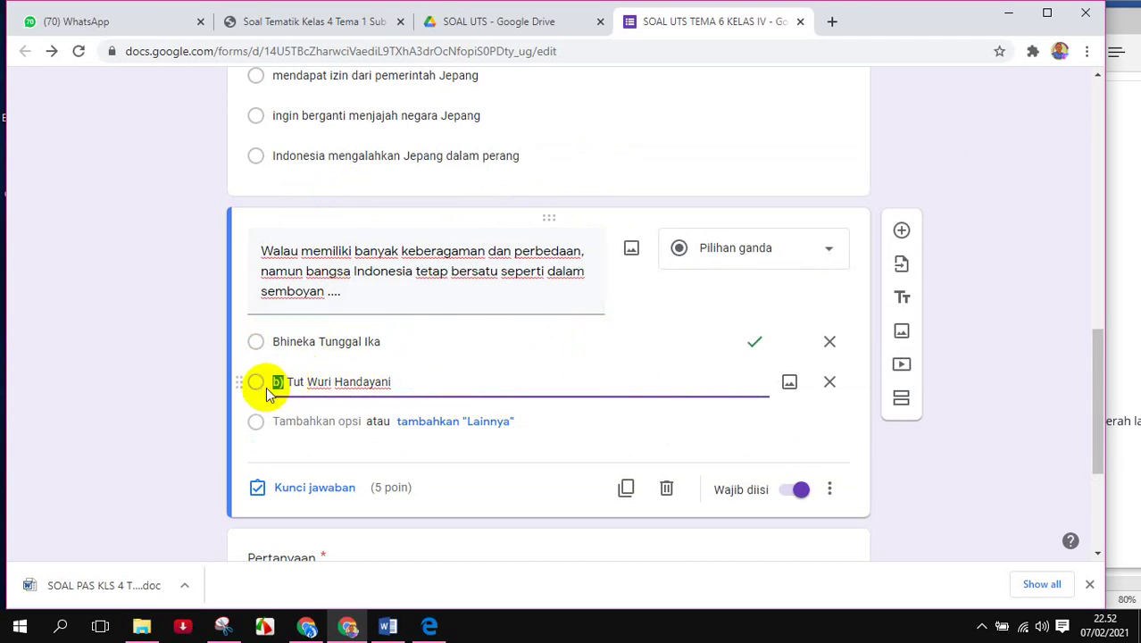
pyautogui.press('BackSpace')
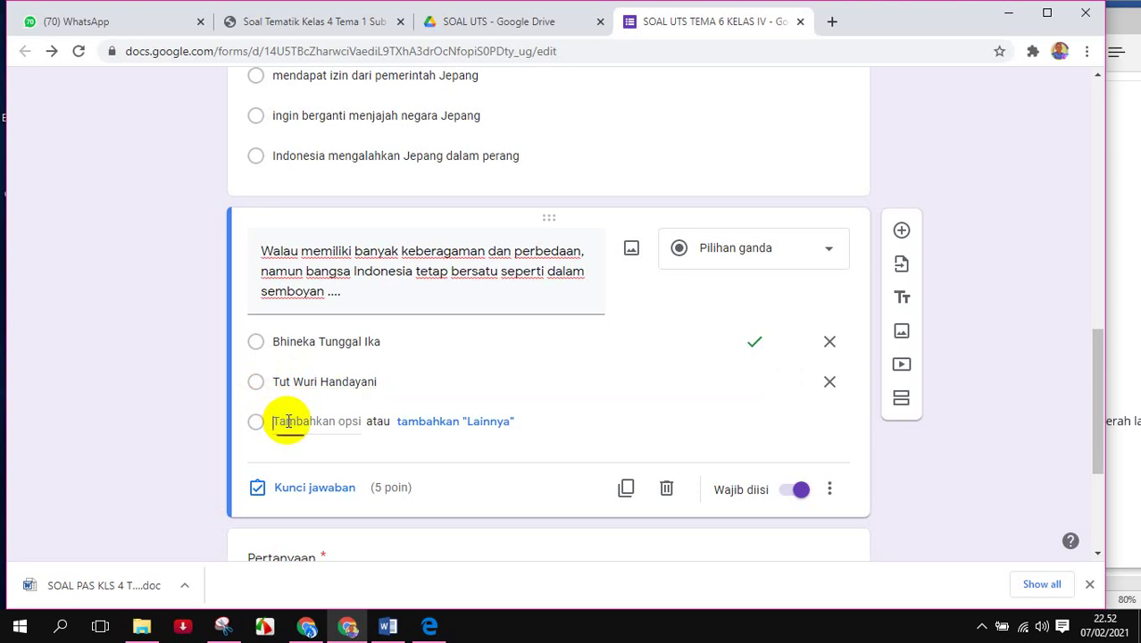
# - Add a third option from the cut text and cut "d) Negara Kertagama" out of it, leaving "c) Ing Ngarsa Sung Tuladha"
pyautogui.click(287, 422)
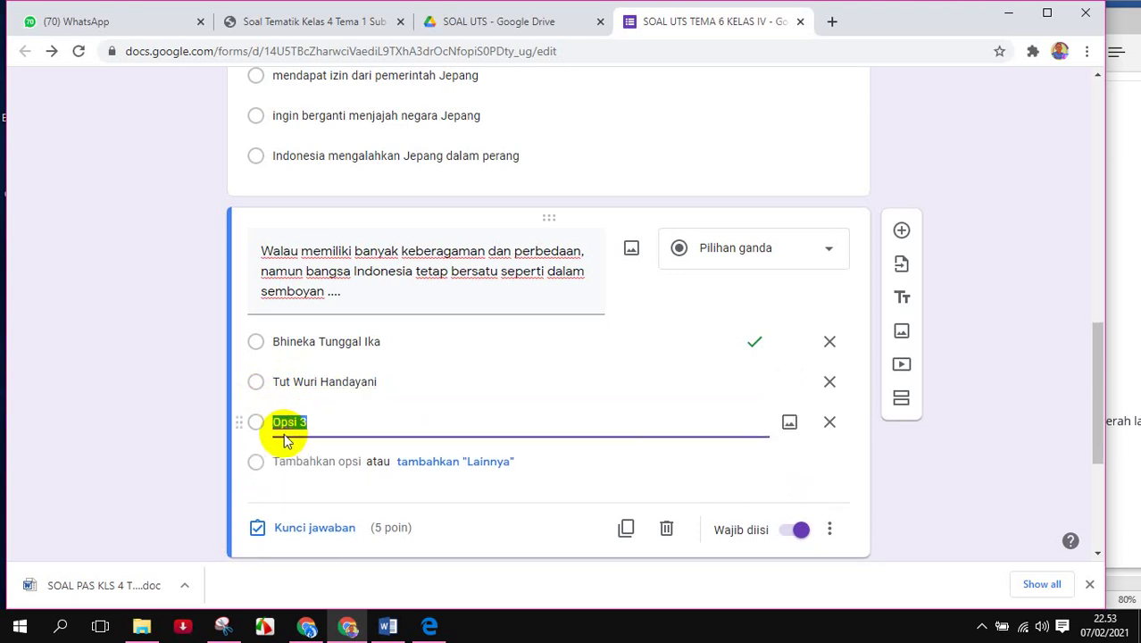
pyautogui.press('BackSpace')
pyautogui.rightClick(277, 423)
pyautogui.click(325, 308)
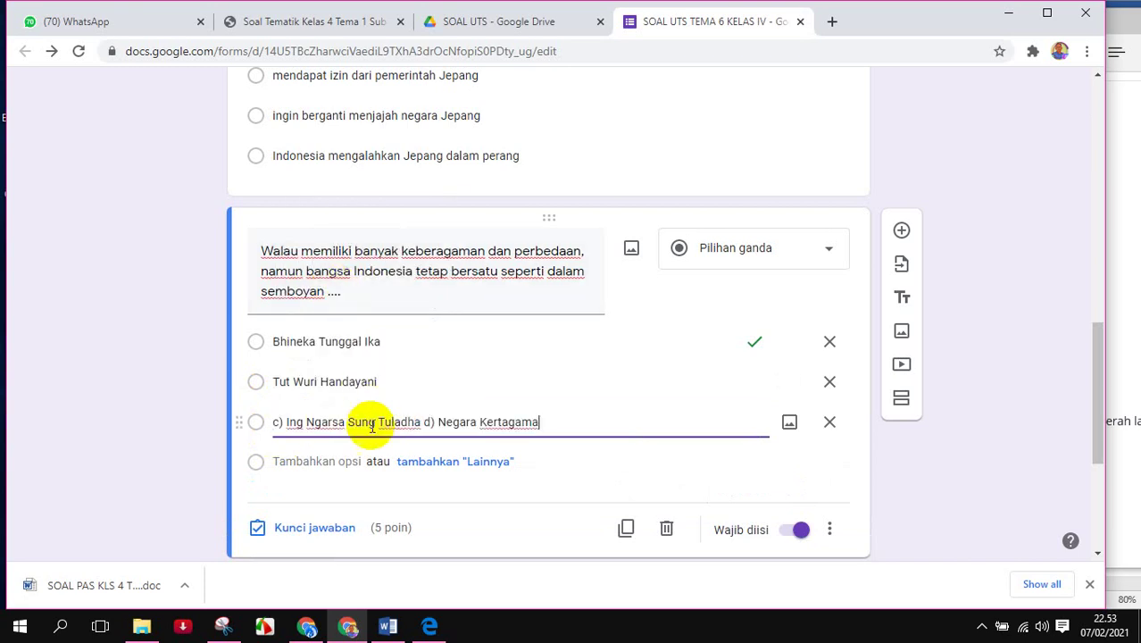
pyautogui.moveTo(425, 421); pyautogui.dragTo(553, 420)
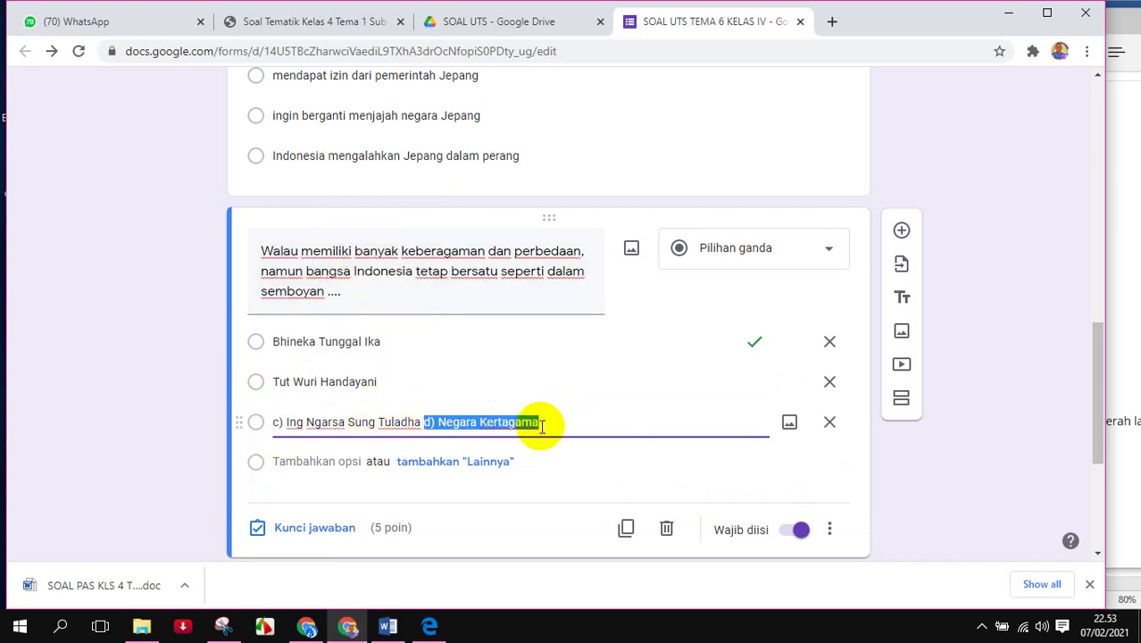
pyautogui.rightClick(494, 419)
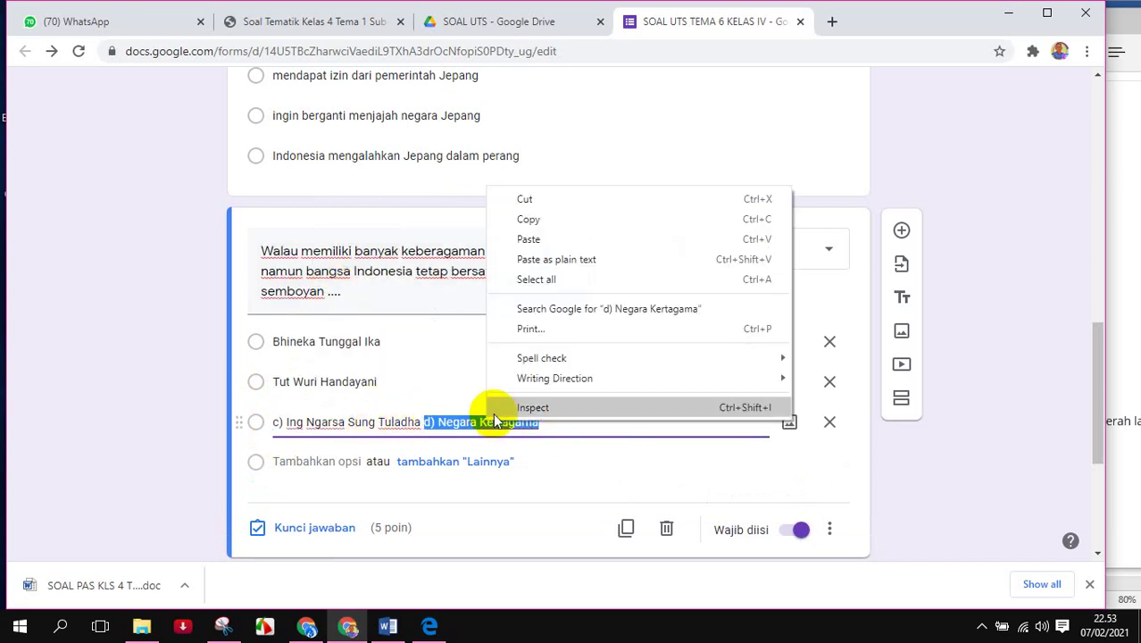
pyautogui.click(531, 198)
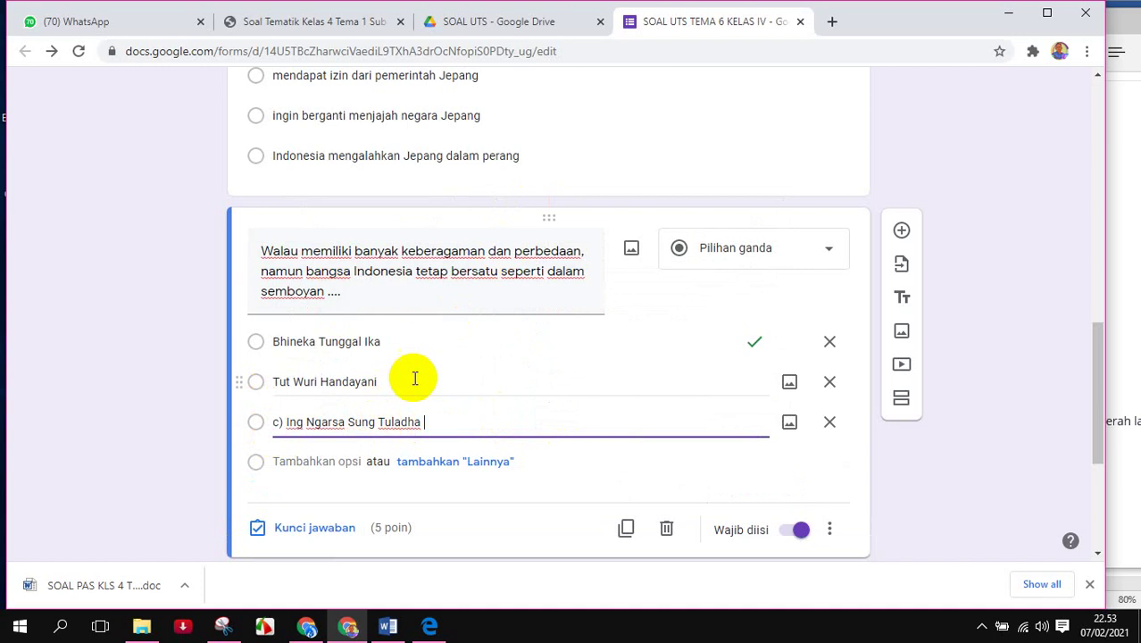
# - Paste the cut text as the fourth option and remove its "d)" label so it reads Negara Kertagama
pyautogui.click(277, 461)
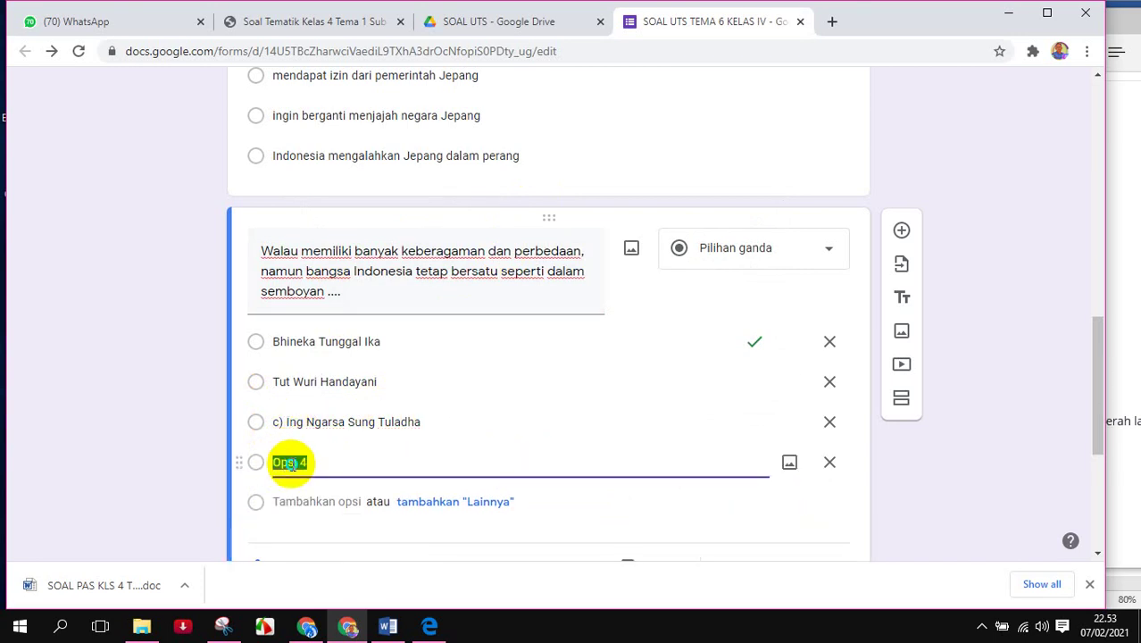
pyautogui.rightClick(290, 463)
pyautogui.click(360, 284)
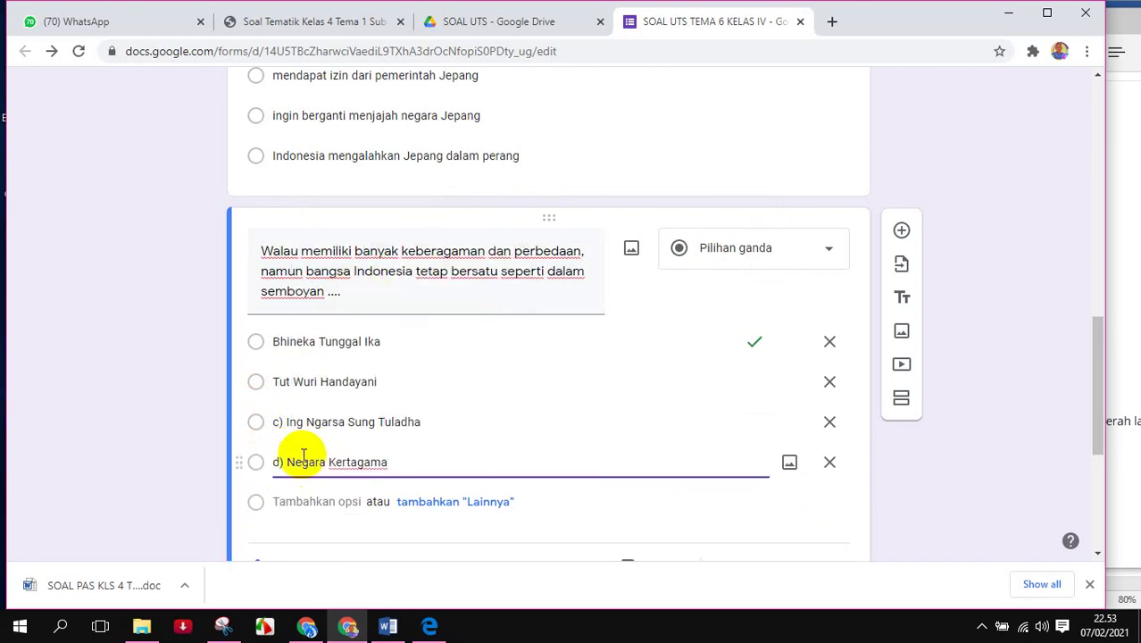
pyautogui.moveTo(287, 462); pyautogui.dragTo(266, 468)
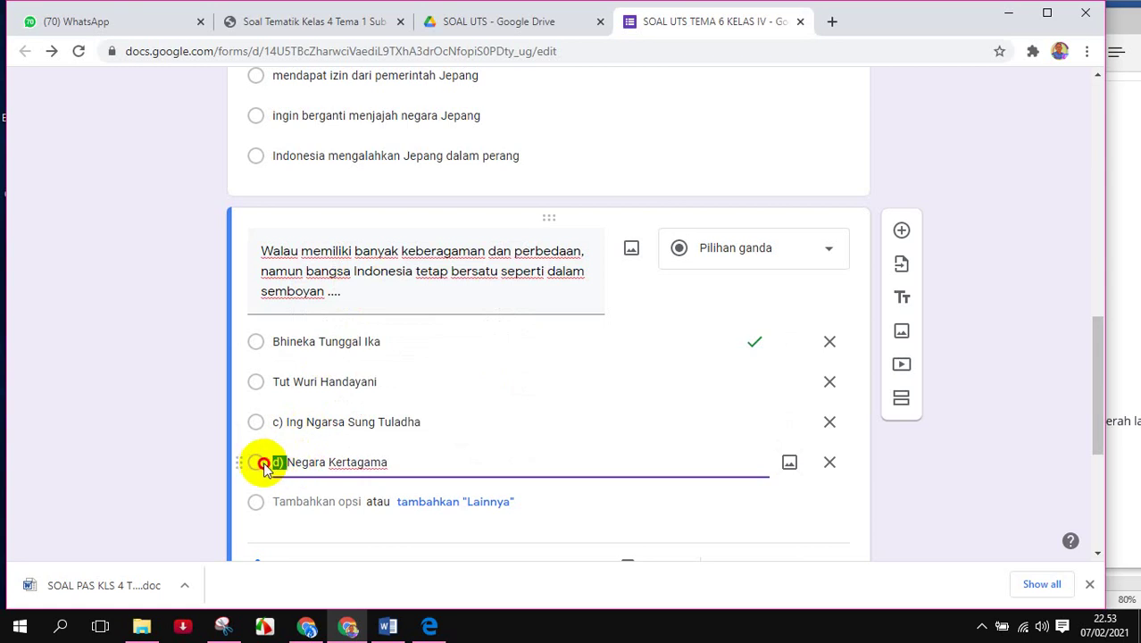
pyautogui.press('BackSpace')
# - Remove the "c)" label from the third option so it reads Ing Ngarsa Sung Tuladha
pyautogui.tripleClick(275, 424)
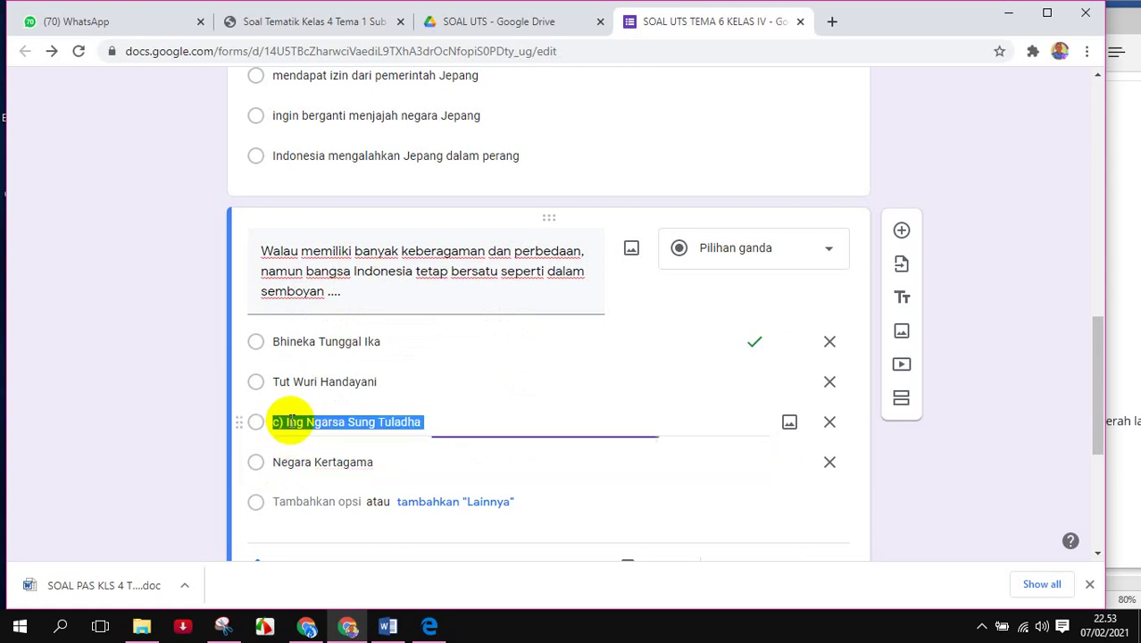
pyautogui.doubleClick(286, 424)
pyautogui.moveTo(286, 424); pyautogui.dragTo(268, 424)
pyautogui.click(289, 423)
pyautogui.press('BackSpace')
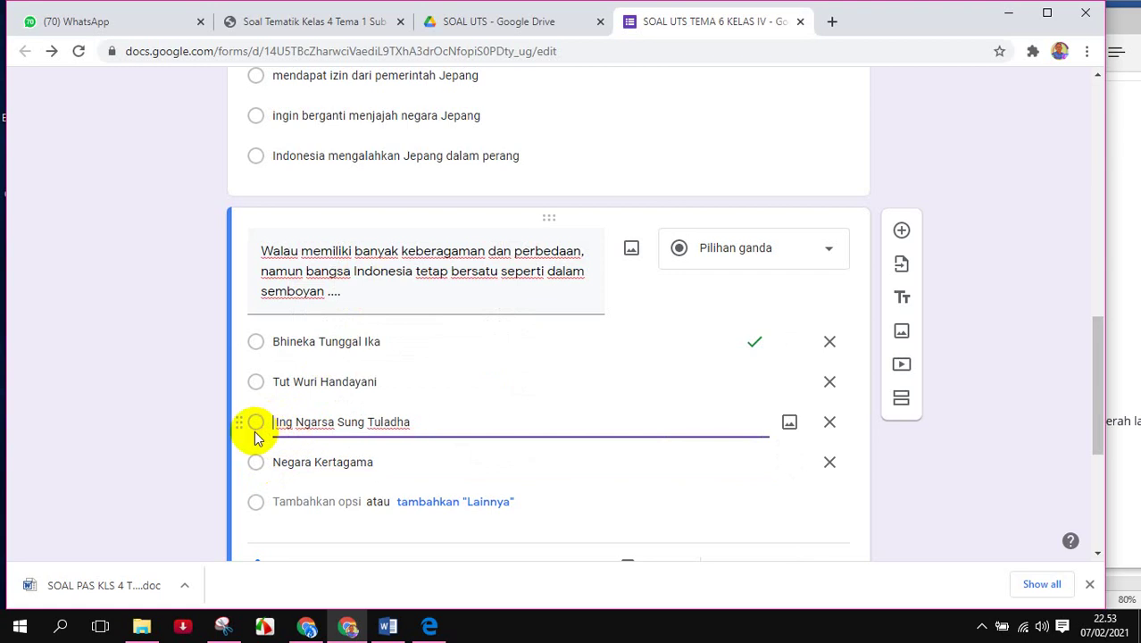
pyautogui.click(192, 339)
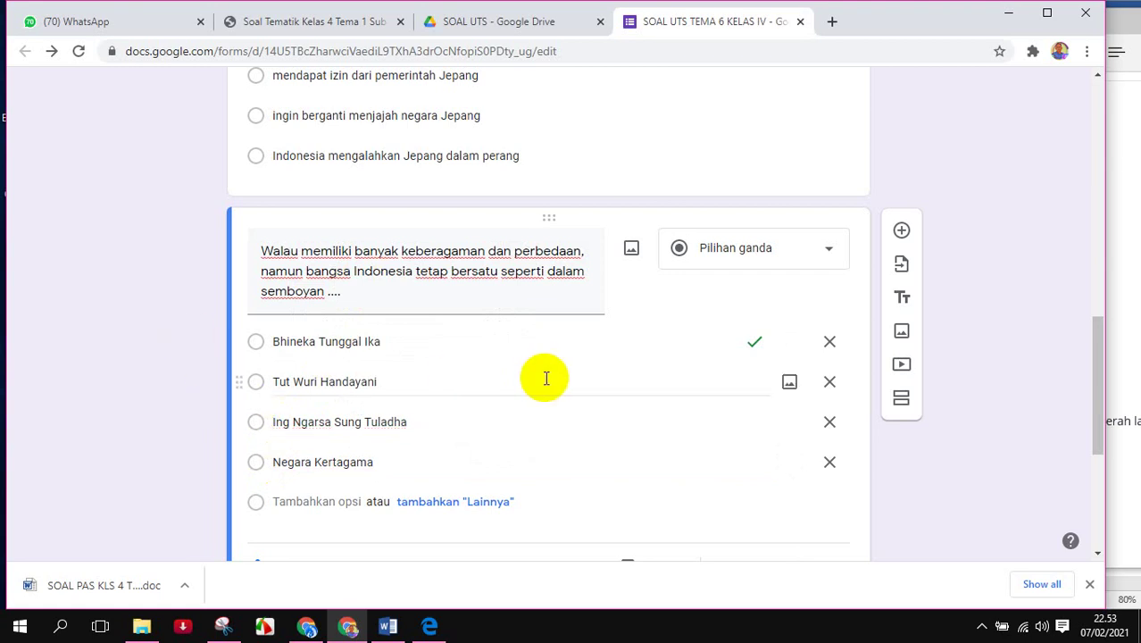
# - Check the semboyan question's options, marked correct answer and point value
pyautogui.scroll(-1, 645, 305)
pyautogui.scroll(-1, 427, 425)
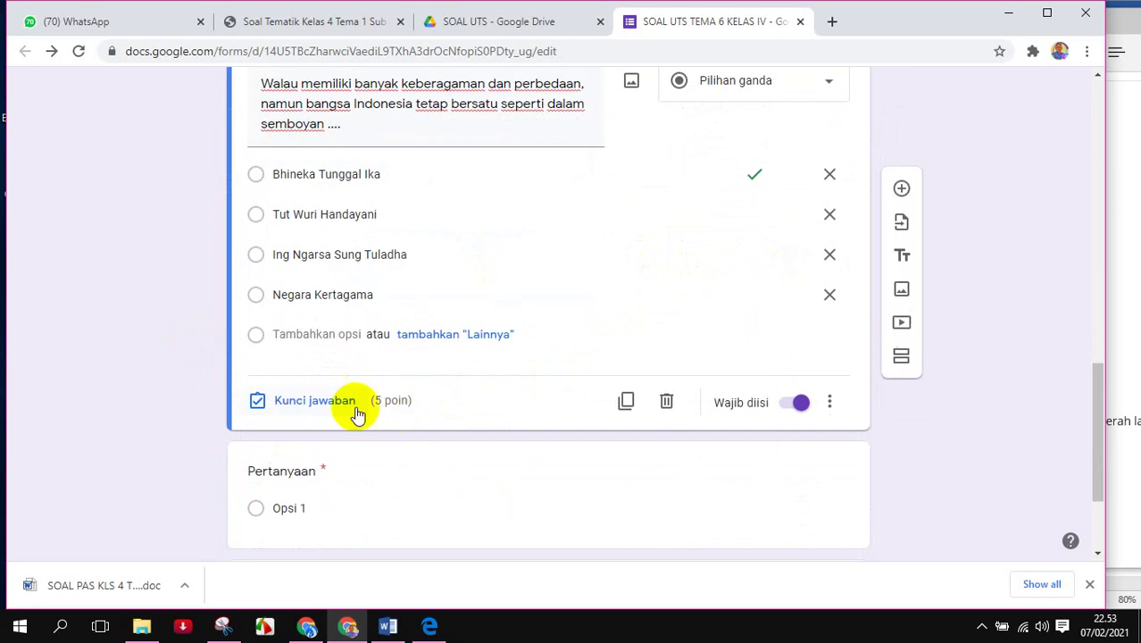
pyautogui.click(723, 221)
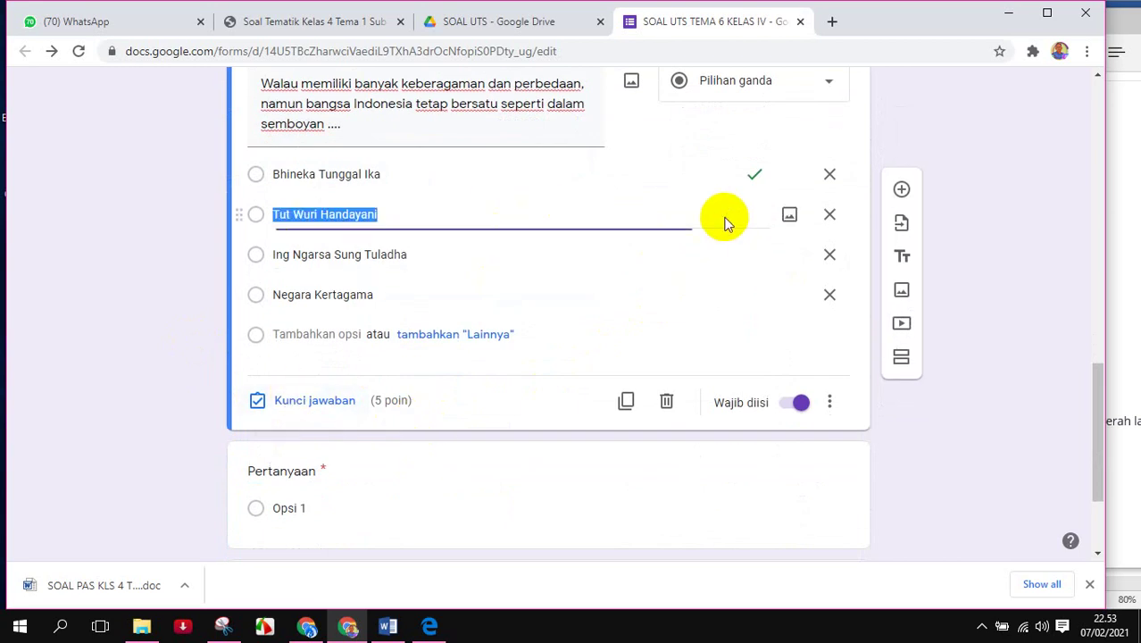
pyautogui.click(736, 214)
pyautogui.click(726, 182)
pyautogui.click(731, 215)
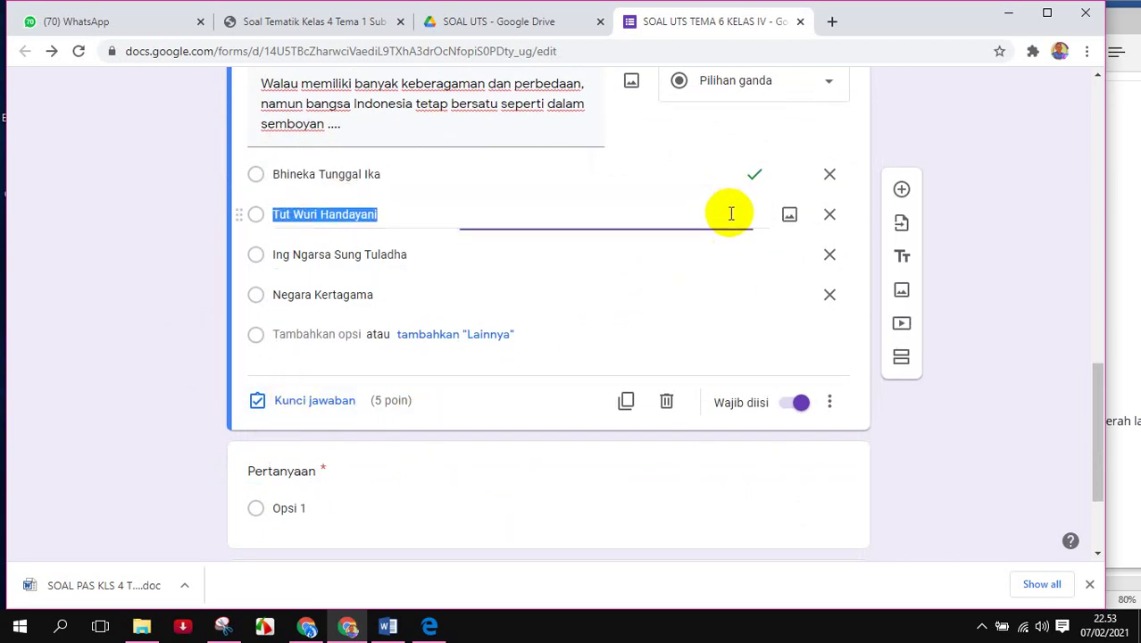
# - Open the answer key of the semboyan question and switch the correct answer from Bhineka Tunggal Ika to Tut Wuri Handayani
pyautogui.click(315, 402)
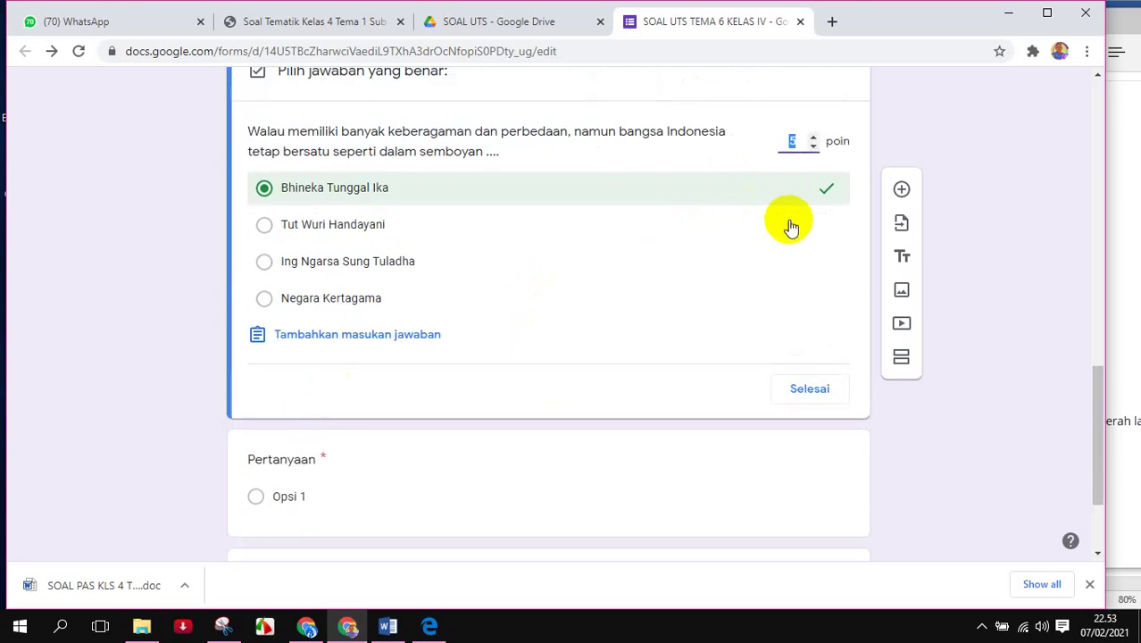
pyautogui.click(789, 225)
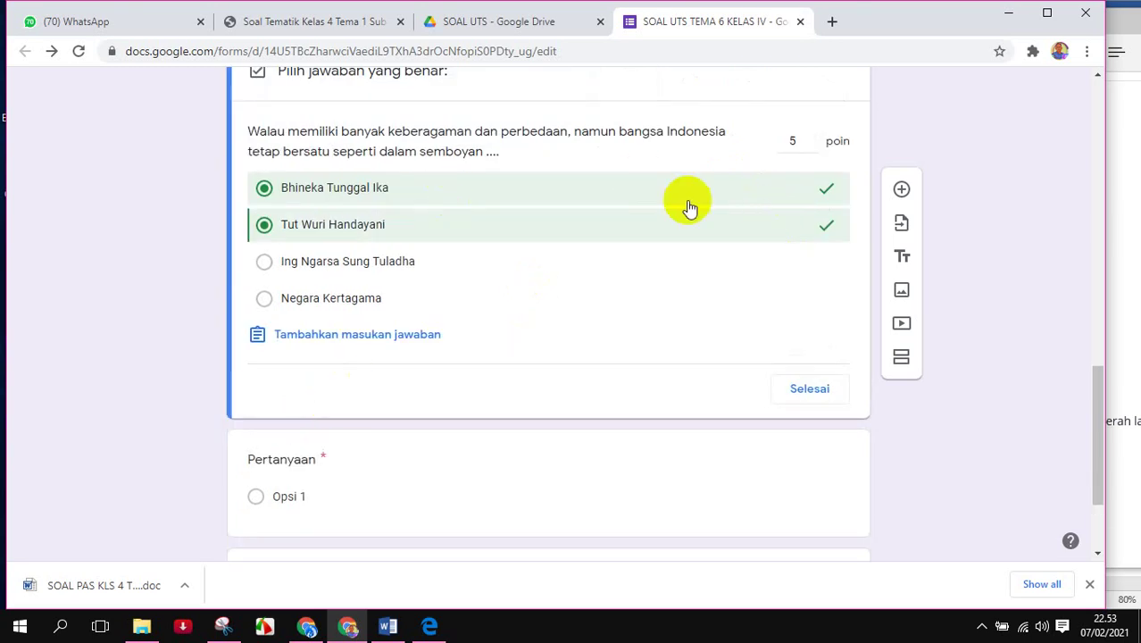
pyautogui.click(782, 189)
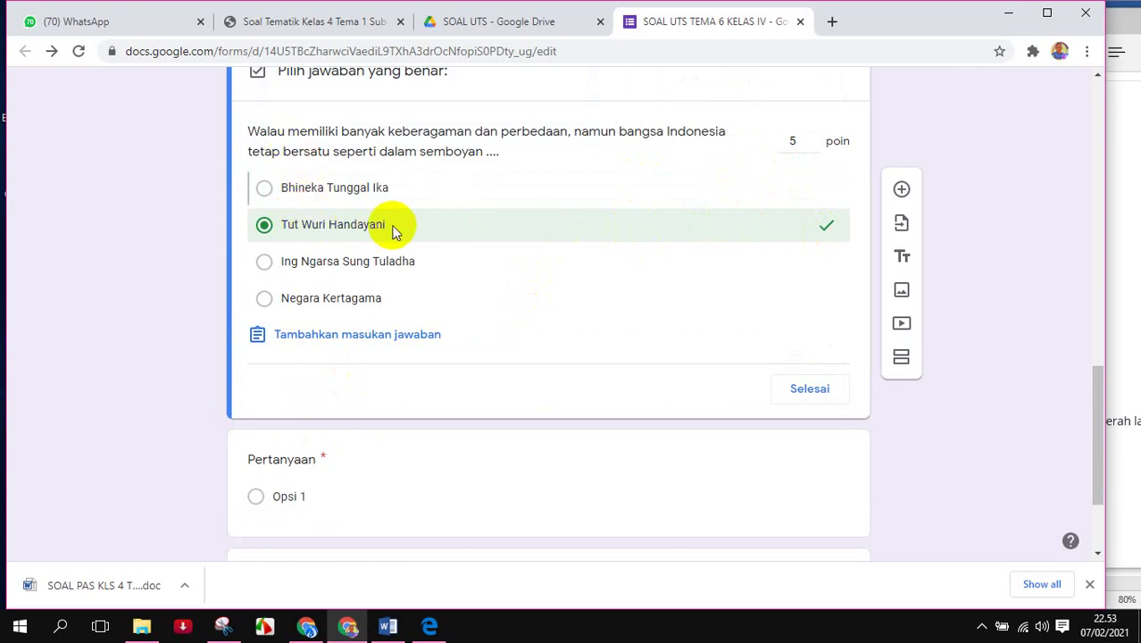
pyautogui.scroll(-2, 394, 230)
pyautogui.scroll(2, 393, 228)
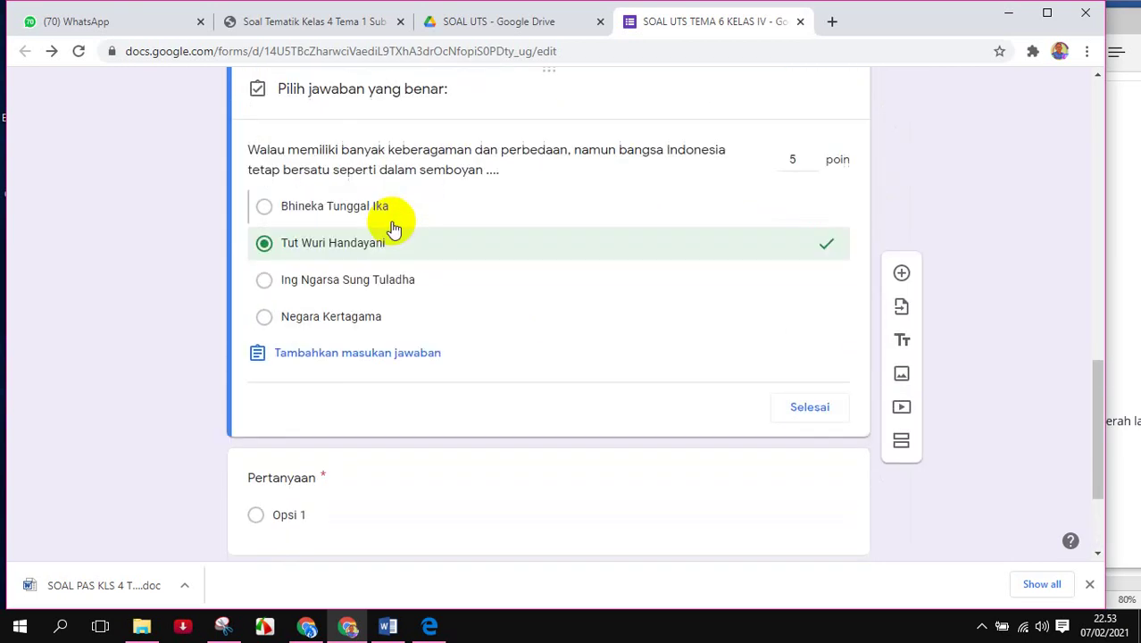
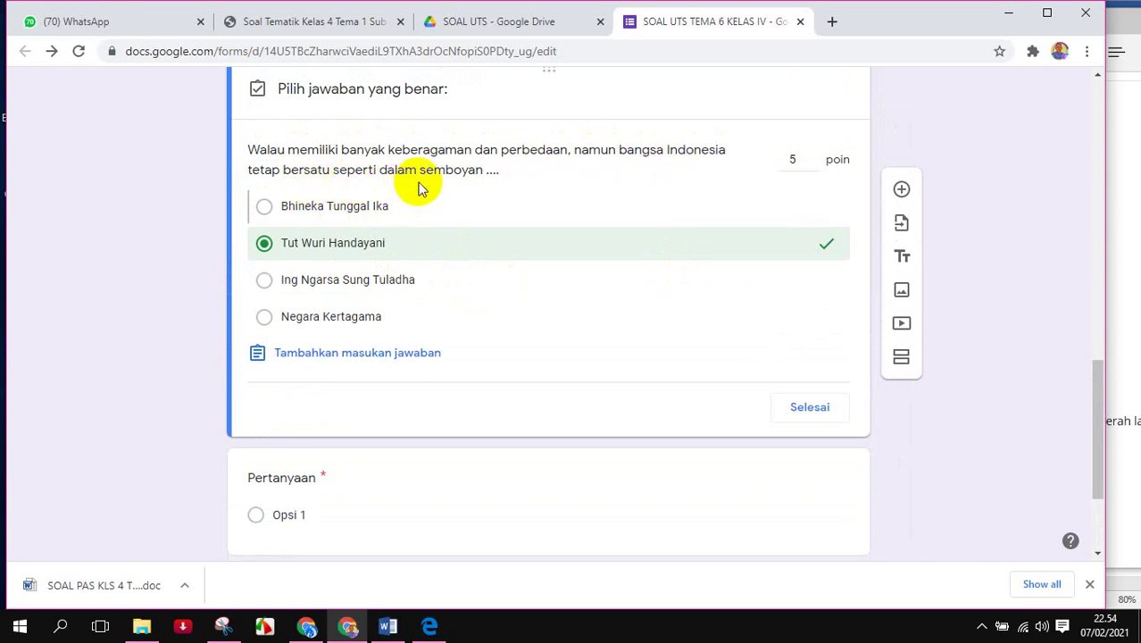
# - Set Bhineka Tunggal Ika as the only correct answer for the semboyan question and close its answer key
pyautogui.click(698, 211)
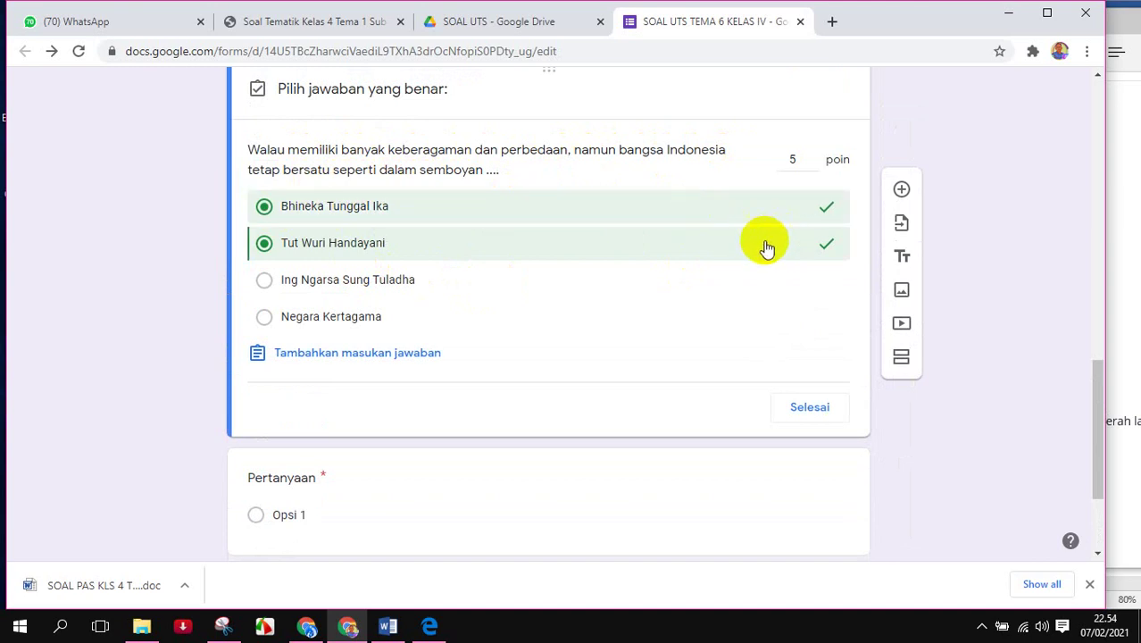
pyautogui.click(764, 245)
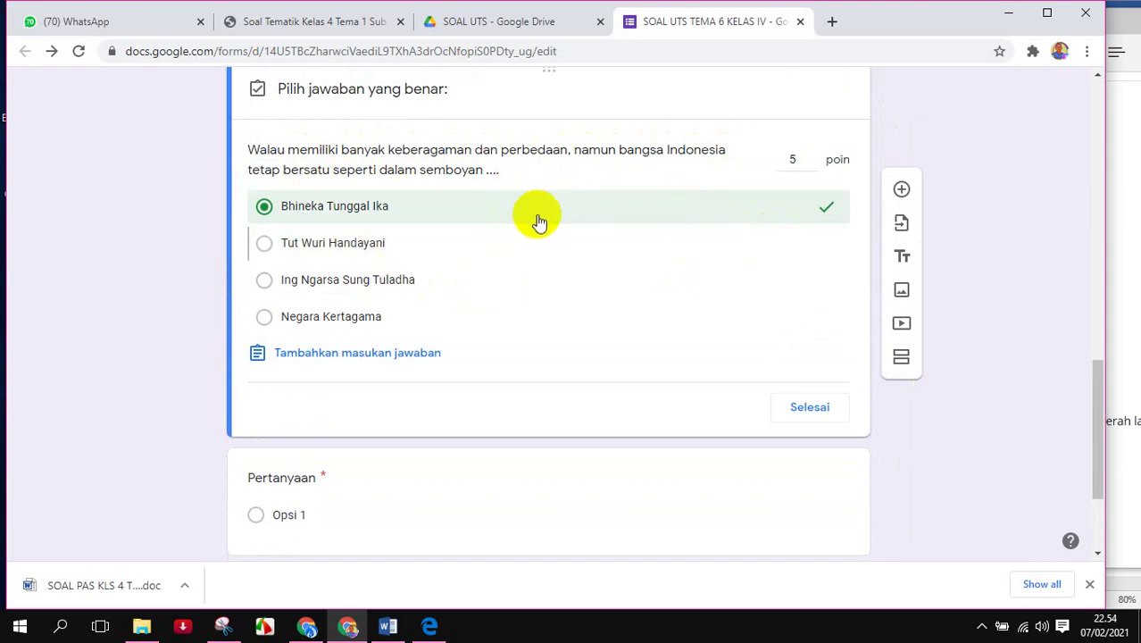
pyautogui.scroll(-1, 499, 263)
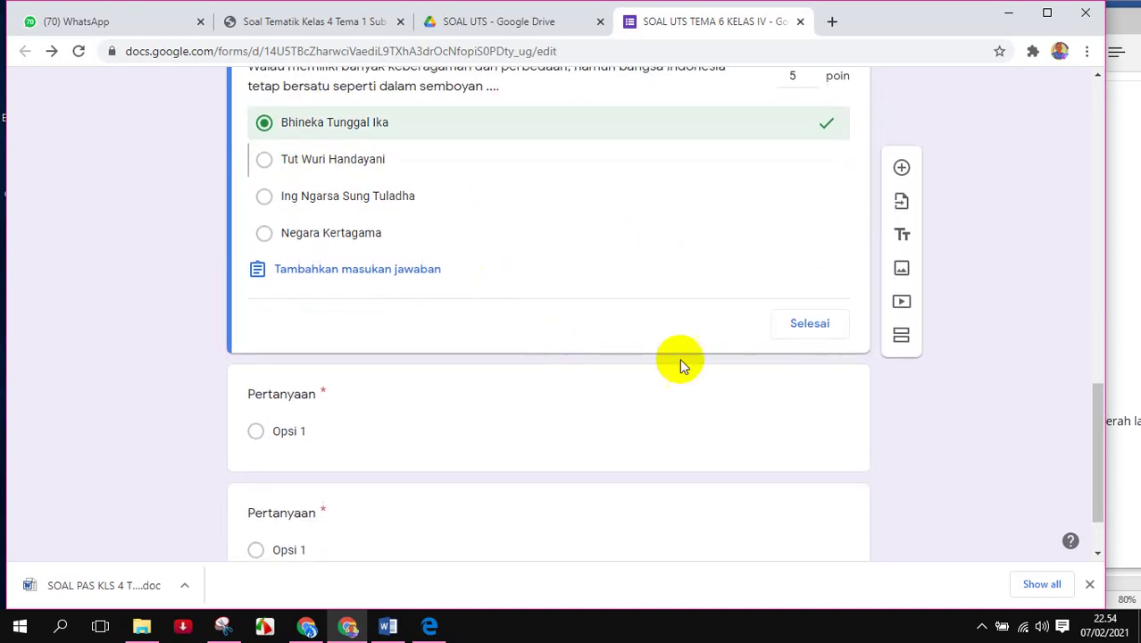
pyautogui.click(806, 326)
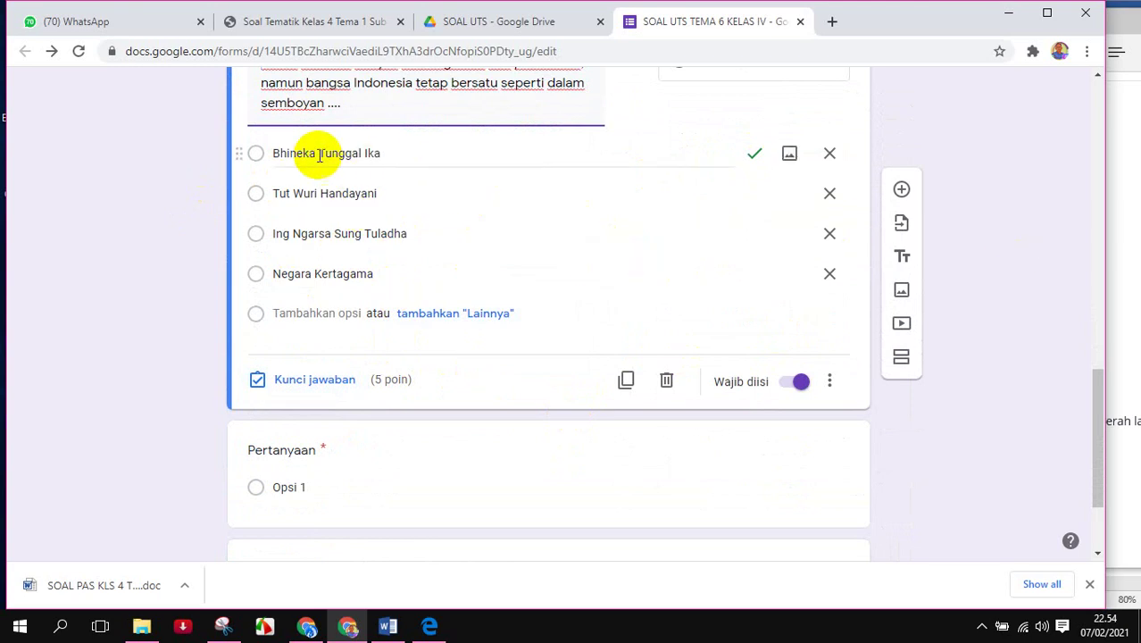
pyautogui.click(373, 154)
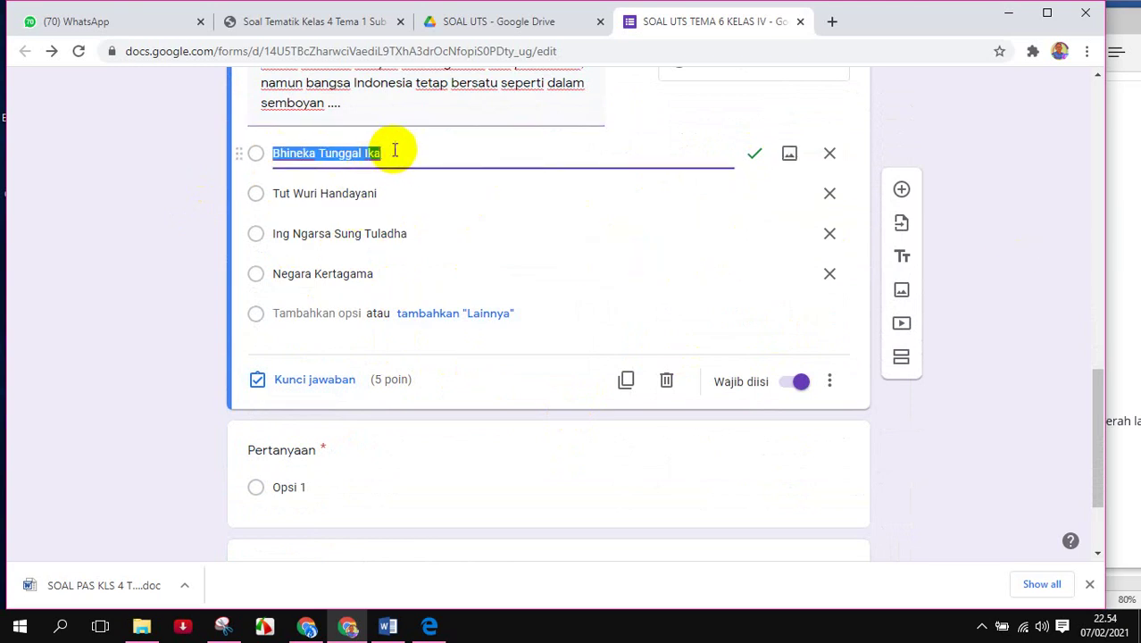
pyautogui.click(399, 151)
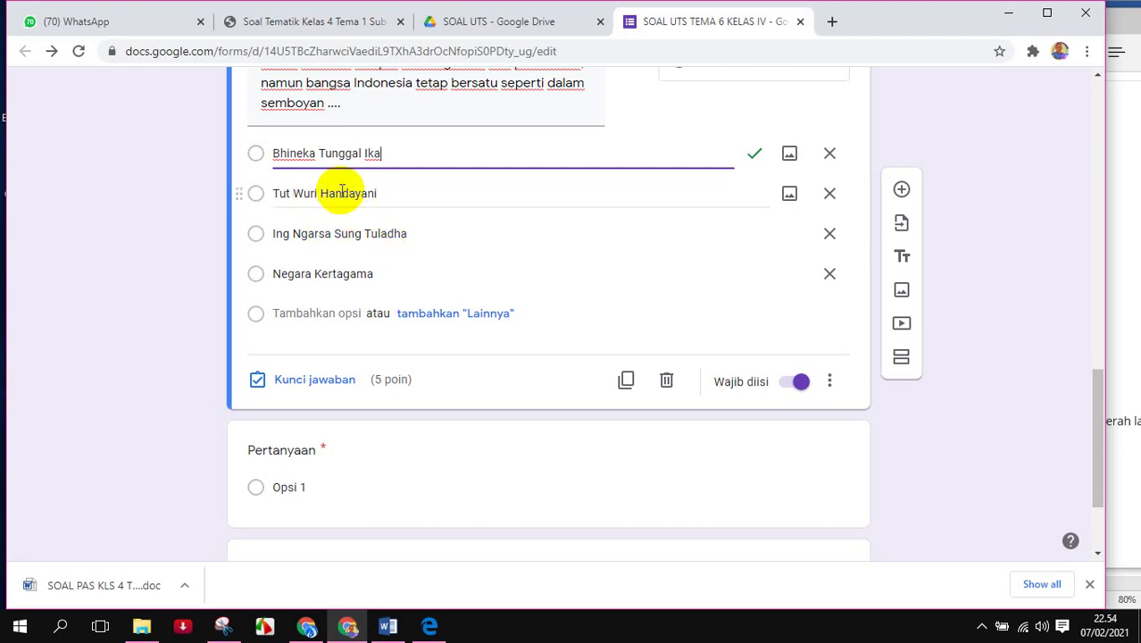
pyautogui.scroll(2, 338, 232)
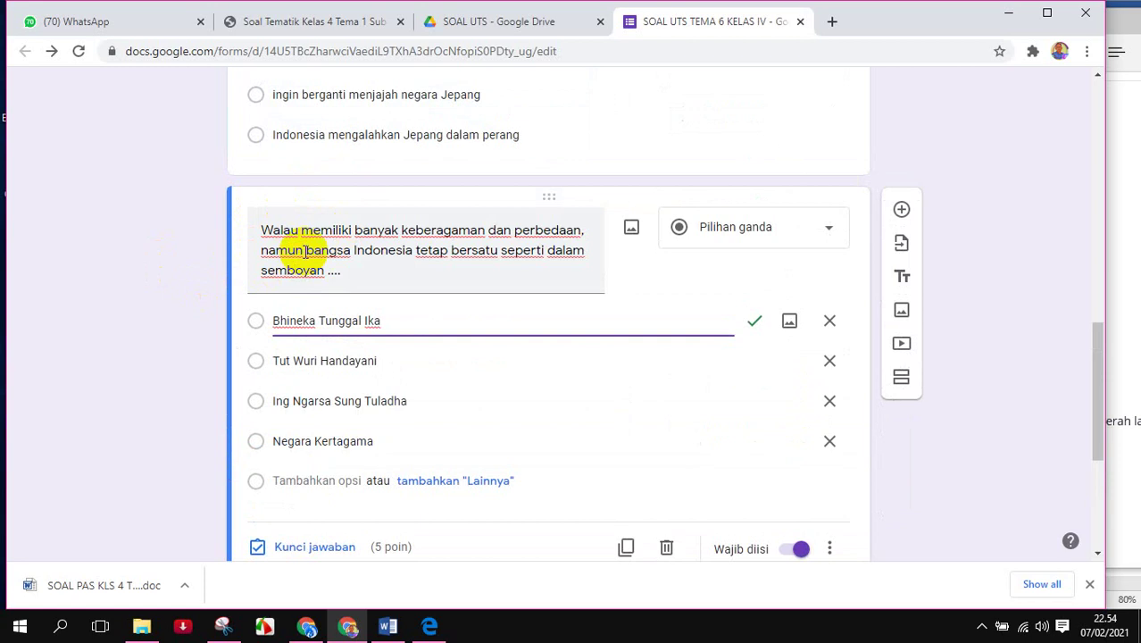
pyautogui.scroll(-2, 306, 242)
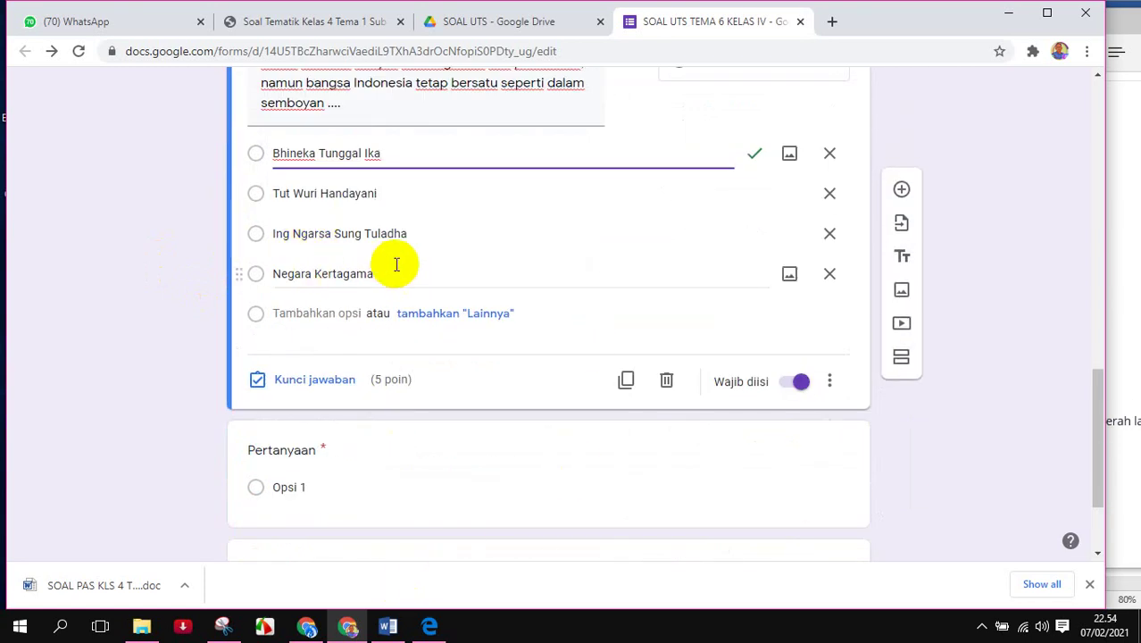
# - Open the first empty question below the semboyan question for editing its question text
pyautogui.scroll(-1, 415, 254)
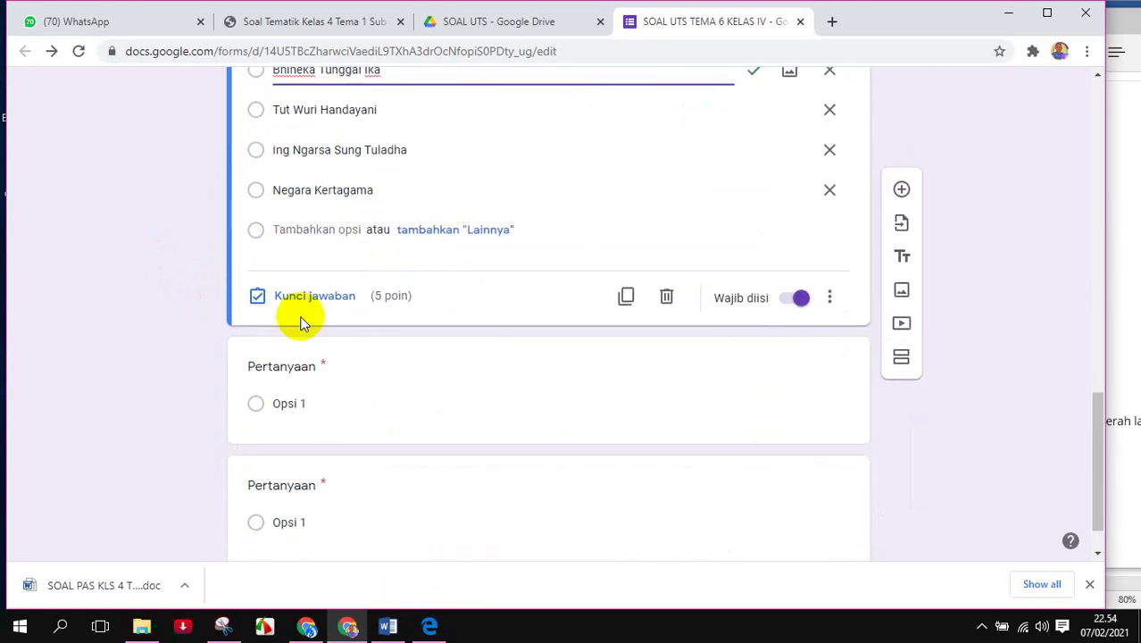
pyautogui.scroll(-1, 504, 316)
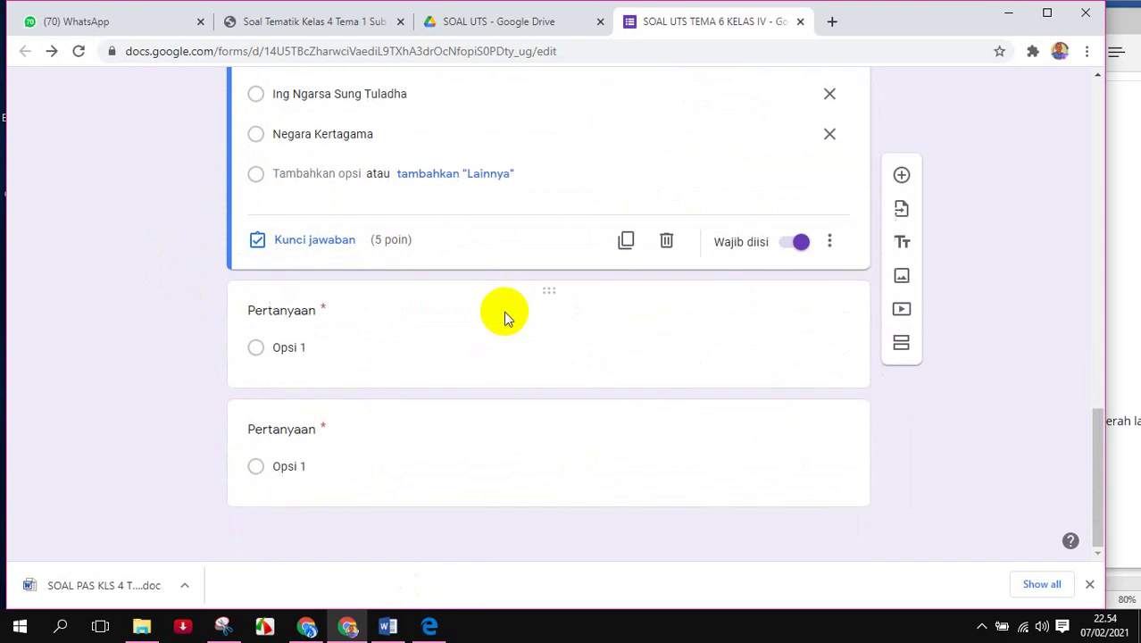
pyautogui.click(446, 321)
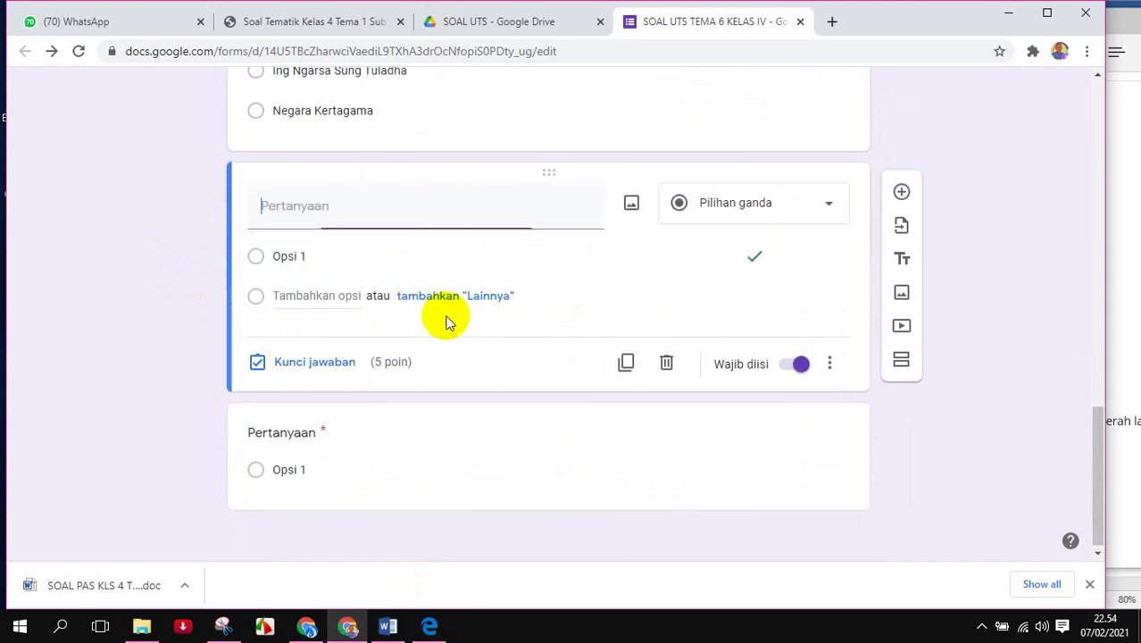
pyautogui.scroll(1, 420, 304)
pyautogui.click(371, 298)
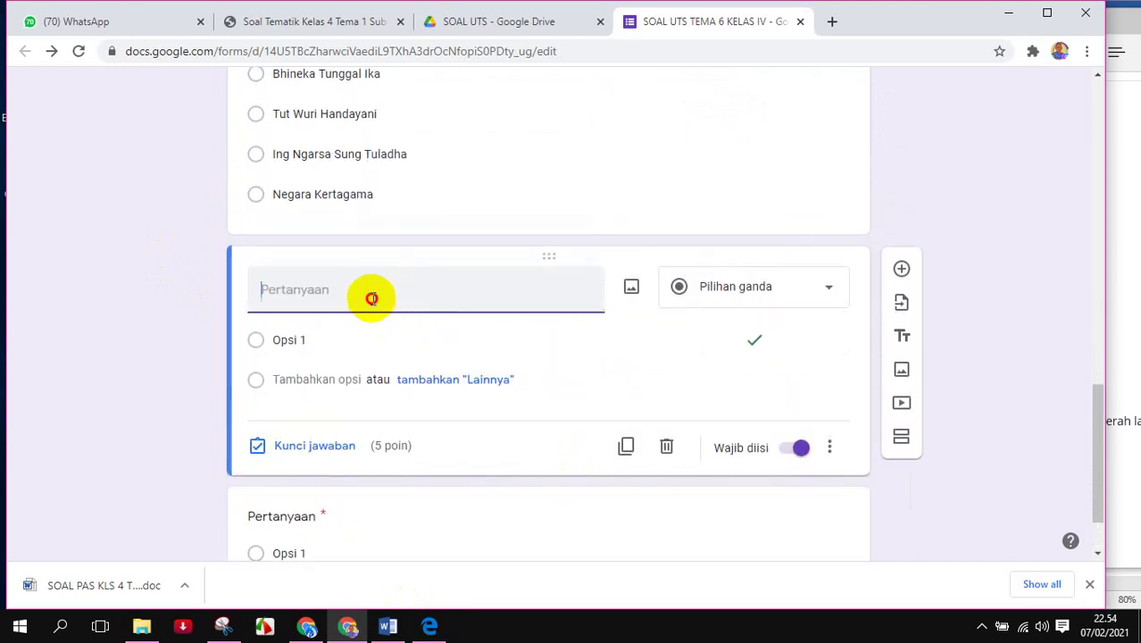
# - Switch to the quiz PDF in Edge and find question 4 with the traditional house picture
pyautogui.click(429, 627)
pyautogui.scroll(-5, 780, 393)
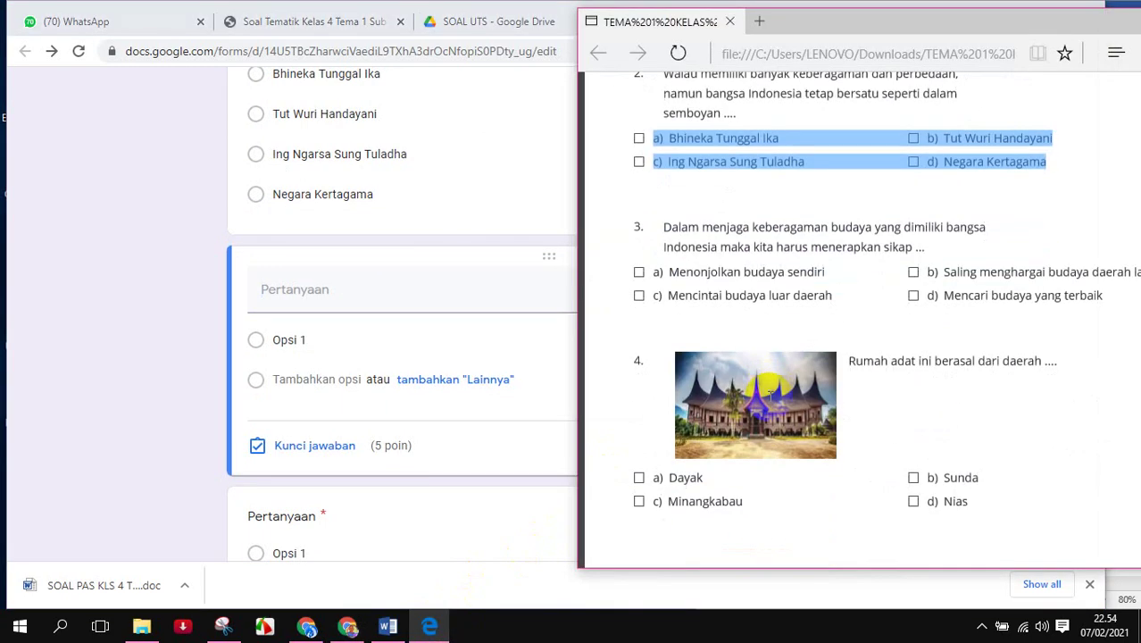
pyautogui.scroll(-1, 788, 361)
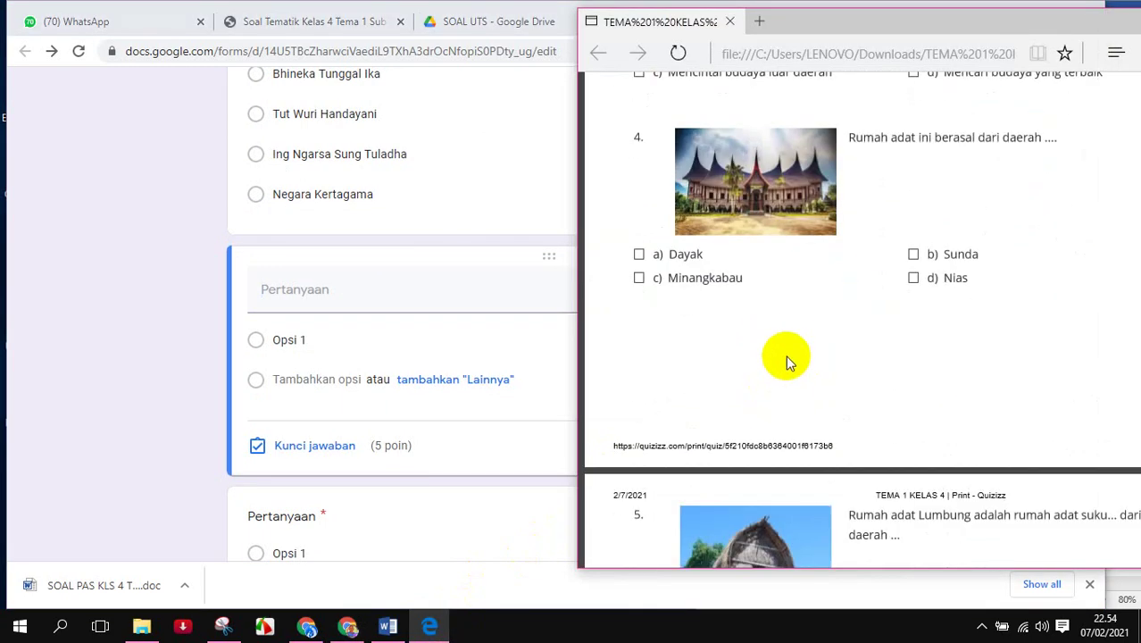
pyautogui.click(880, 189)
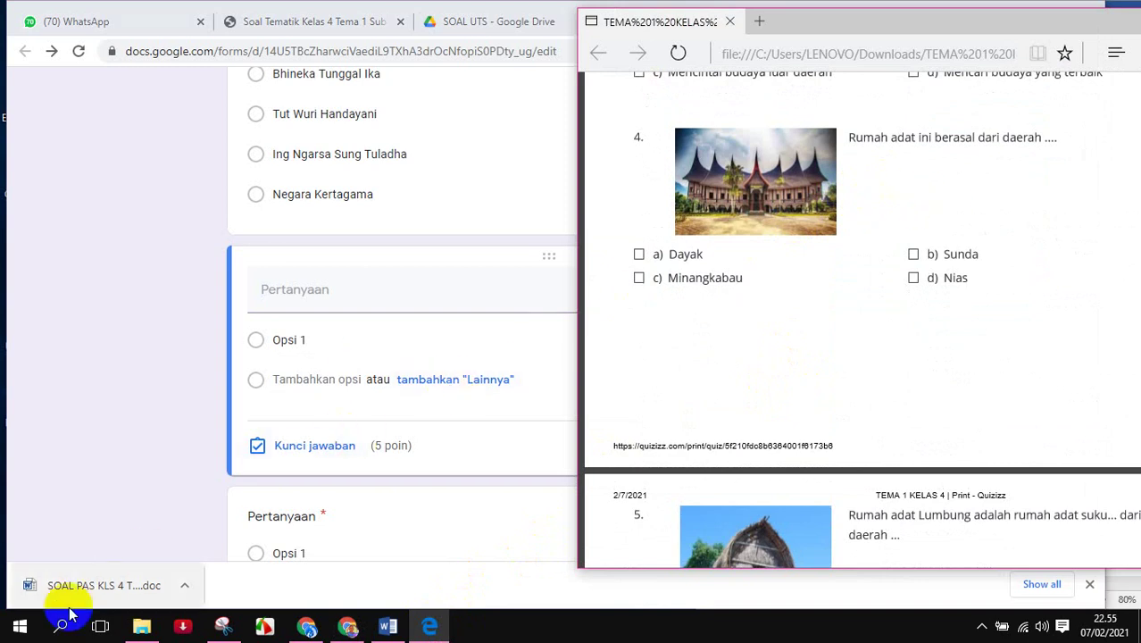
# - Search Windows for "snip" and launch Snipping Tool
pyautogui.click(20, 628)
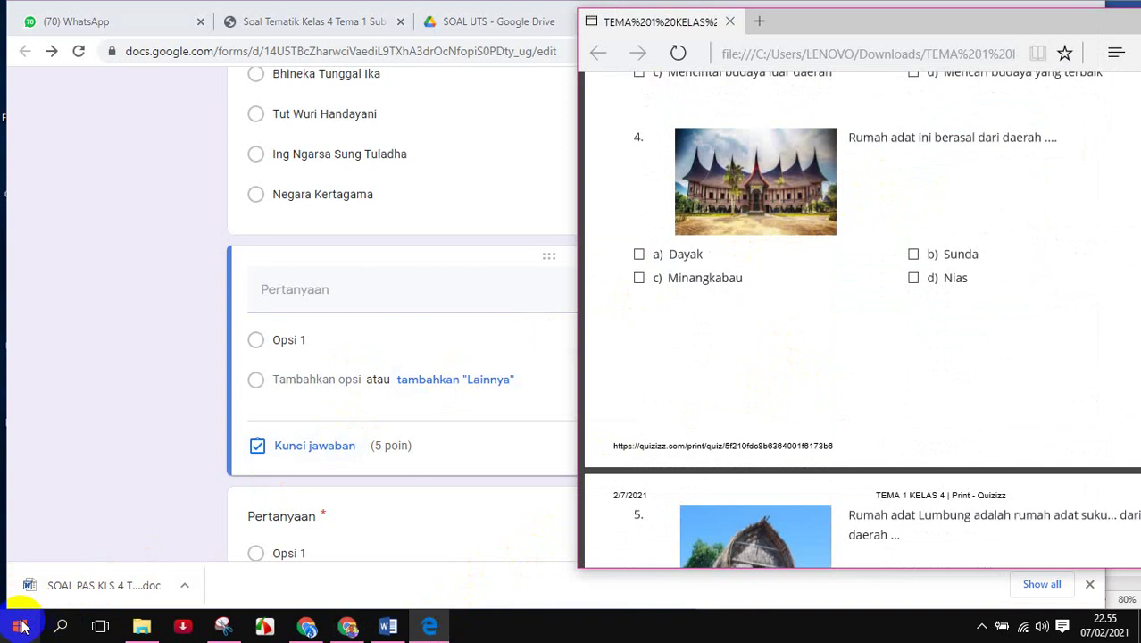
pyautogui.click(60, 630)
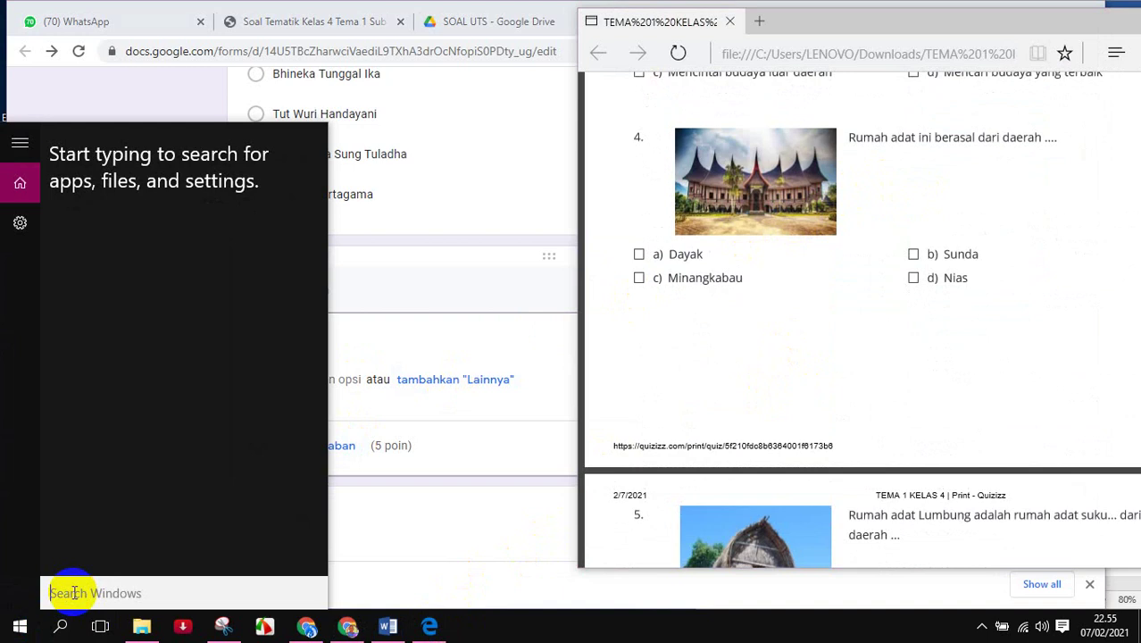
pyautogui.write('s')
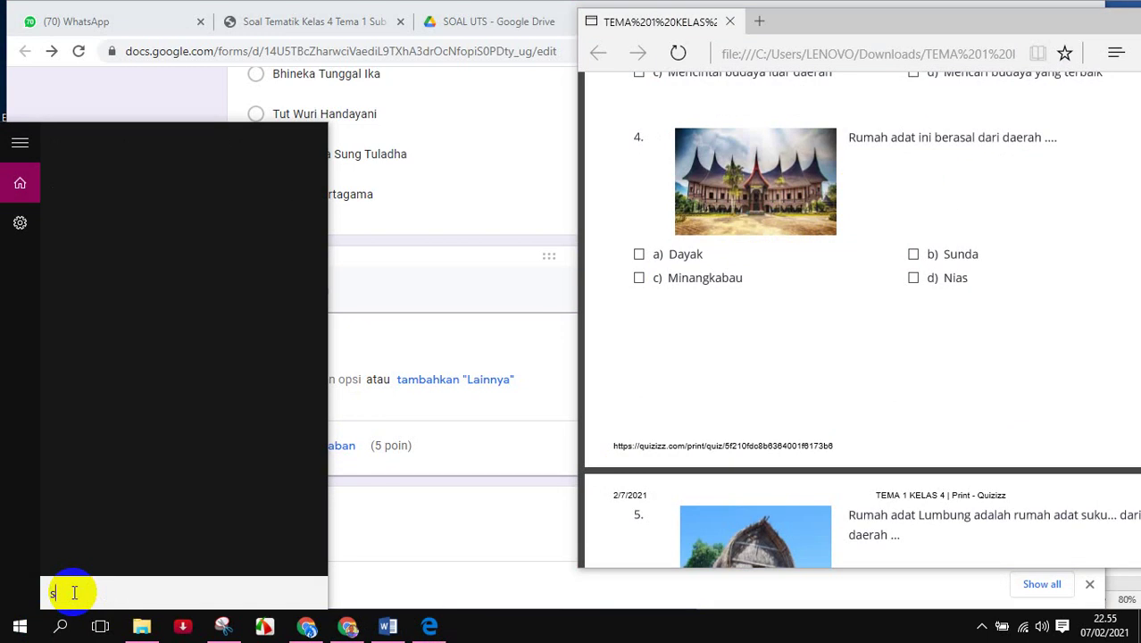
pyautogui.write('nipp')
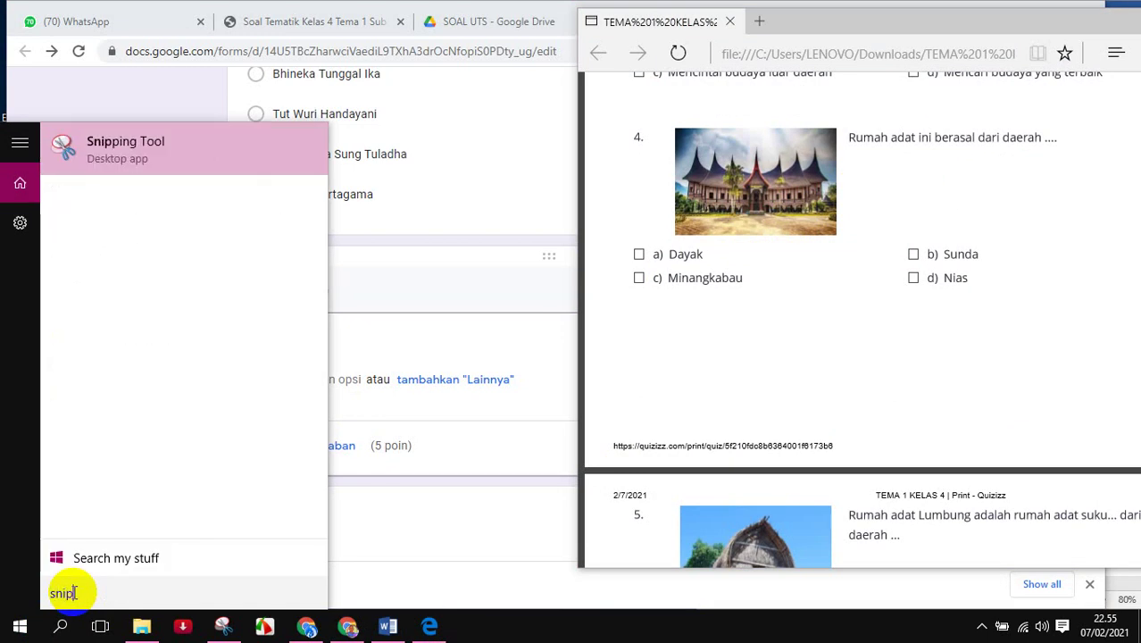
pyautogui.click(107, 153)
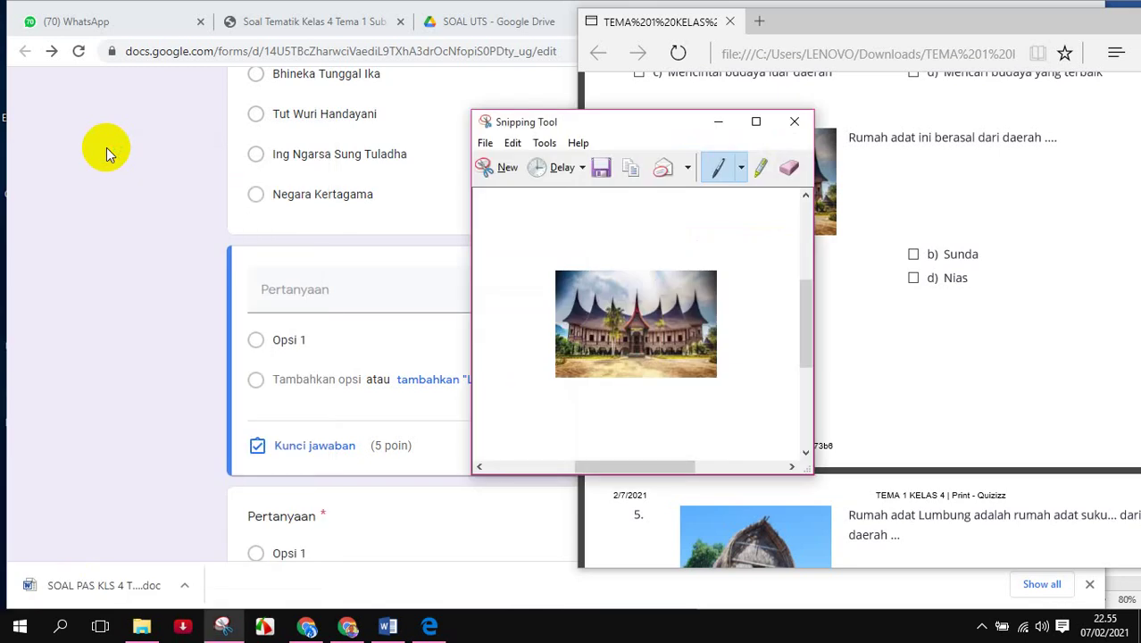
# - Move the Snipping Tool window clear of question 4 and capture a new rectangular snip of its traditional house picture
pyautogui.moveTo(550, 114); pyautogui.dragTo(551, 173)
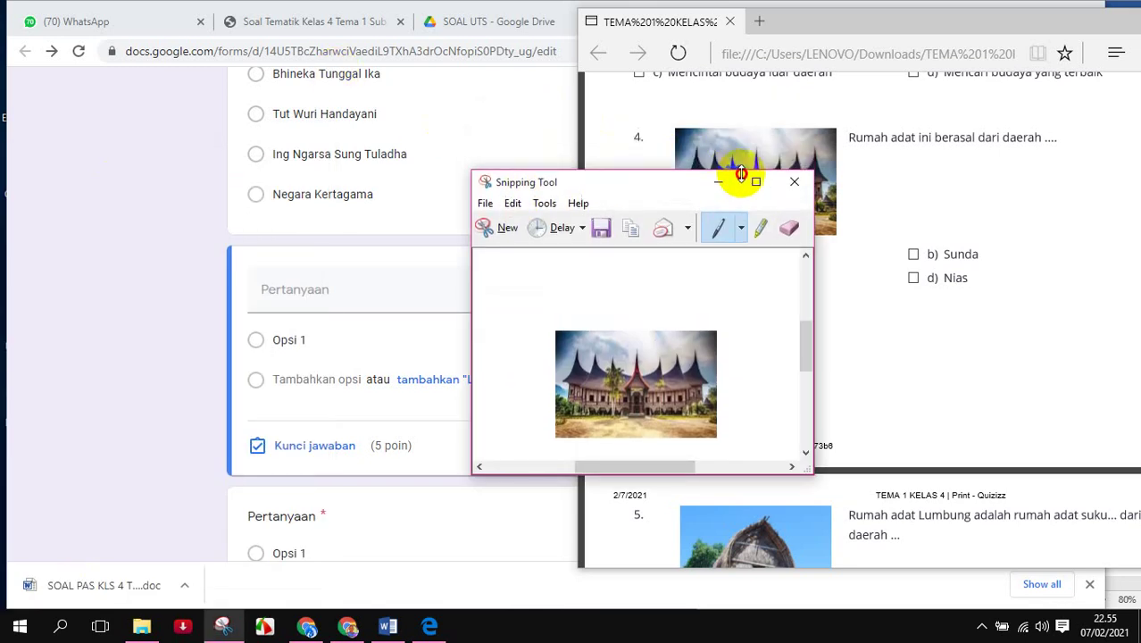
pyautogui.moveTo(650, 177); pyautogui.dragTo(897, 158)
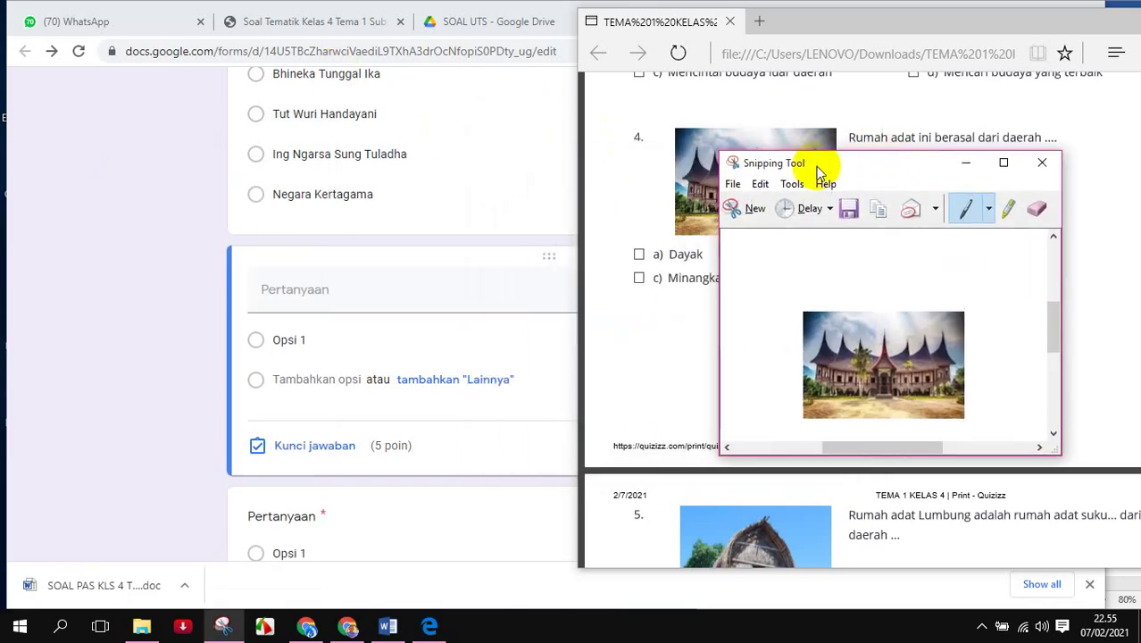
pyautogui.click(737, 207)
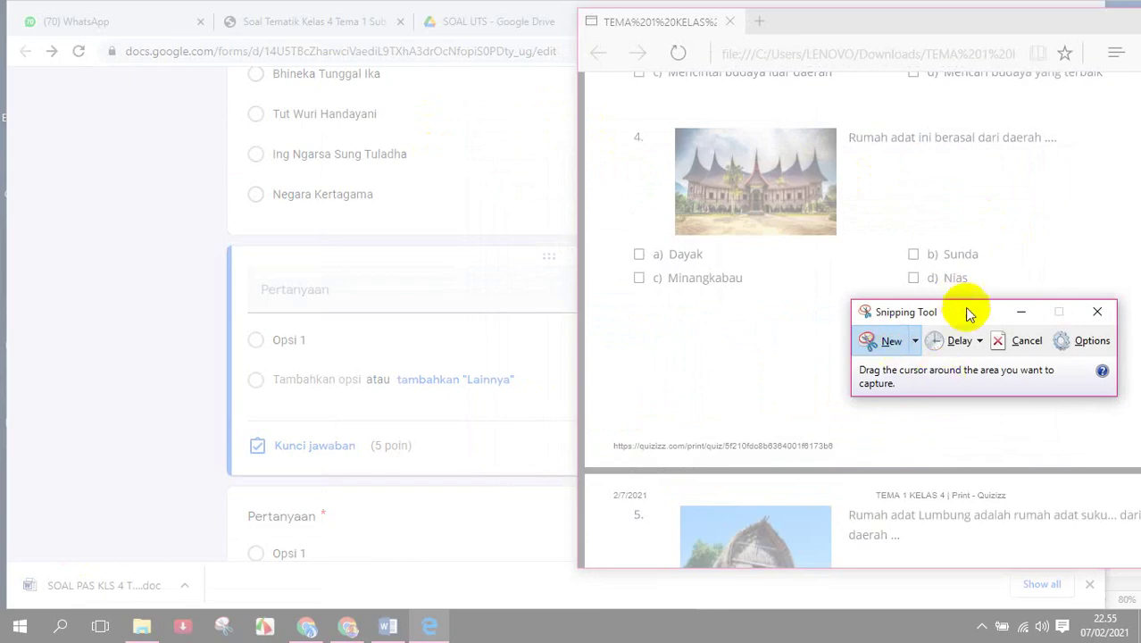
pyautogui.click(889, 341)
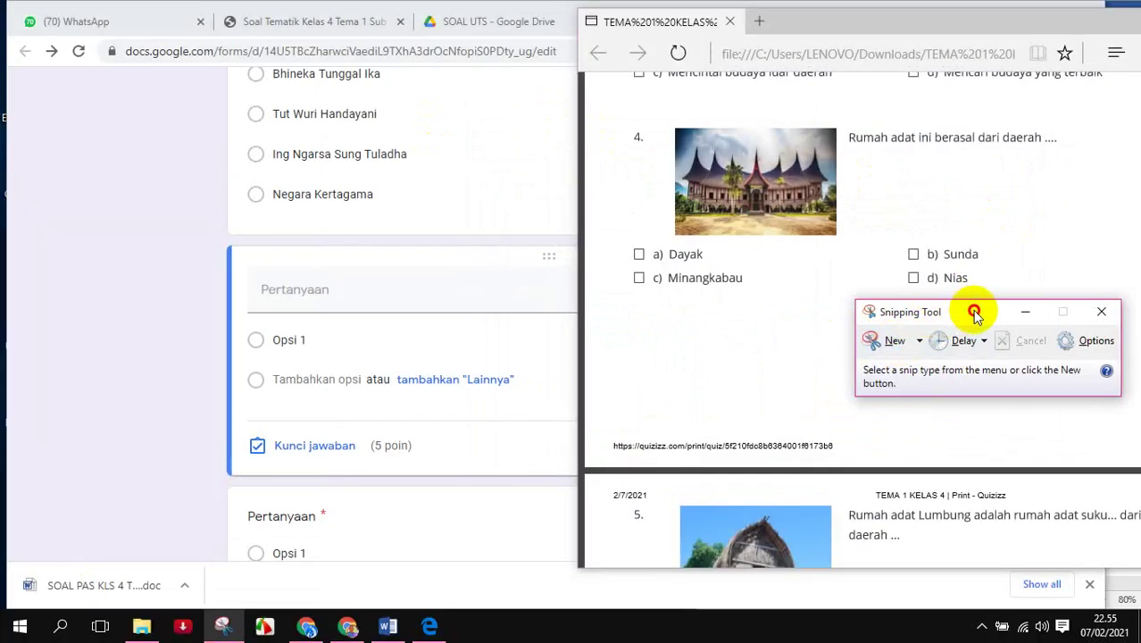
pyautogui.moveTo(968, 310); pyautogui.dragTo(988, 265)
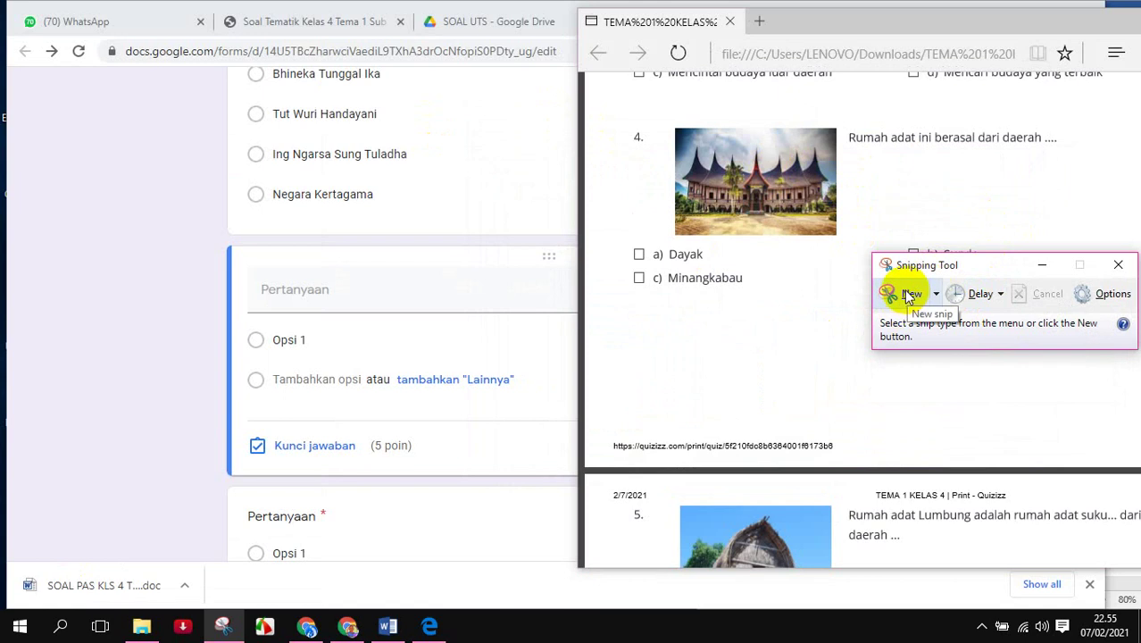
pyautogui.click(910, 297)
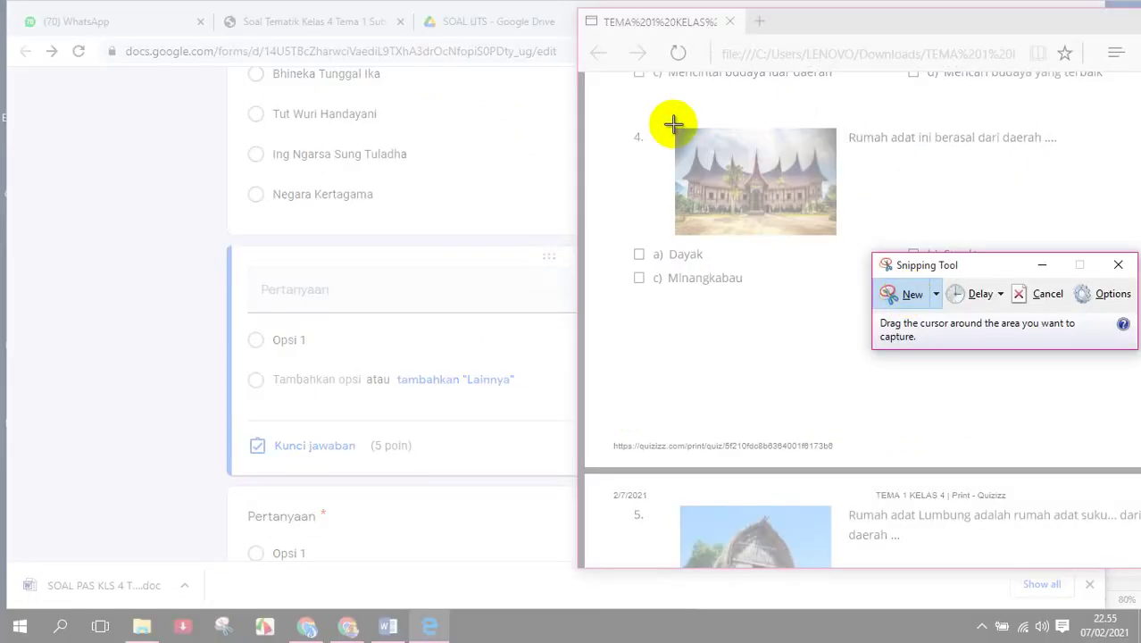
pyautogui.moveTo(671, 124); pyautogui.dragTo(840, 244)
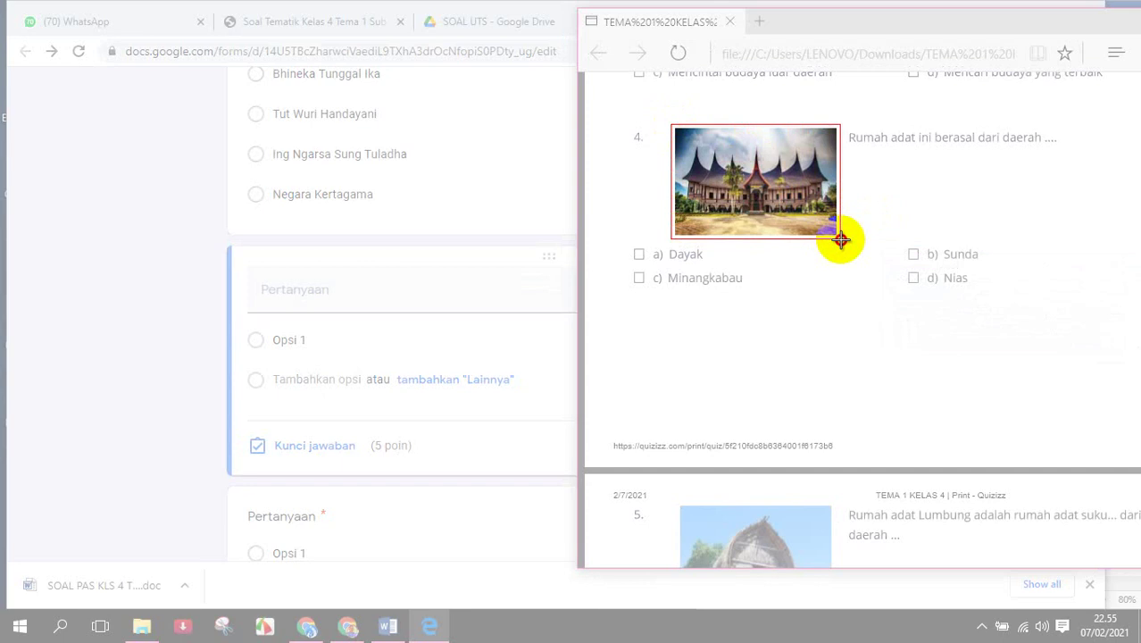
pyautogui.moveTo(840, 240); pyautogui.dragTo(840, 240)
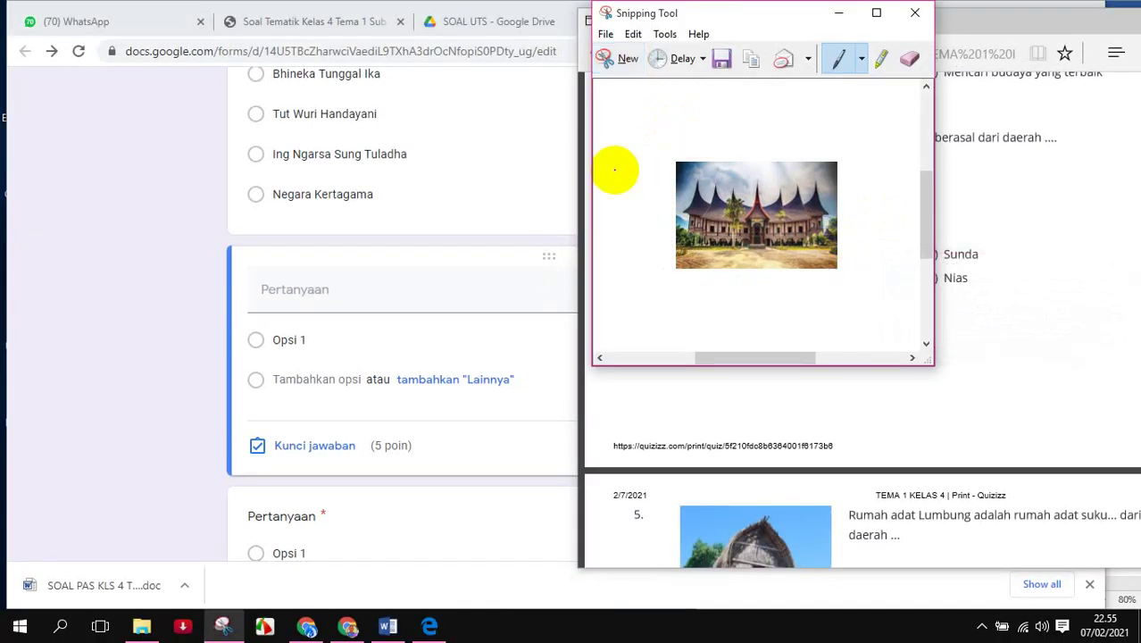
# - Save the house picture snip as a PNG named 2 in the tema 6 pictures folder and minimize Snipping Tool
pyautogui.click(605, 34)
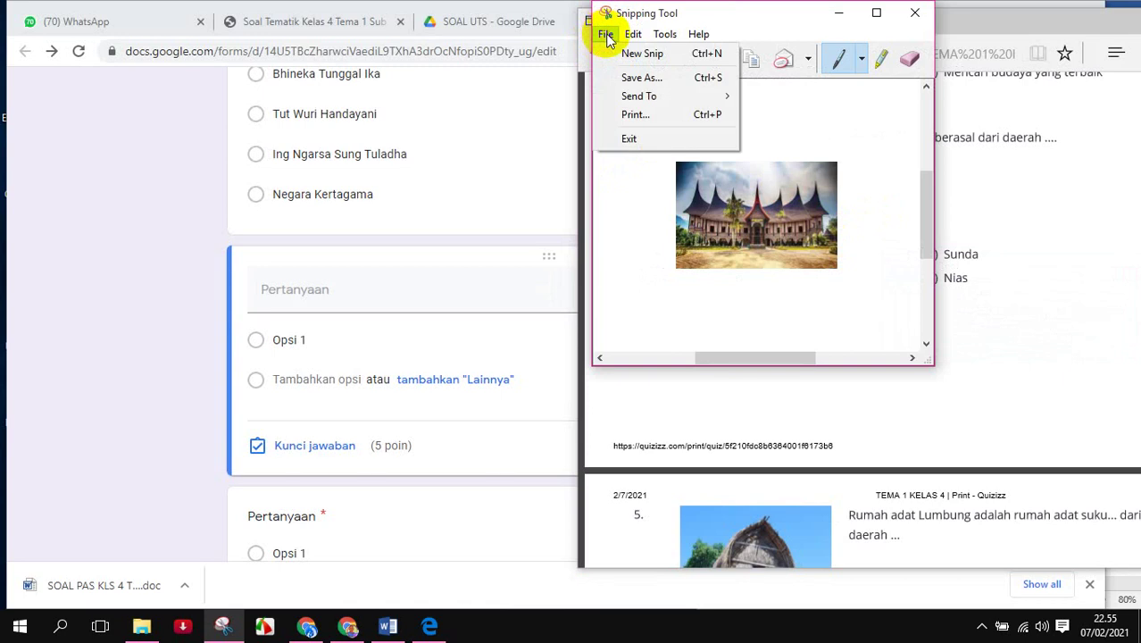
pyautogui.click(625, 79)
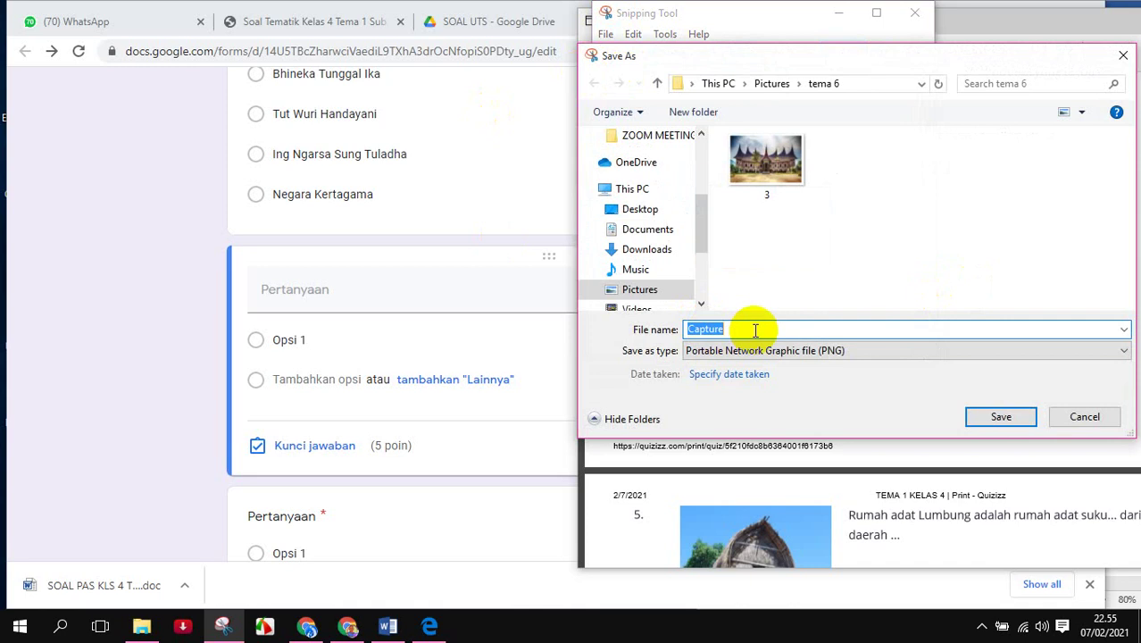
pyautogui.write('3')
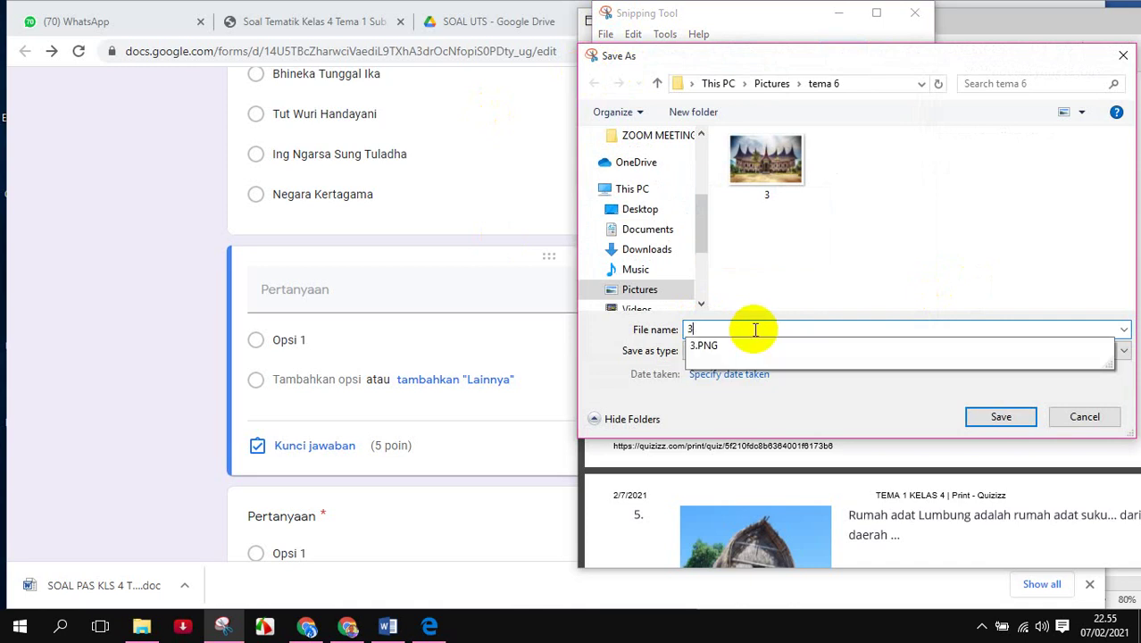
pyautogui.moveTo(754, 329); pyautogui.dragTo(679, 330)
pyautogui.write('2')
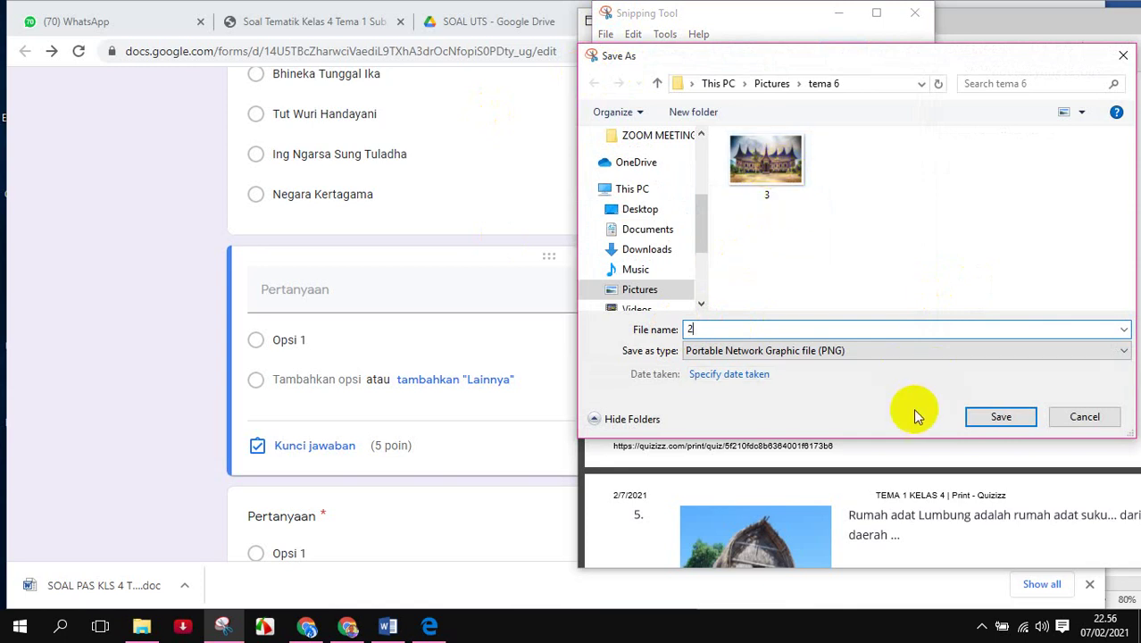
pyautogui.click(1001, 418)
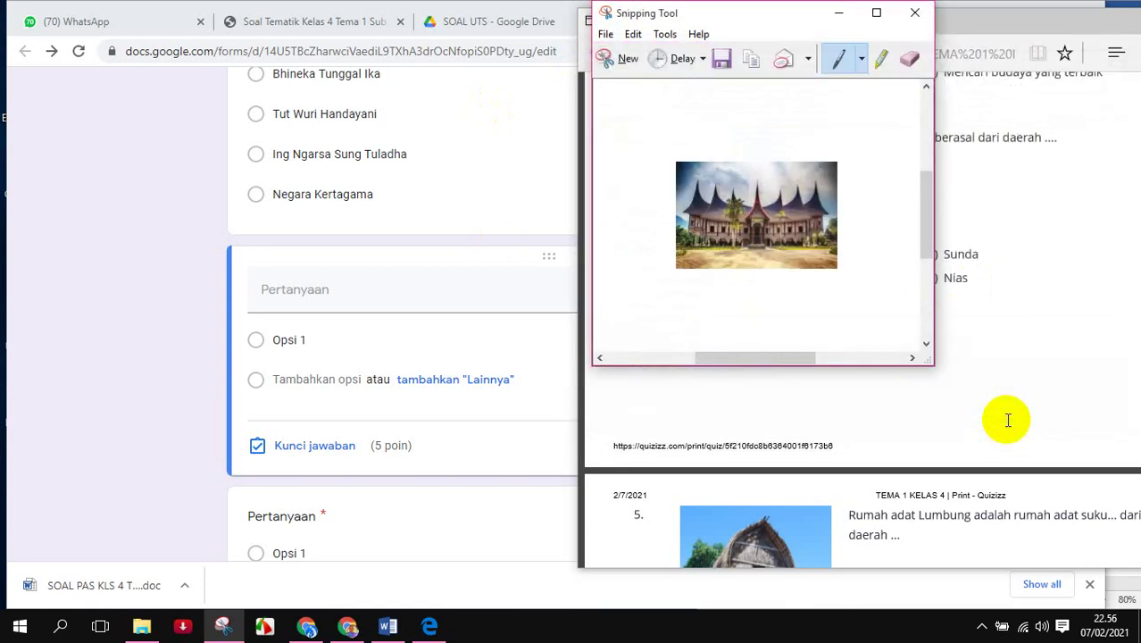
pyautogui.click(839, 18)
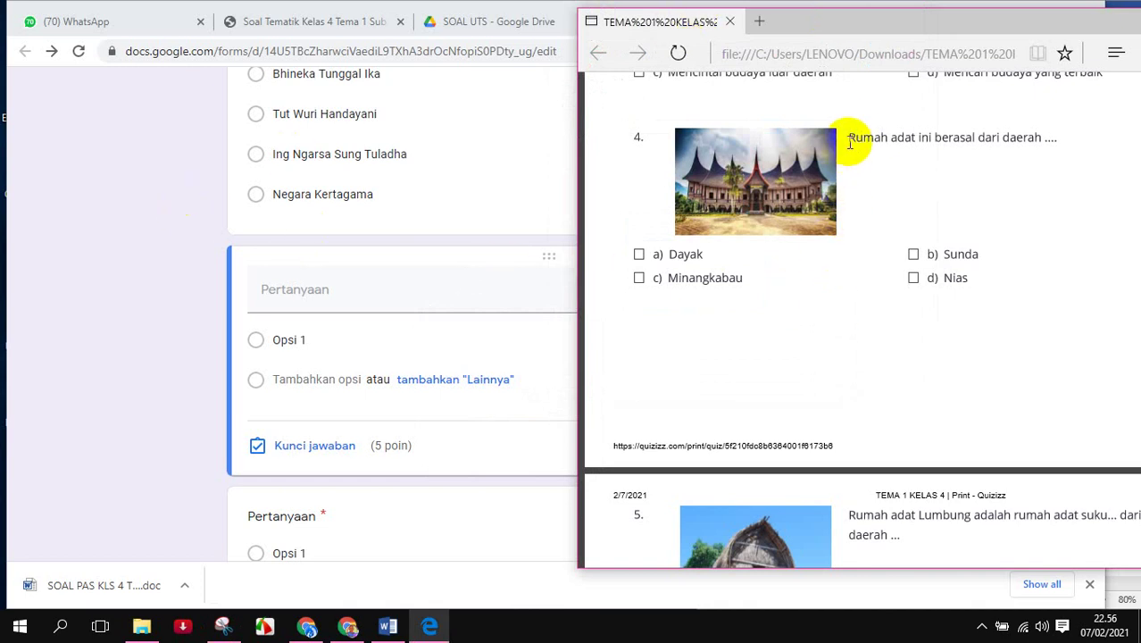
# - Copy the question text "Rumah adat ini berasal dari daerah ...." from the PDF into the form's empty question
pyautogui.moveTo(850, 133); pyautogui.dragTo(1058, 142)
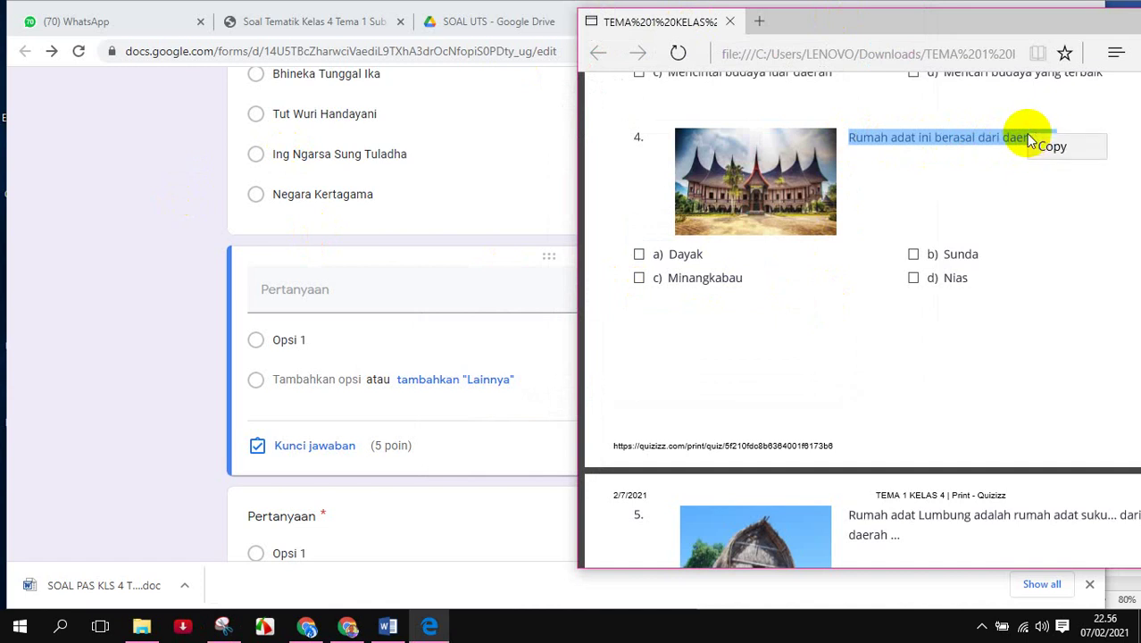
pyautogui.click(1048, 144)
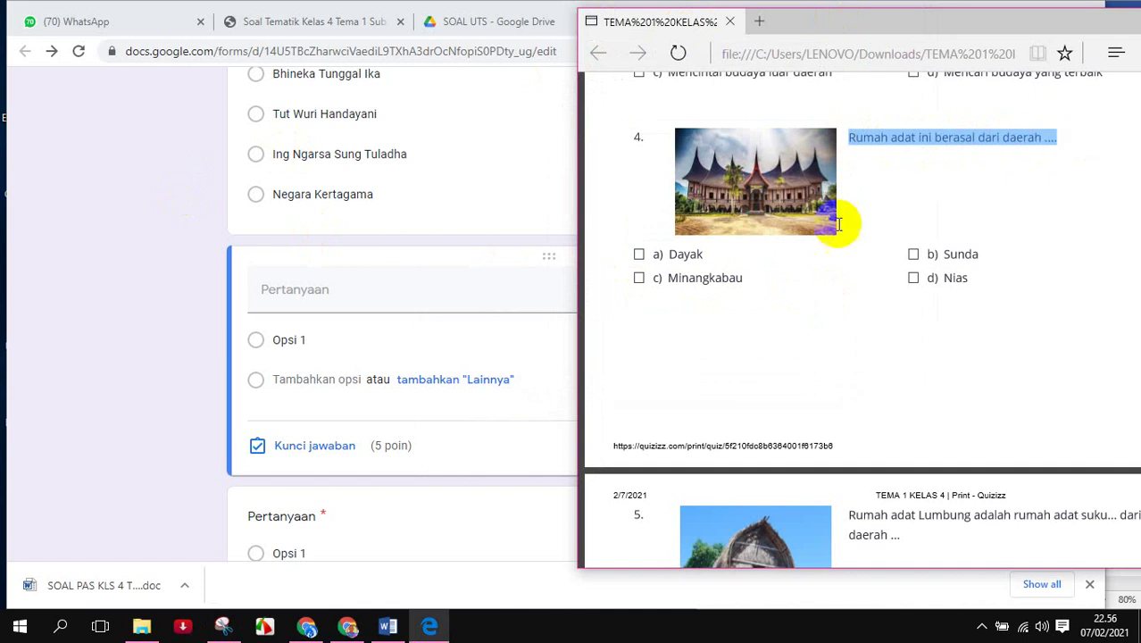
pyautogui.click(285, 294)
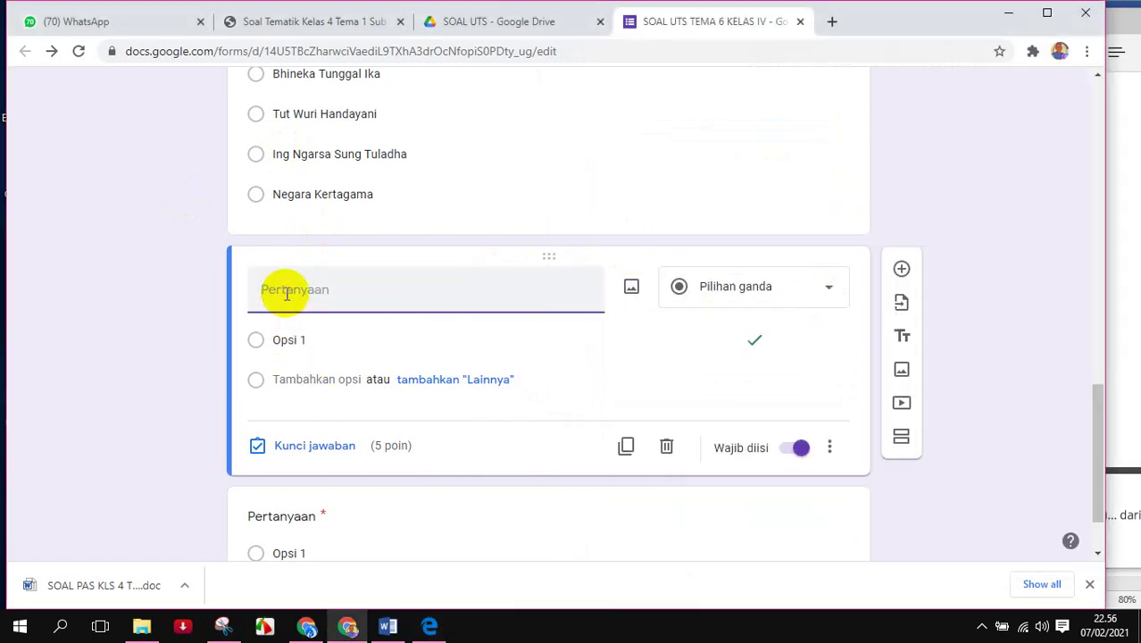
pyautogui.hotkey('ctrl', 'v')
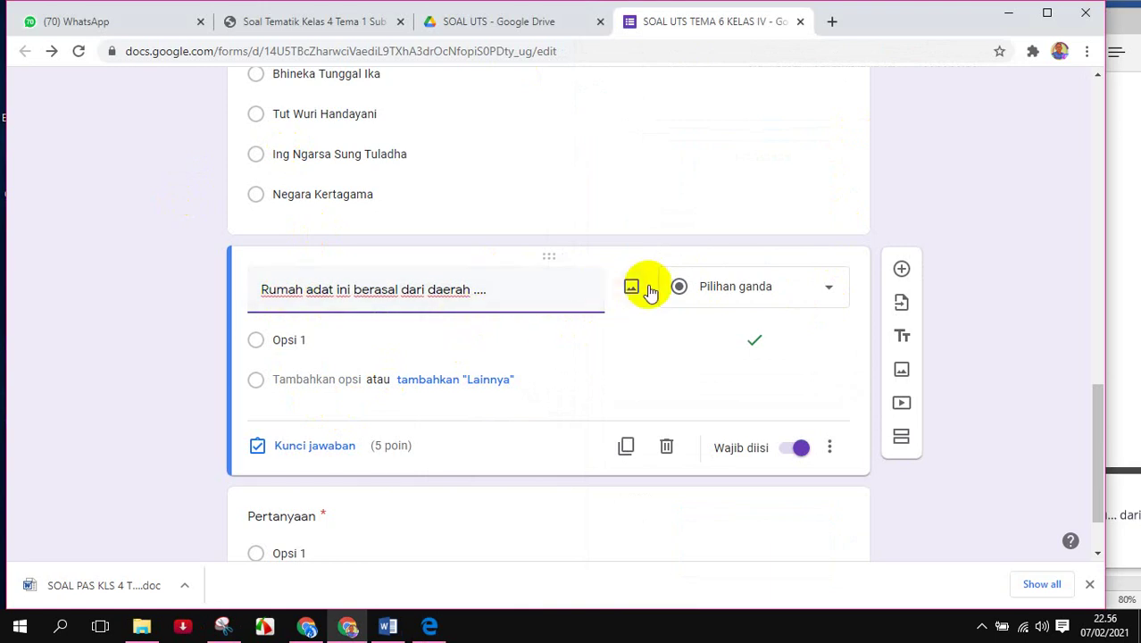
pyautogui.click(524, 298)
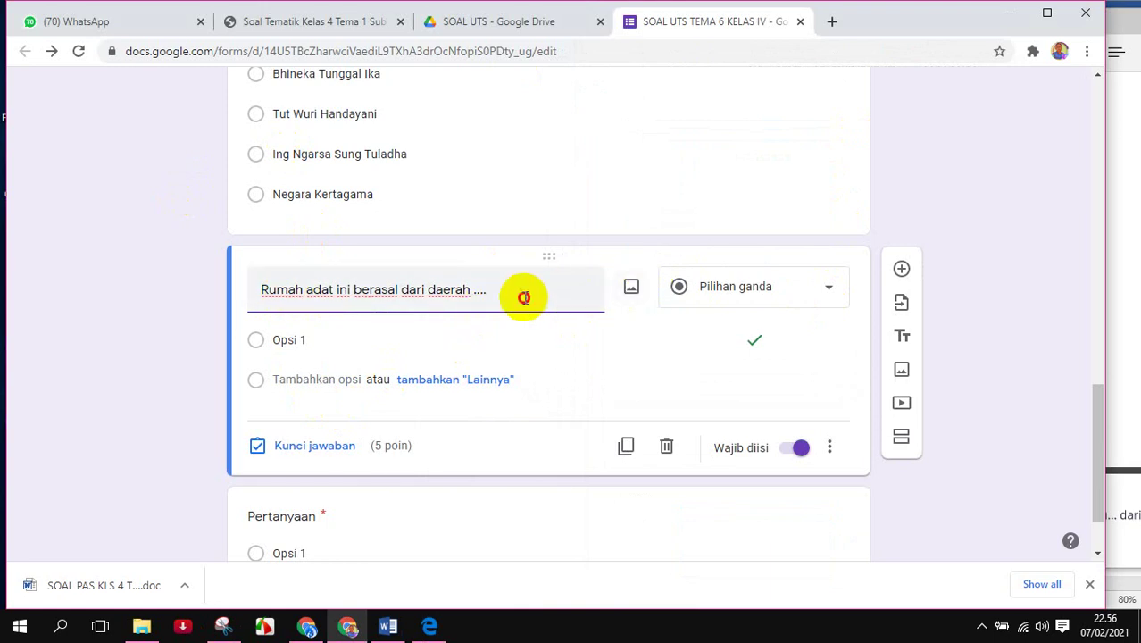
# - Insert image 2 from the tema 6 folder in Pictures into the rumah adat question
pyautogui.click(630, 289)
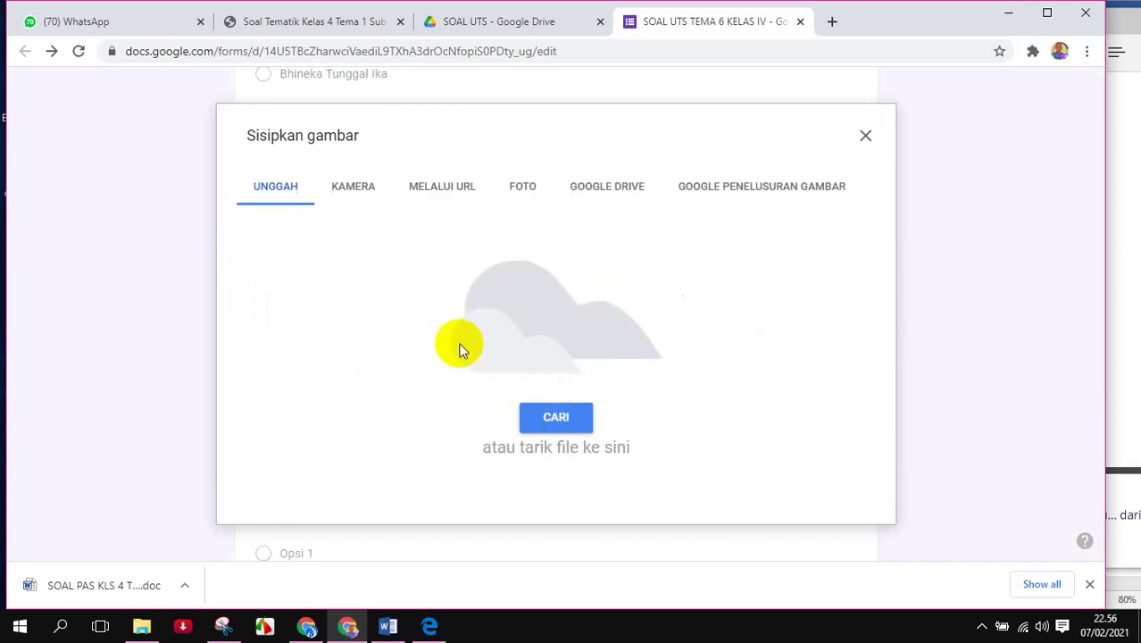
pyautogui.click(557, 418)
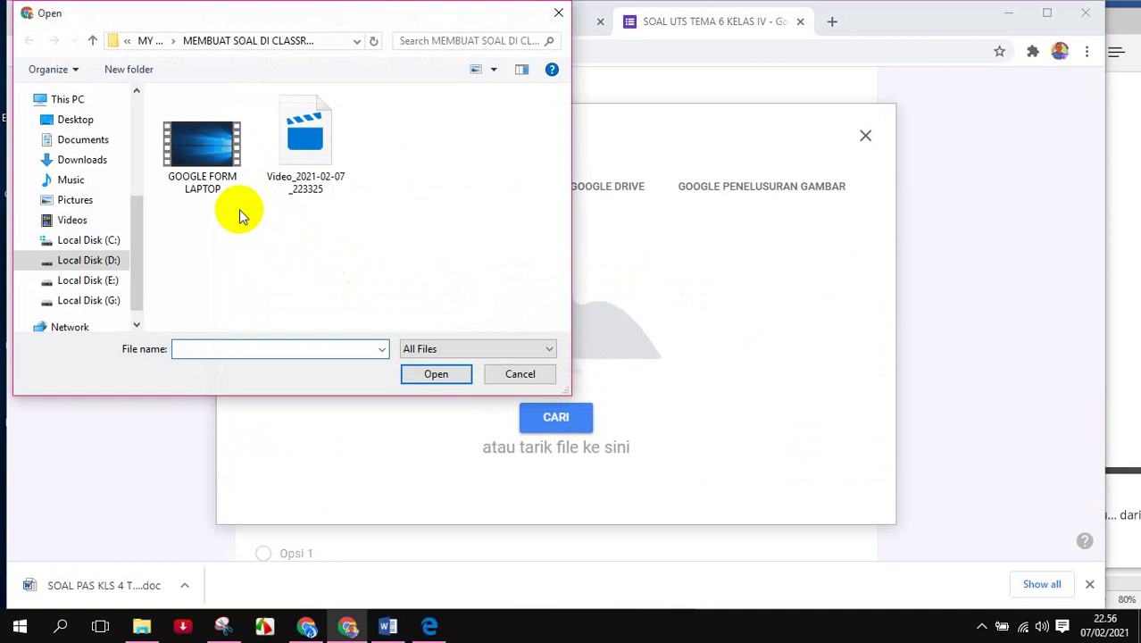
pyautogui.click(76, 258)
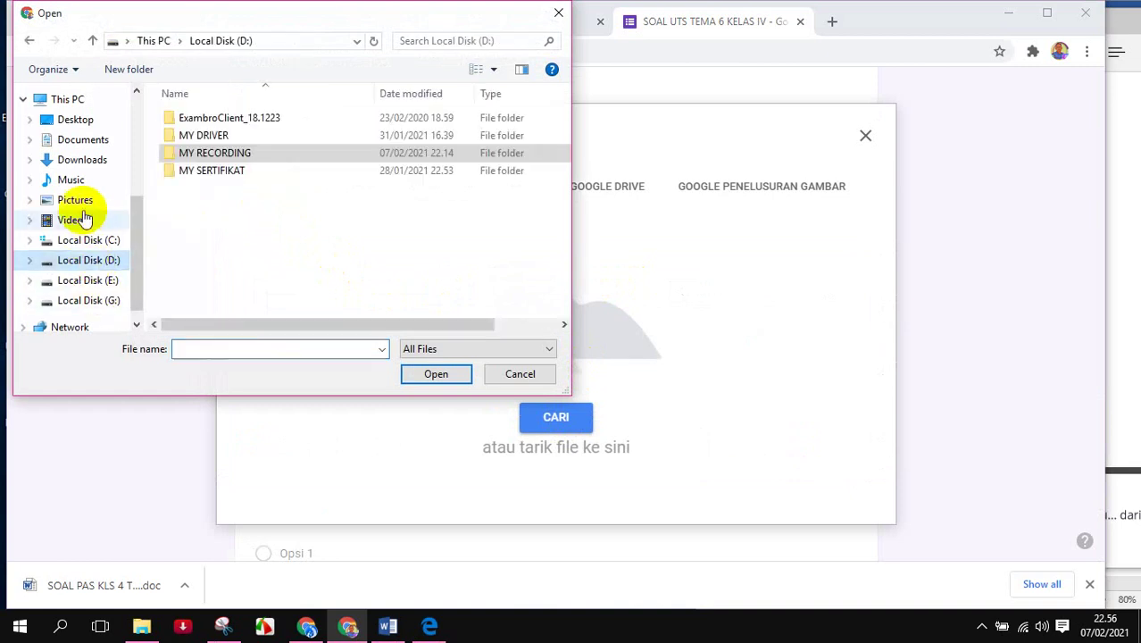
pyautogui.click(79, 201)
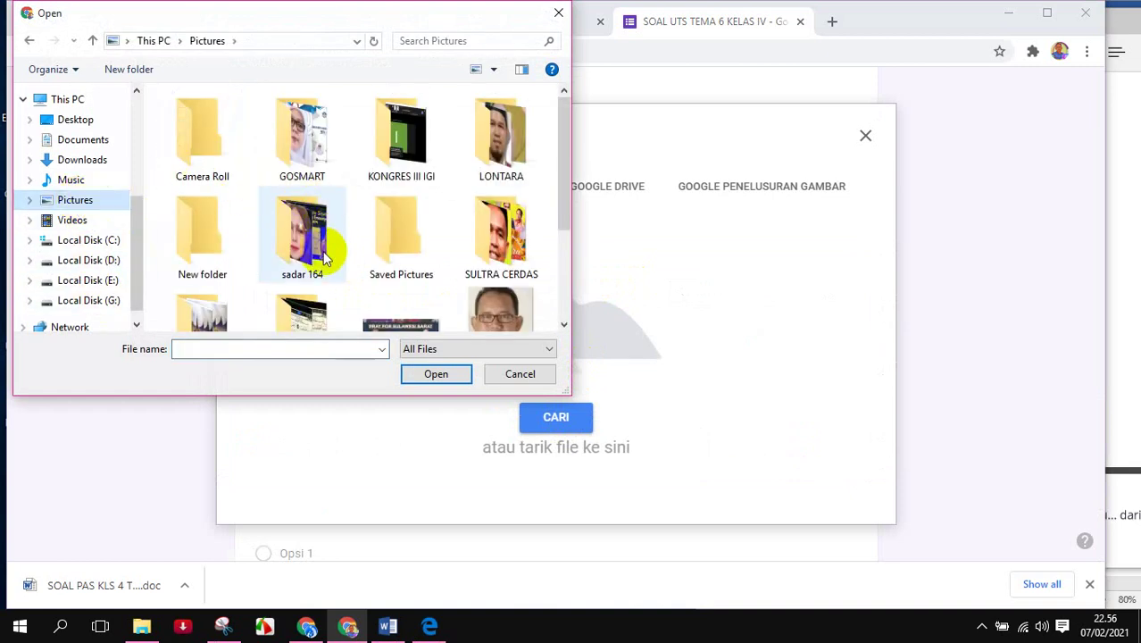
pyautogui.scroll(-1, 327, 169)
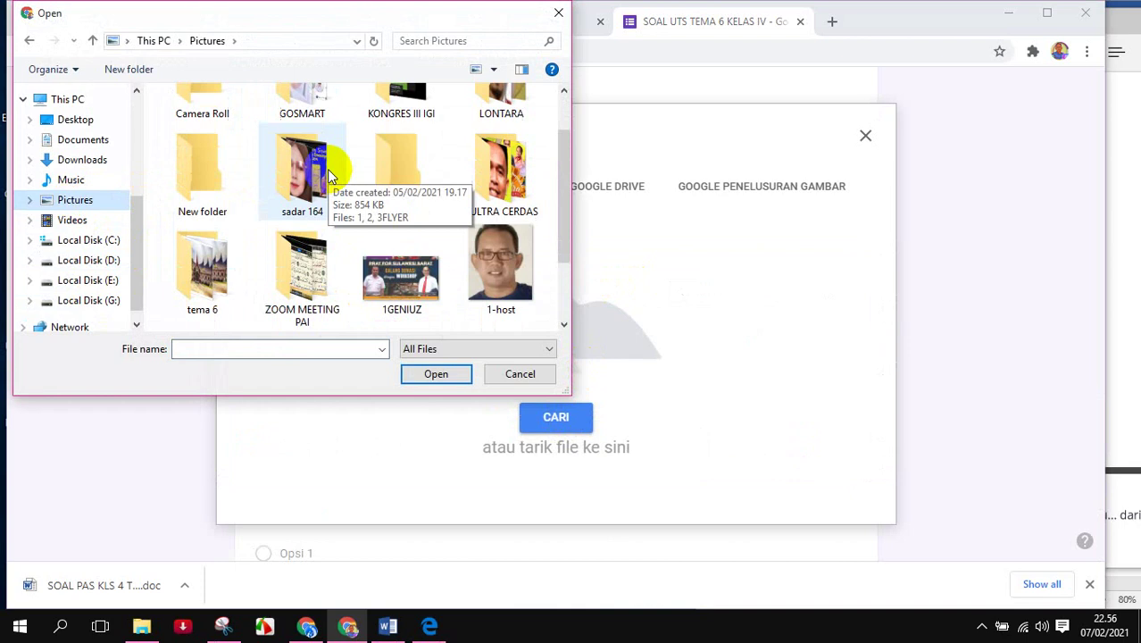
pyautogui.scroll(1, 326, 168)
pyautogui.scroll(-1, 270, 231)
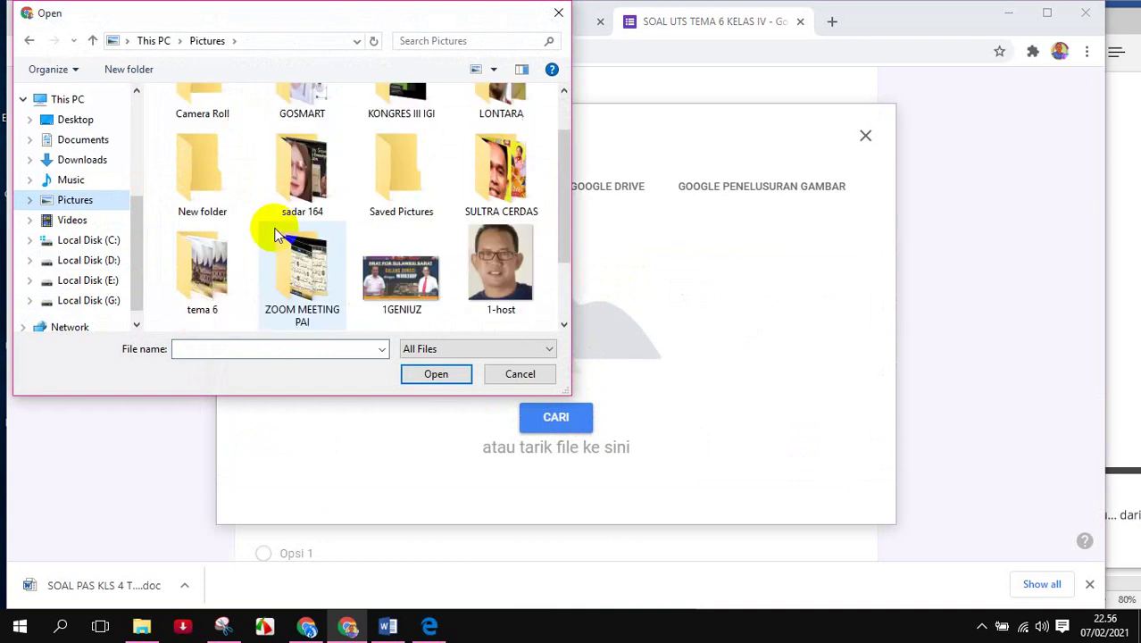
pyautogui.click(202, 280)
pyautogui.doubleClick(202, 280)
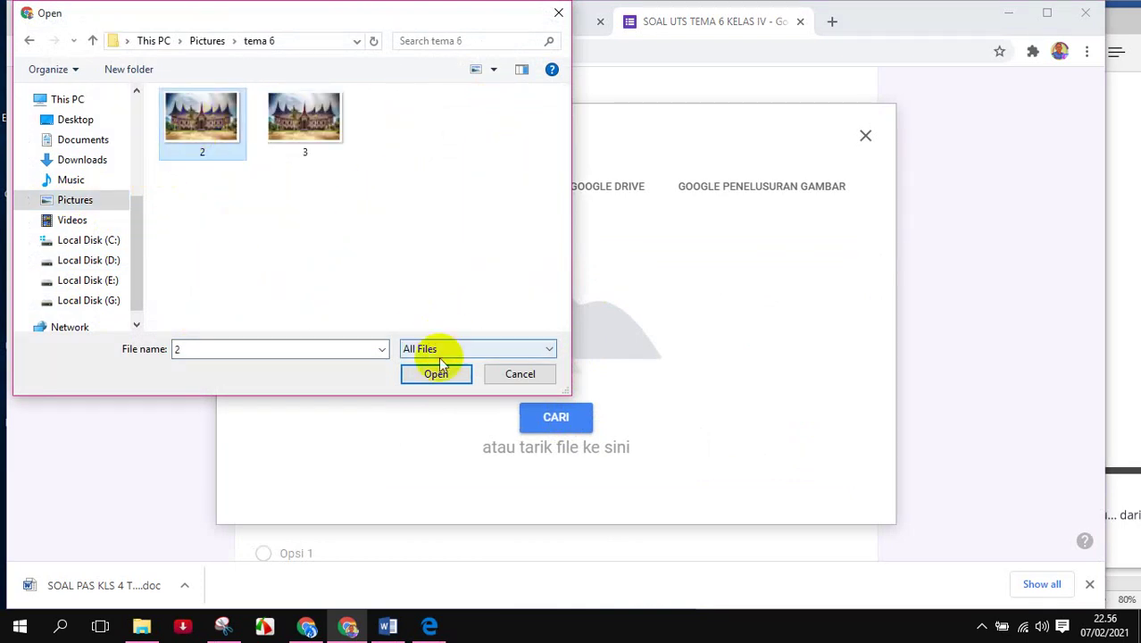
pyautogui.click(434, 380)
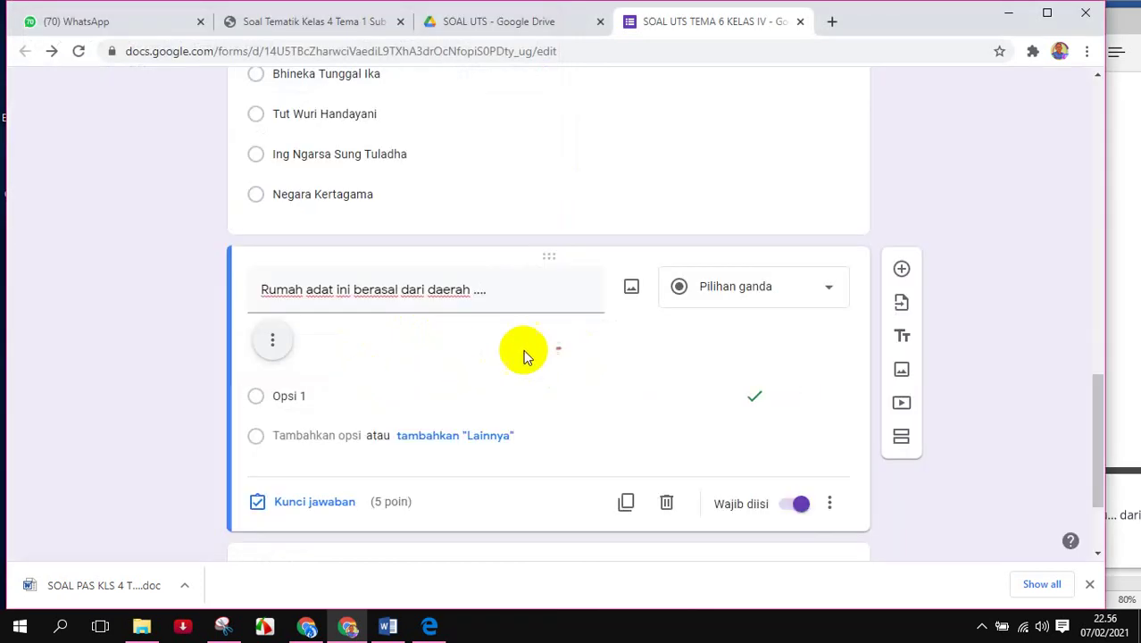
pyautogui.scroll(-2, 424, 374)
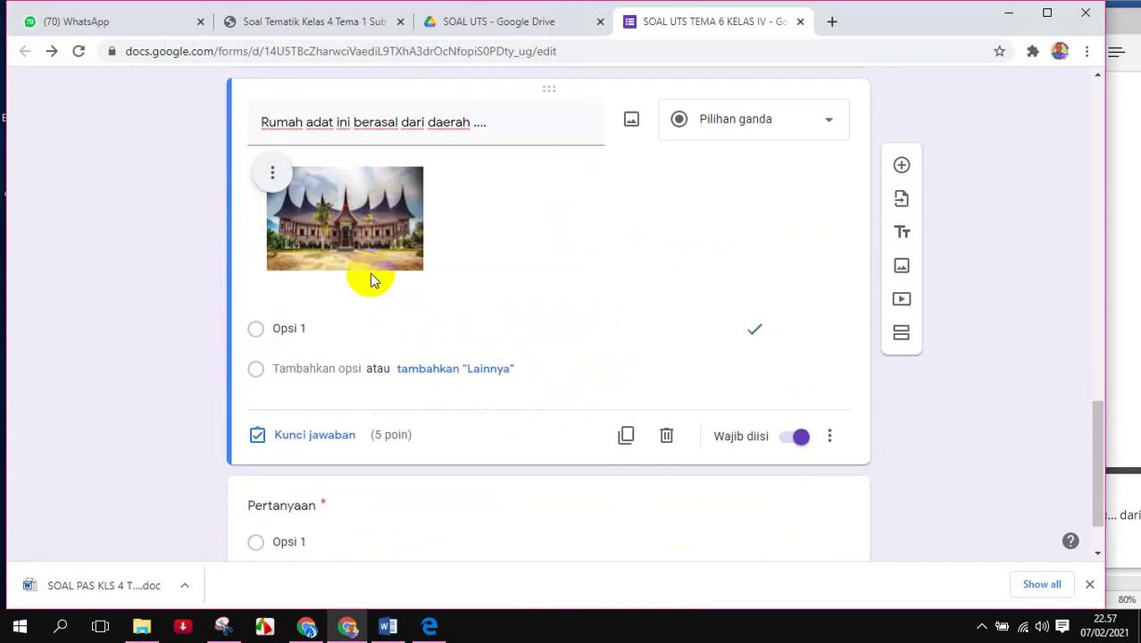
# - Try right alignment for the house picture and settle on centre alignment (Rata tengah)
pyautogui.click(275, 172)
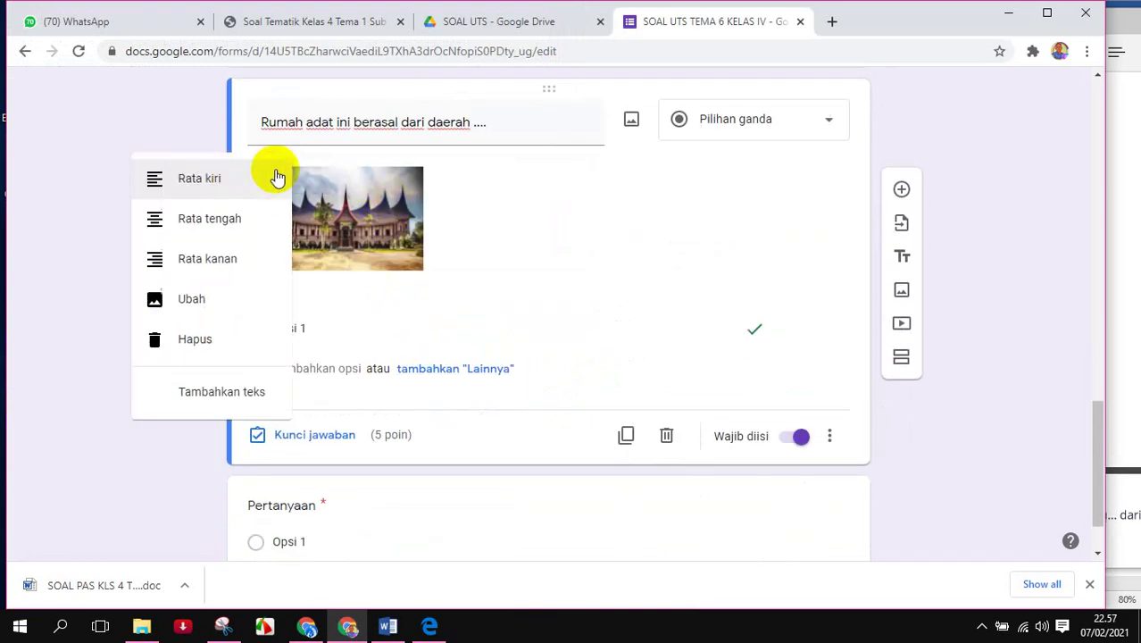
pyautogui.click(157, 220)
pyautogui.click(480, 172)
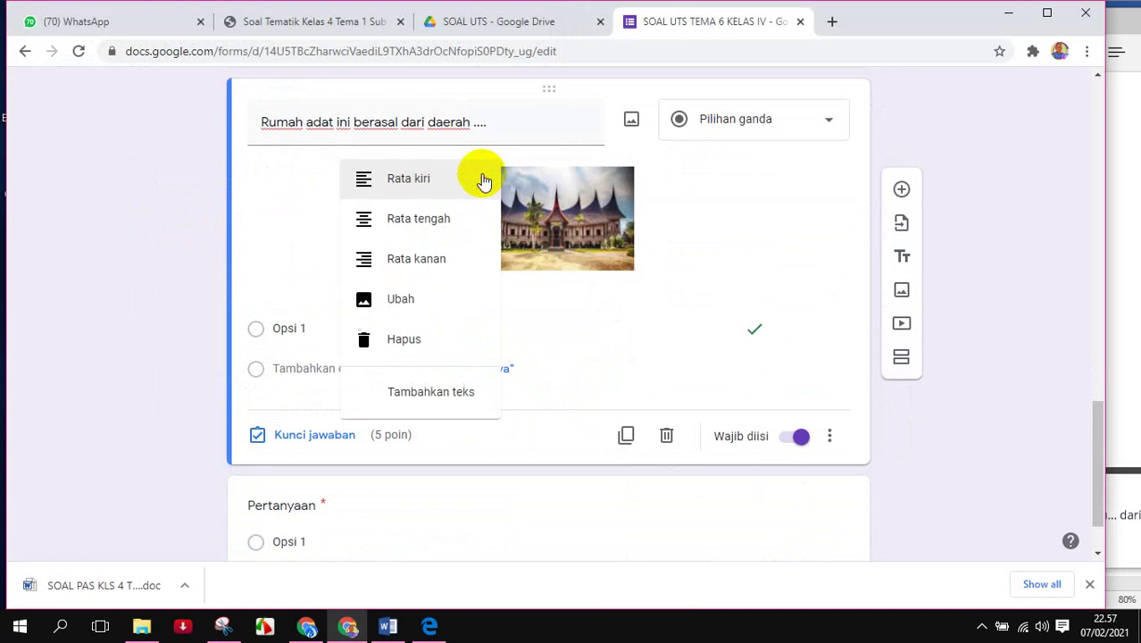
pyautogui.click(401, 258)
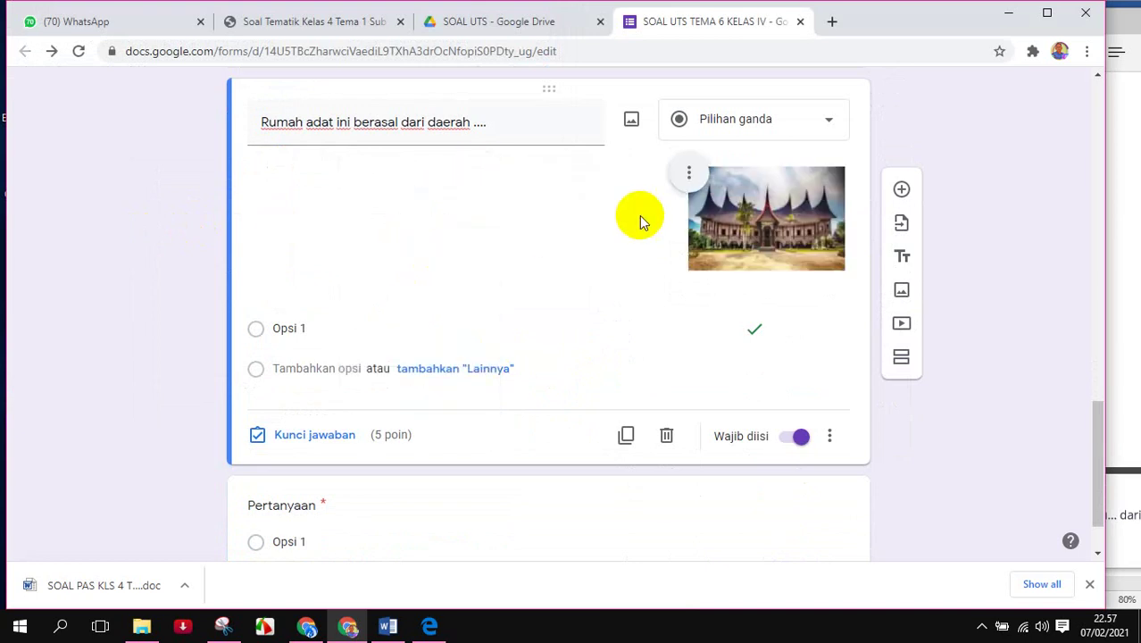
pyautogui.click(690, 174)
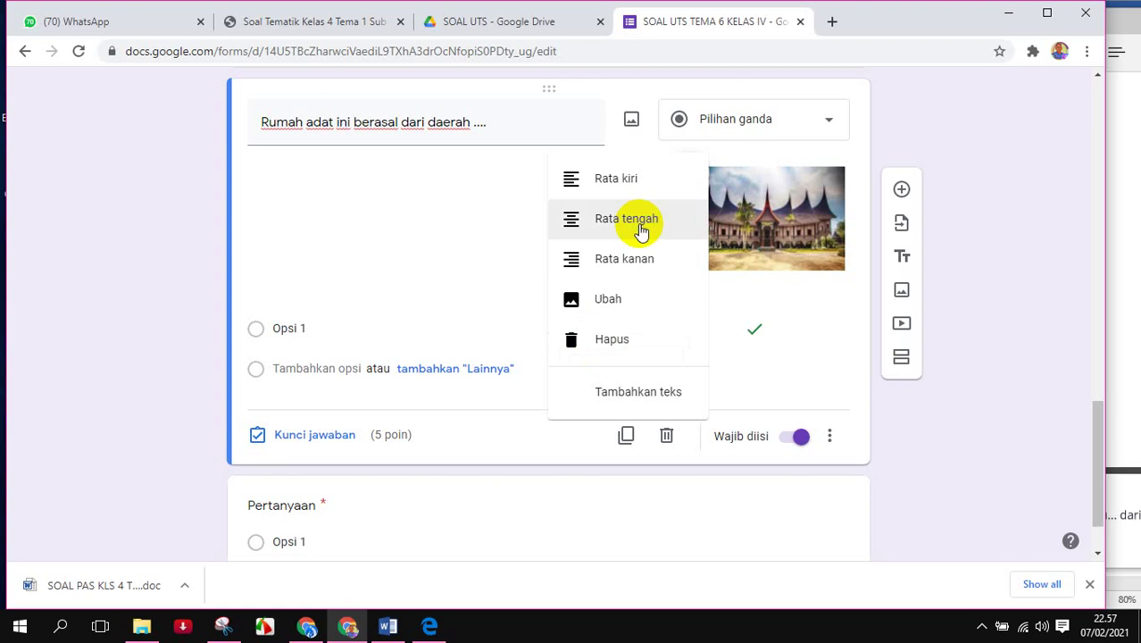
pyautogui.click(570, 217)
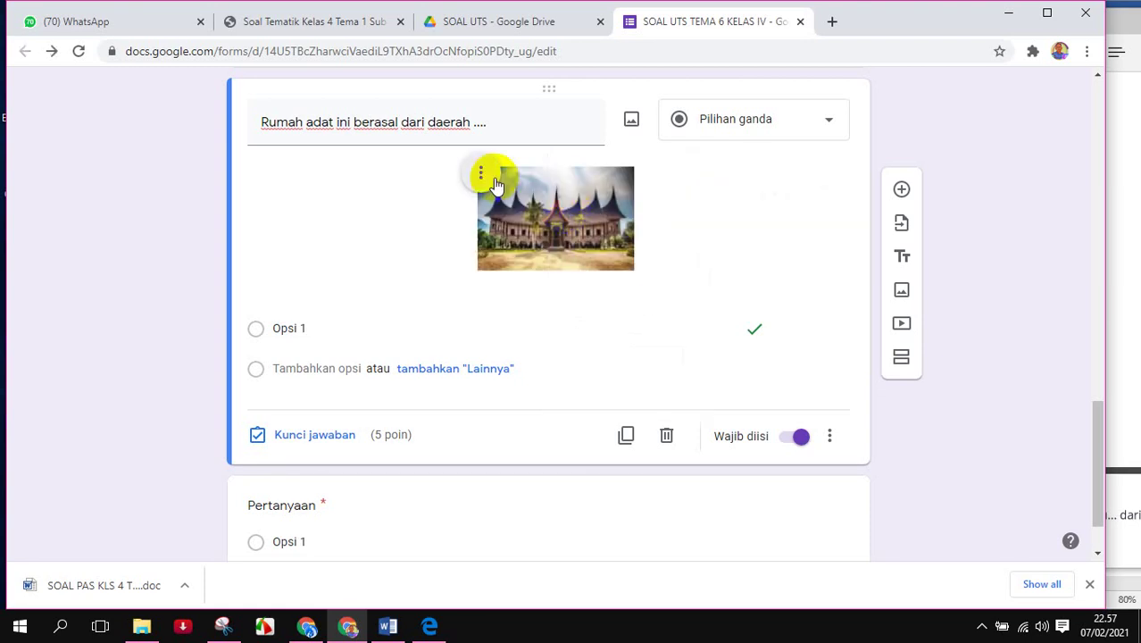
pyautogui.click(706, 227)
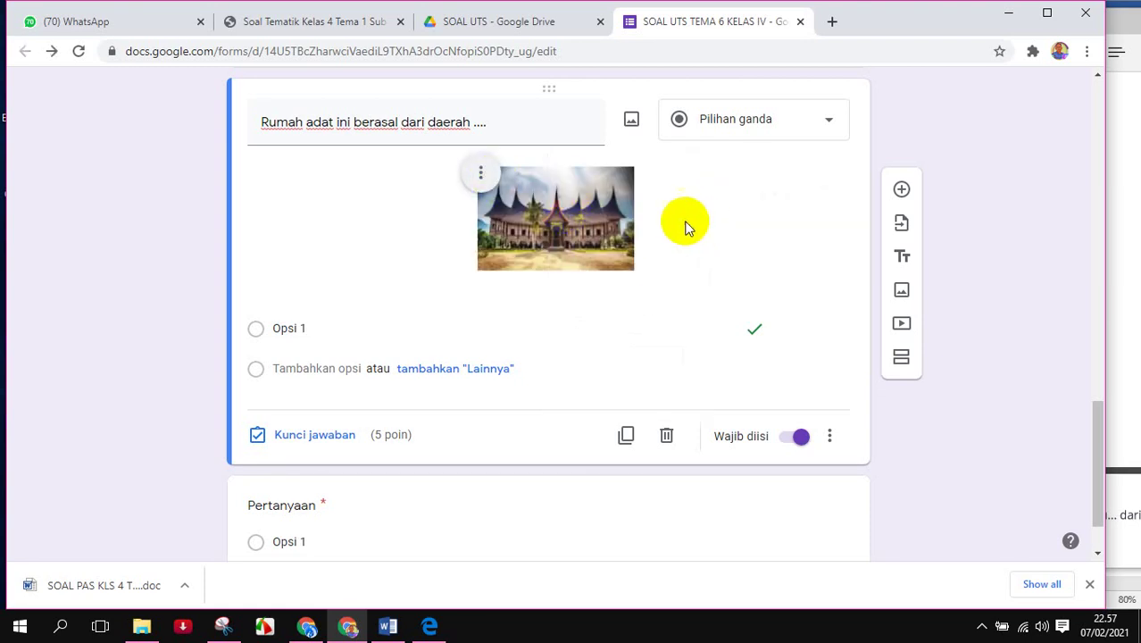
# - Switch to the quiz PDF in Edge and try selecting all four answer options of question 4 together
pyautogui.scroll(-2, 687, 224)
pyautogui.click(326, 250)
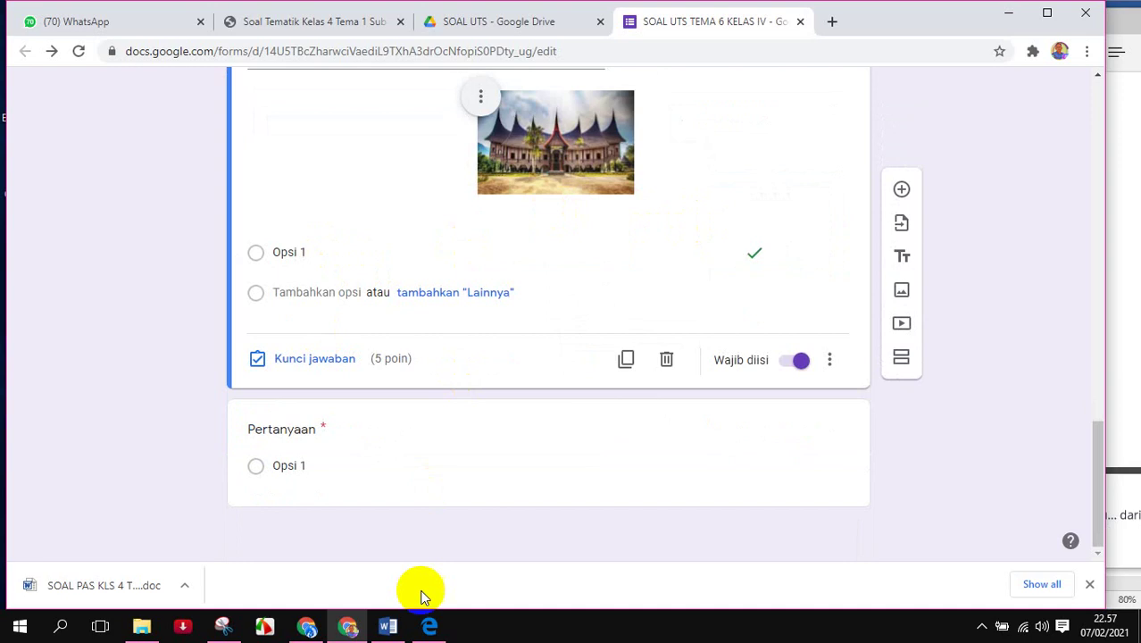
pyautogui.click(430, 625)
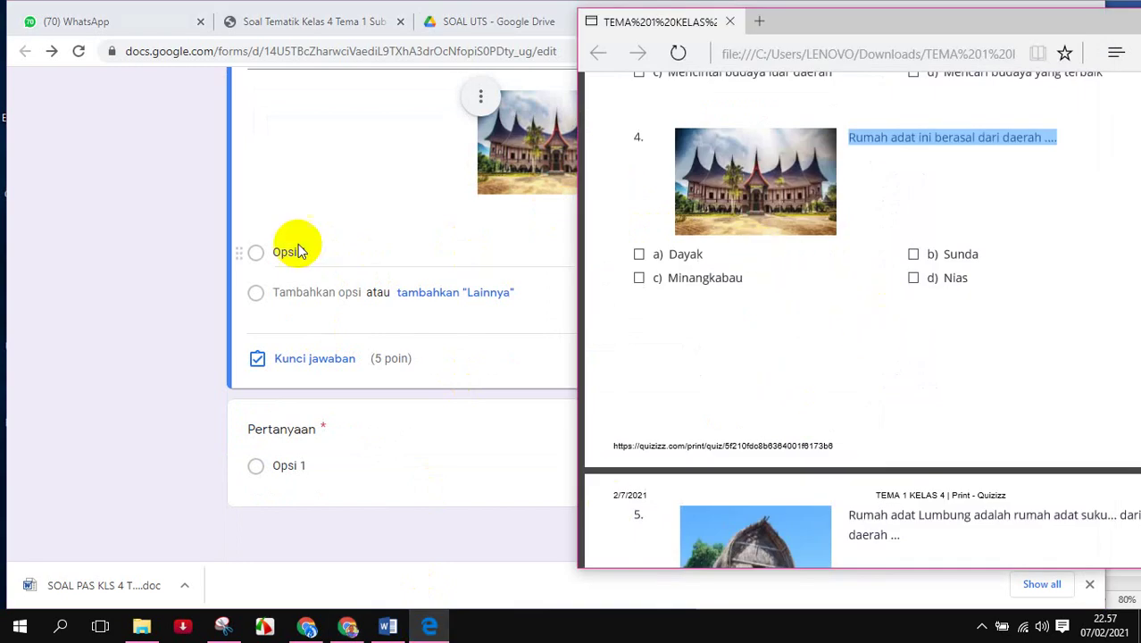
pyautogui.click(801, 255)
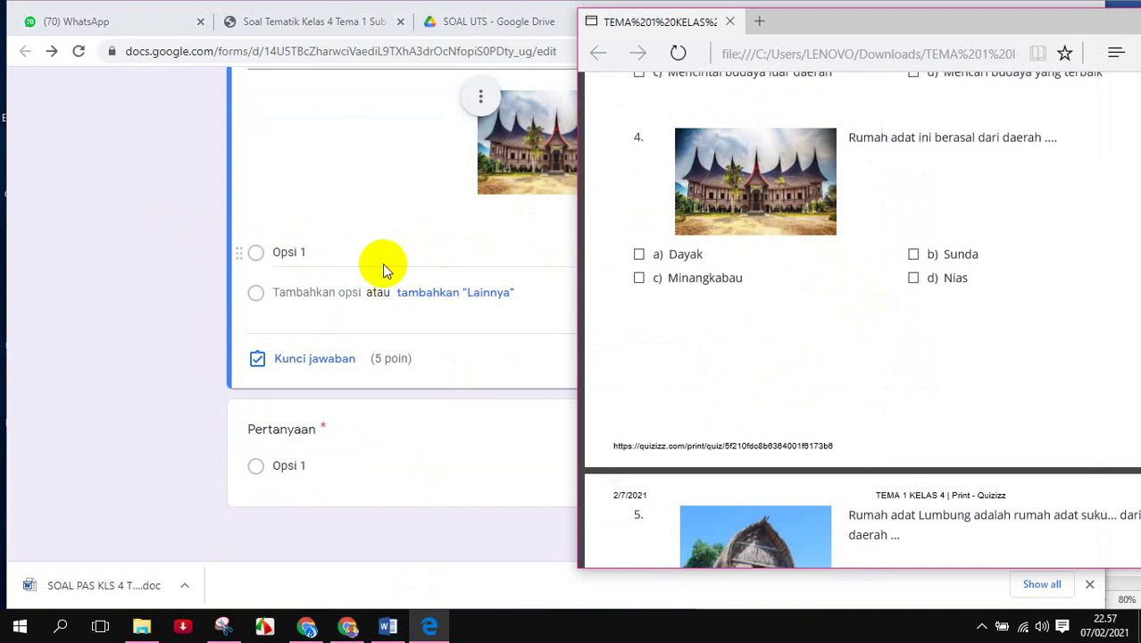
pyautogui.click(271, 251)
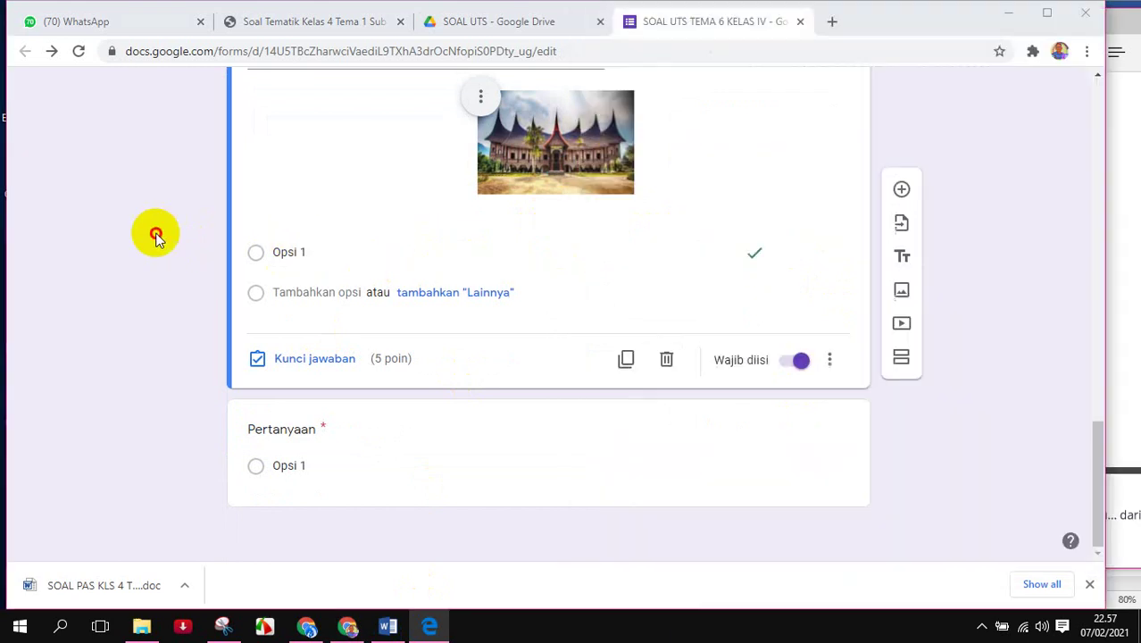
pyautogui.click(1123, 319)
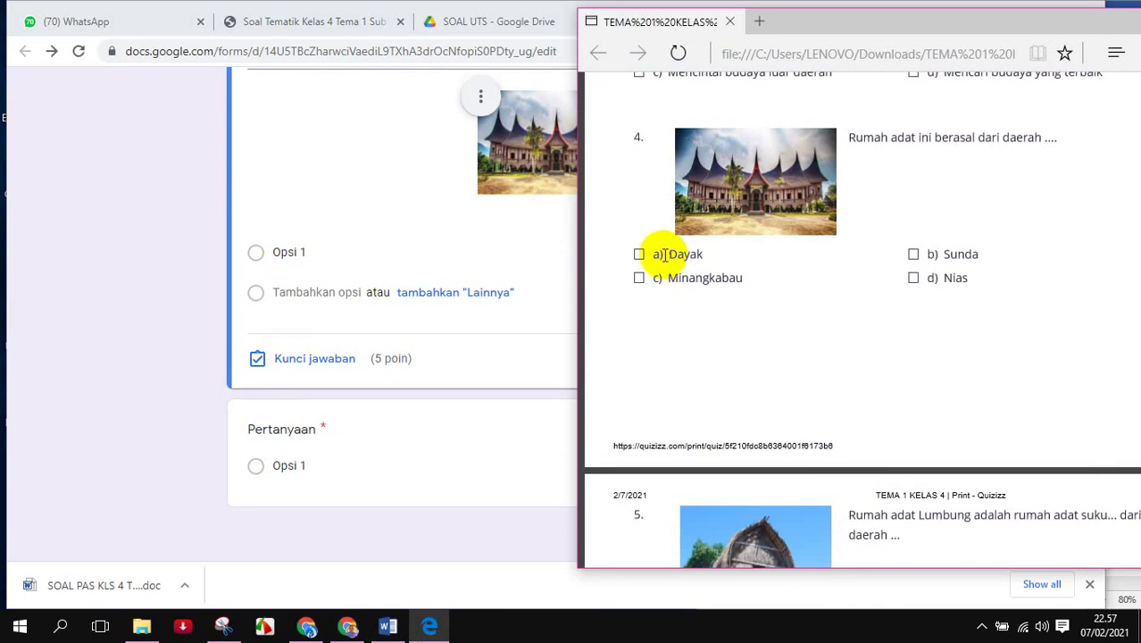
pyautogui.moveTo(653, 254); pyautogui.dragTo(984, 277)
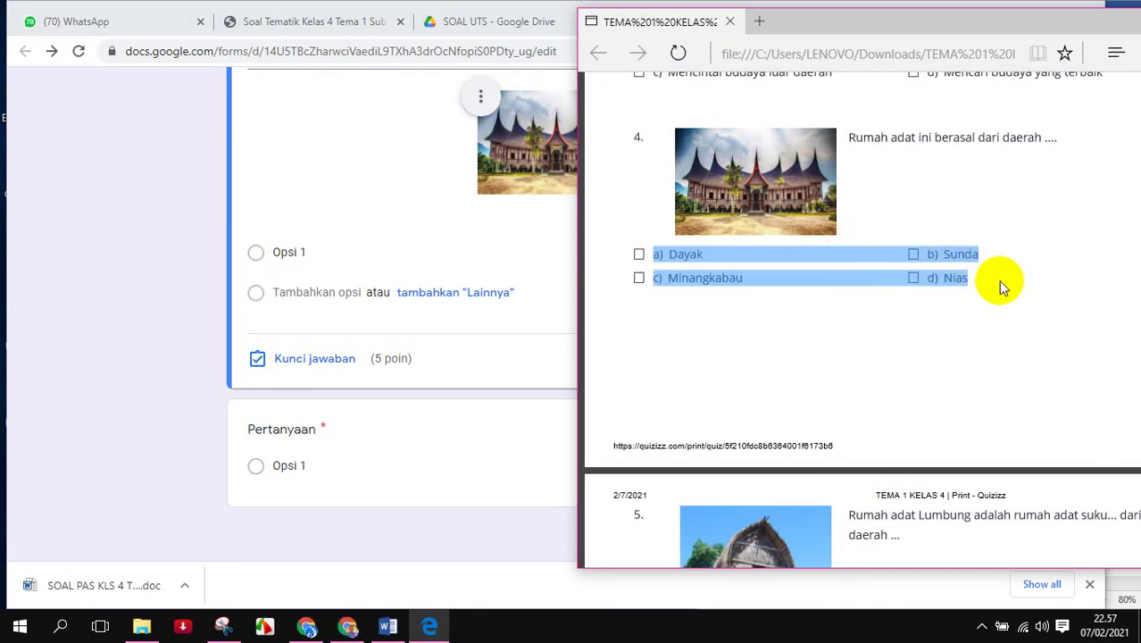
pyautogui.click(1001, 284)
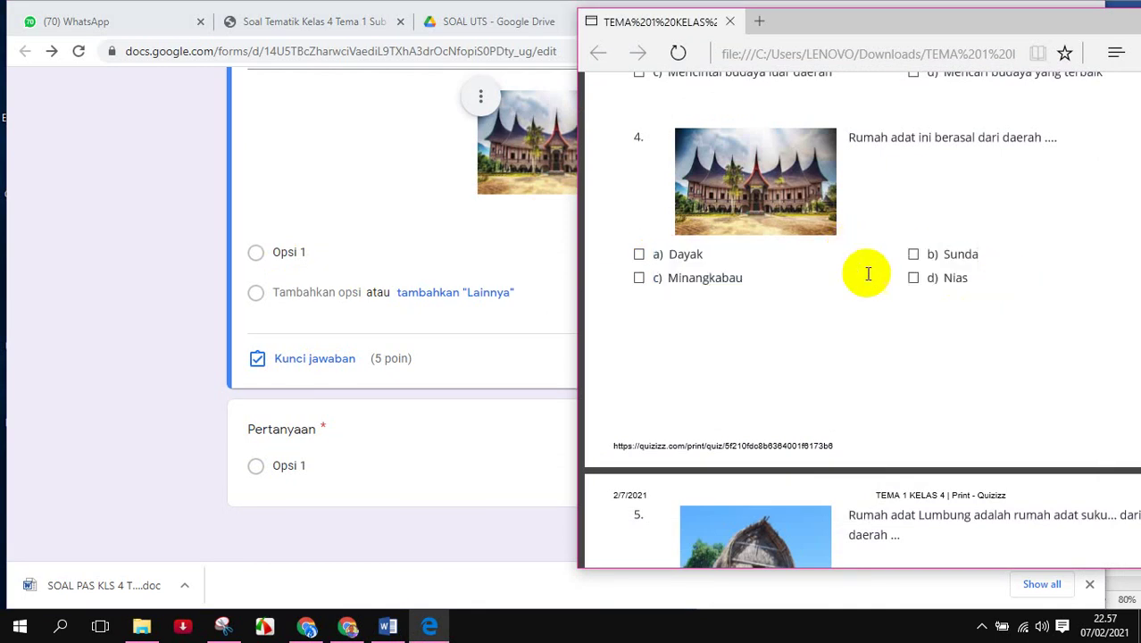
# - Copy the answer "Dayak" from question 4 in the PDF into the rumah adat question's first option
pyautogui.moveTo(669, 257); pyautogui.dragTo(698, 254)
pyautogui.hotkey('ctrl', 'c')
pyautogui.click(701, 255)
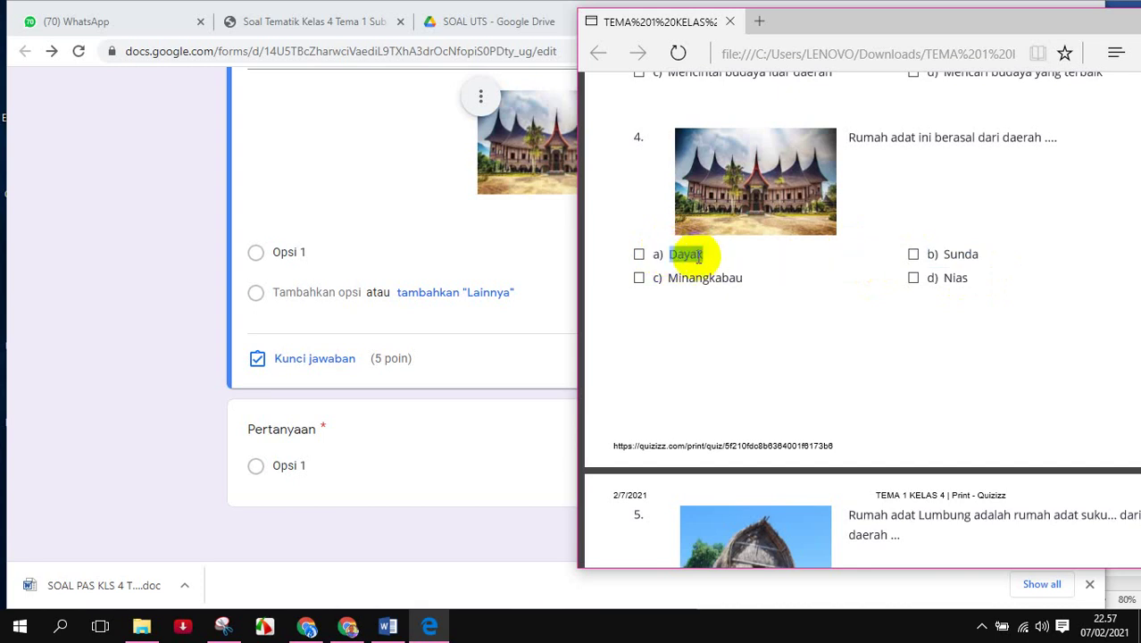
pyautogui.click(305, 252)
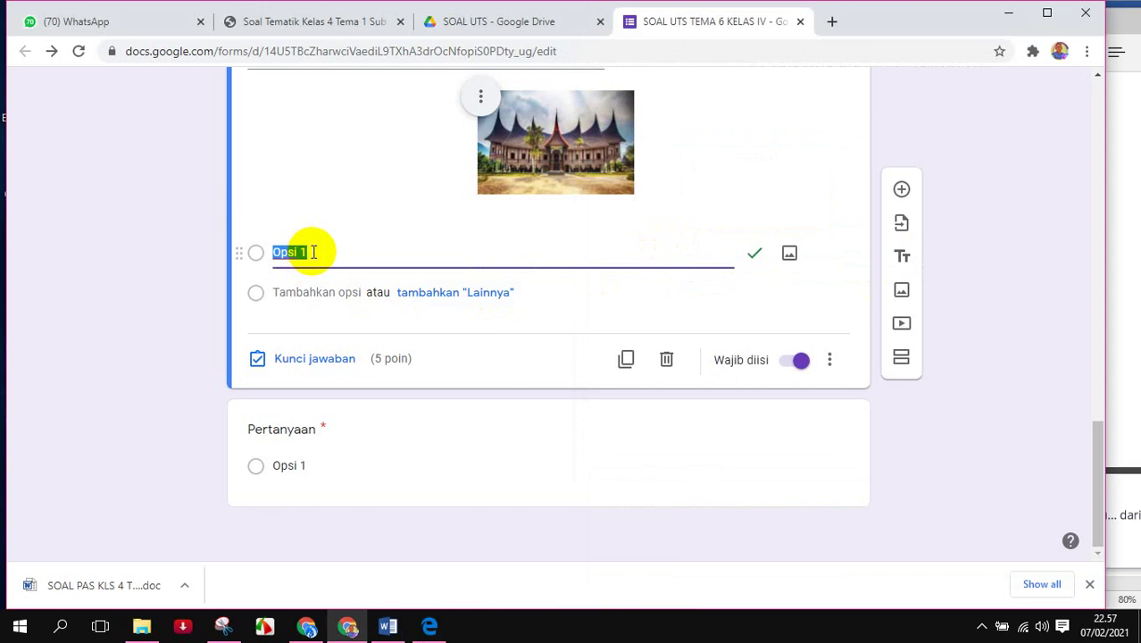
pyautogui.hotkey('ctrl', 'v')
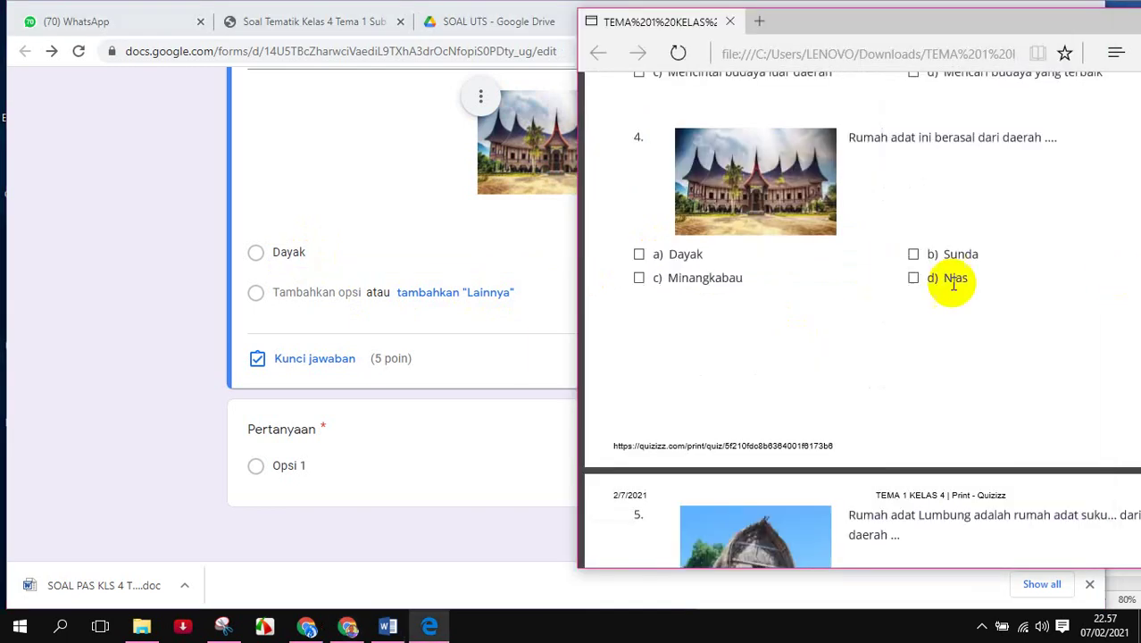
# - Copy the answer "Minangkabau" from the PDF into the rumah adat question as its second option
pyautogui.click(1117, 288)
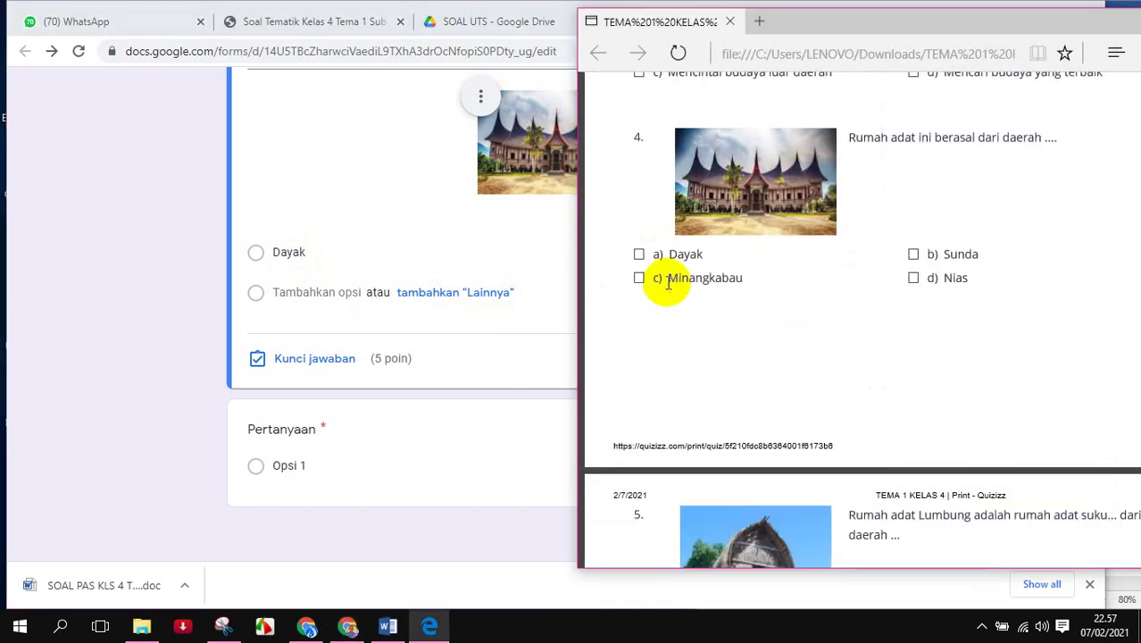
pyautogui.moveTo(667, 280); pyautogui.dragTo(746, 277)
pyautogui.hotkey('ctrl', 'c')
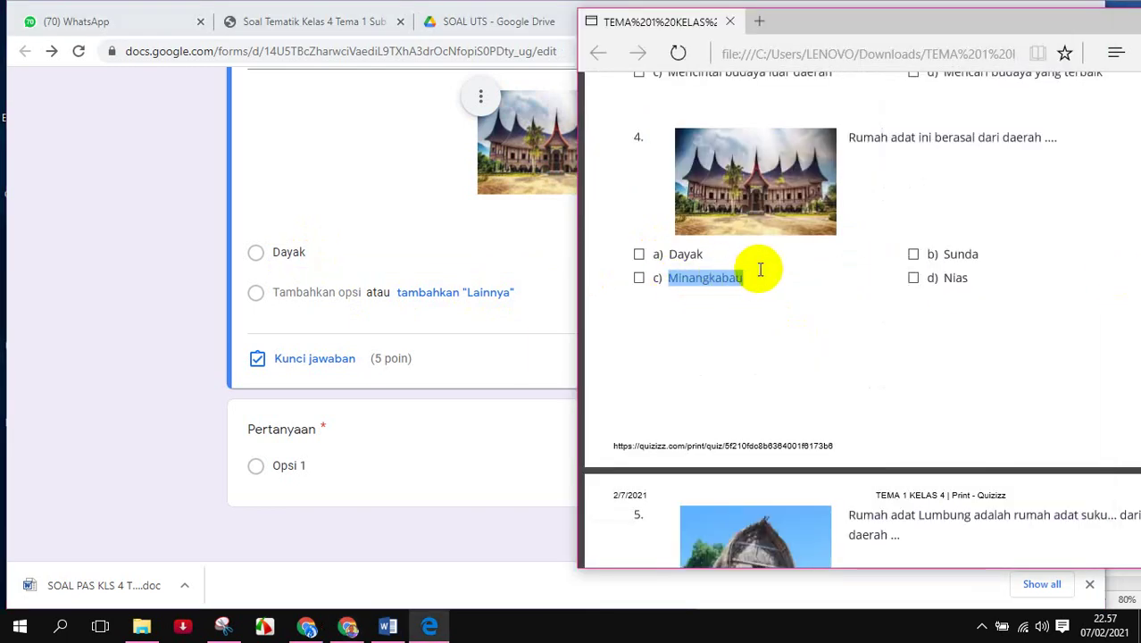
pyautogui.click(286, 296)
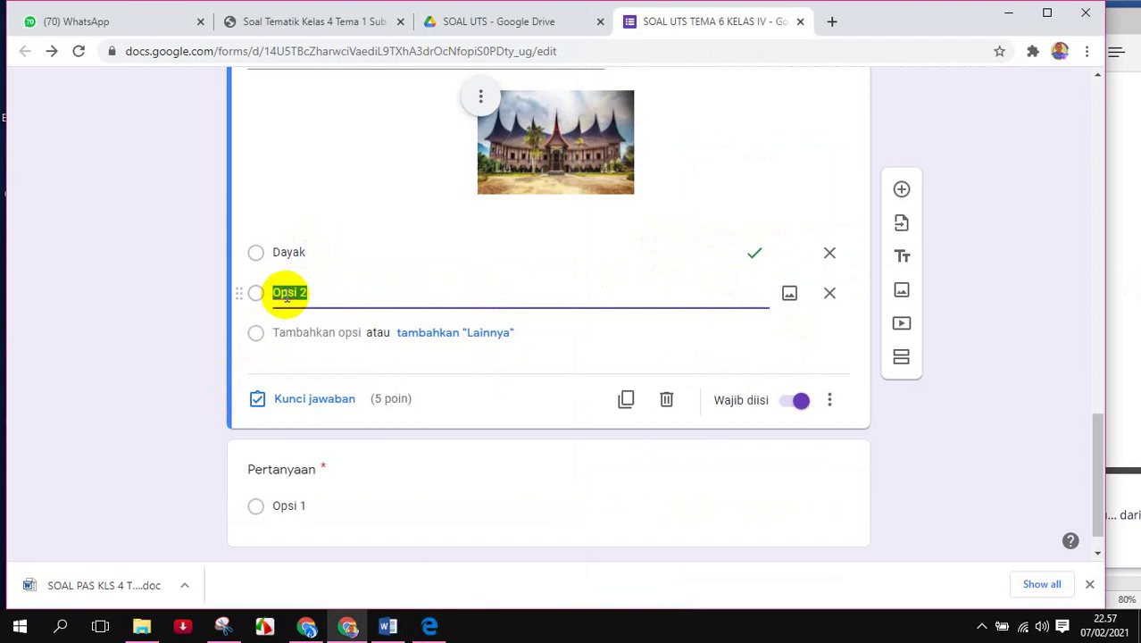
pyautogui.hotkey('ctrl', 'v')
# - Copy the answer "Sunda" from the PDF into the rumah adat question as its third option
pyautogui.click(1127, 298)
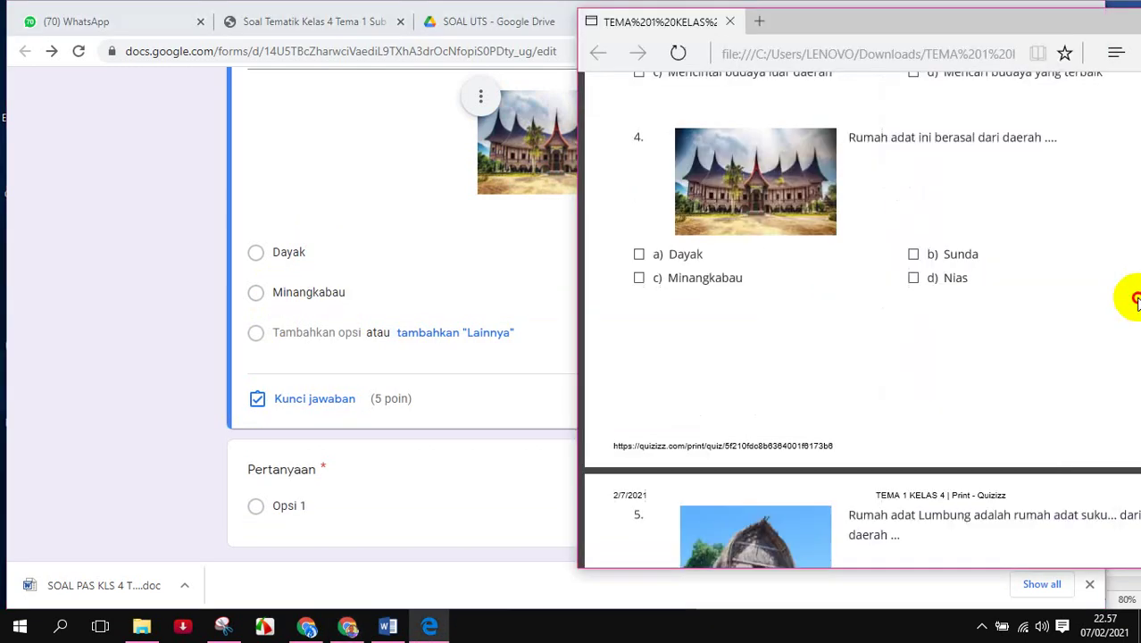
pyautogui.moveTo(942, 254); pyautogui.dragTo(971, 255)
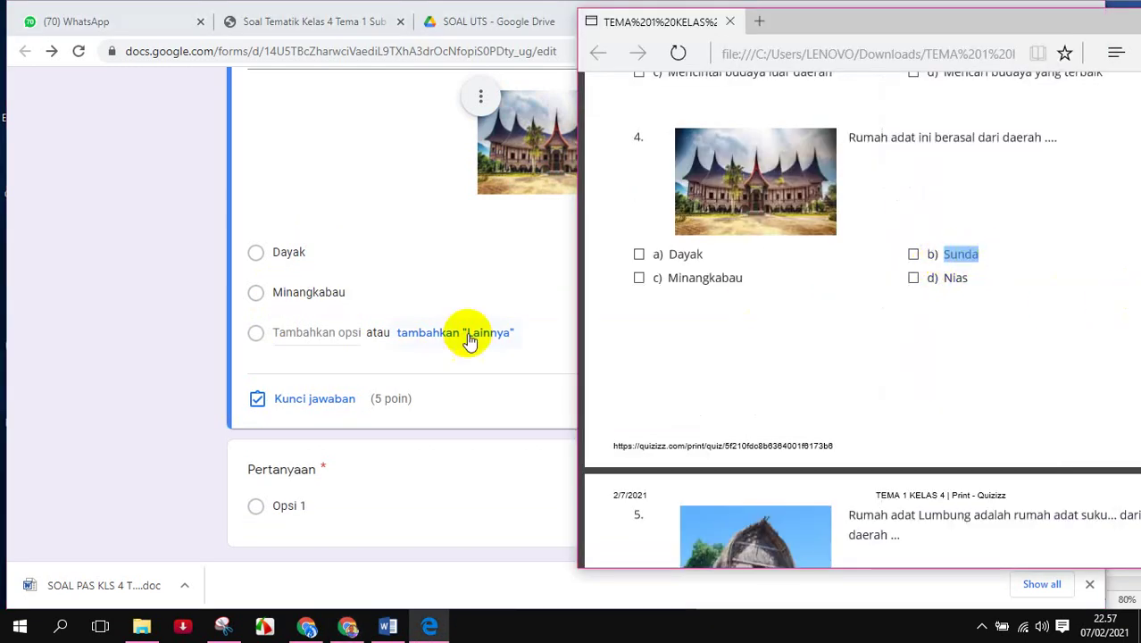
pyautogui.doubleClick(484, 254)
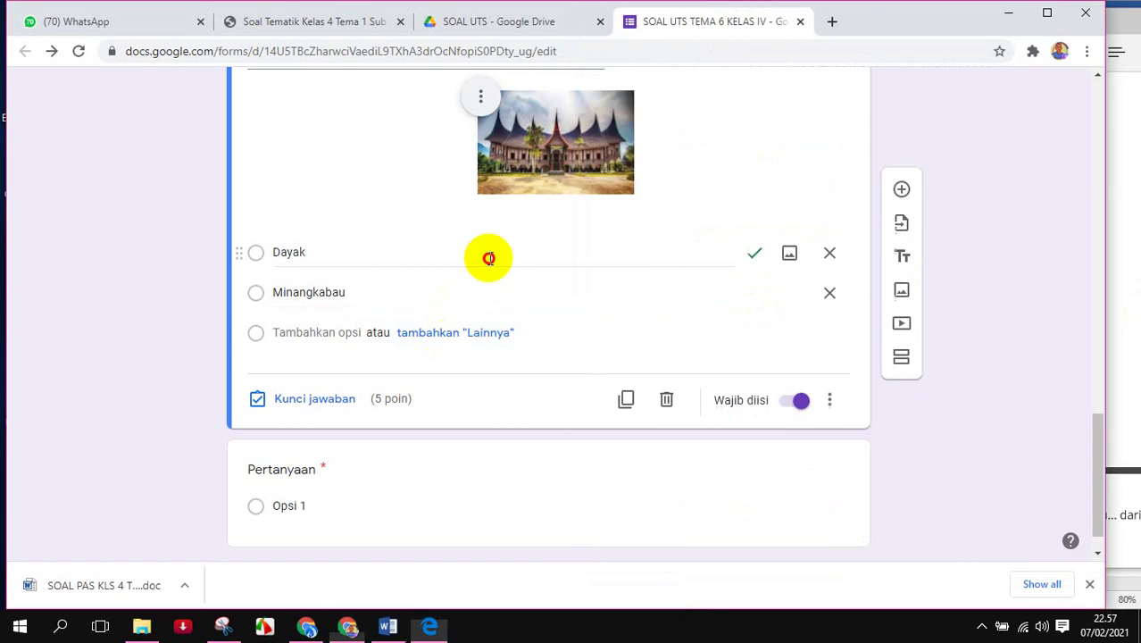
pyautogui.click(281, 332)
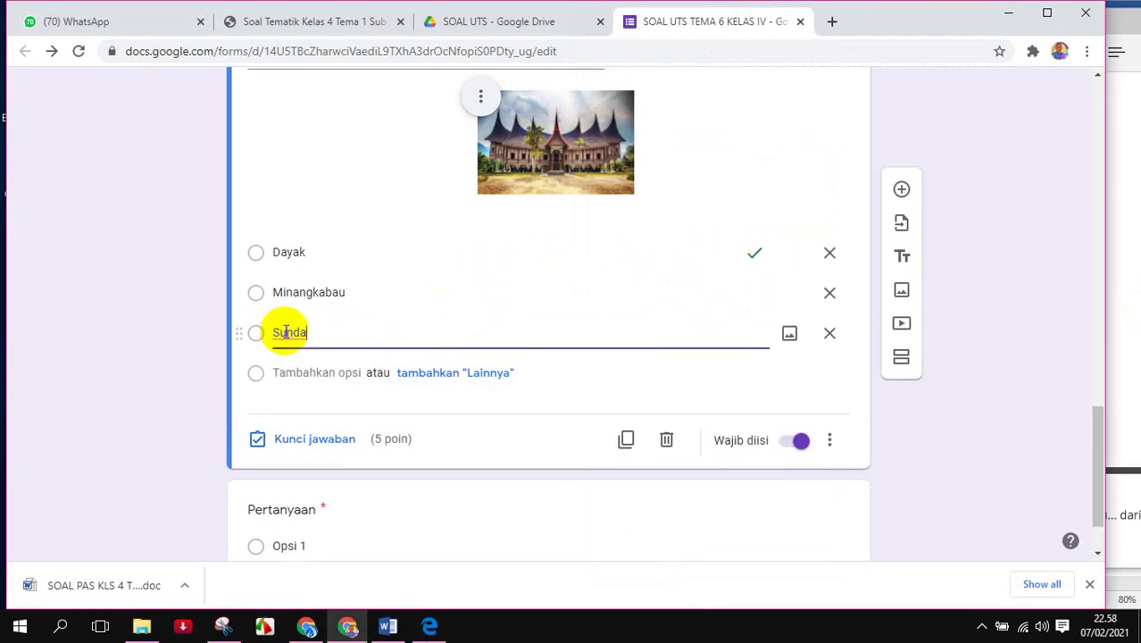
pyautogui.write('Sunda')
# - Copy the answer "Nias" from the PDF into the rumah adat question as its fourth option
pyautogui.click(1123, 290)
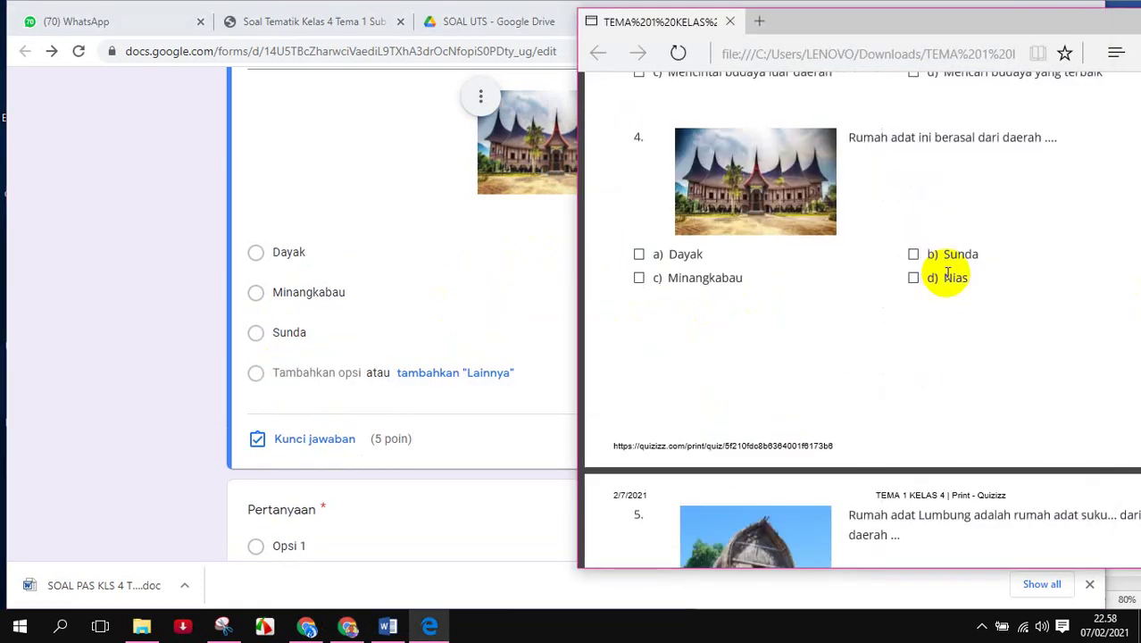
pyautogui.moveTo(948, 278); pyautogui.dragTo(971, 279)
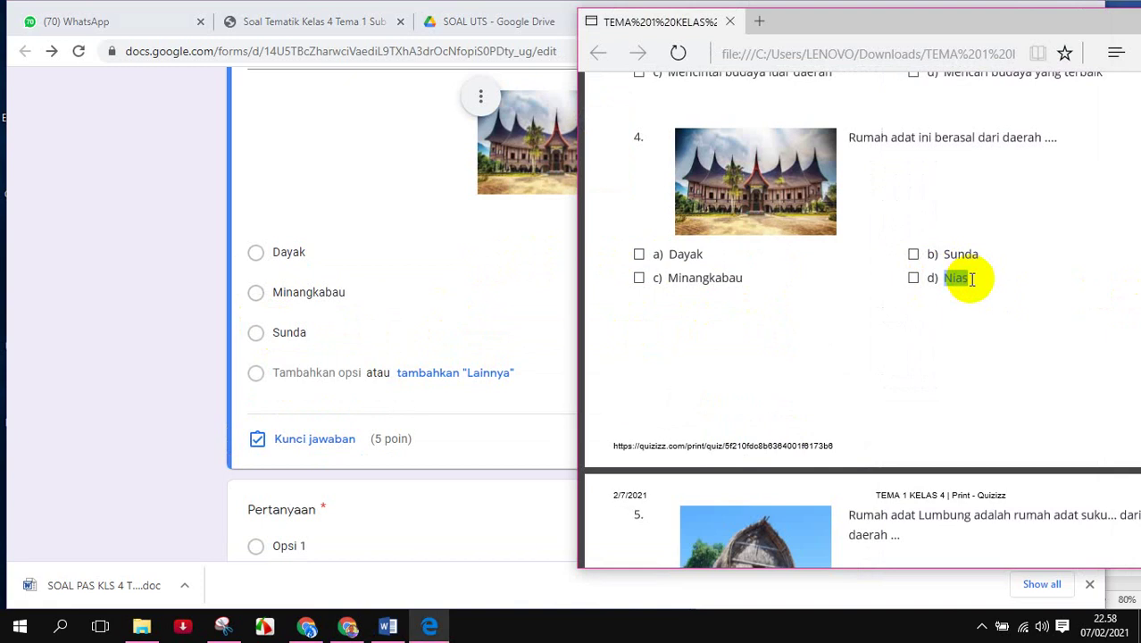
pyautogui.click(287, 373)
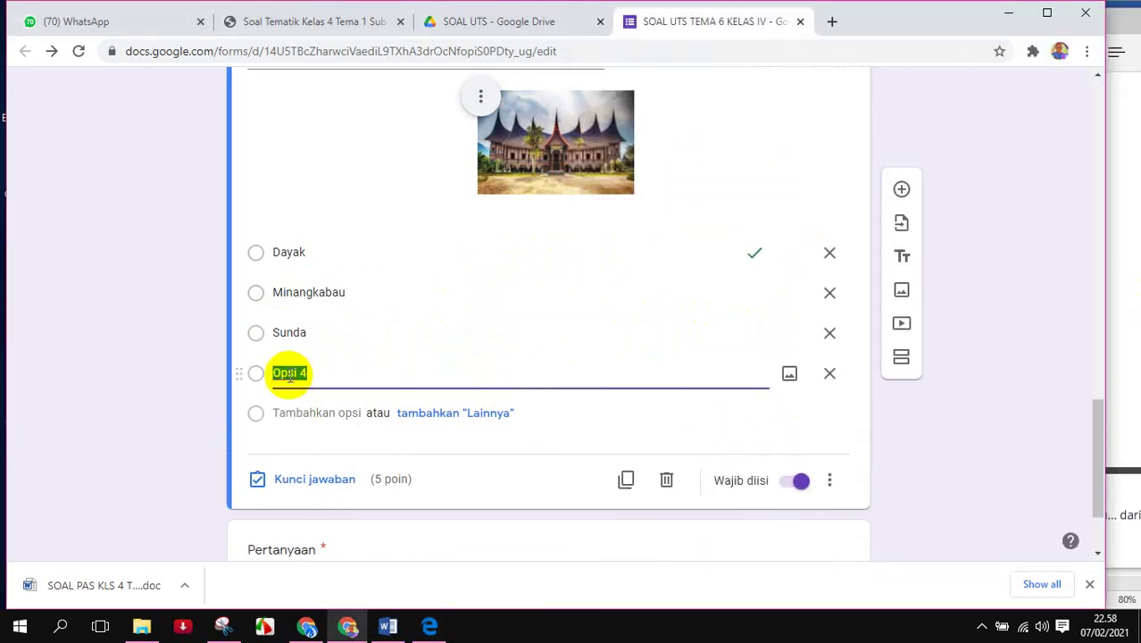
pyautogui.click(134, 370)
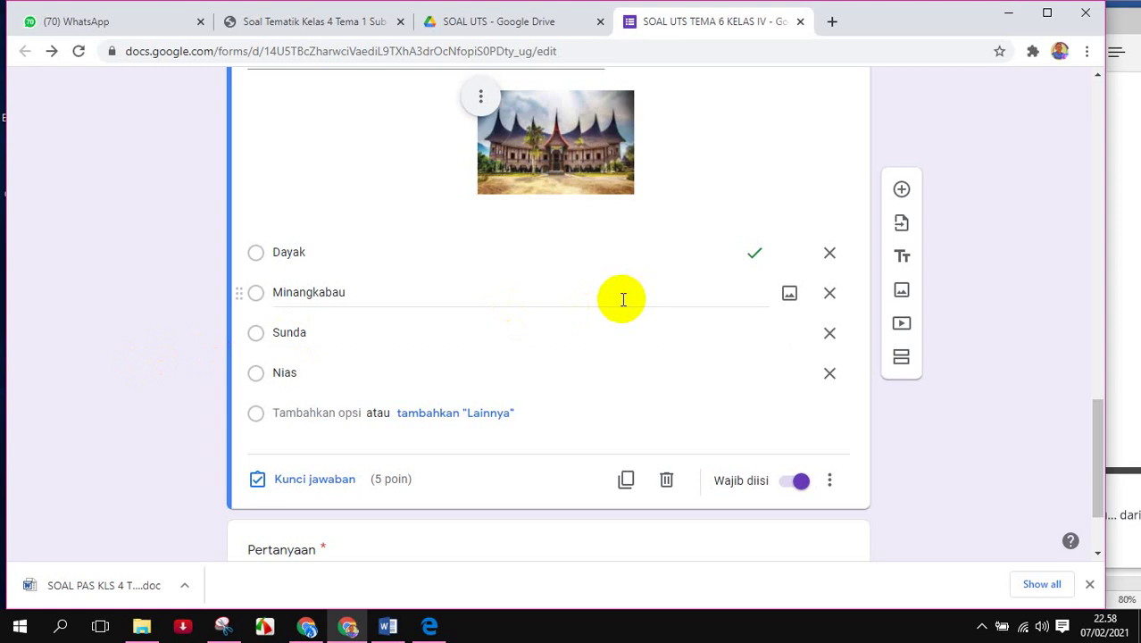
# - Set Minangkabau as the only correct answer in the rumah adat question's answer key, deselecting Dayak
pyautogui.click(261, 487)
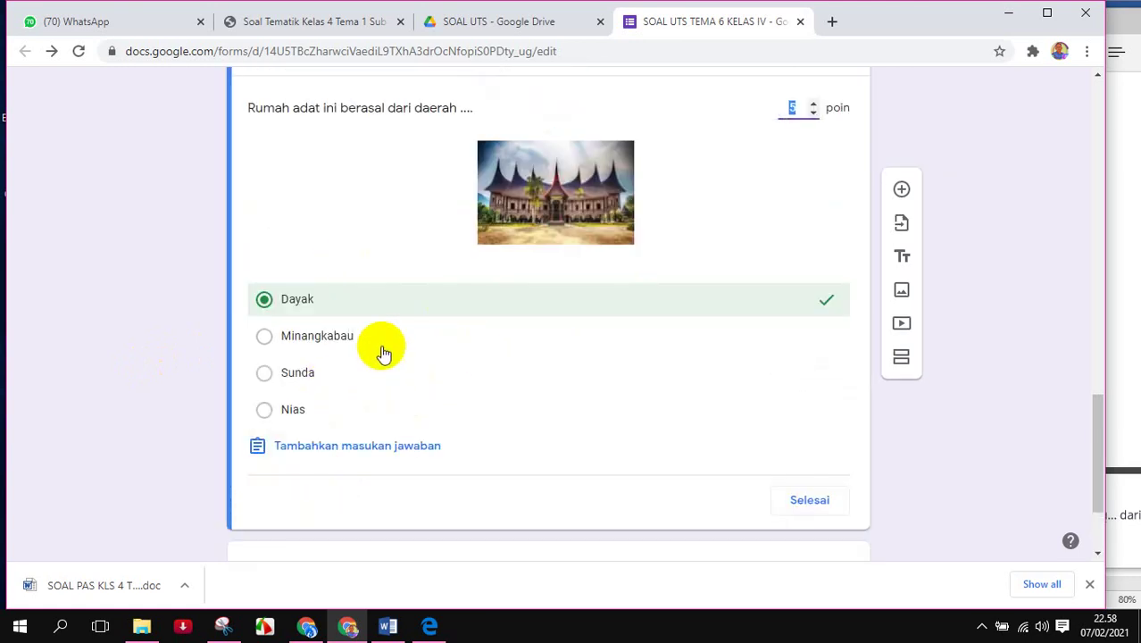
pyautogui.click(381, 350)
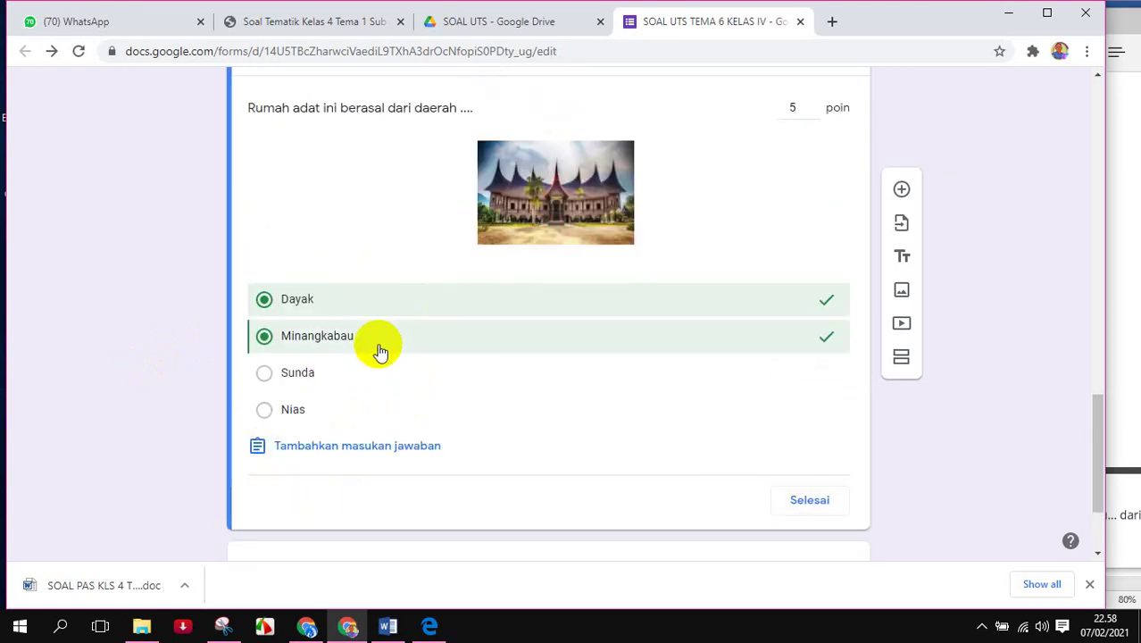
pyautogui.click(746, 308)
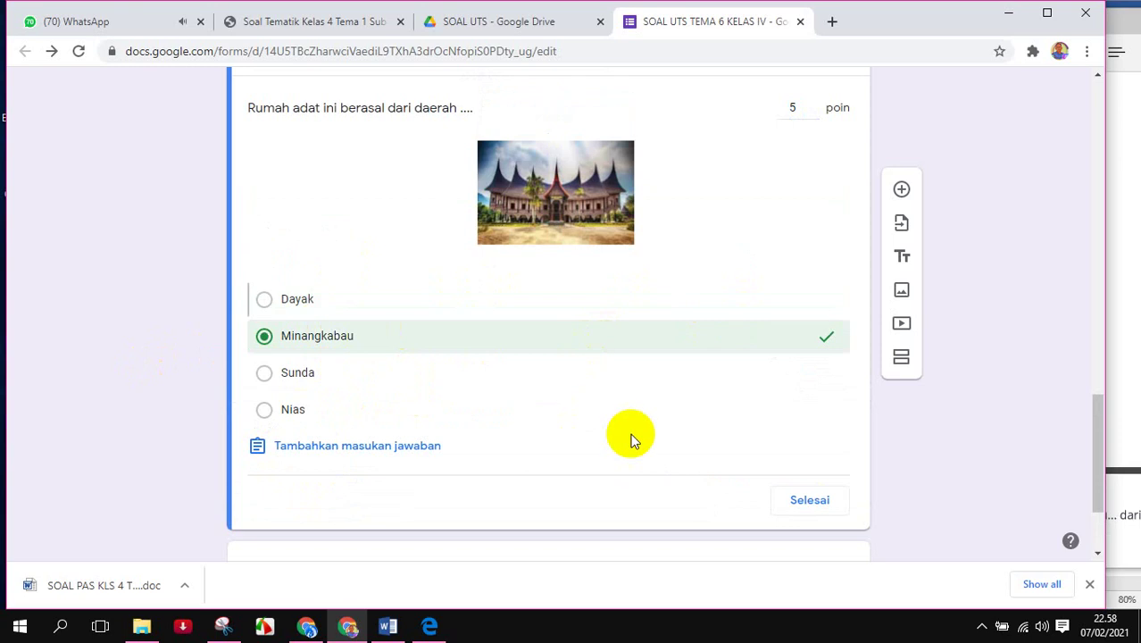
pyautogui.click(806, 502)
# - Review the rumah adat question and examine the add-image control (Tambahkan gambar) of its Dayak, Minangkabau and Sunda options
pyautogui.scroll(-3, 455, 352)
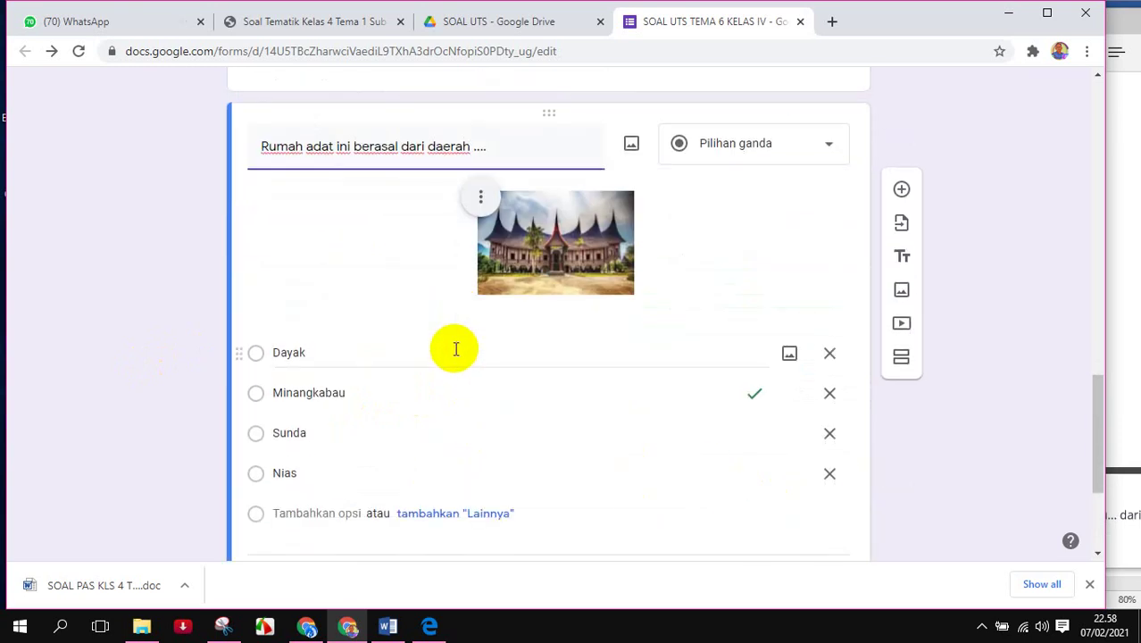
pyautogui.scroll(-1, 454, 352)
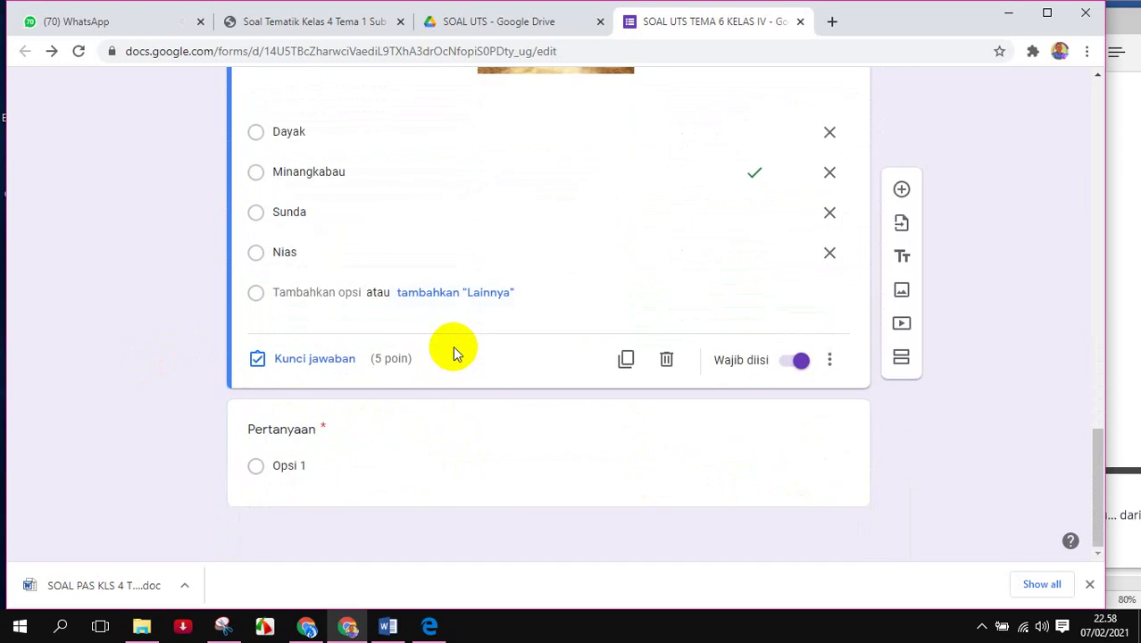
pyautogui.scroll(6, 451, 350)
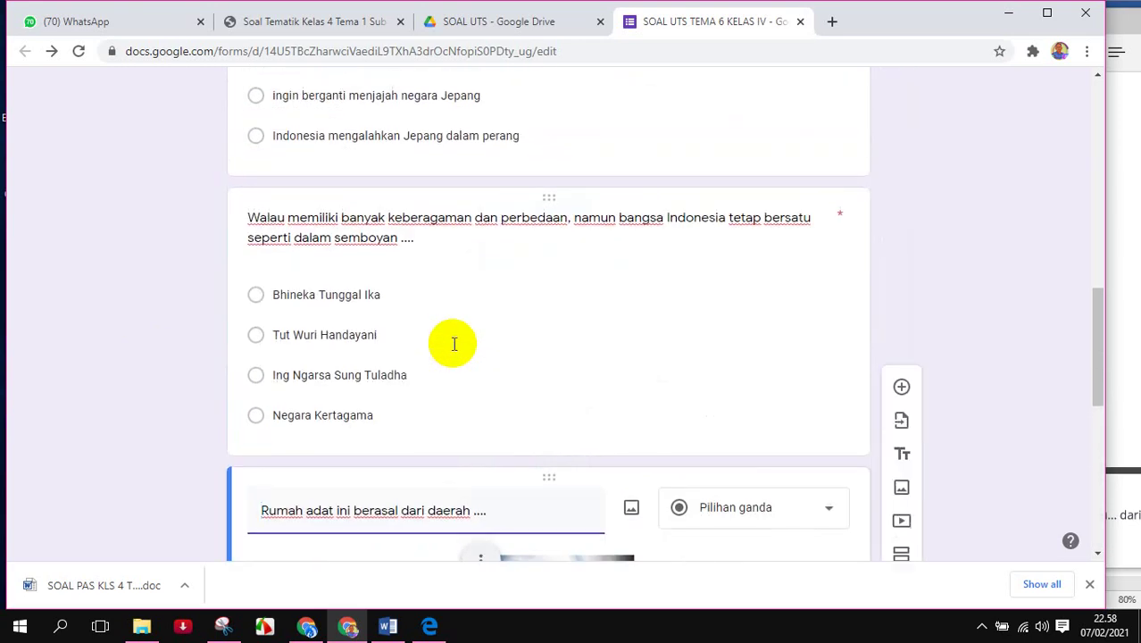
pyautogui.scroll(-5, 451, 350)
pyautogui.scroll(-2, 452, 348)
pyautogui.scroll(2, 452, 349)
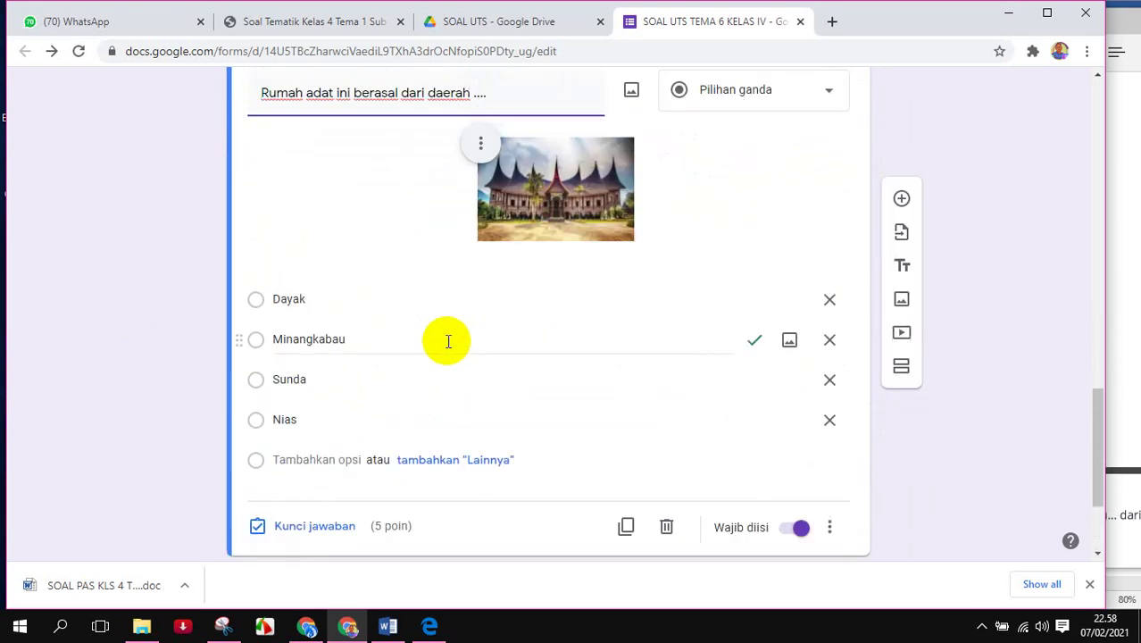
pyautogui.click(384, 300)
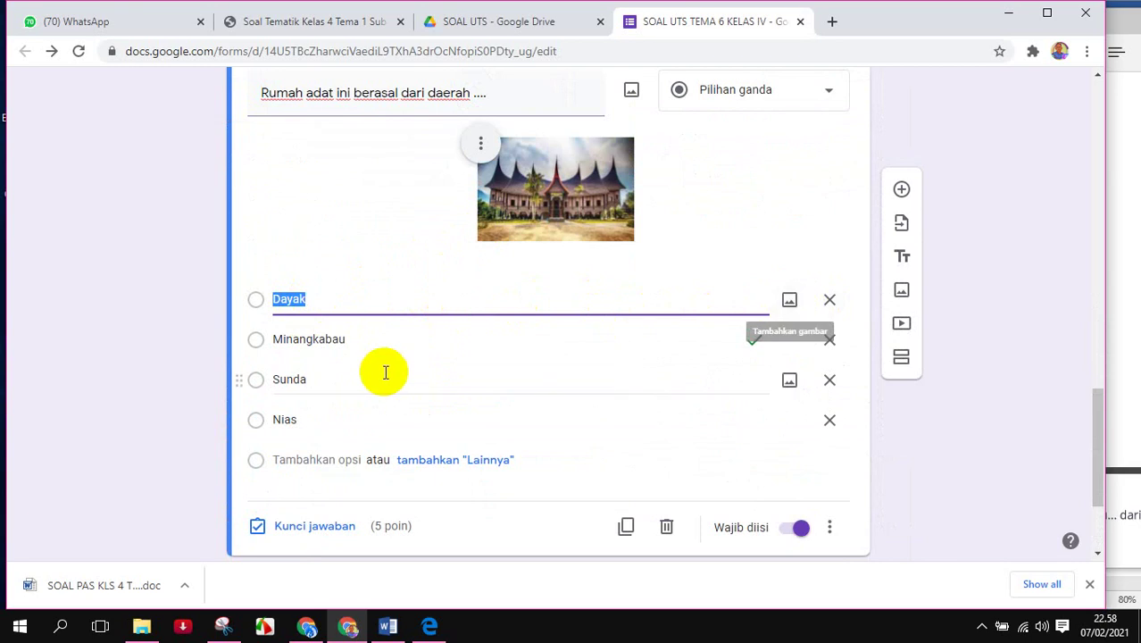
pyautogui.click(394, 341)
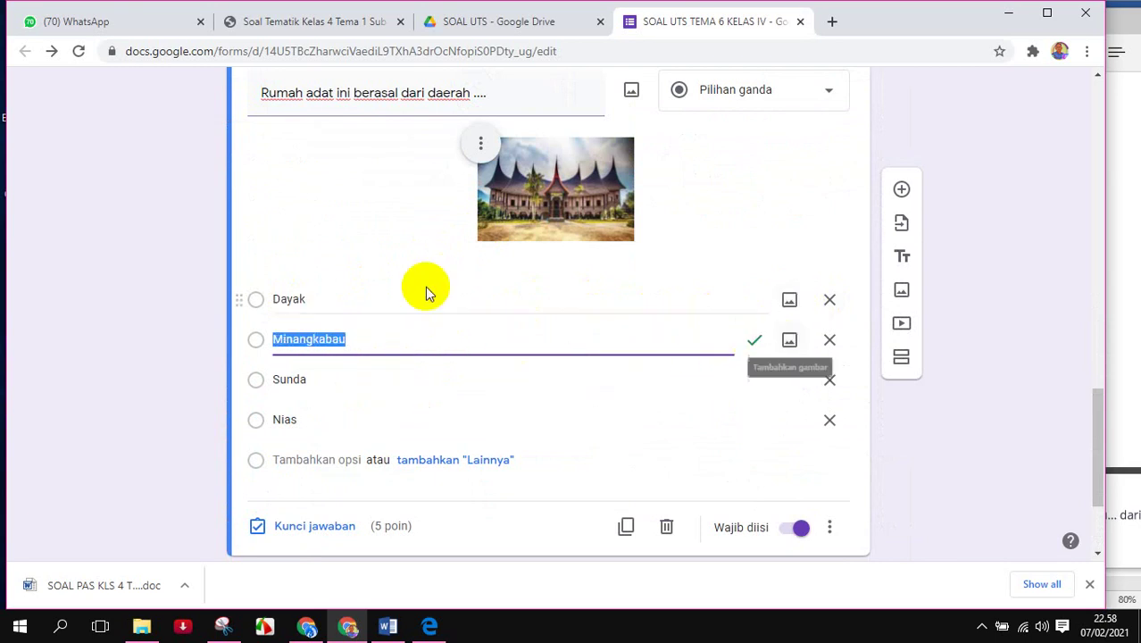
pyautogui.click(374, 382)
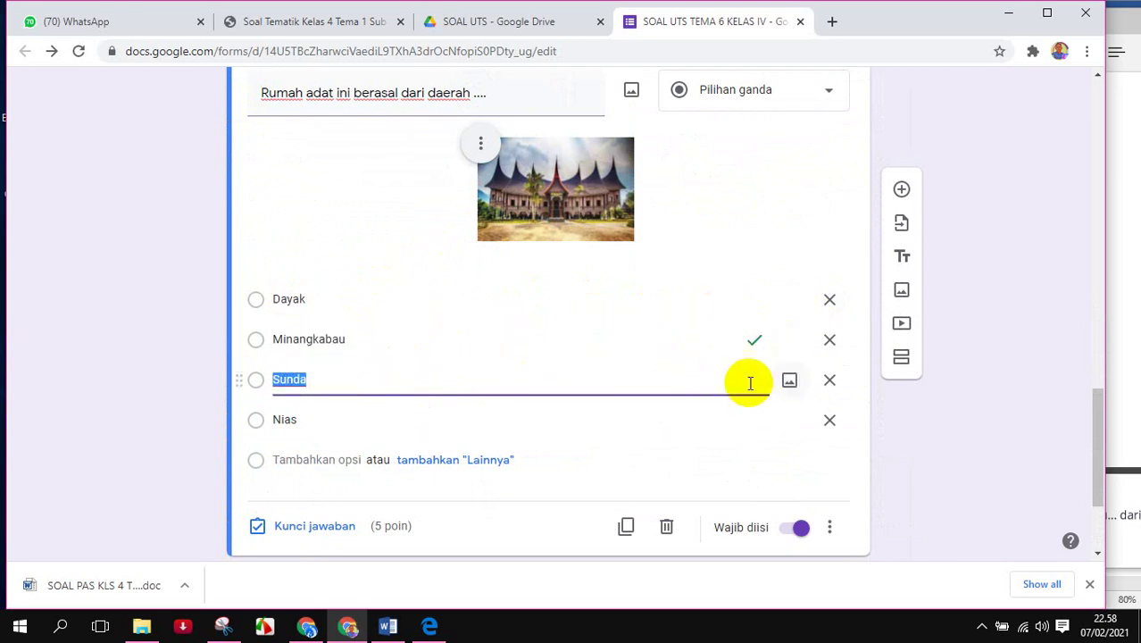
pyautogui.click(344, 340)
pyautogui.click(348, 301)
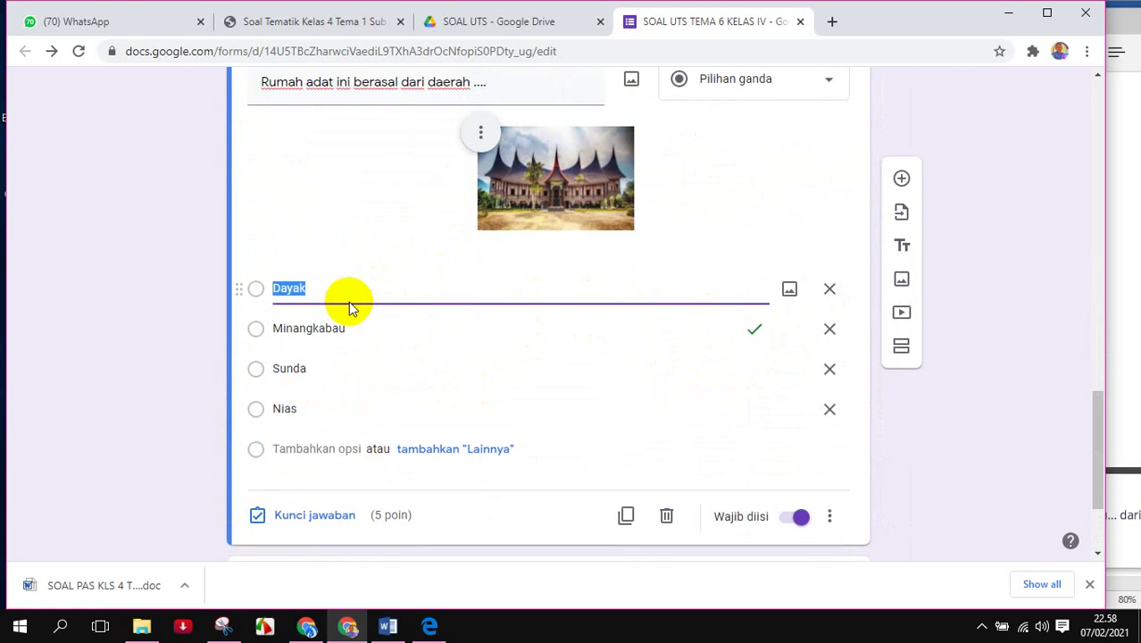
pyautogui.scroll(-2, 281, 394)
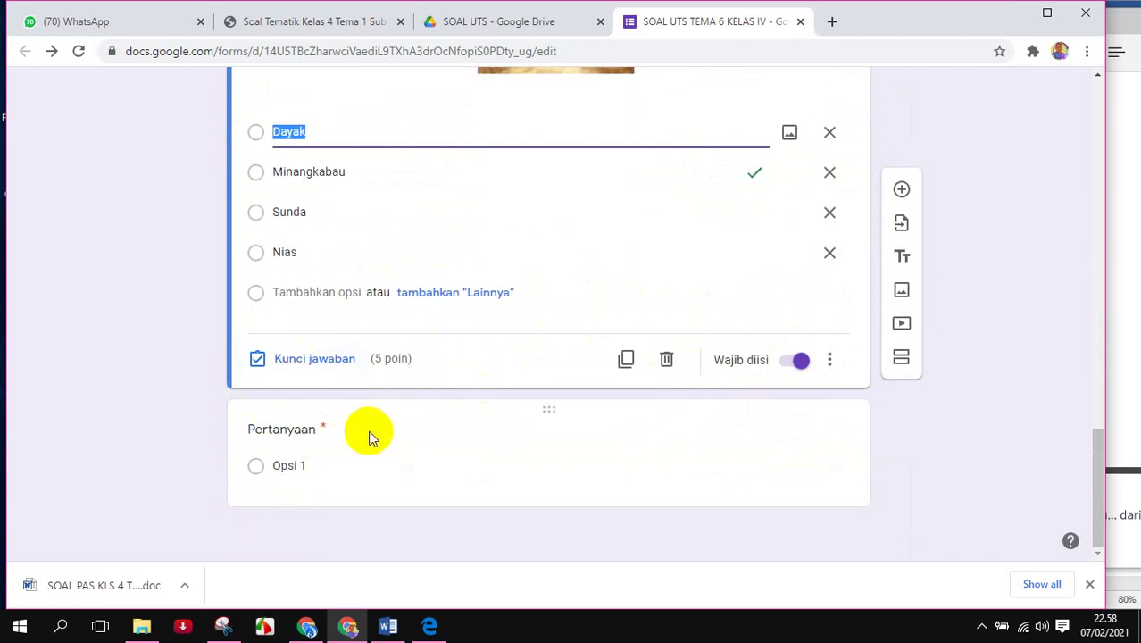
# - Examine the empty last question's title and option fields with their image controls, comparing them with the rumah adat question
pyautogui.click(199, 461)
pyautogui.click(301, 463)
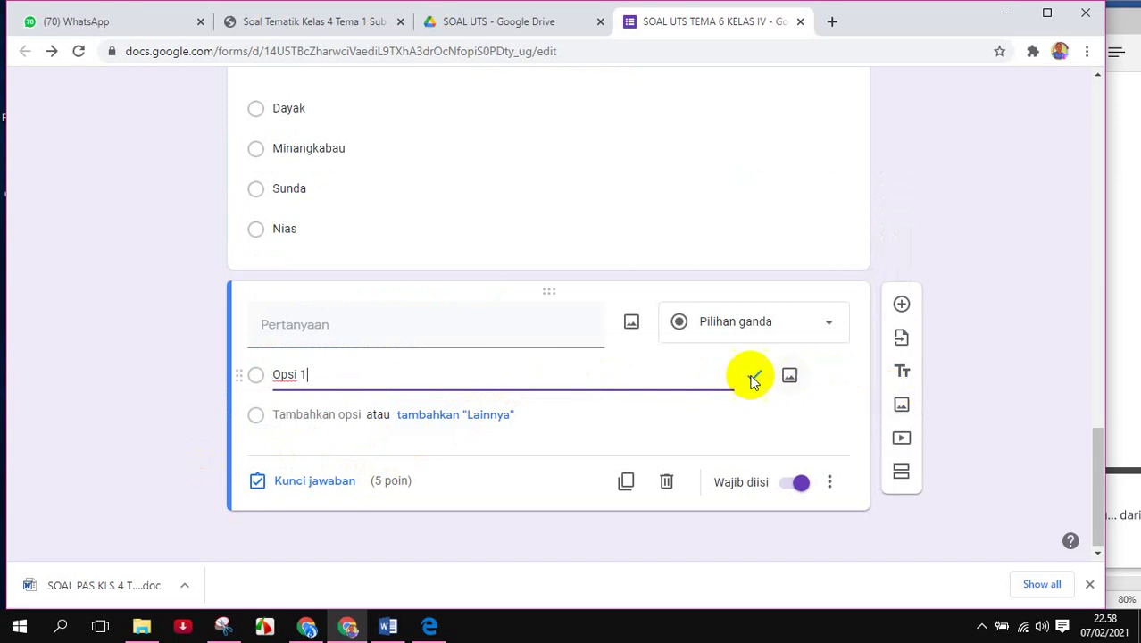
pyautogui.click(438, 329)
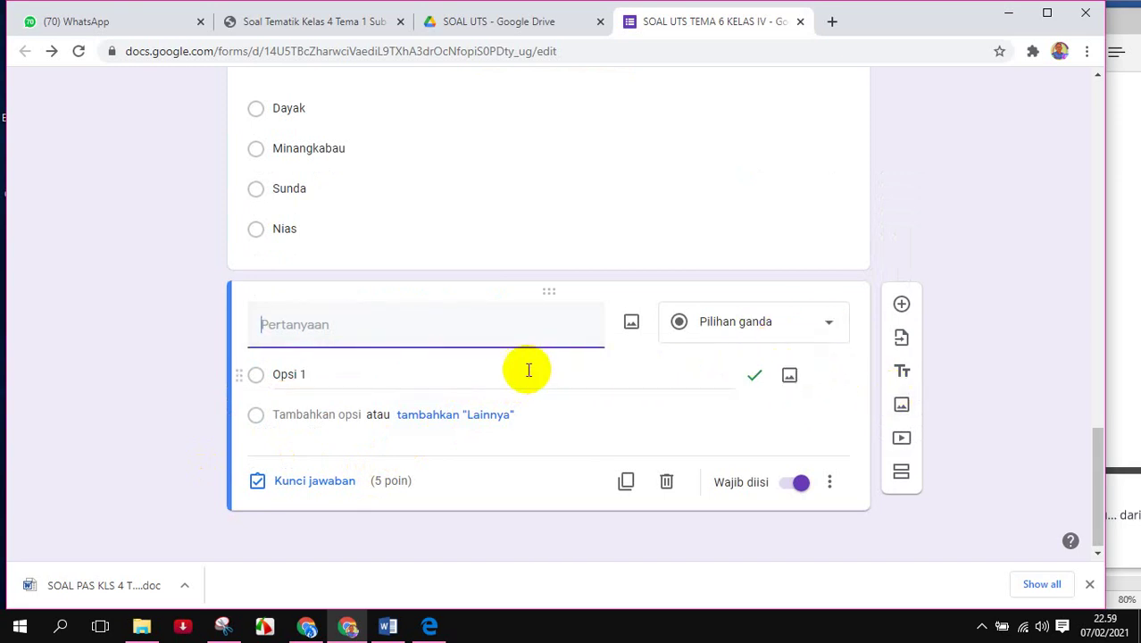
pyautogui.scroll(3, 367, 367)
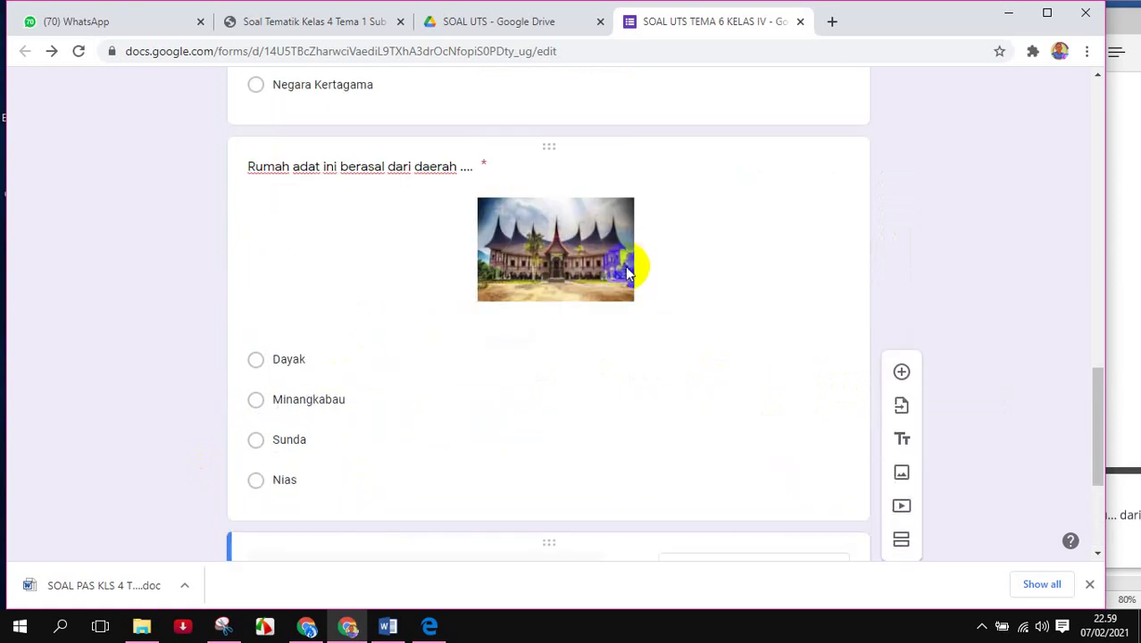
pyautogui.scroll(-3, 456, 333)
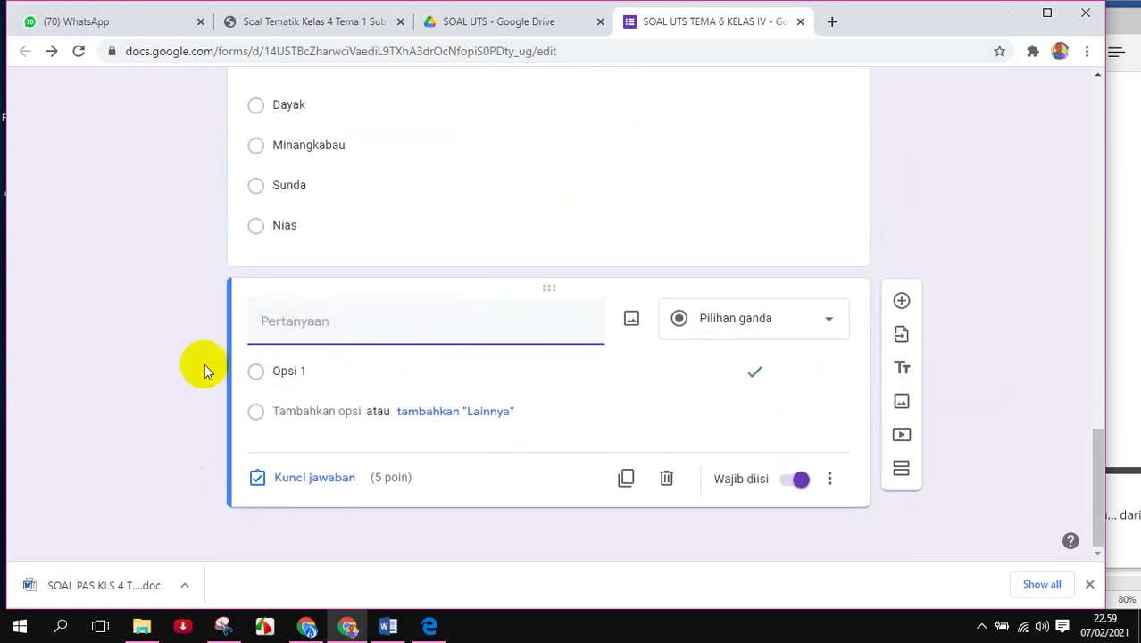
pyautogui.scroll(3, 234, 324)
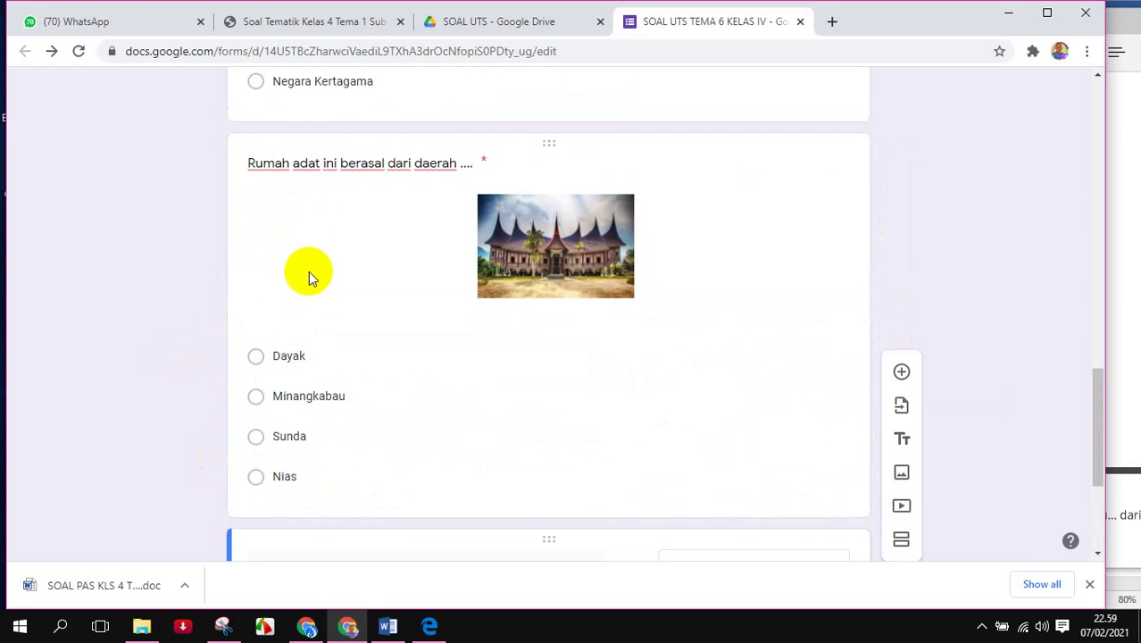
pyautogui.scroll(-3, 308, 273)
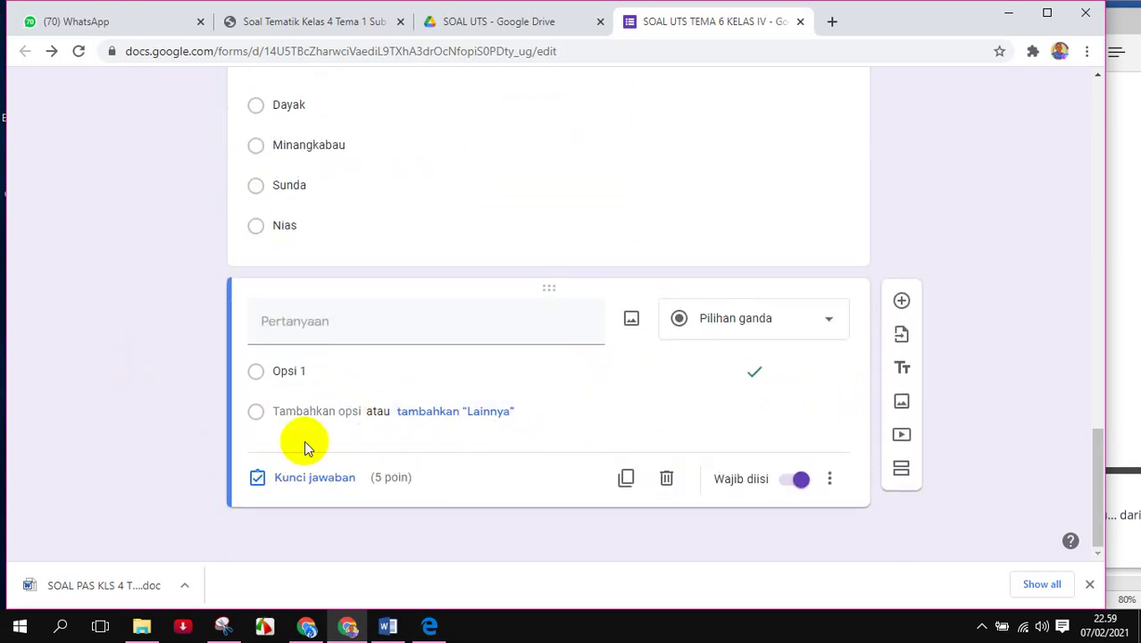
# - Duplicate the empty last question and delete both the copy and the original empty question
pyautogui.click(627, 479)
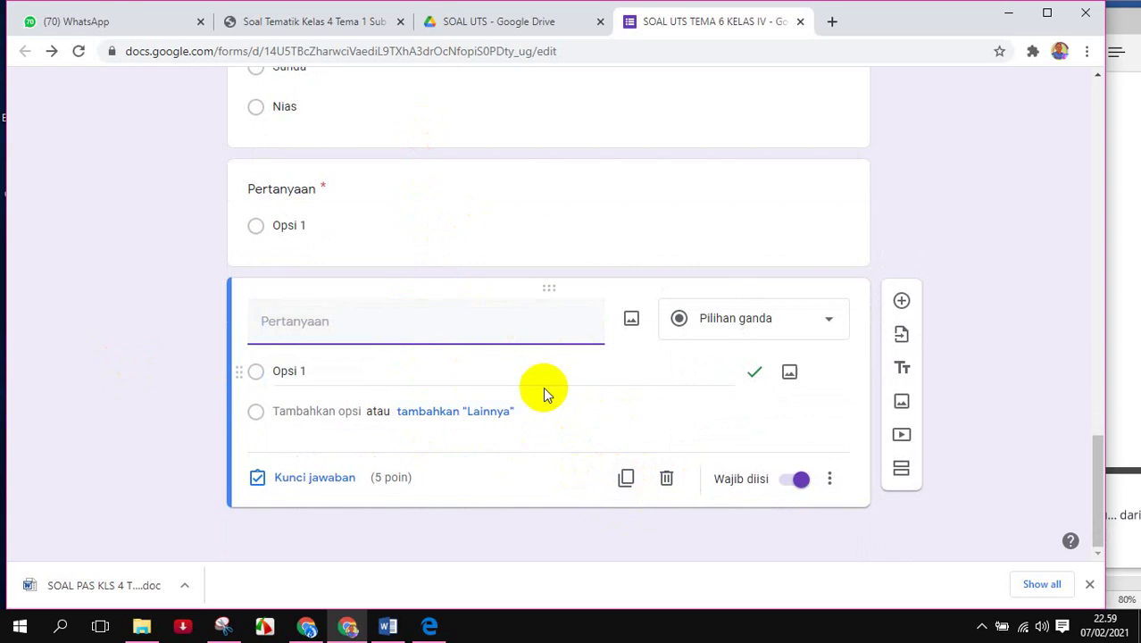
pyautogui.click(668, 481)
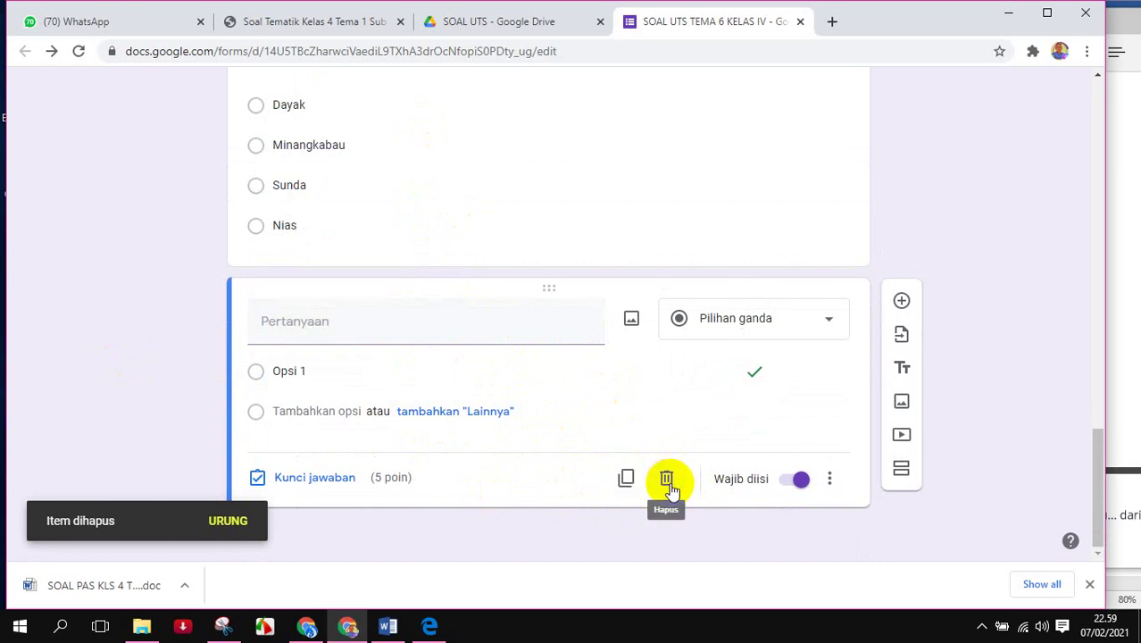
pyautogui.click(668, 482)
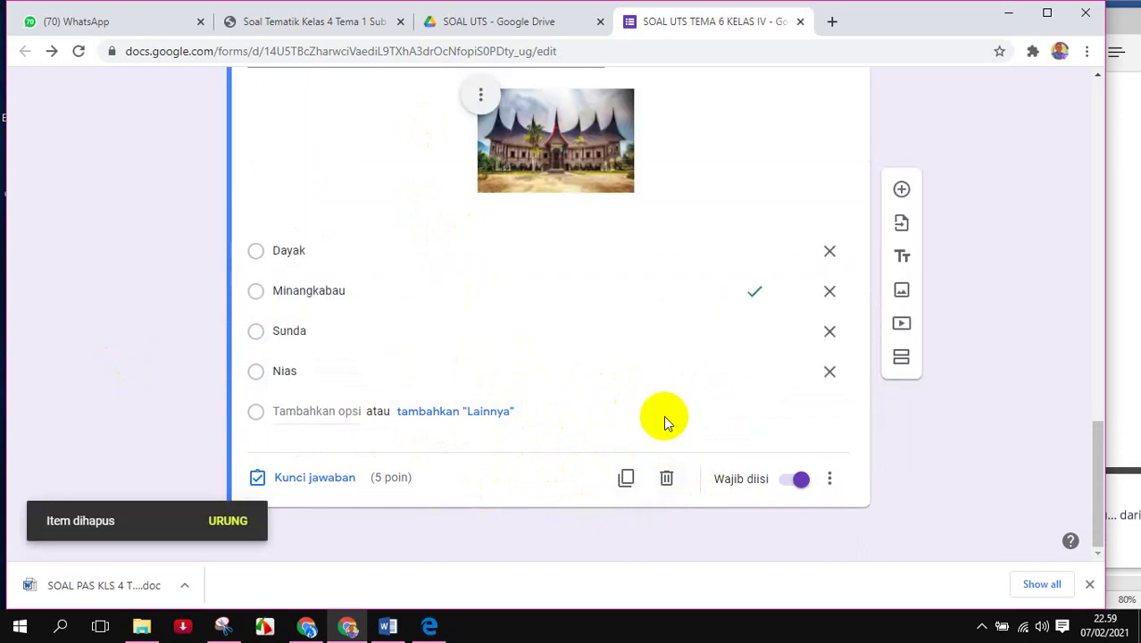
pyautogui.click(639, 290)
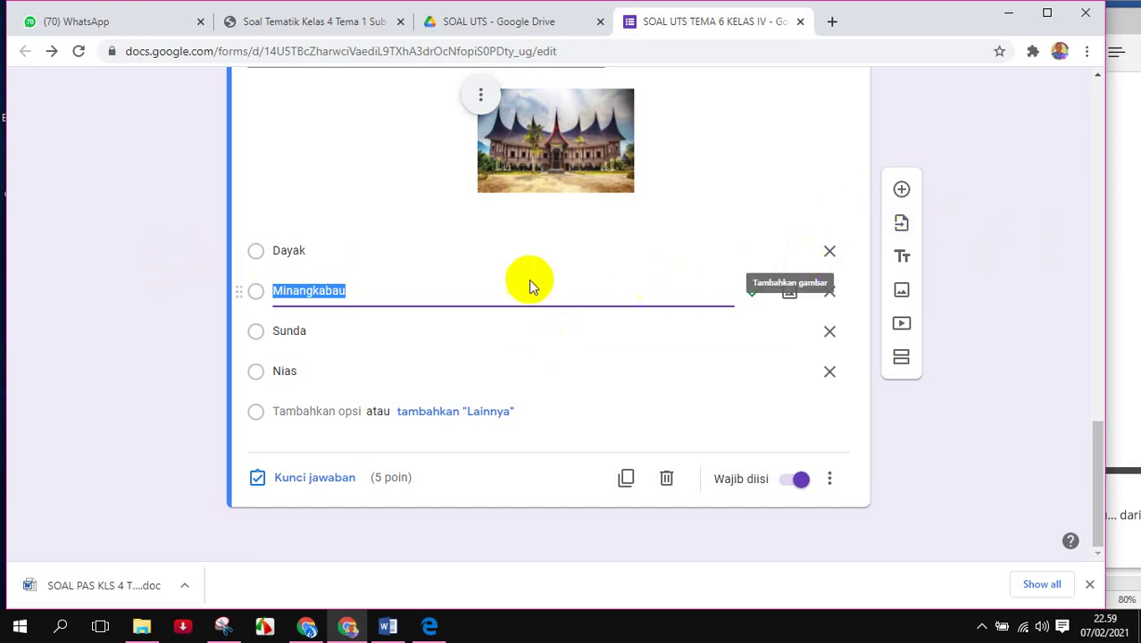
pyautogui.click(150, 249)
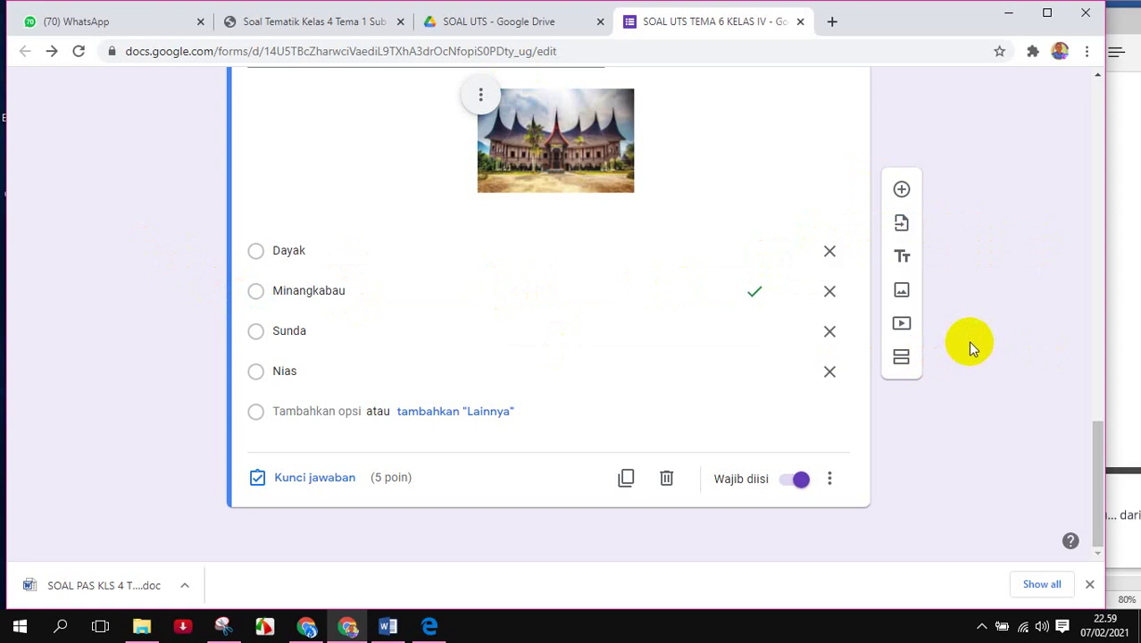
# - Set the form's header image to the open book with heart-shaped pages from the Kantor dan Sekolah theme images
pyautogui.scroll(15, 967, 338)
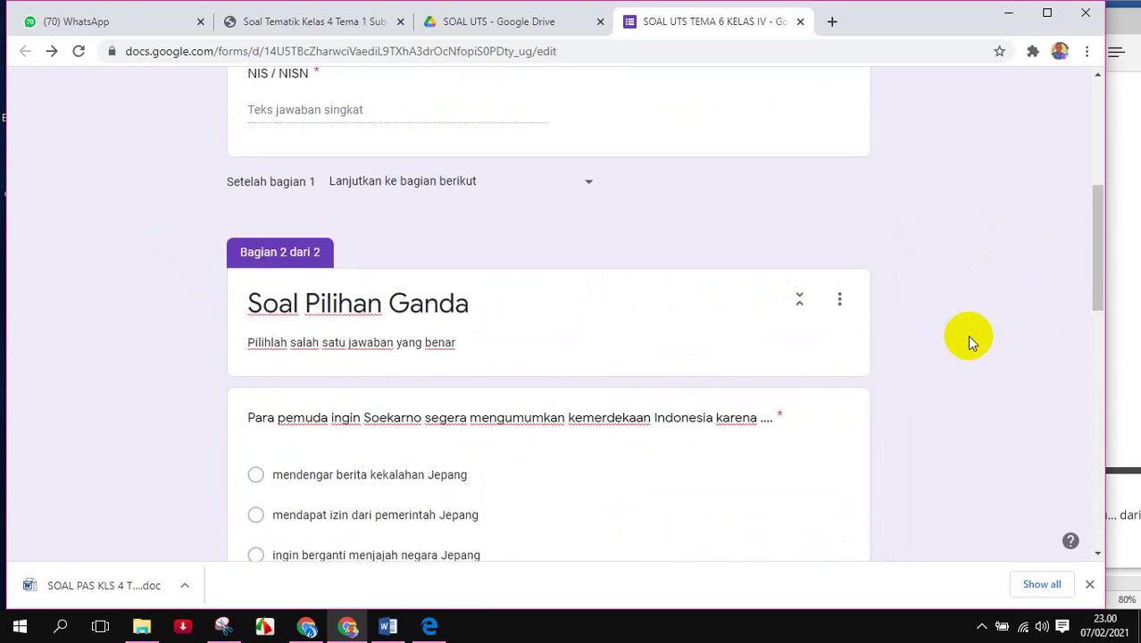
pyautogui.scroll(5, 966, 335)
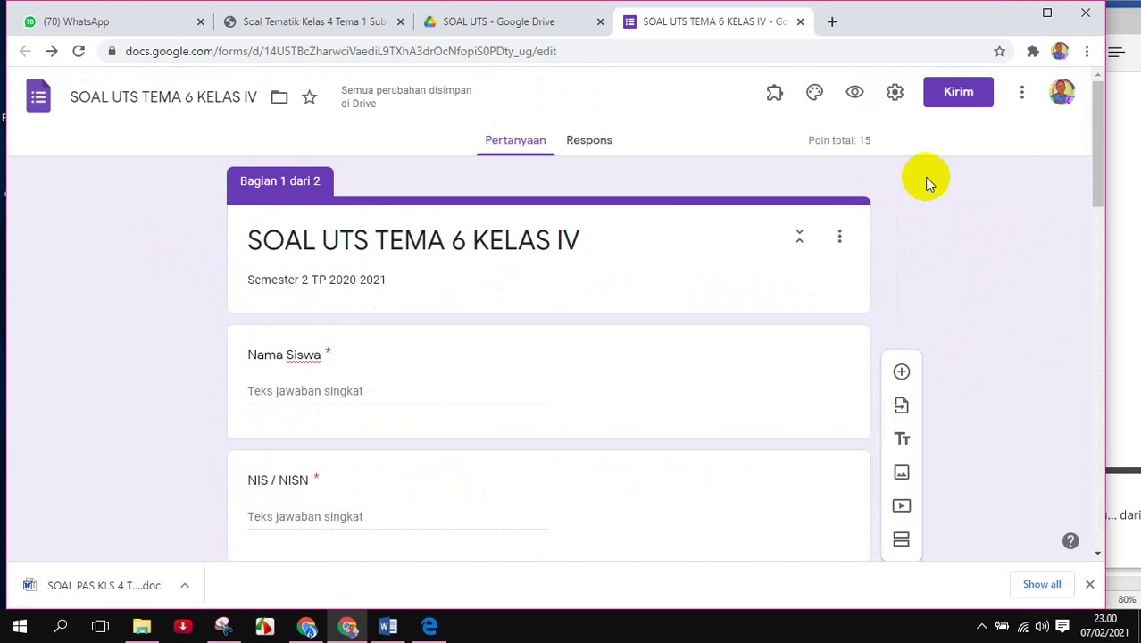
pyautogui.click(814, 94)
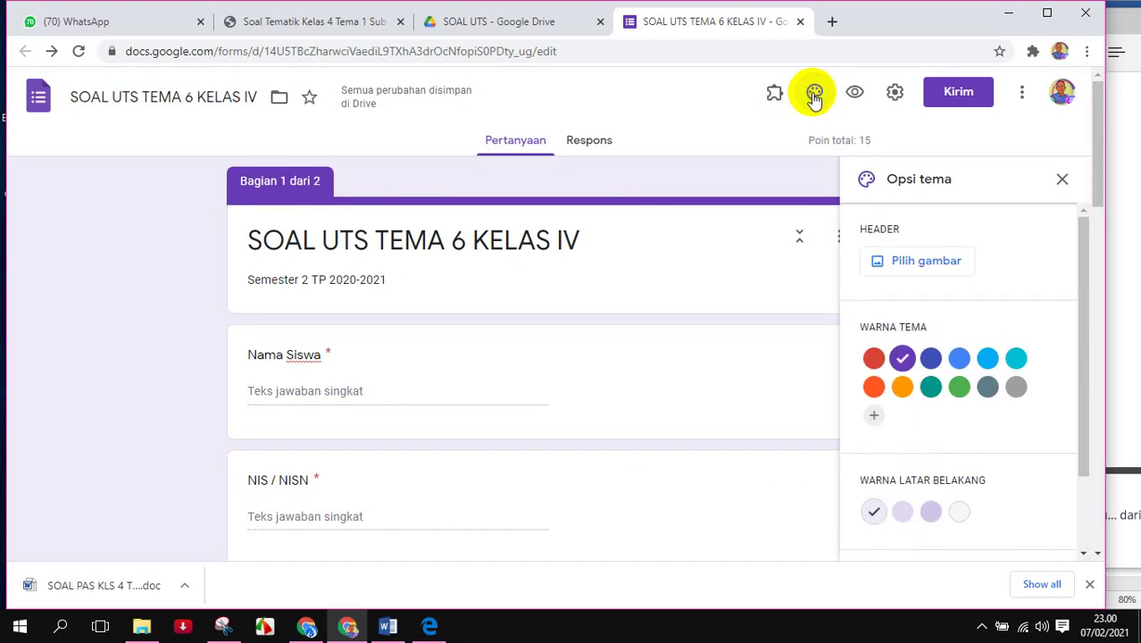
pyautogui.click(917, 261)
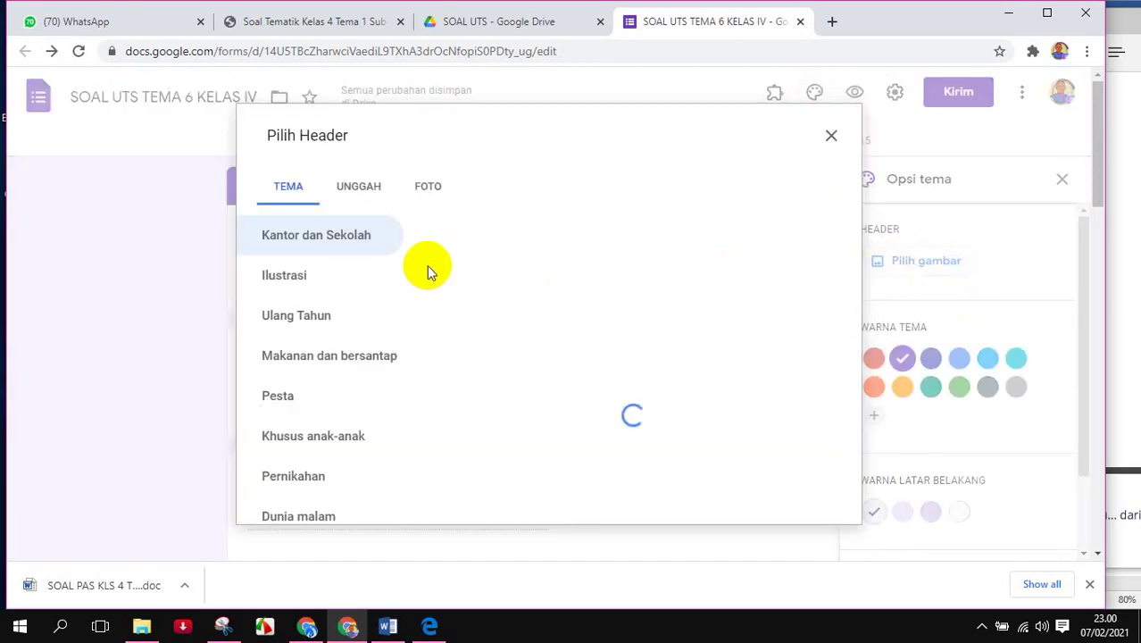
pyautogui.scroll(-4, 464, 384)
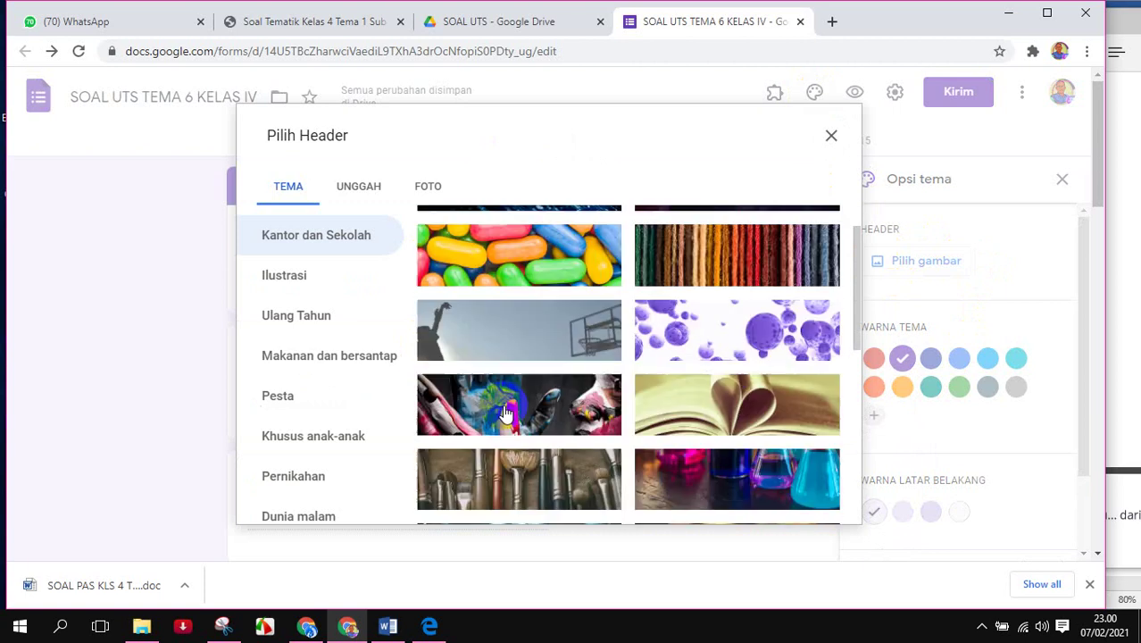
pyautogui.scroll(-2, 506, 415)
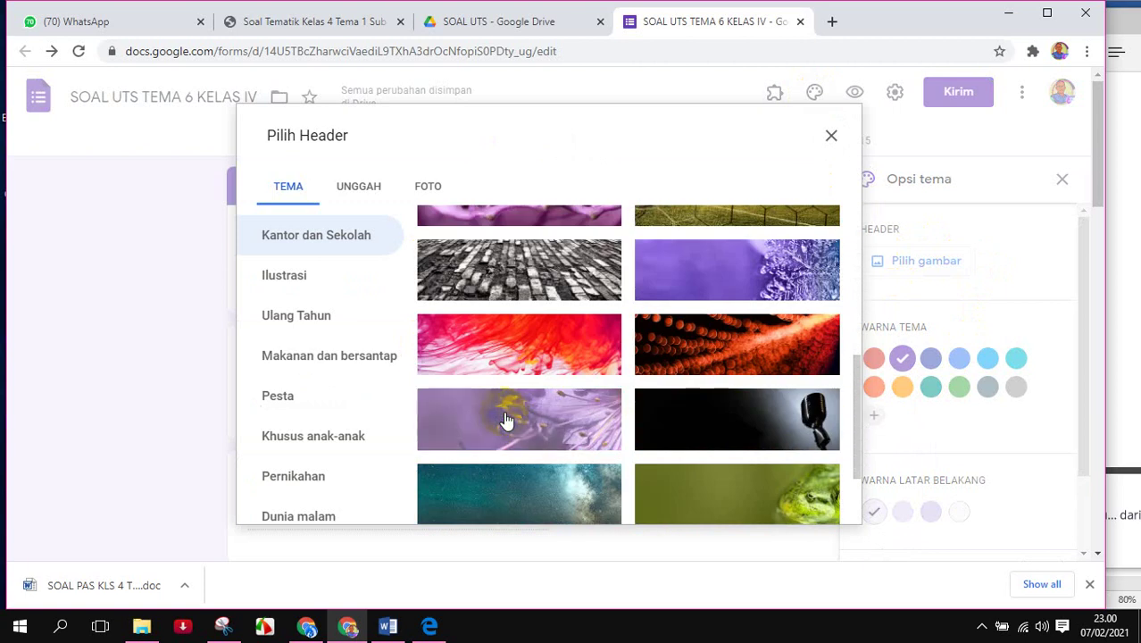
pyautogui.scroll(3, 505, 417)
pyautogui.scroll(2, 505, 415)
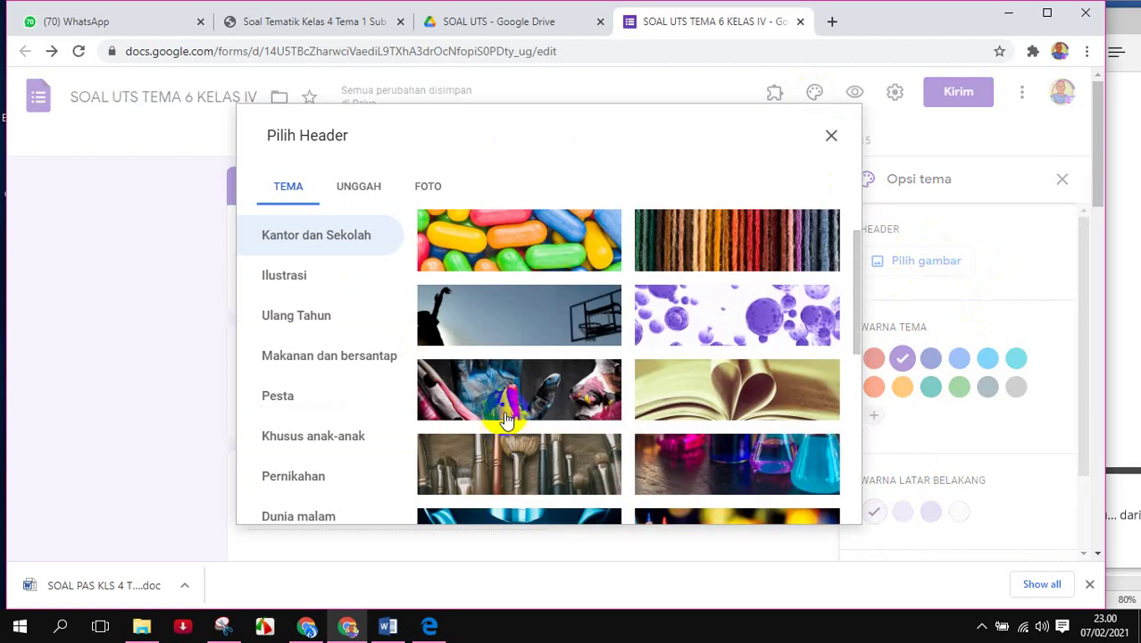
pyautogui.click(712, 406)
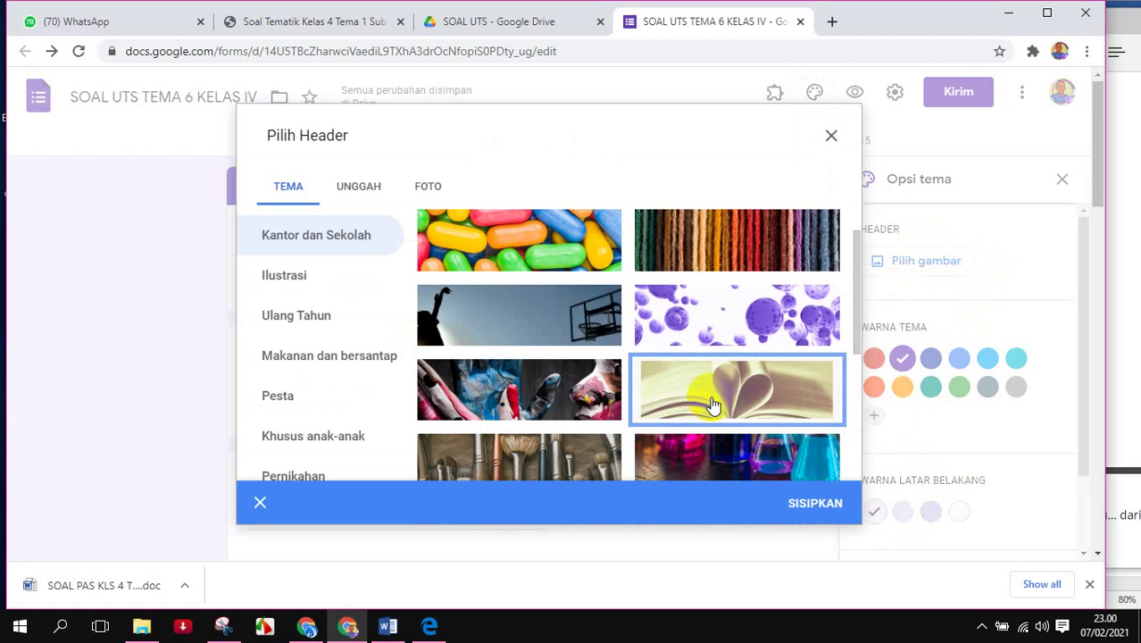
pyautogui.click(802, 505)
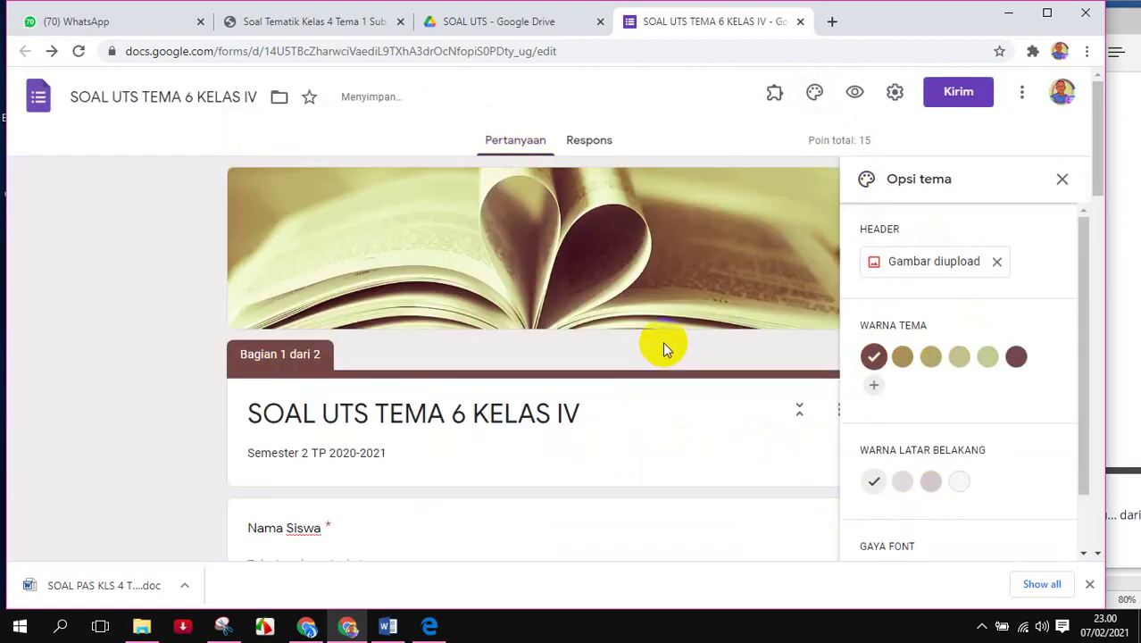
# - Add the custom theme colour #ff0044, close the theme options and check the form's new look
pyautogui.scroll(-2, 662, 313)
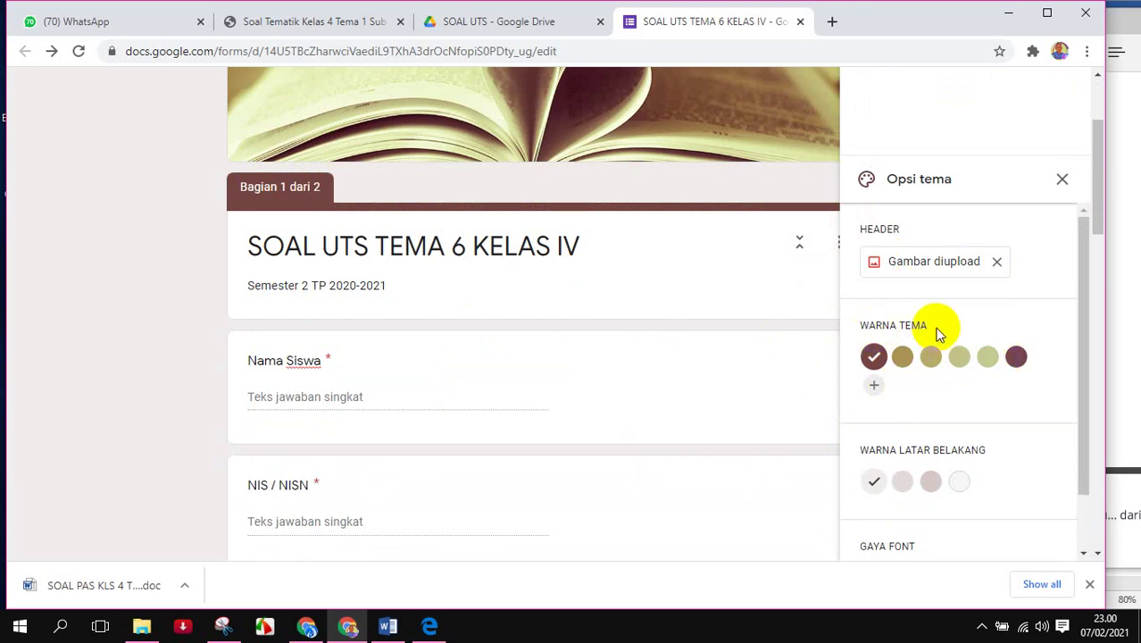
pyautogui.click(872, 385)
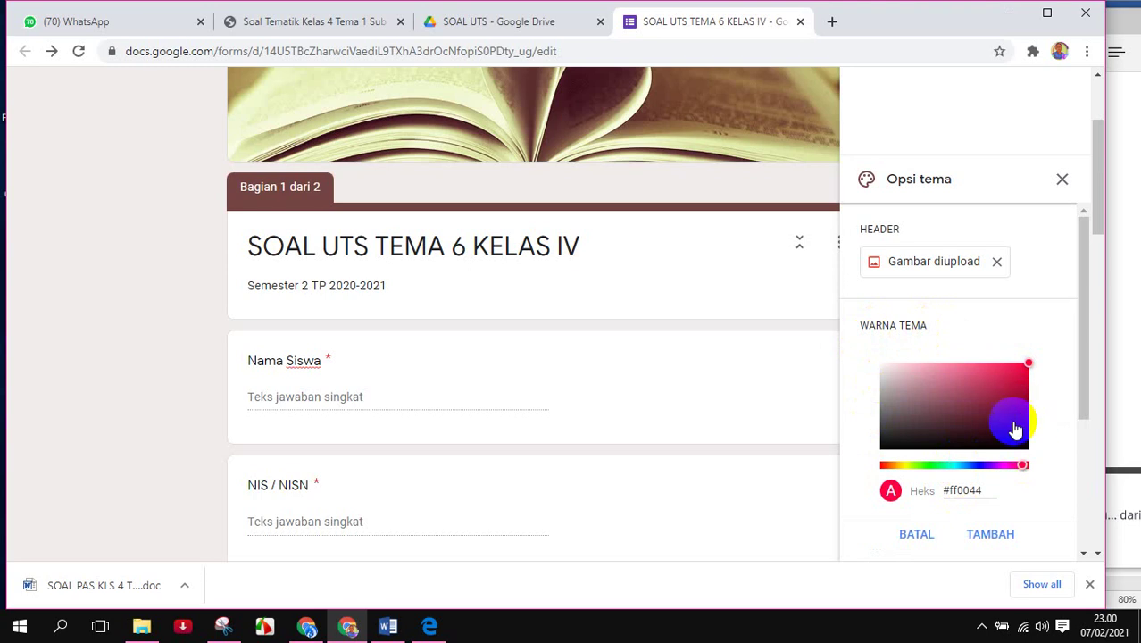
pyautogui.click(989, 535)
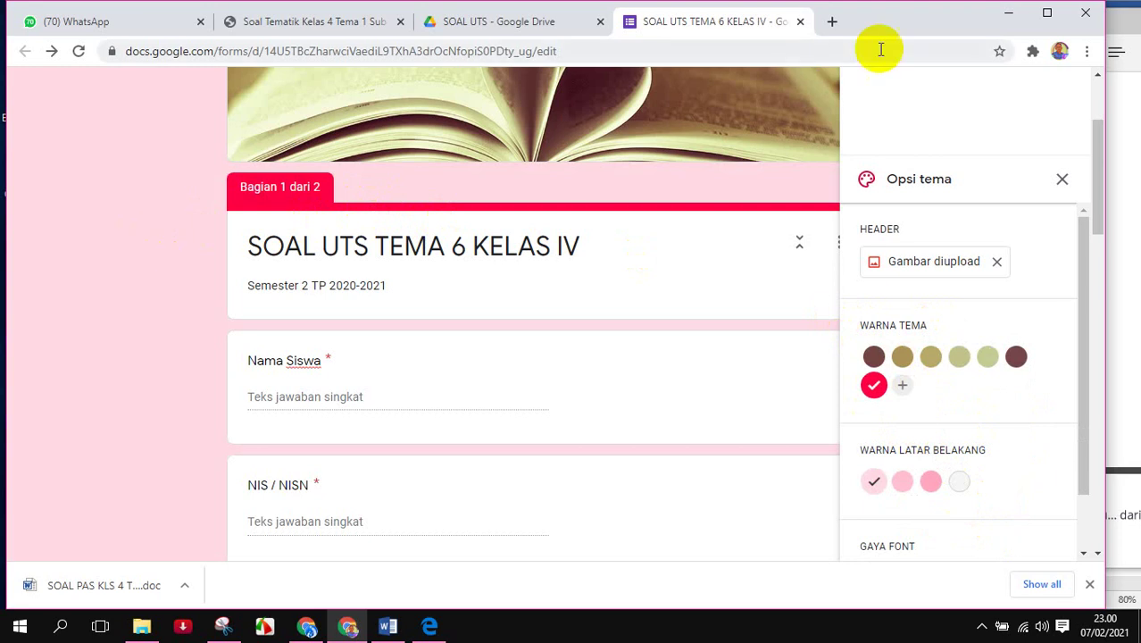
pyautogui.click(1062, 181)
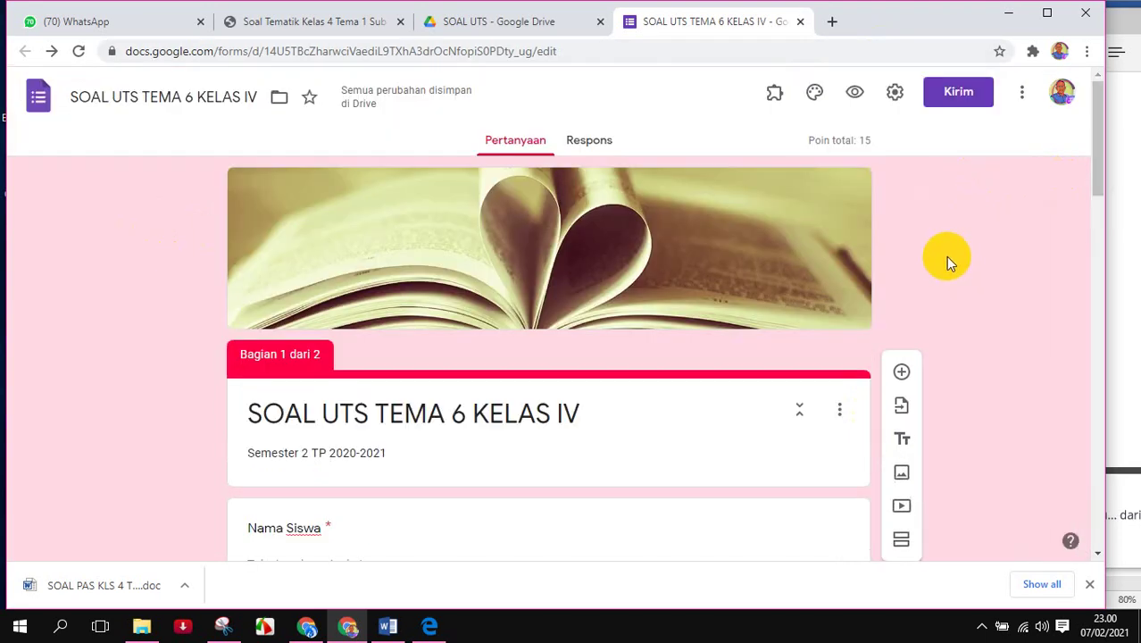
pyautogui.scroll(-10, 948, 255)
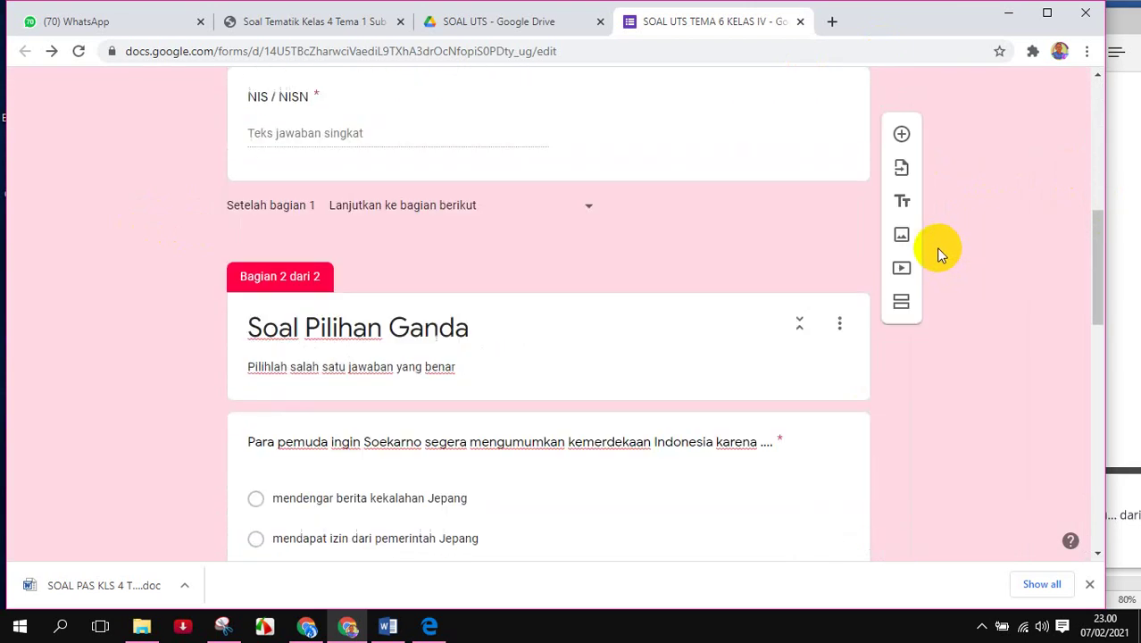
pyautogui.scroll(10, 935, 253)
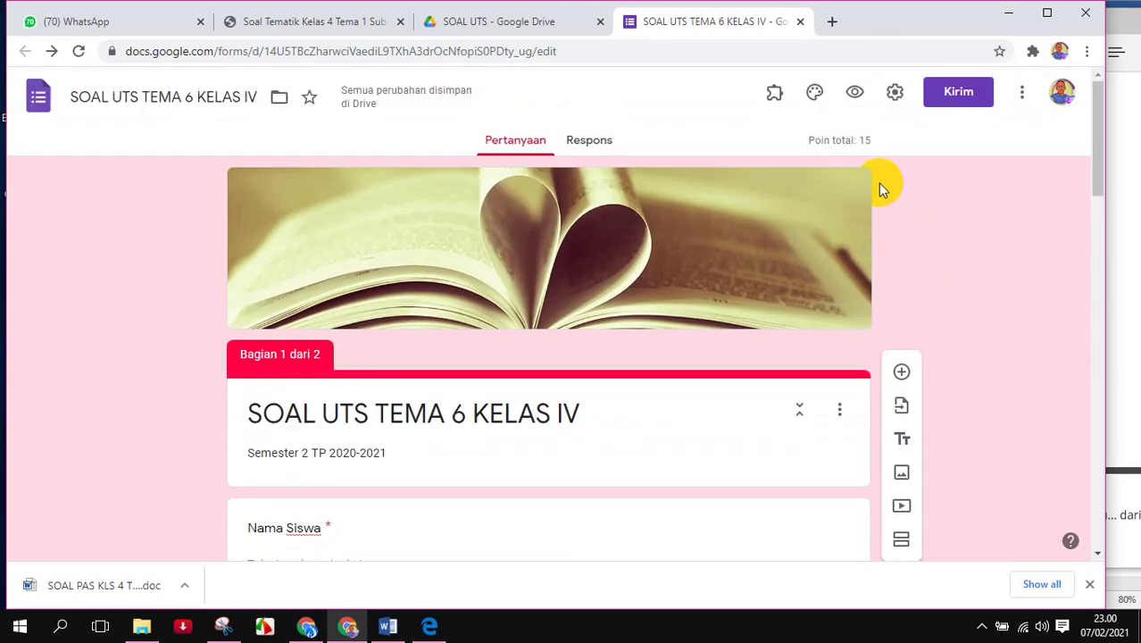
# - Generate a shortened share link (Perpendek URL) for the form and copy it
pyautogui.click(954, 96)
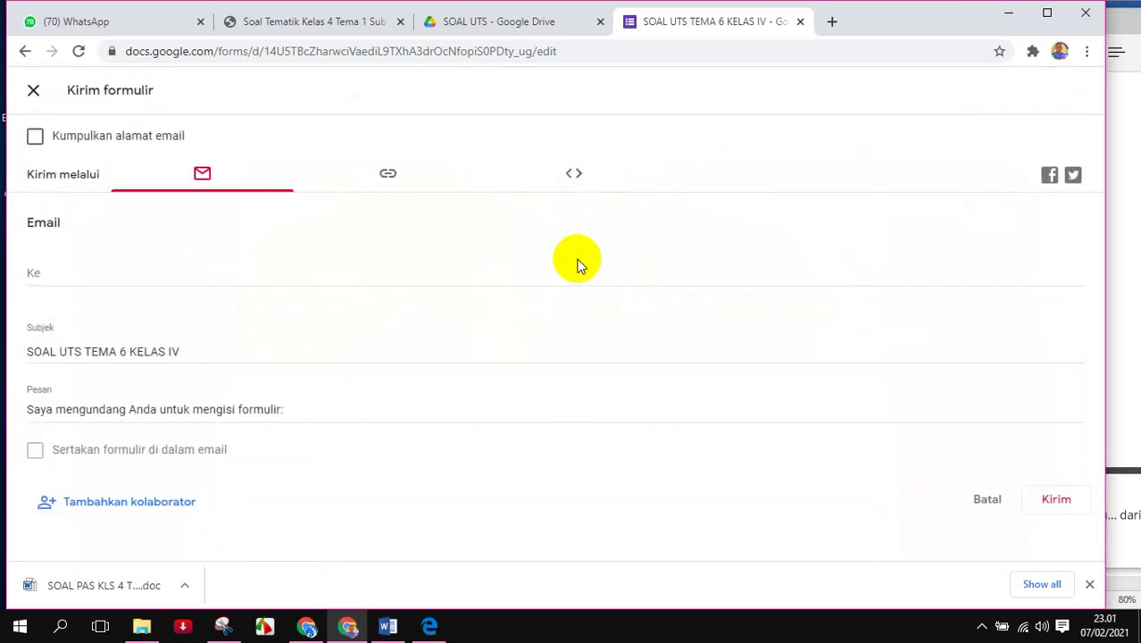
pyautogui.click(387, 177)
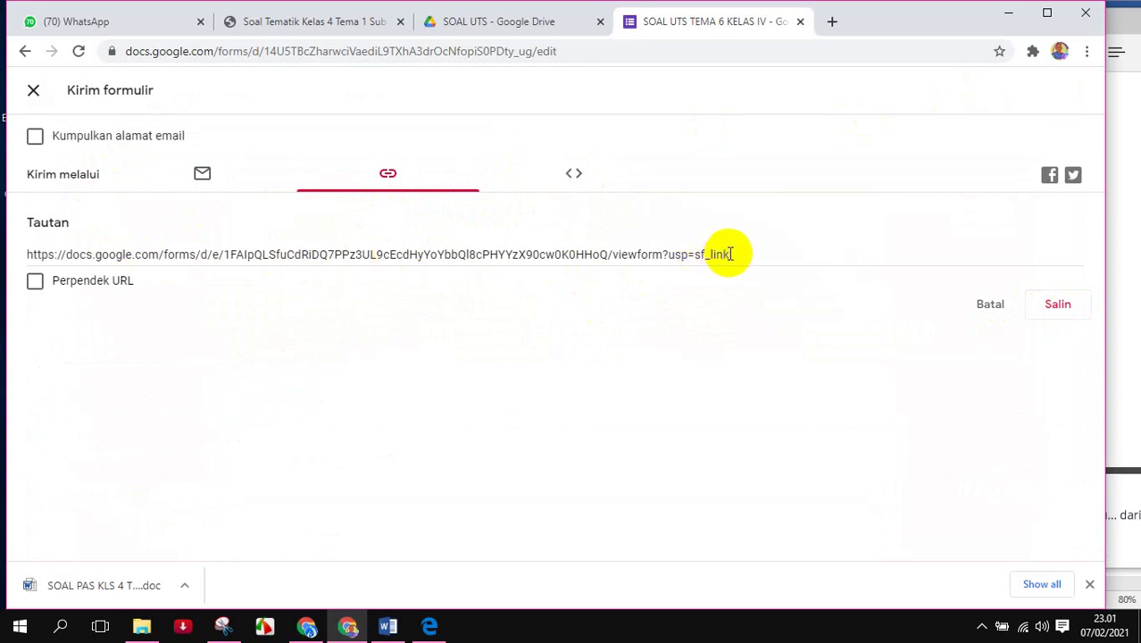
pyautogui.click(34, 283)
pyautogui.hotkey('ctrl', 'c')
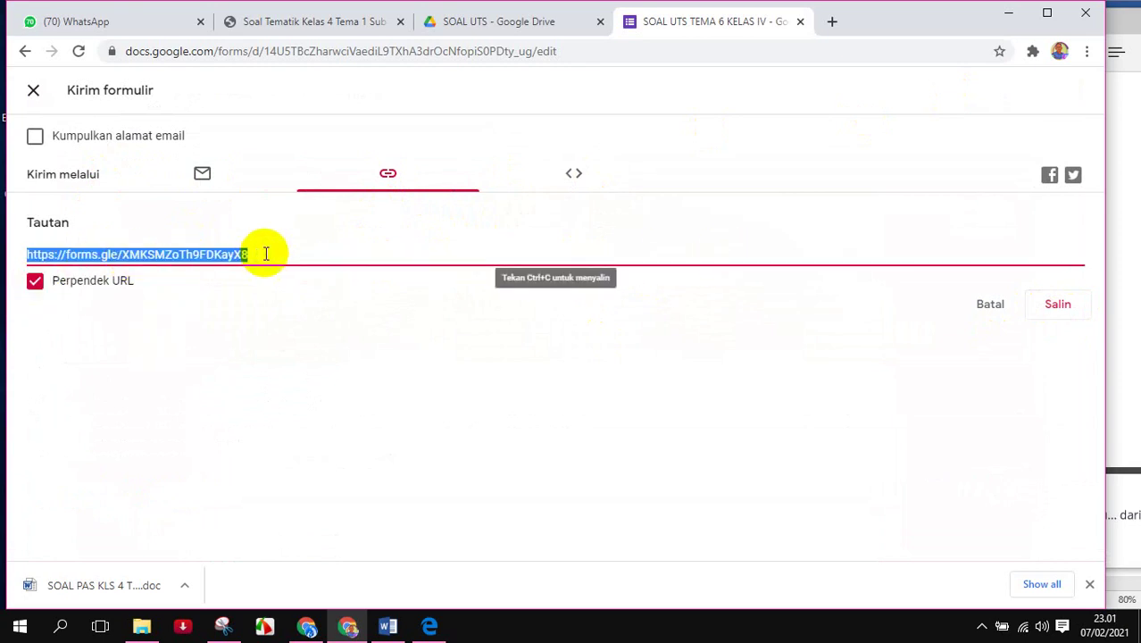
pyautogui.click(1059, 309)
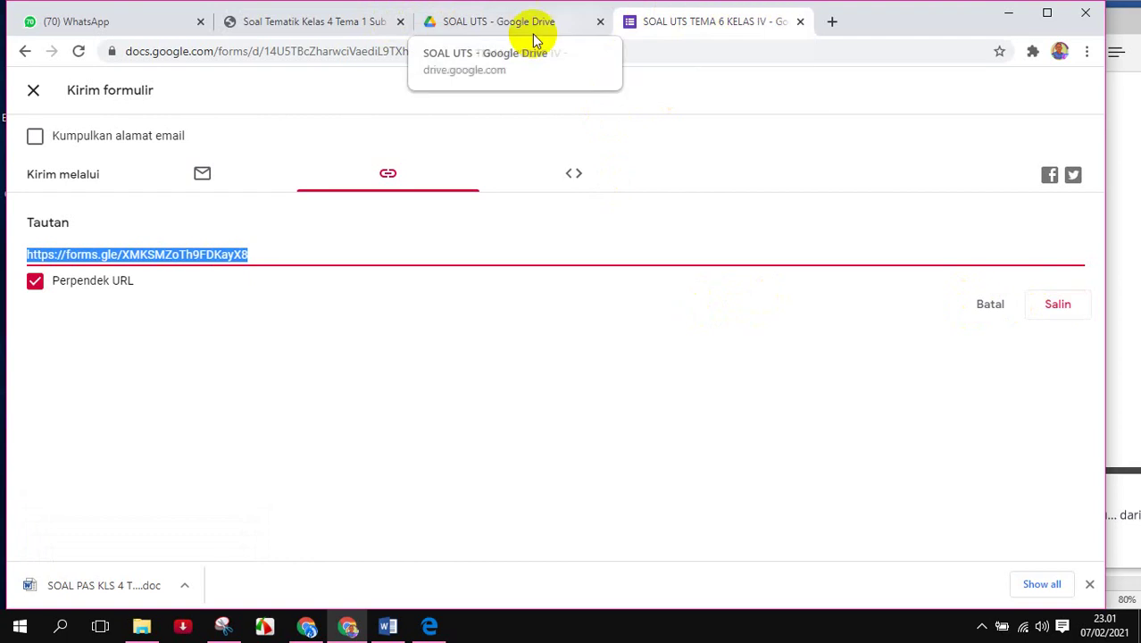
# - Switch to WhatsApp Web, dismiss the draft's link preview in 2-ARSIP PLAN, and send the copied form link to the 1-ARSIP chat
pyautogui.click(107, 25)
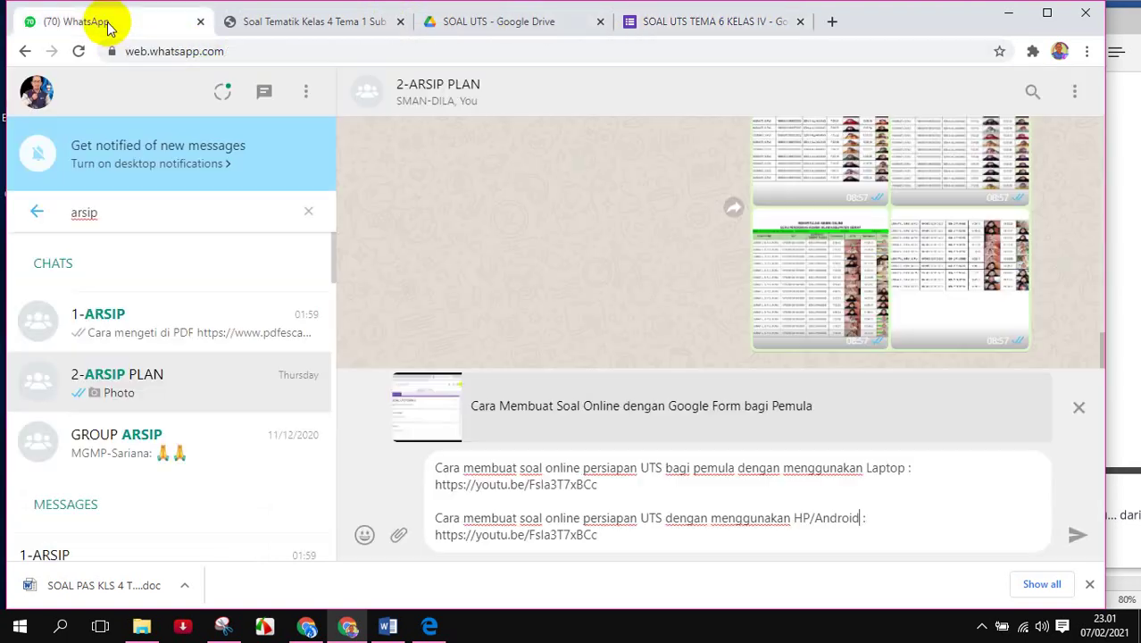
pyautogui.click(1078, 412)
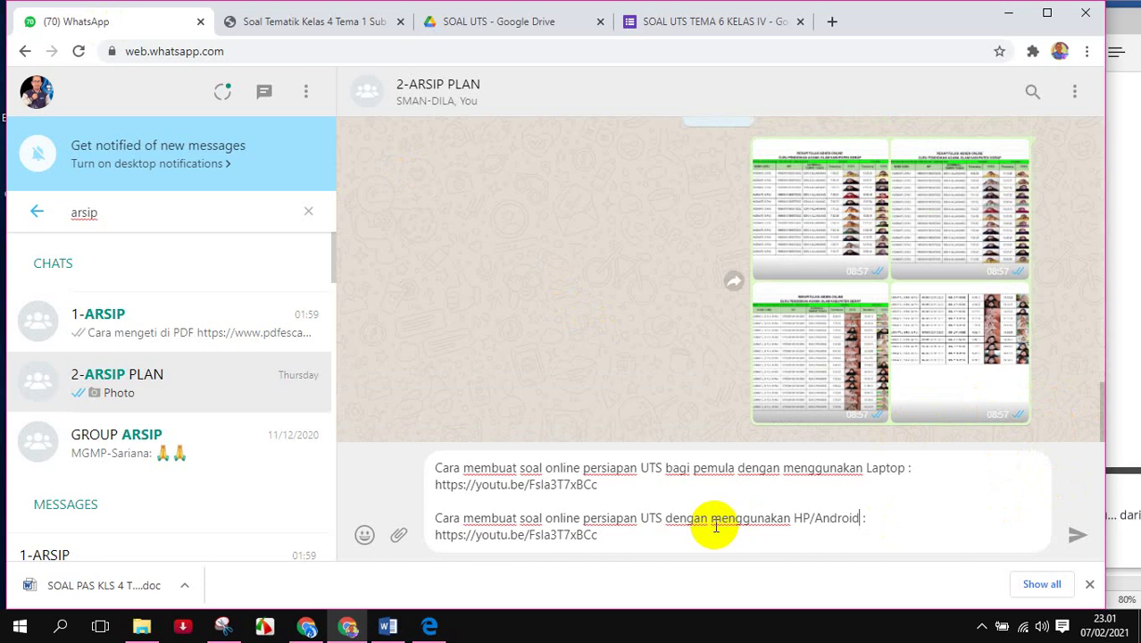
pyautogui.click(156, 332)
pyautogui.click(557, 527)
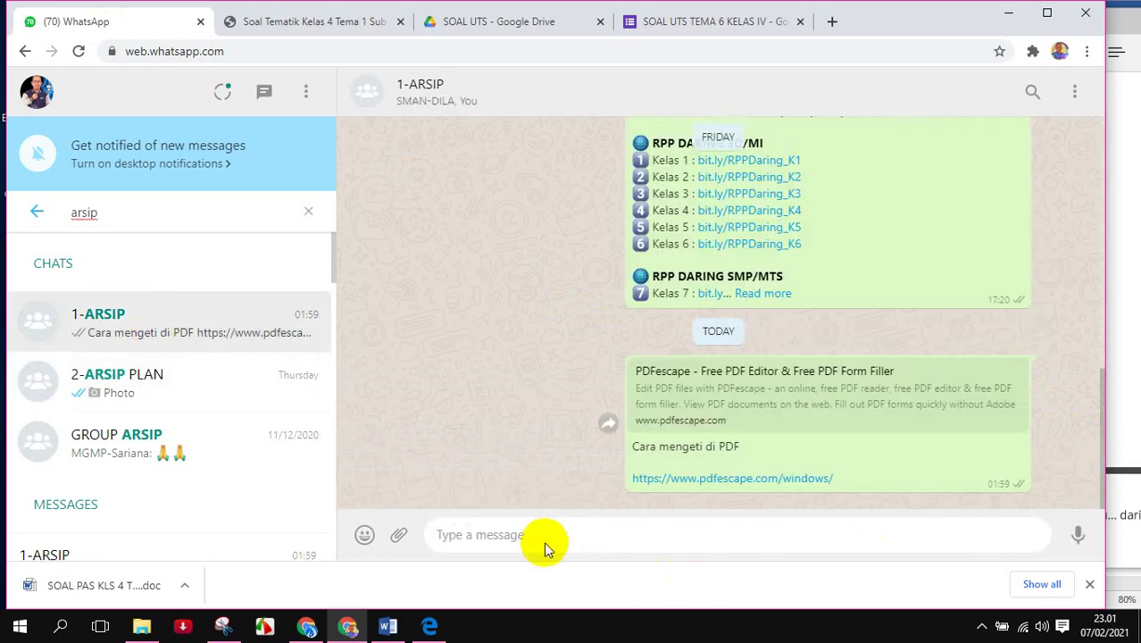
pyautogui.hotkey('ctrl', 'v')
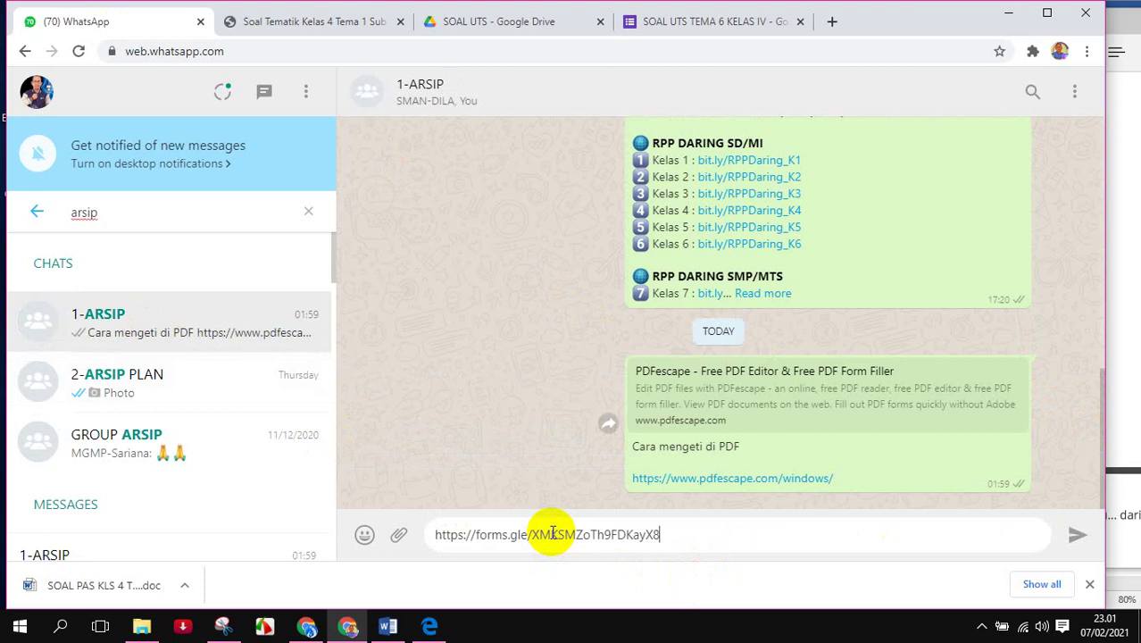
pyautogui.click(1075, 536)
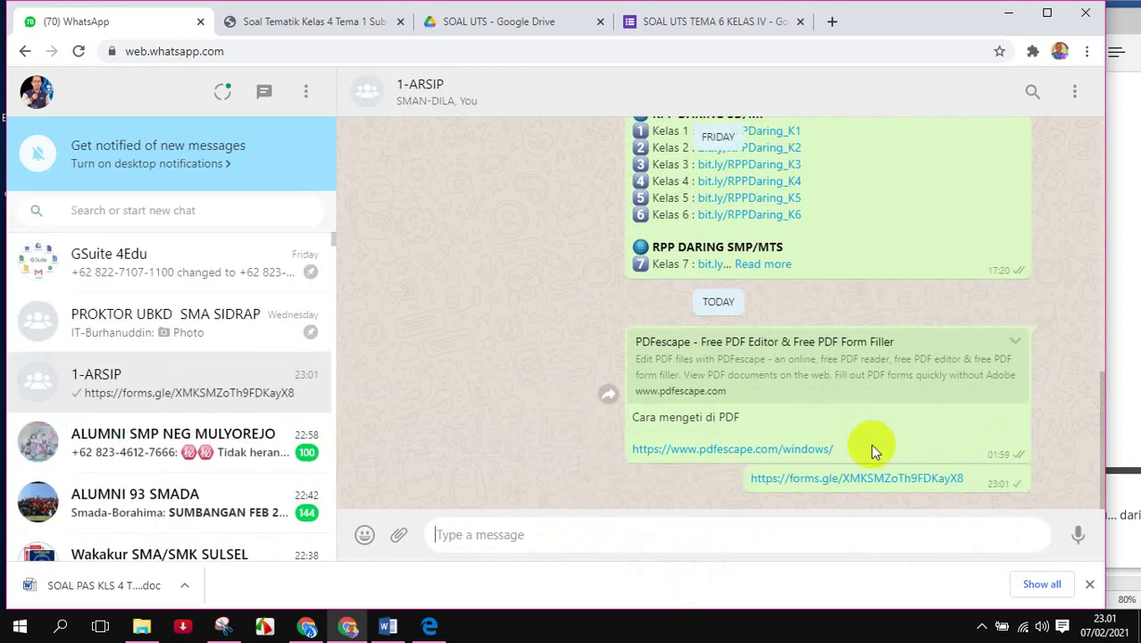
# - Open the form from the sent link and enter the student's name in Nama Siswa in capital letters
pyautogui.click(832, 479)
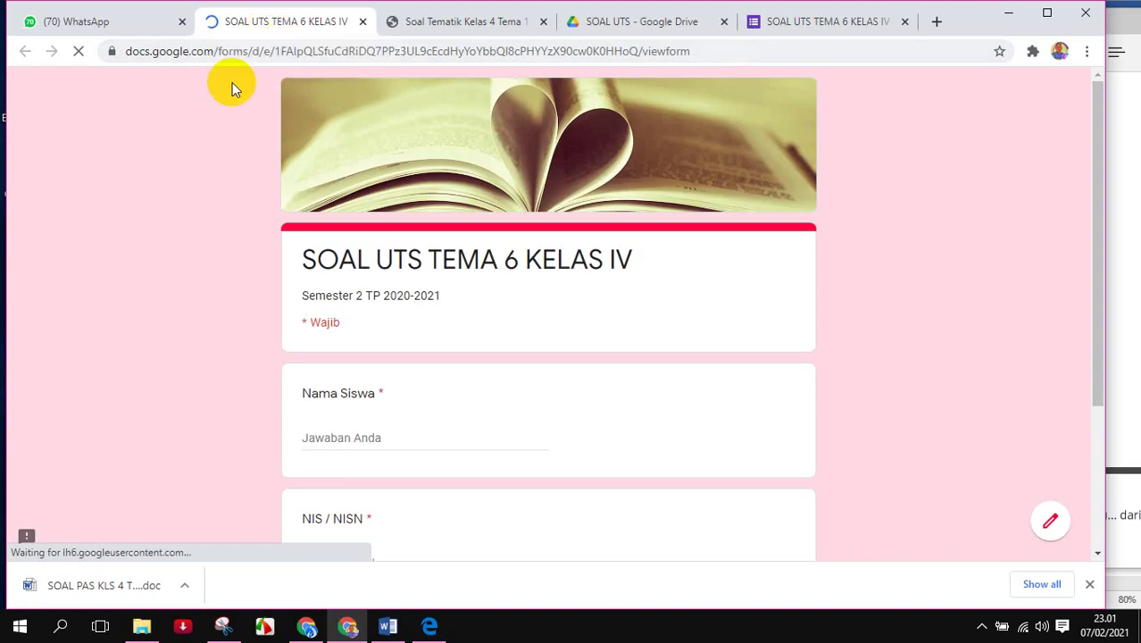
pyautogui.scroll(-1, 456, 299)
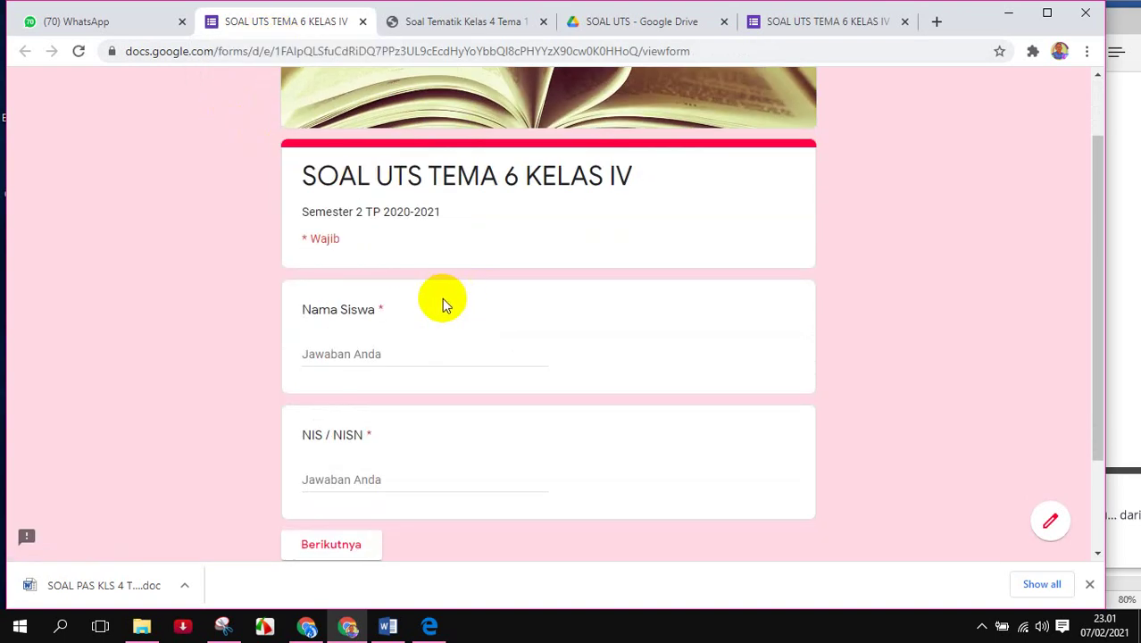
pyautogui.click(358, 344)
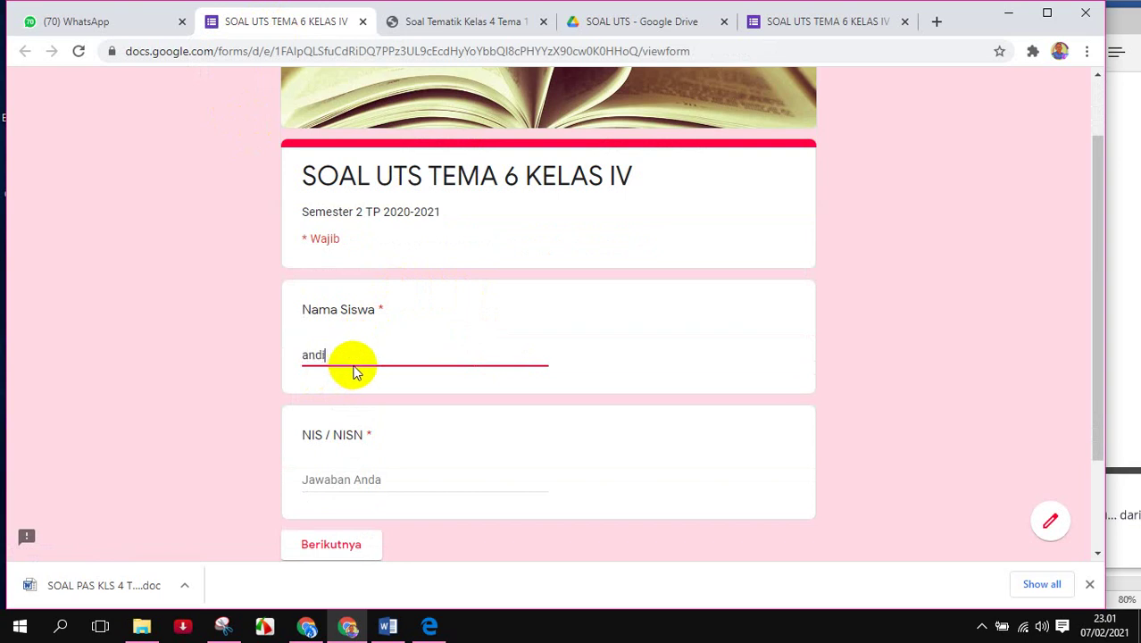
pyautogui.moveTo(366, 361); pyautogui.dragTo(250, 357)
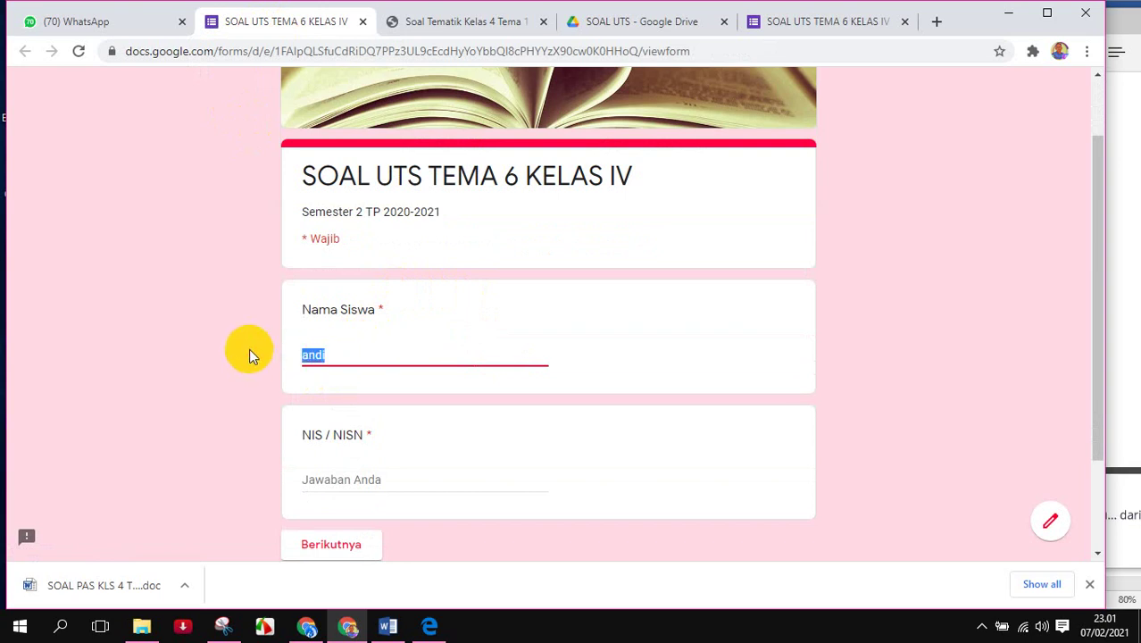
pyautogui.write('I')
# - Enter the student's NIS / NISN number and continue to the form's next section
pyautogui.scroll(-2, 295, 373)
pyautogui.click(326, 357)
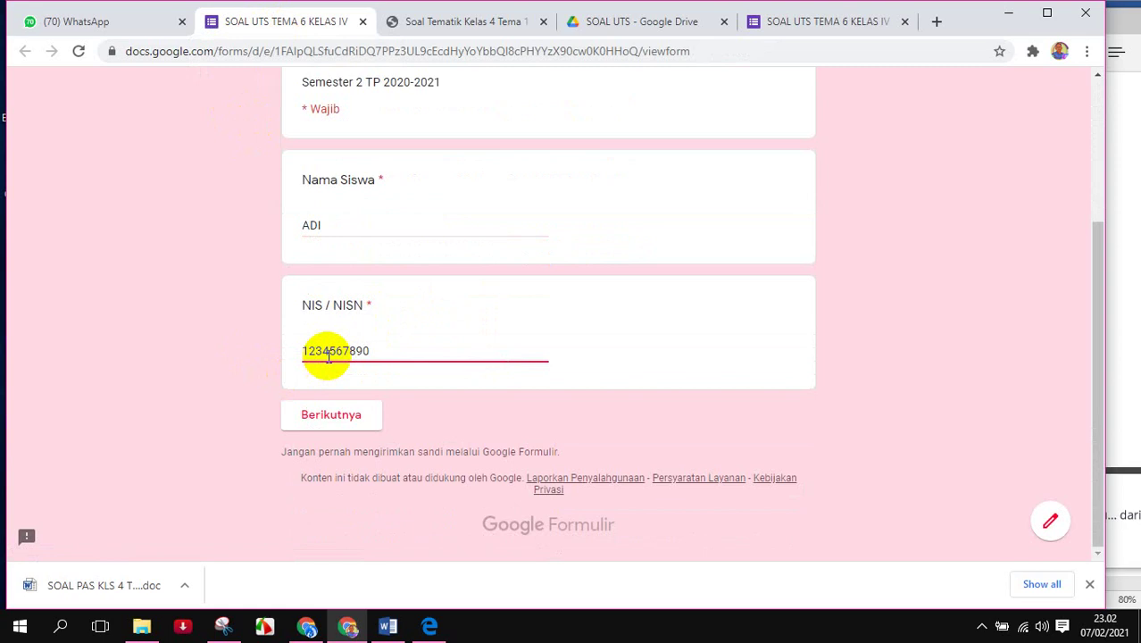
pyautogui.scroll(3, 453, 299)
pyautogui.scroll(-3, 453, 294)
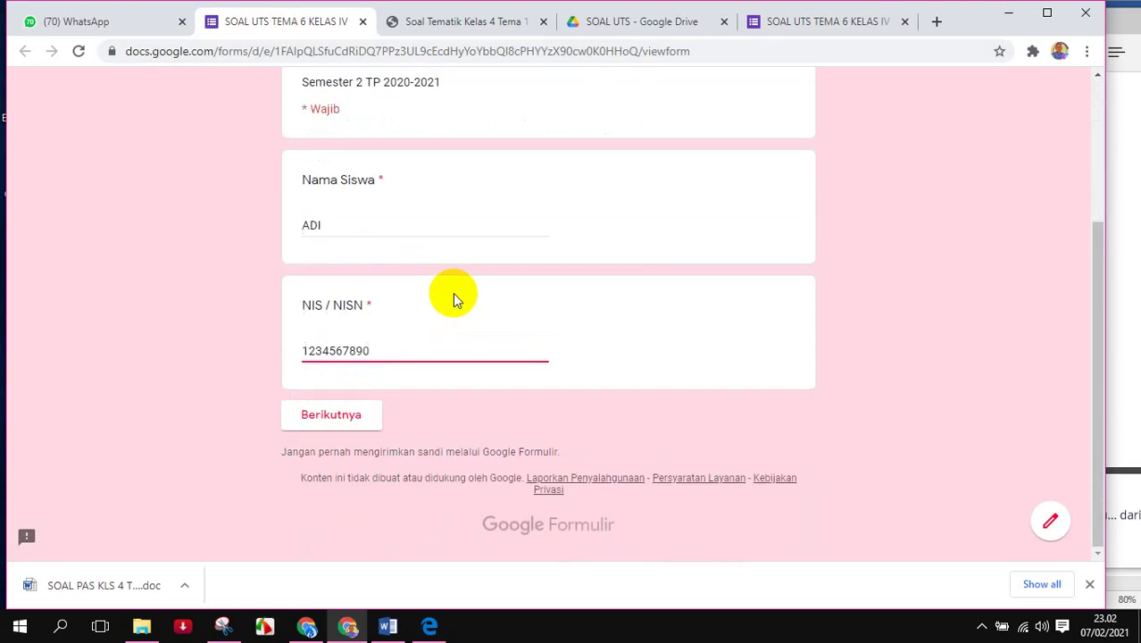
pyautogui.click(331, 415)
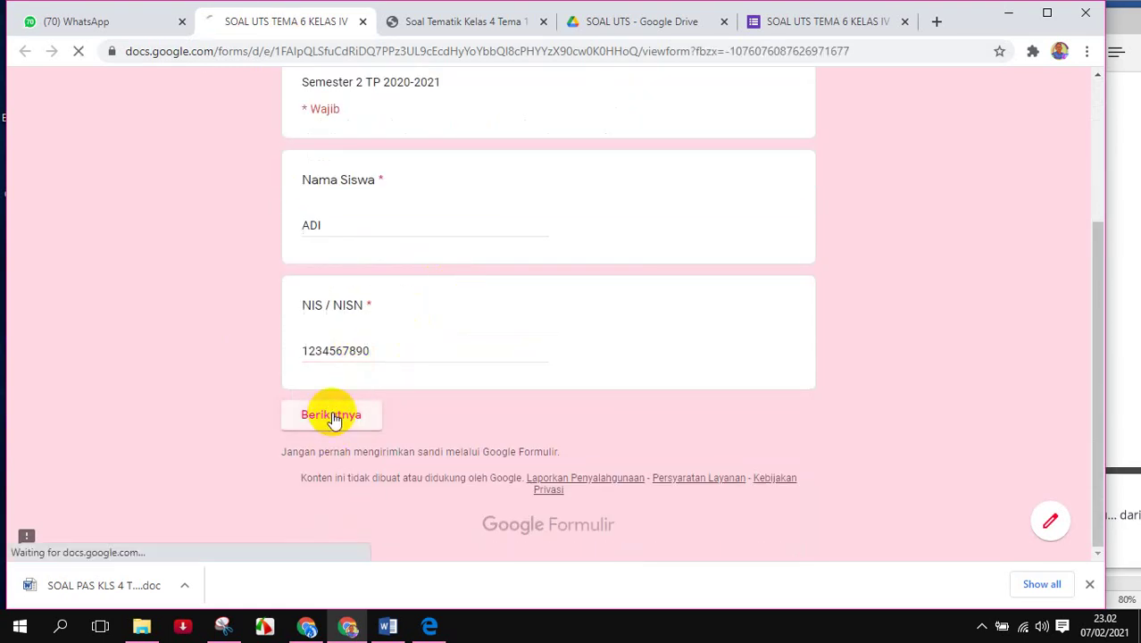
# - Examine the Soal Pilihan Ganda questions, including the rumah adat picture question and its answer options
pyautogui.scroll(-4, 504, 255)
pyautogui.scroll(-1, 504, 249)
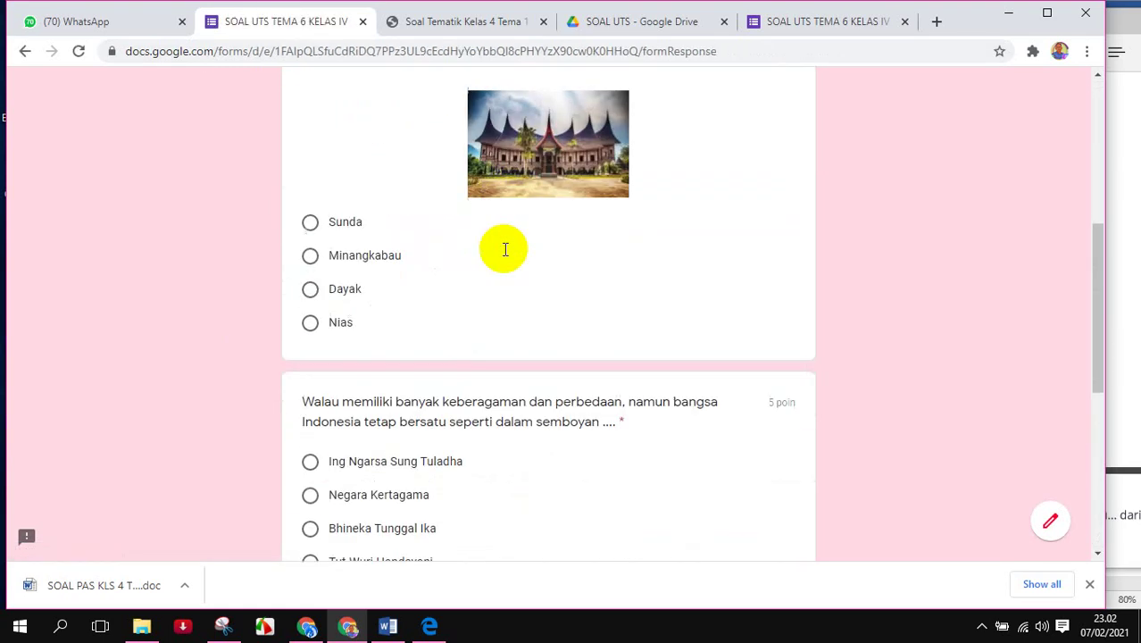
pyautogui.scroll(3, 469, 257)
pyautogui.scroll(-1, 465, 258)
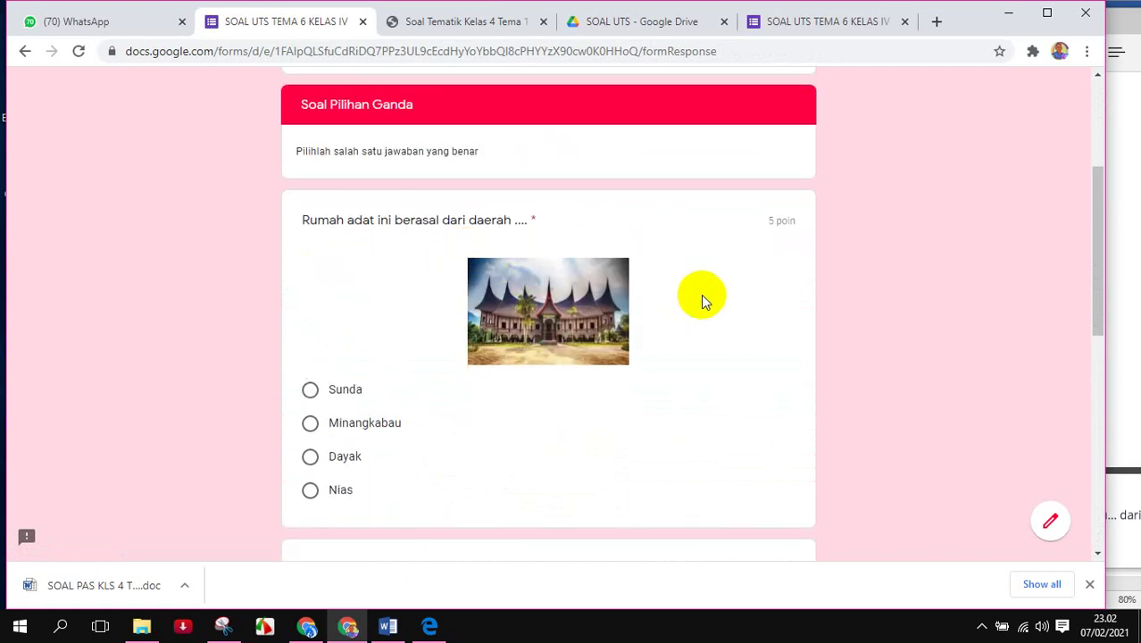
# - Answer the three multiple-choice questions with Minangkabau, Negara Kertagama, and mendengar berita kekalahan Jepang
pyautogui.scroll(1, 428, 279)
pyautogui.scroll(-2, 420, 358)
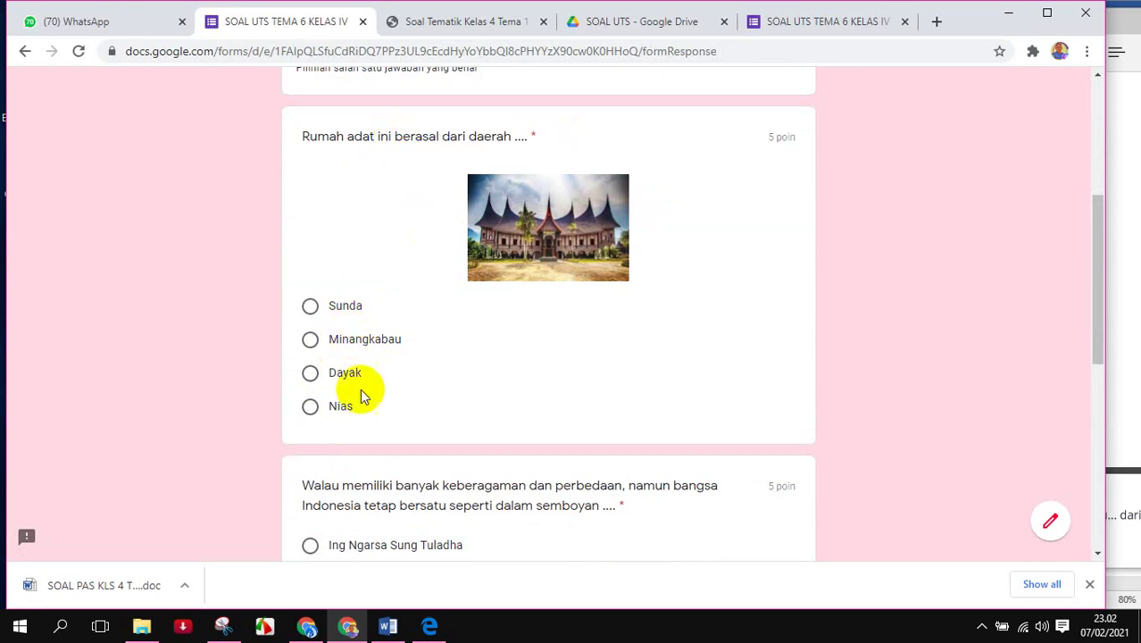
pyautogui.click(311, 340)
pyautogui.scroll(-3, 402, 344)
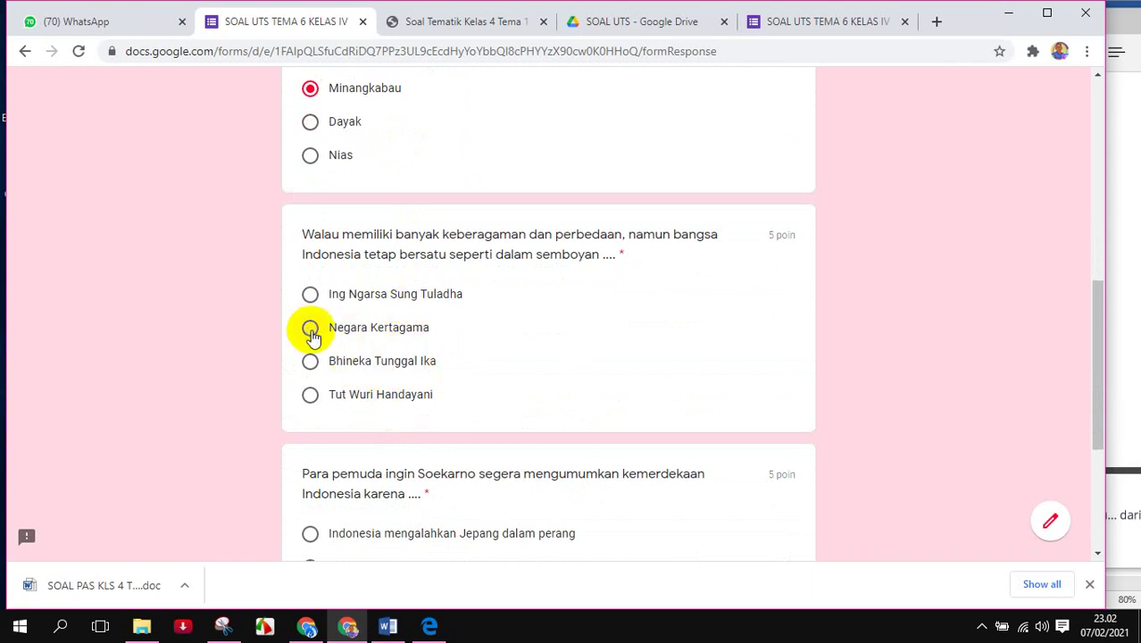
pyautogui.scroll(-2, 428, 319)
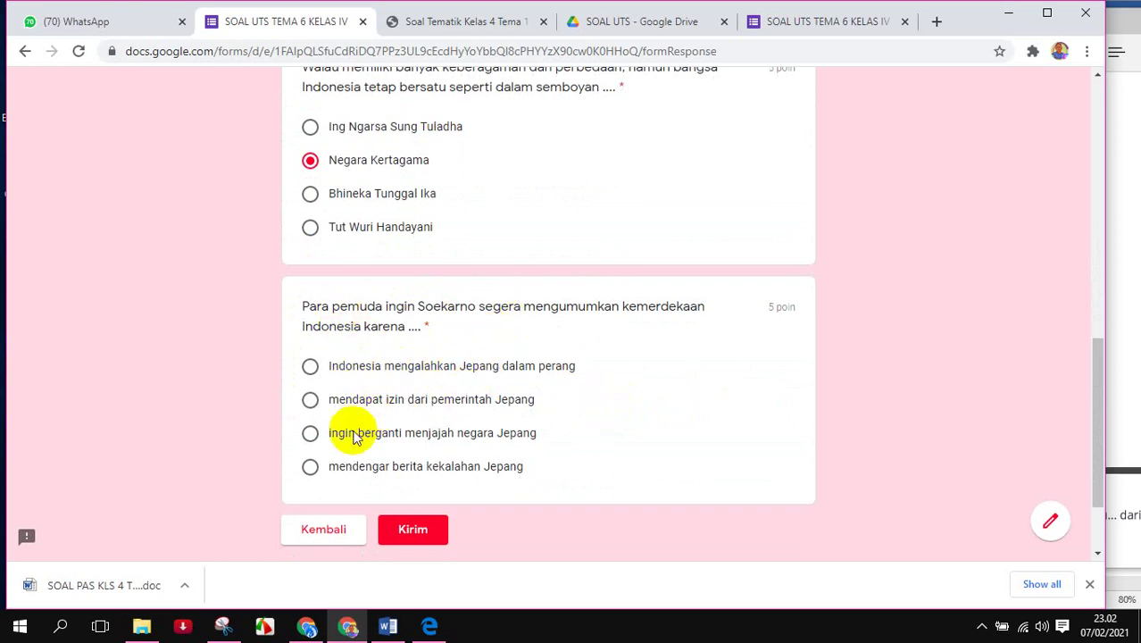
pyautogui.click(310, 465)
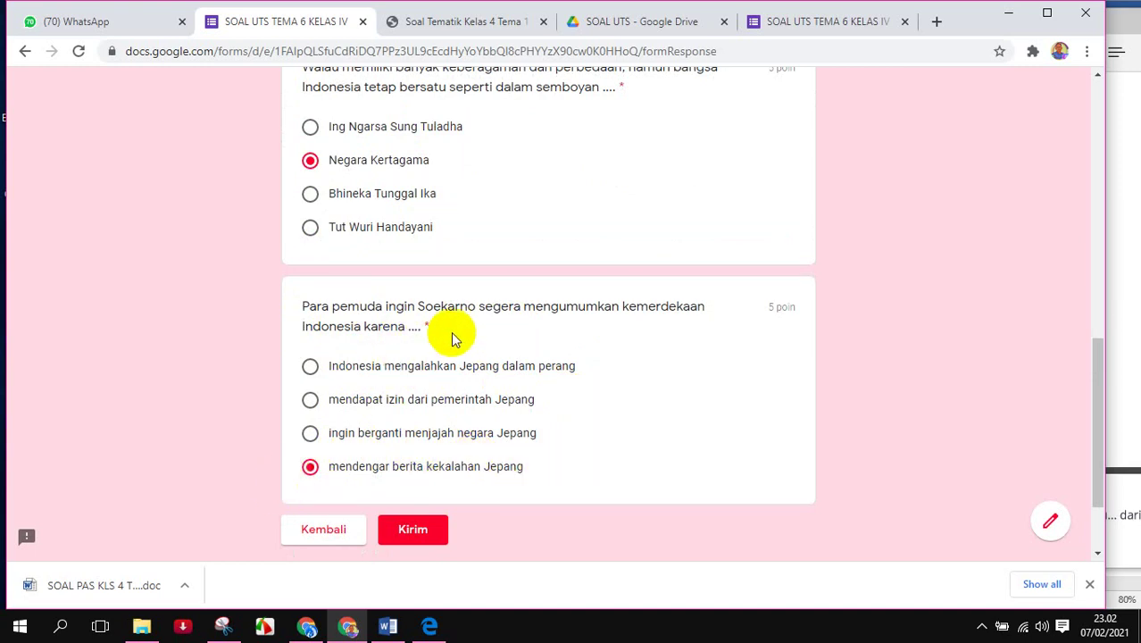
# - Review the three selected answers and submit the exam form
pyautogui.scroll(-1, 382, 376)
pyautogui.scroll(3, 380, 321)
pyautogui.scroll(6, 379, 321)
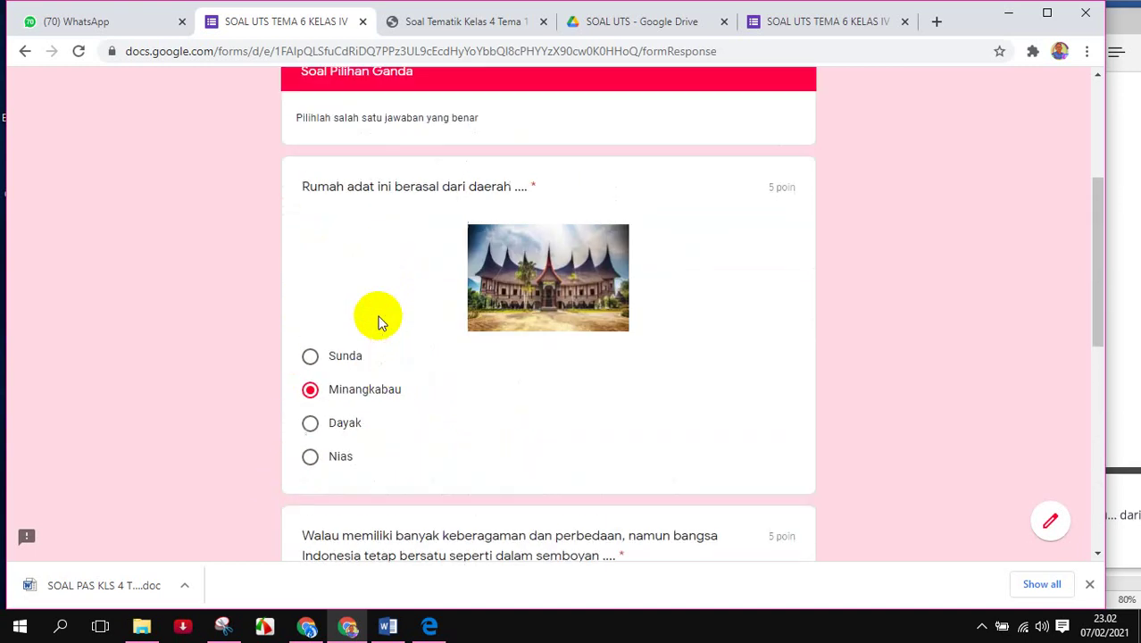
pyautogui.scroll(-5, 376, 318)
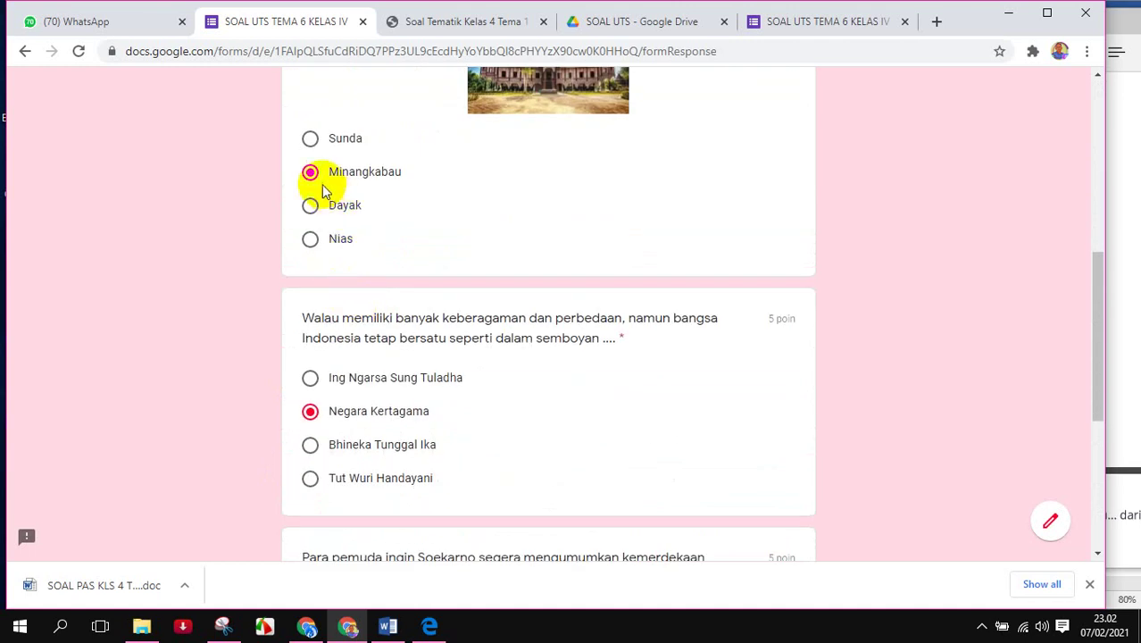
pyautogui.scroll(-3, 394, 189)
pyautogui.scroll(-1, 388, 268)
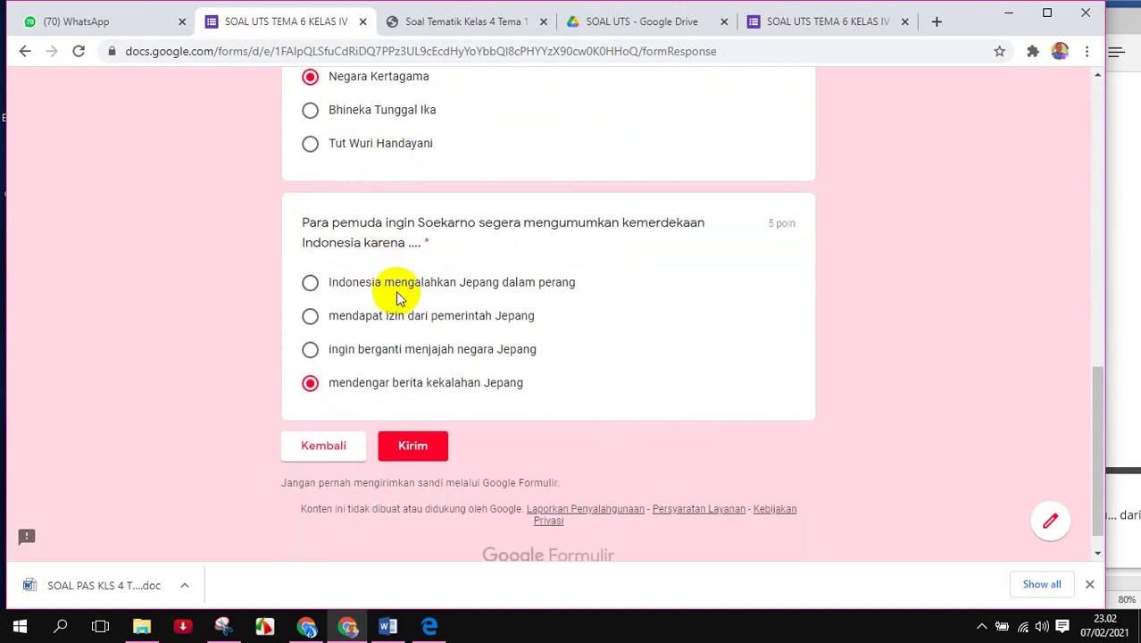
pyautogui.click(415, 416)
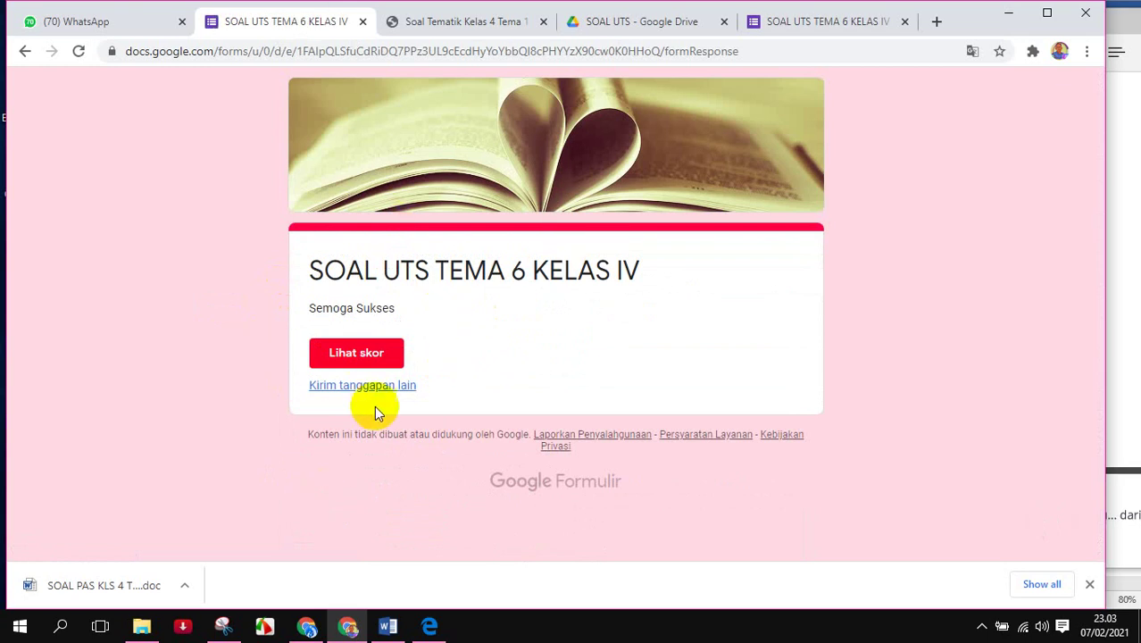
# - Open the submitted exam's score page and examine the total points and the points for each question
pyautogui.click(356, 353)
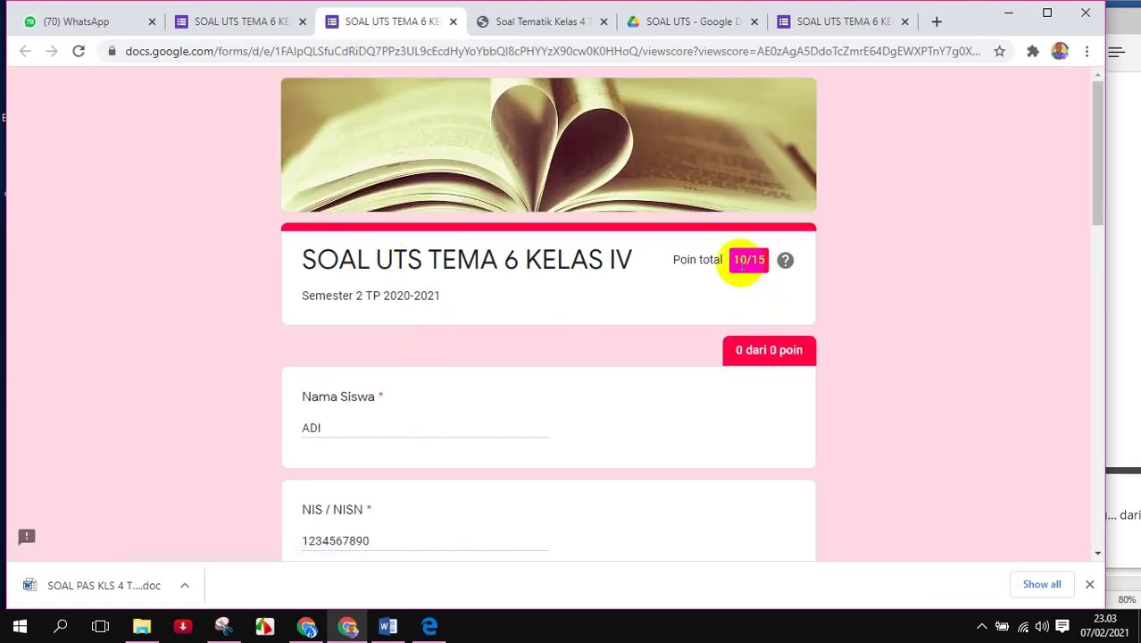
pyautogui.scroll(-8, 744, 262)
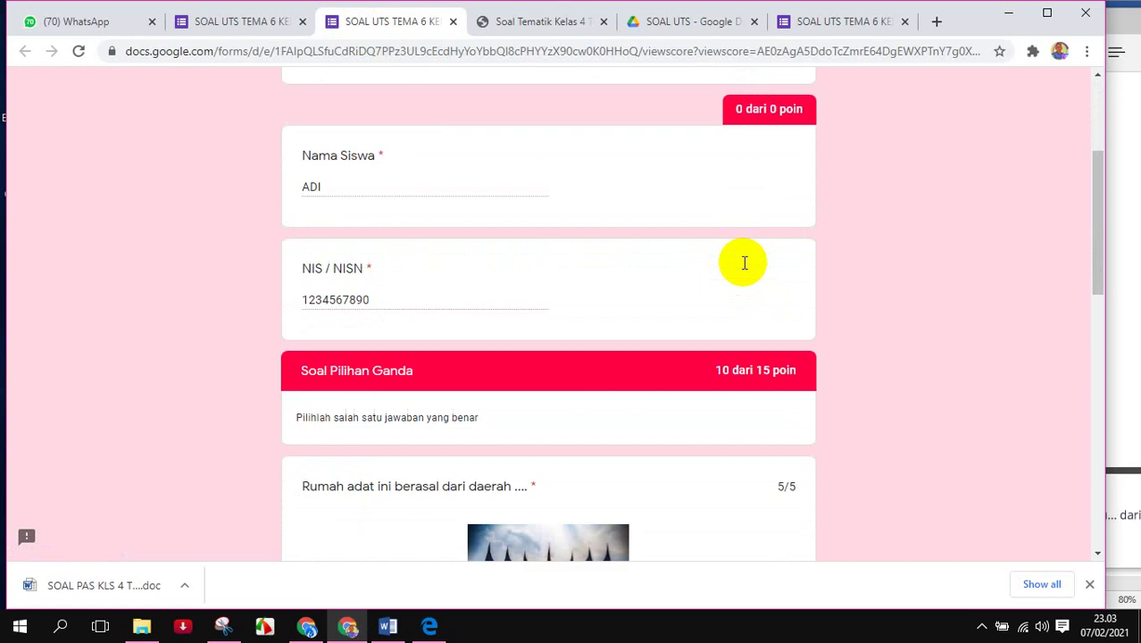
pyautogui.scroll(-4, 739, 265)
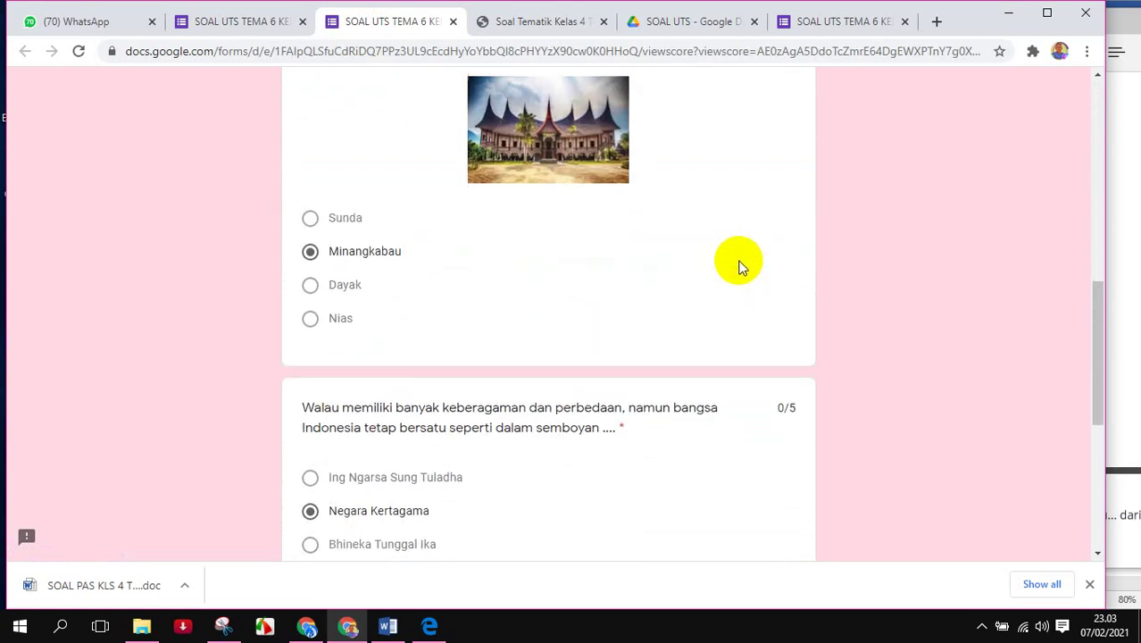
pyautogui.scroll(-2, 583, 273)
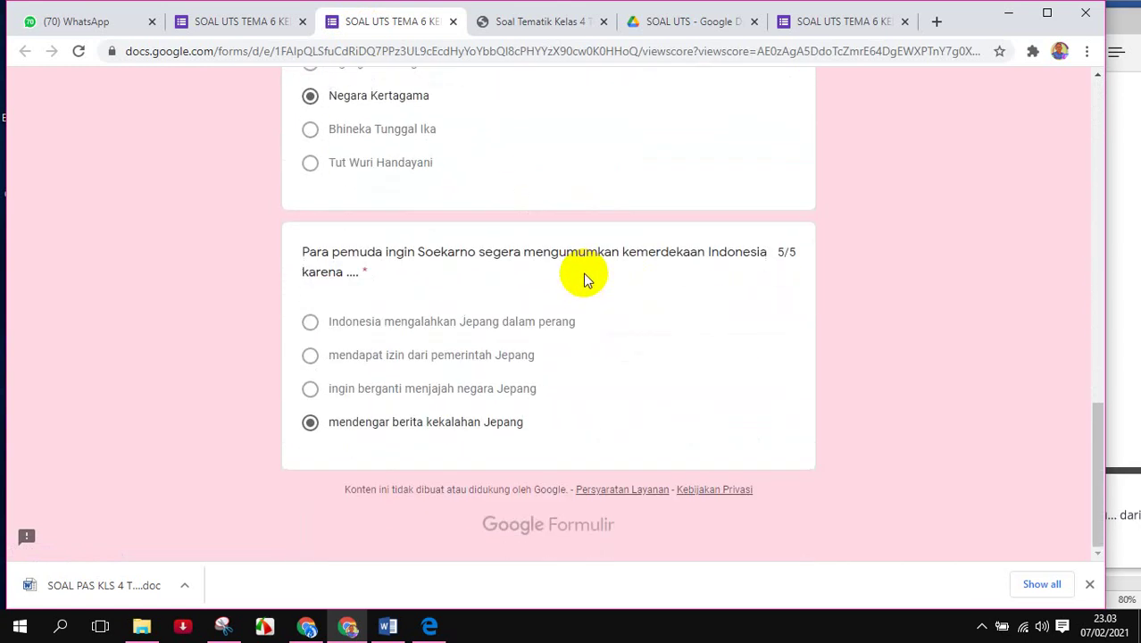
pyautogui.scroll(2, 389, 384)
pyautogui.scroll(7, 389, 384)
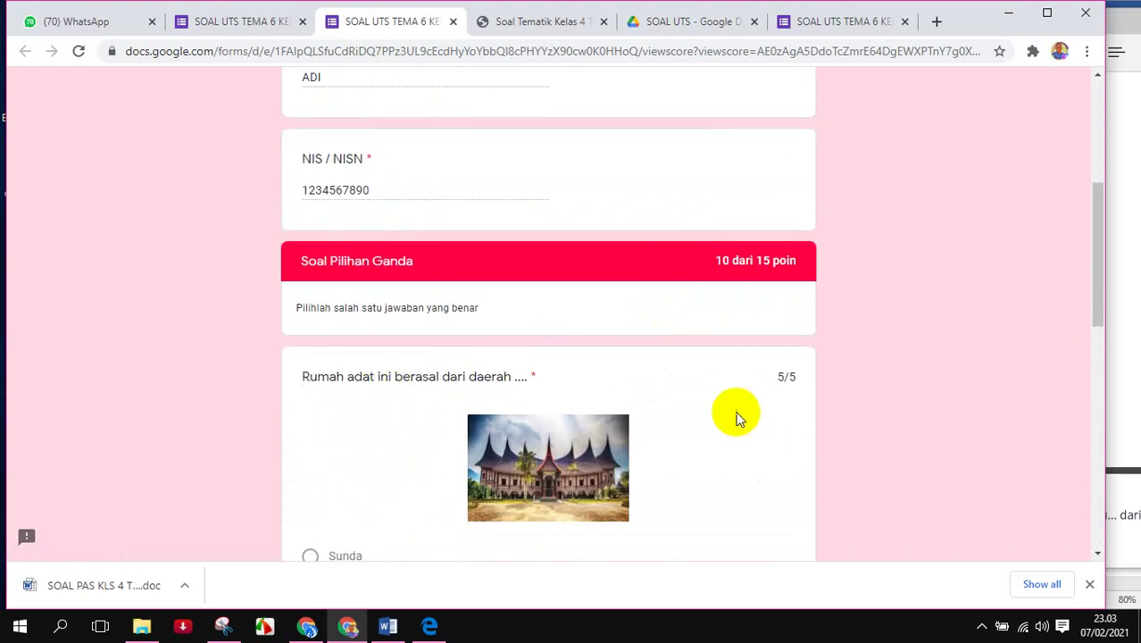
# - Examine the chosen answers and points for the rumah adat and semboyan questions on the score page
pyautogui.scroll(-1, 740, 401)
pyautogui.scroll(-2, 305, 326)
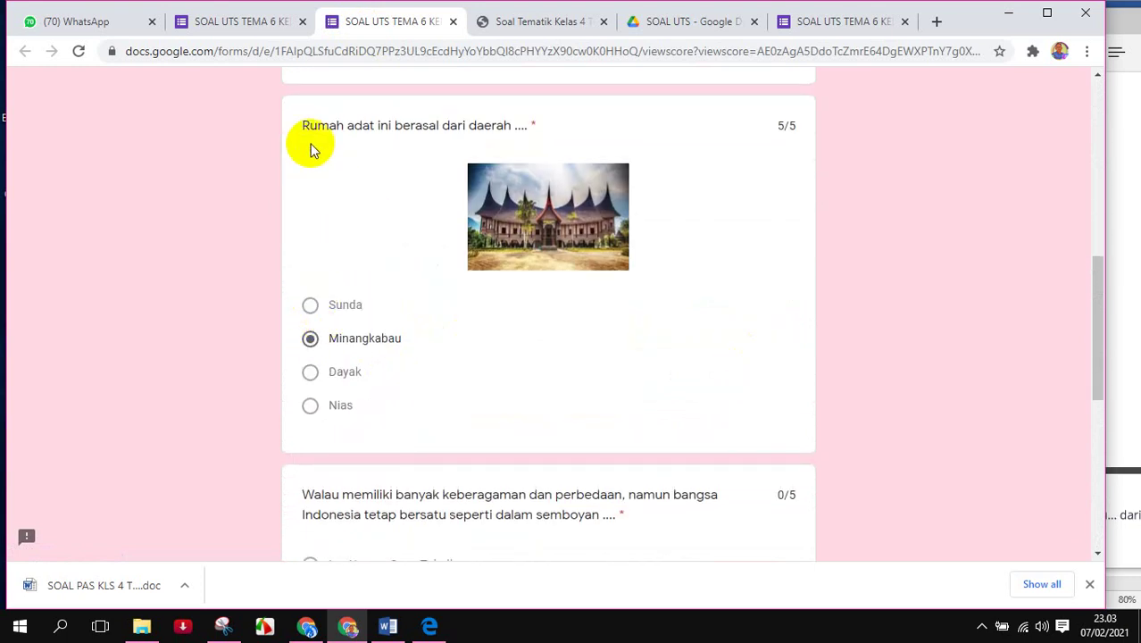
pyautogui.moveTo(542, 127); pyautogui.dragTo(568, 145)
pyautogui.scroll(-3, 343, 207)
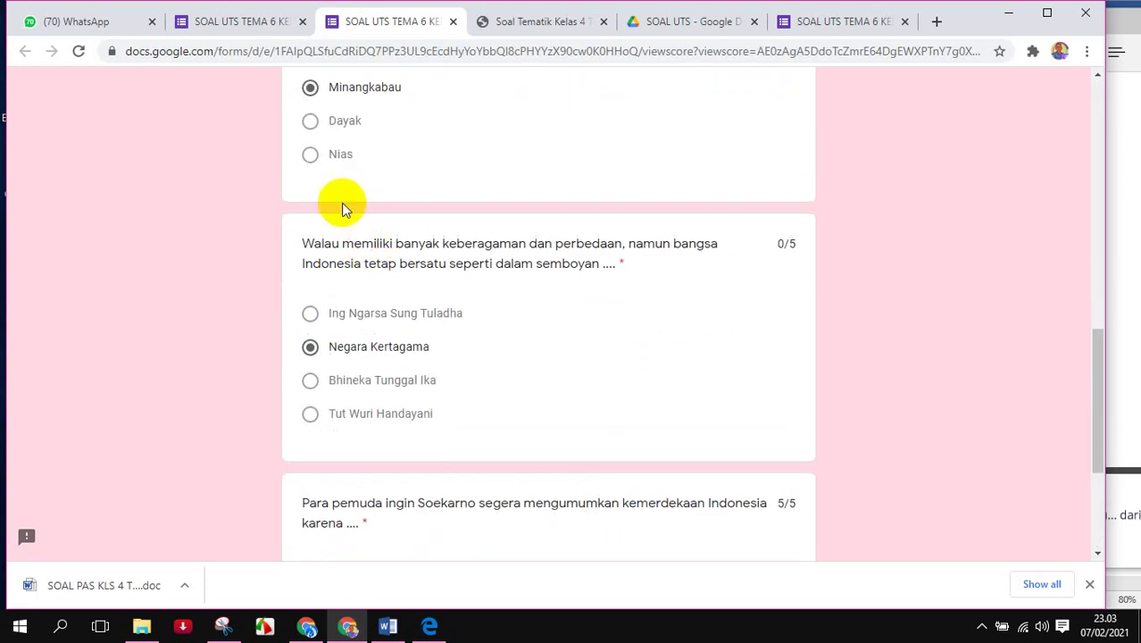
pyautogui.moveTo(329, 148); pyautogui.dragTo(306, 81)
pyautogui.scroll(-2, 383, 331)
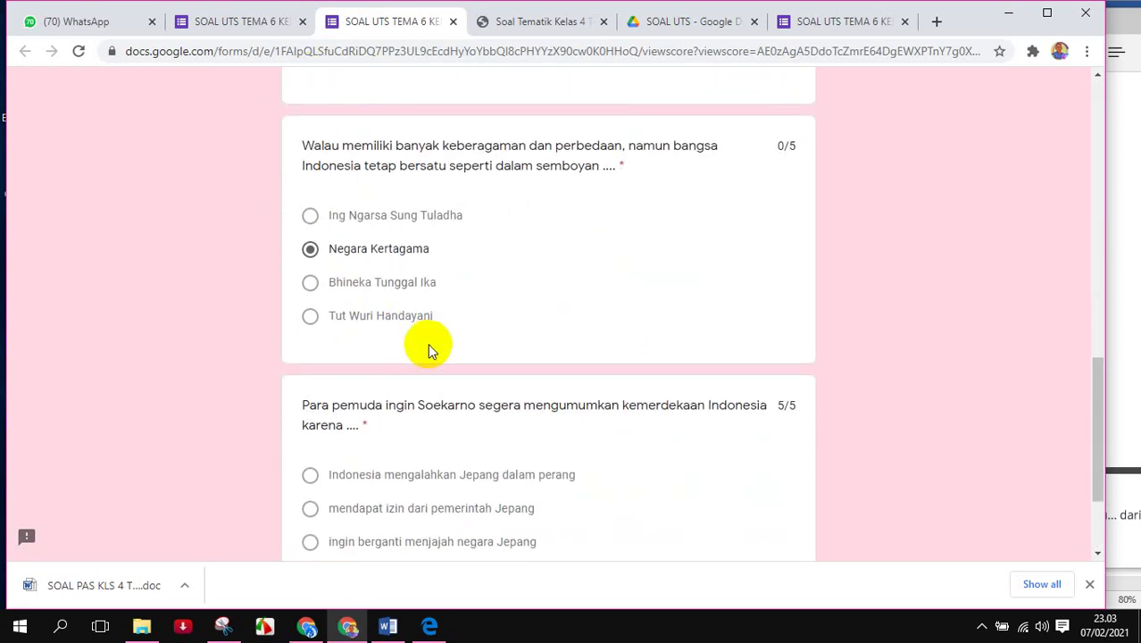
pyautogui.moveTo(428, 337); pyautogui.dragTo(319, 191)
pyautogui.scroll(2, 619, 304)
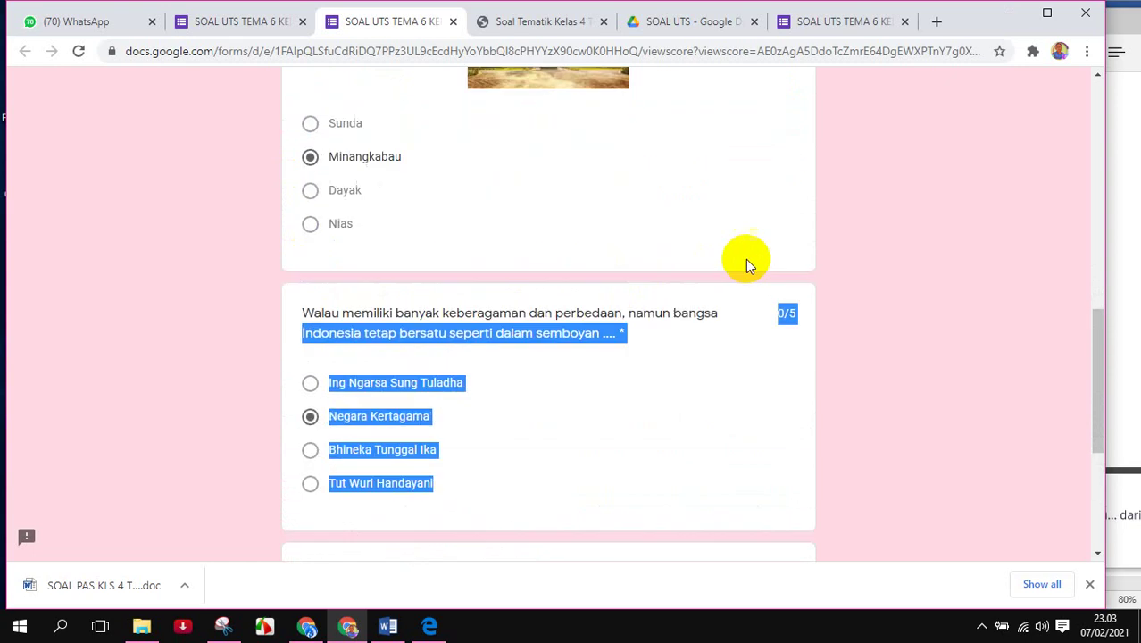
pyautogui.click(747, 319)
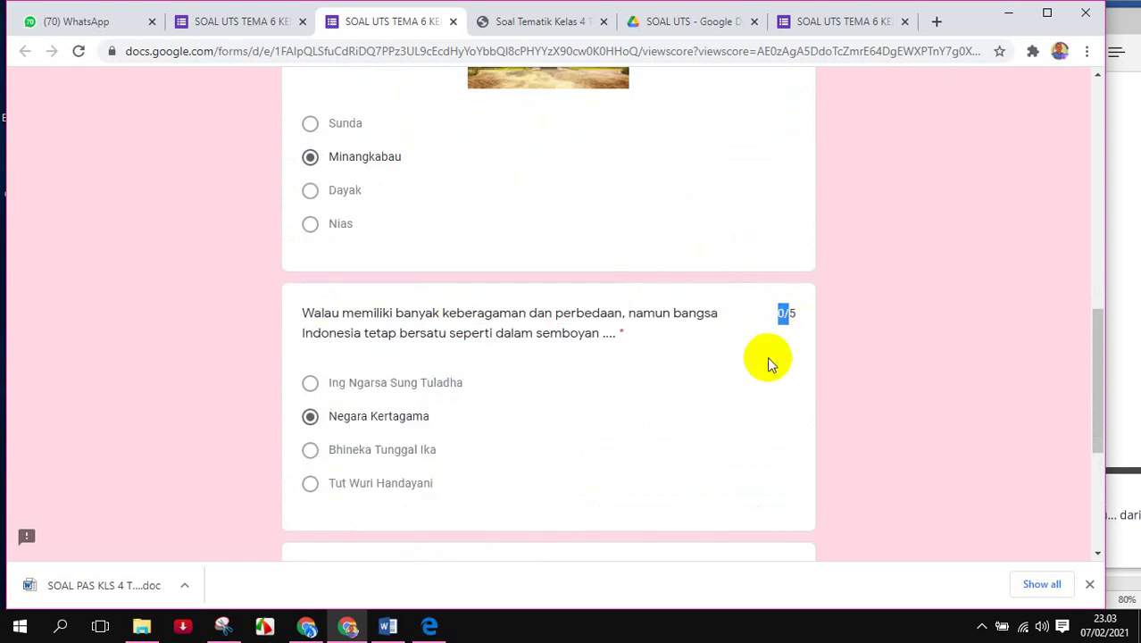
# - Compare the points of all three questions with the total score shown in the form header
pyautogui.scroll(-2, 768, 359)
pyautogui.moveTo(774, 402); pyautogui.dragTo(798, 406)
pyautogui.scroll(7, 709, 406)
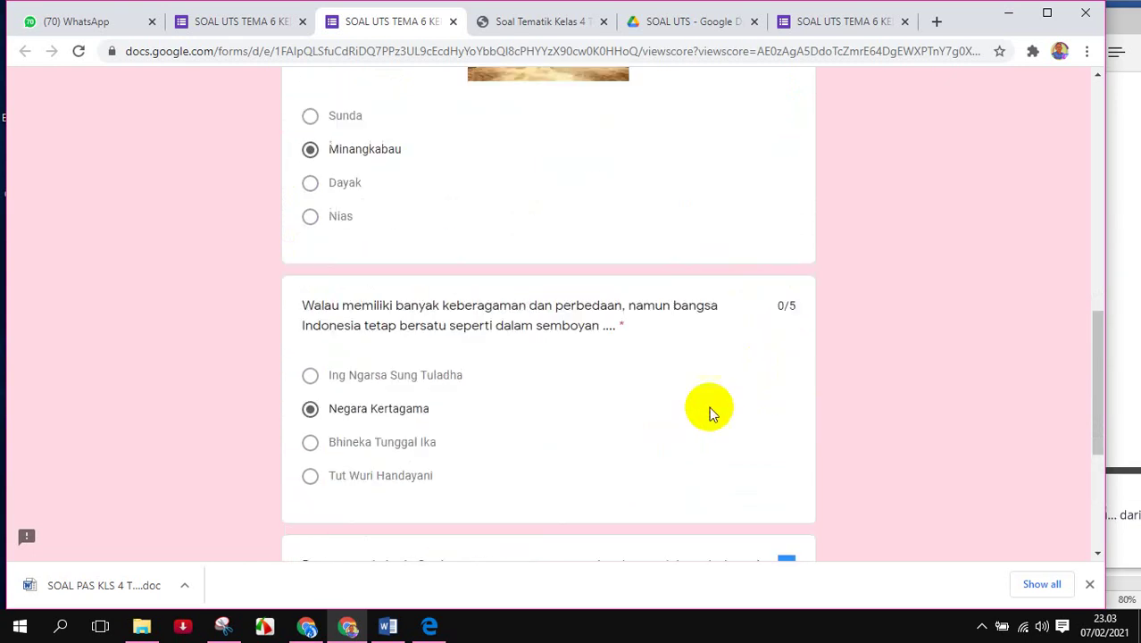
pyautogui.moveTo(768, 366); pyautogui.dragTo(809, 364)
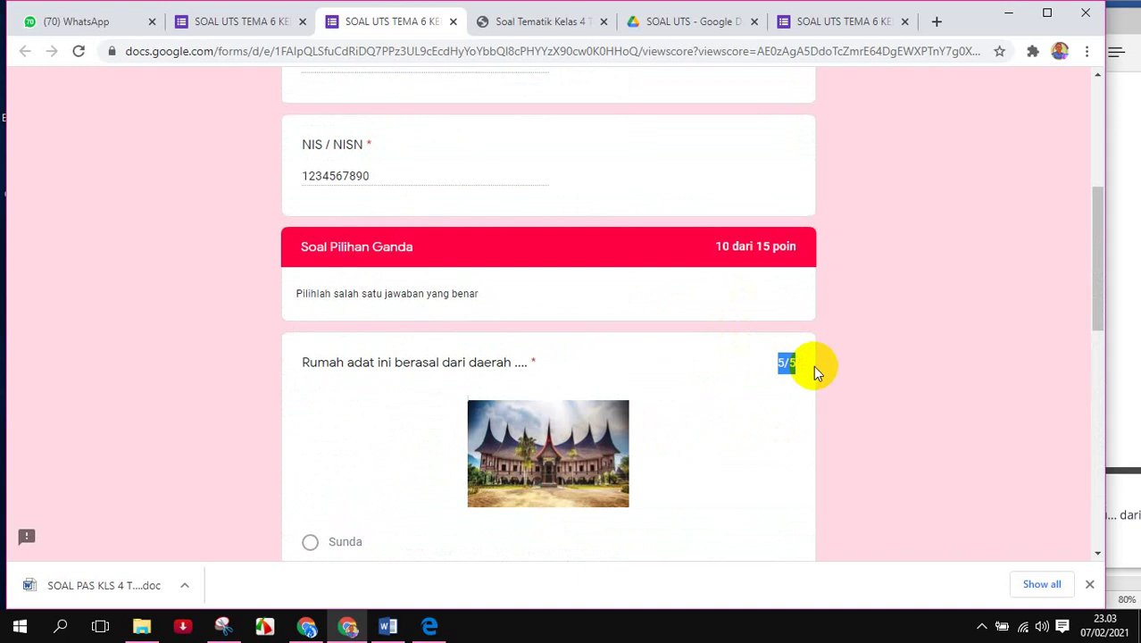
pyautogui.scroll(-7, 702, 405)
pyautogui.scroll(8, 702, 393)
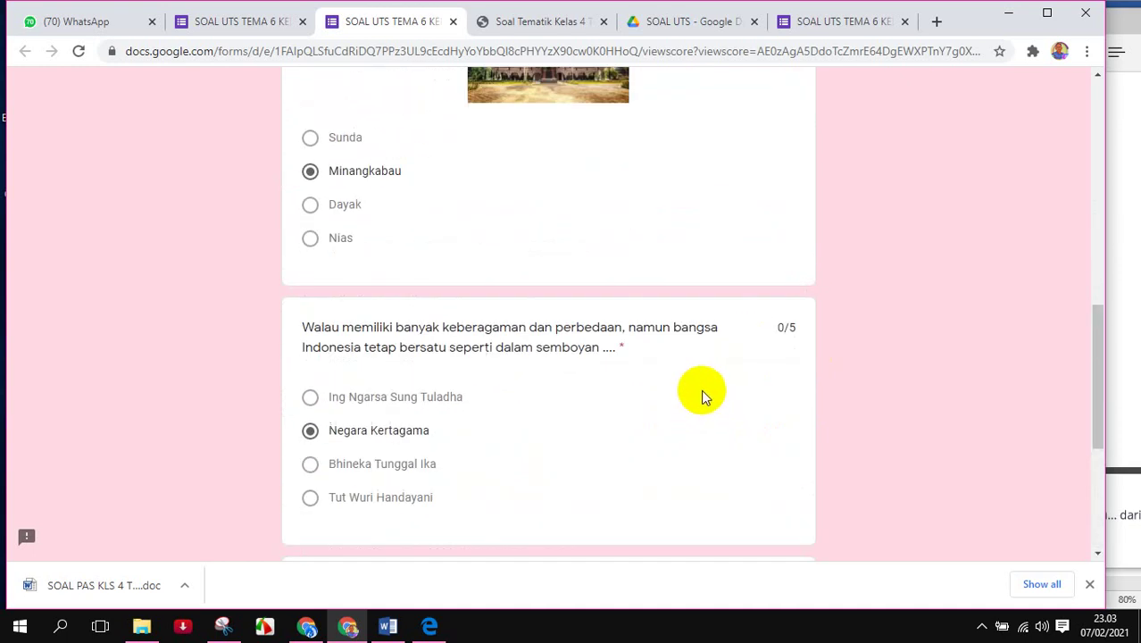
pyautogui.scroll(3, 687, 356)
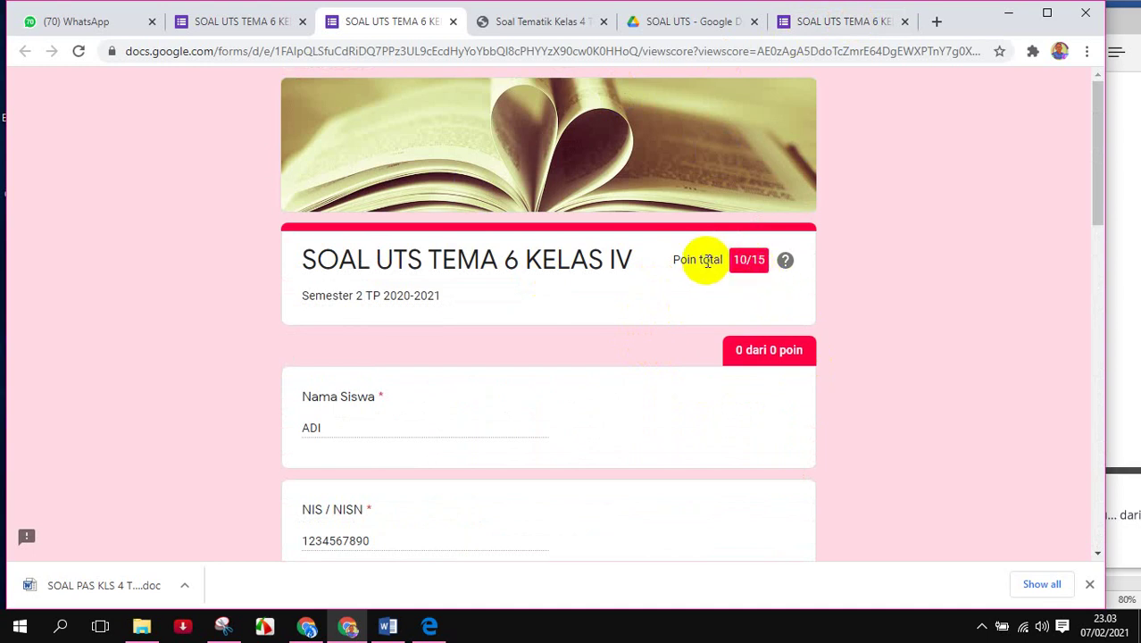
pyautogui.scroll(-8, 648, 344)
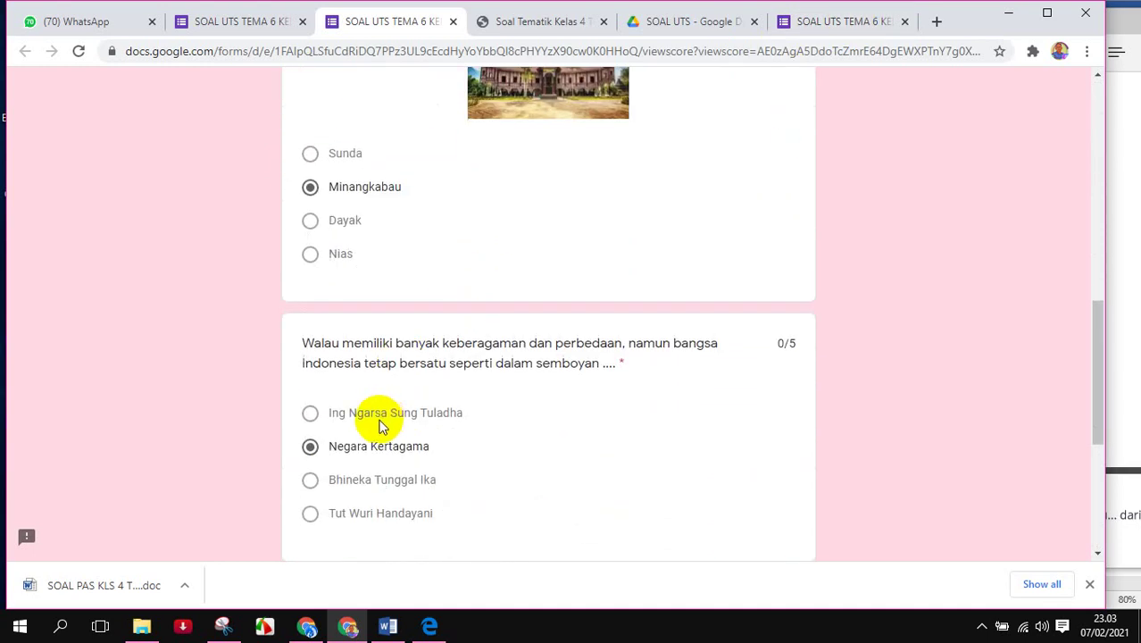
pyautogui.scroll(-2, 379, 426)
pyautogui.scroll(10, 374, 438)
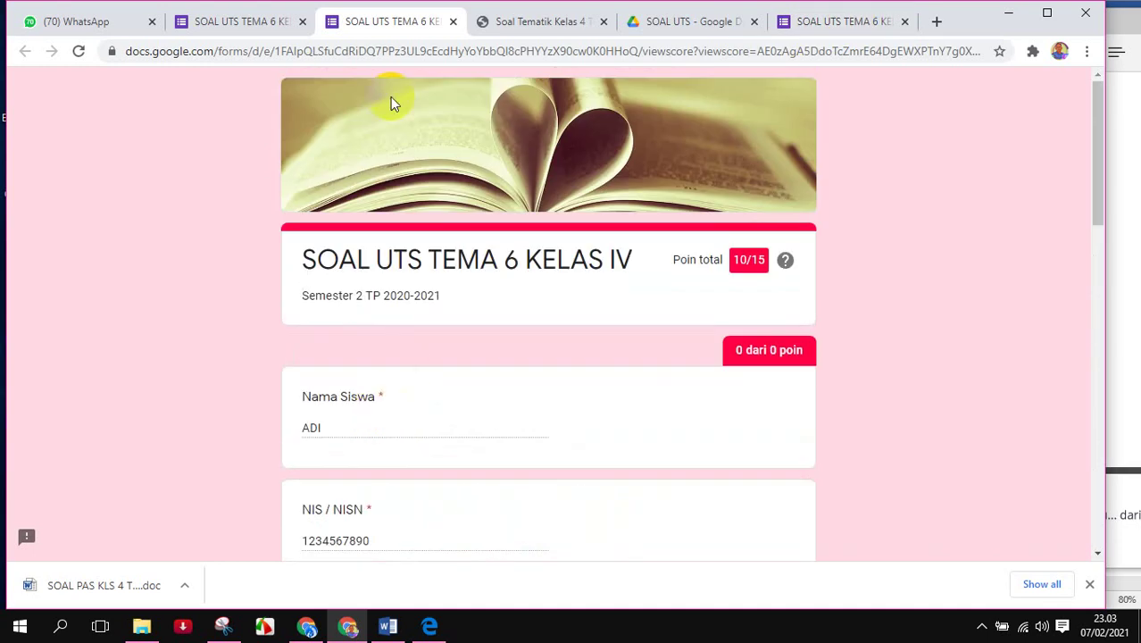
# - Return to the submission confirmation page and start another response to the exam
pyautogui.click(234, 25)
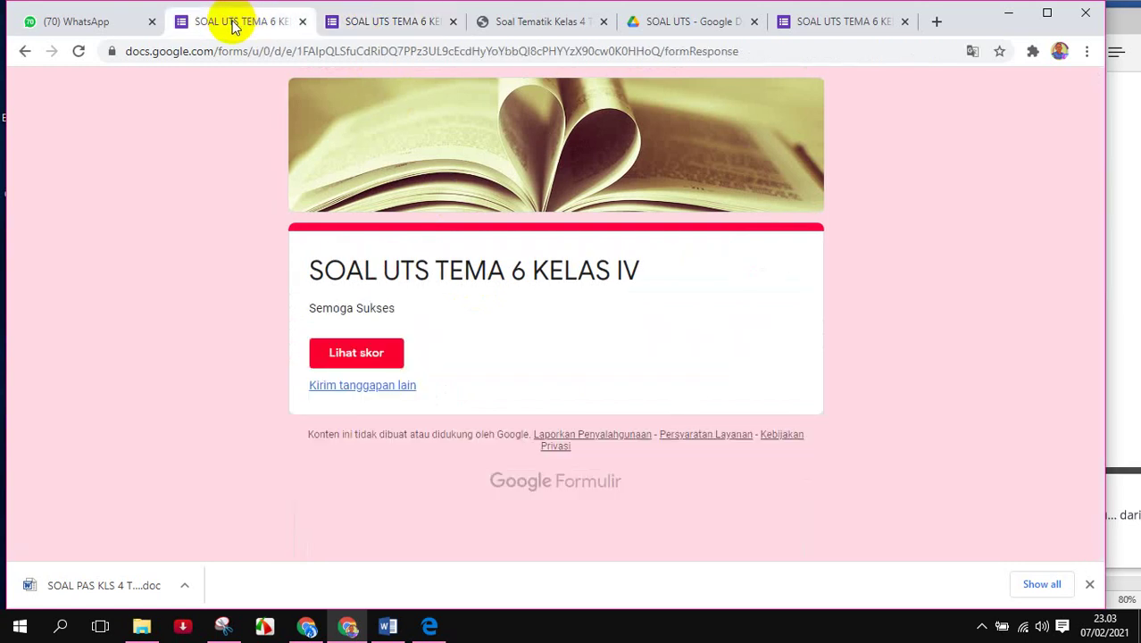
pyautogui.click(347, 386)
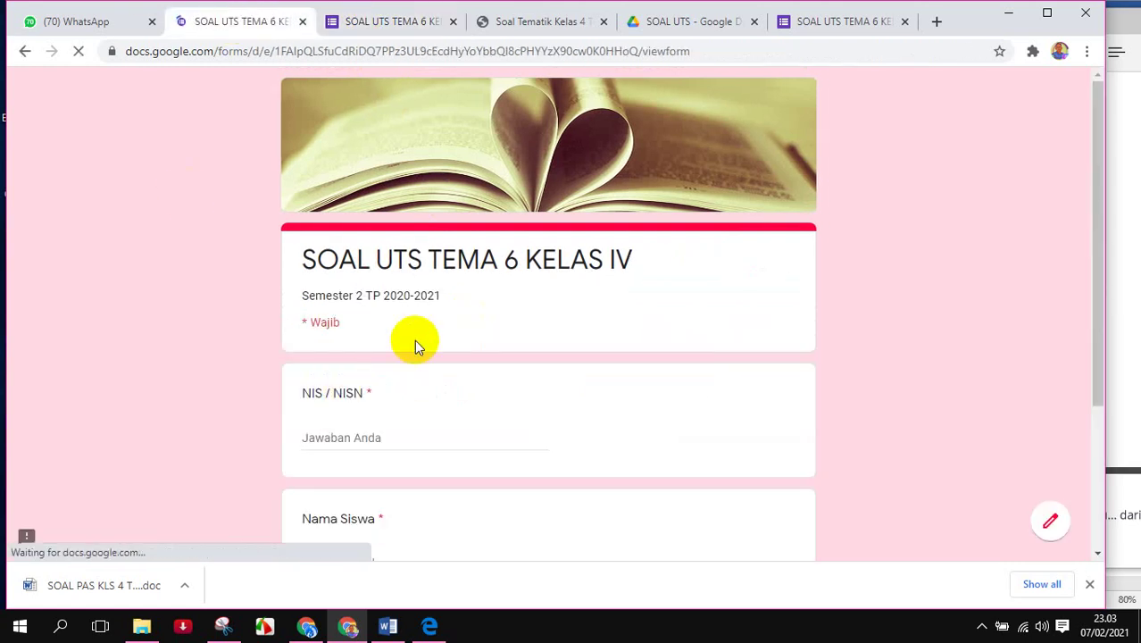
pyautogui.scroll(-2, 418, 335)
pyautogui.click(331, 265)
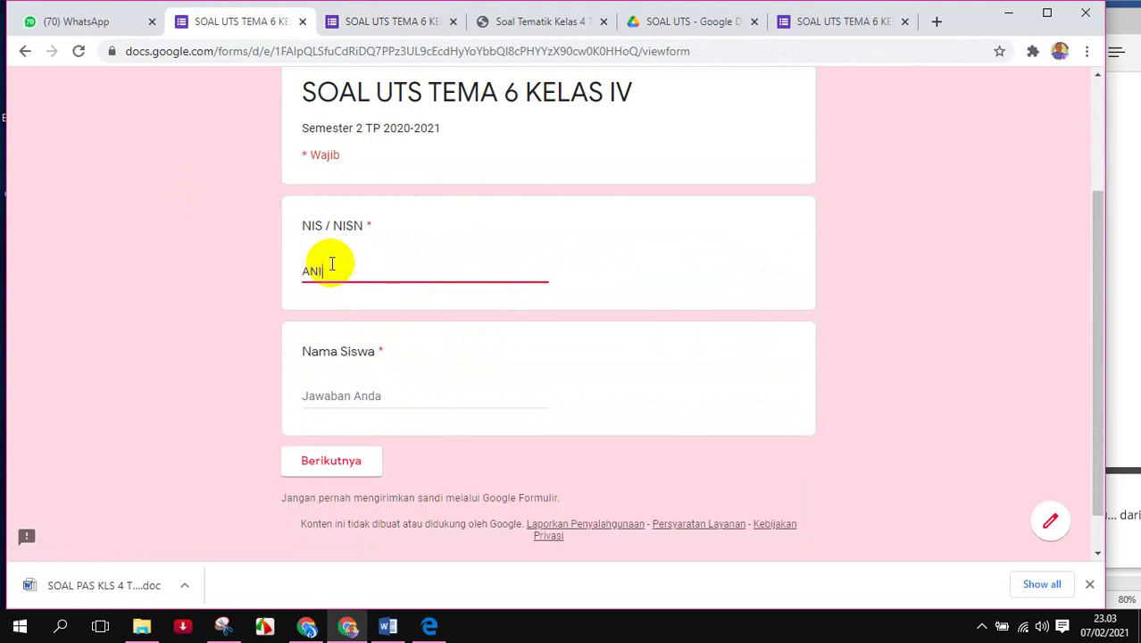
pyautogui.write('ANI')
pyautogui.scroll(-1, 331, 260)
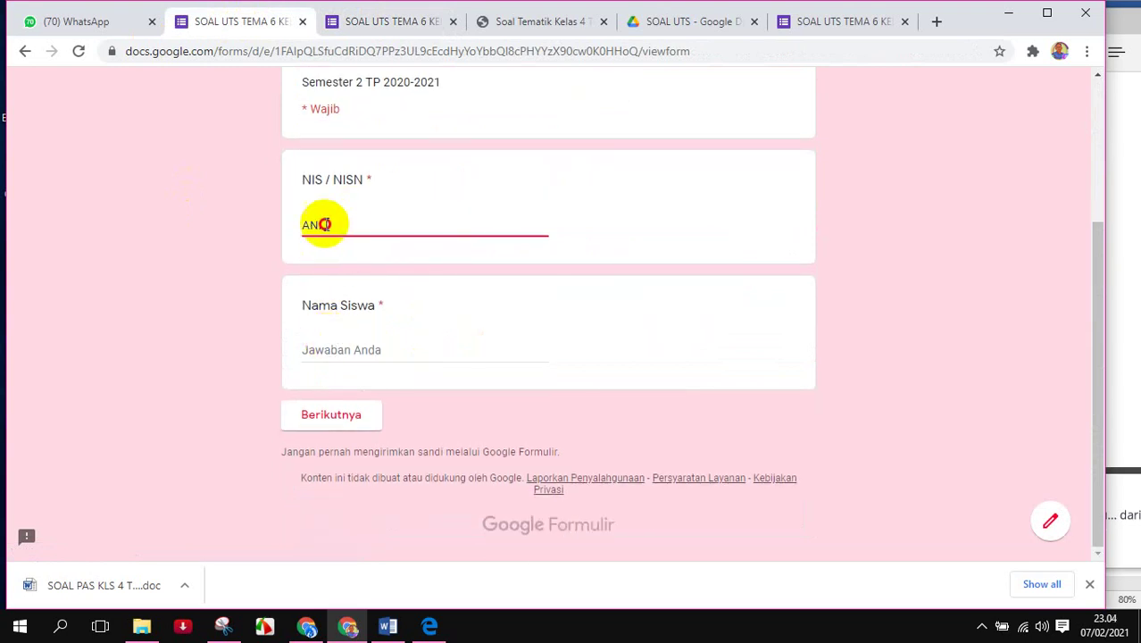
pyautogui.moveTo(323, 224); pyautogui.dragTo(265, 224)
pyautogui.write('EV')
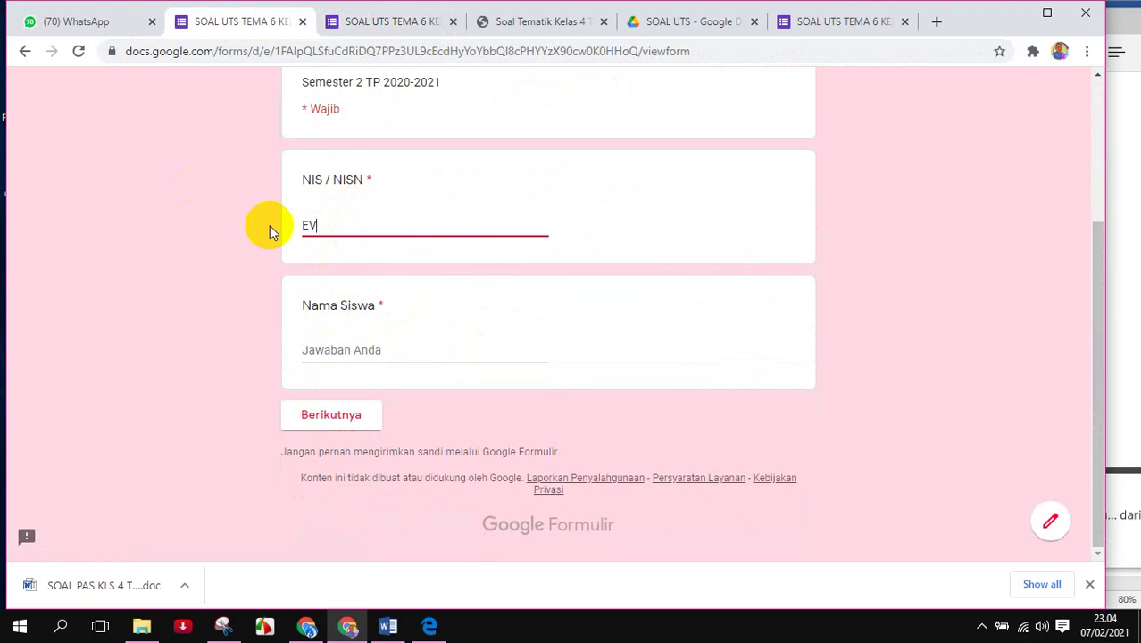
pyautogui.write('A')
pyautogui.click(348, 223)
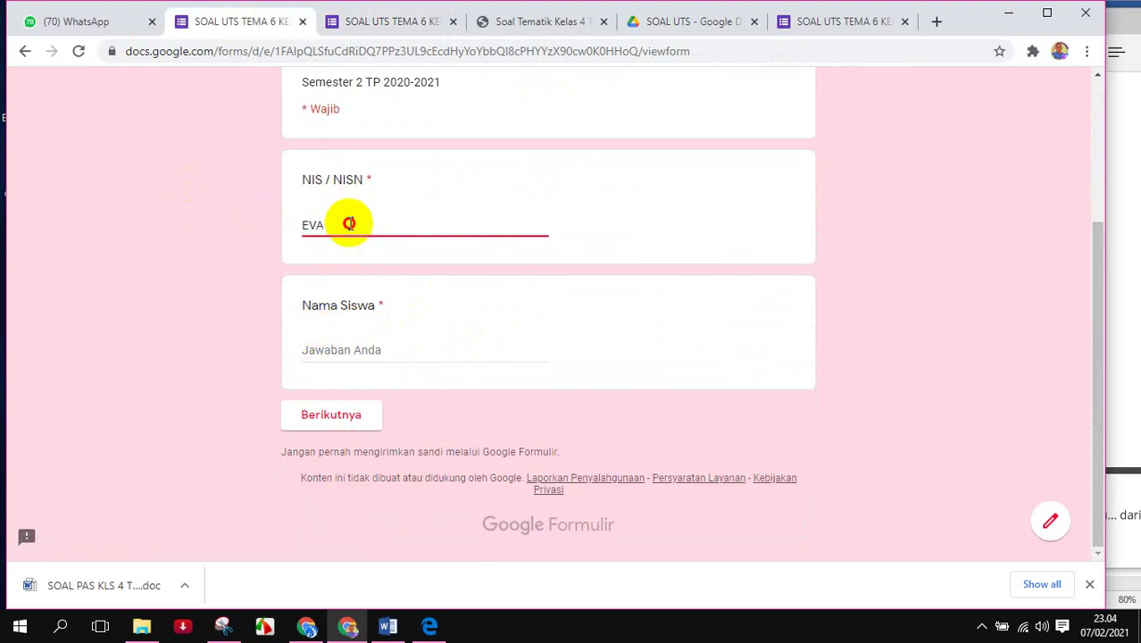
# - Replace the NIS / NISN entry with the student's number, fill in the student's name in Nama Siswa, and continue to the questions
pyautogui.moveTo(349, 223); pyautogui.dragTo(287, 234)
pyautogui.write('1234')
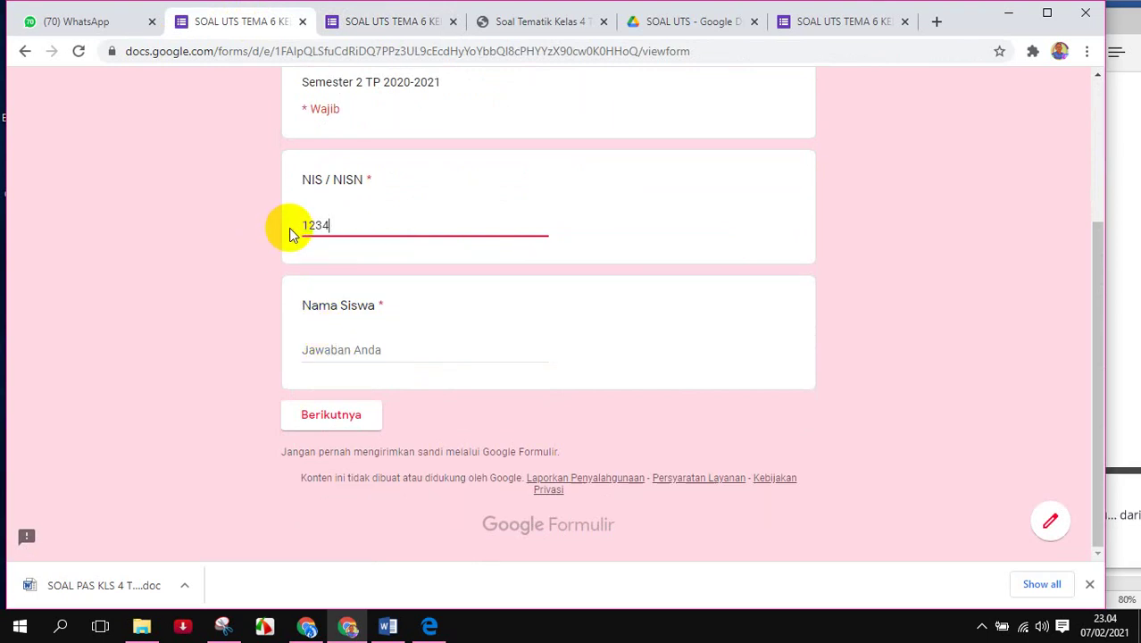
pyautogui.write('5678')
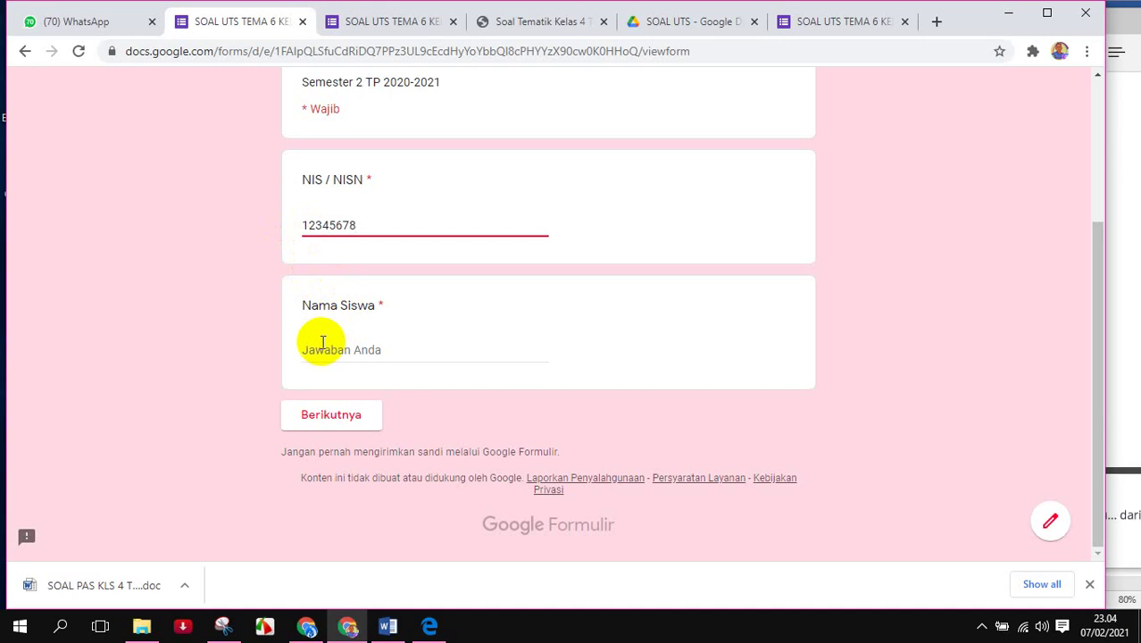
pyautogui.click(323, 344)
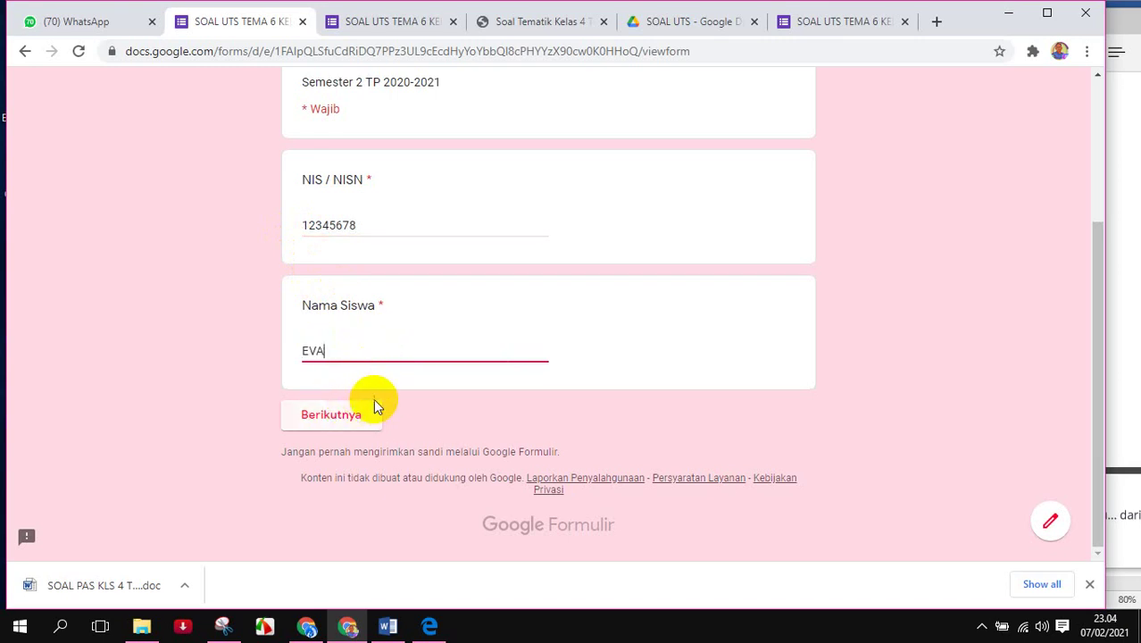
pyautogui.write('EVA')
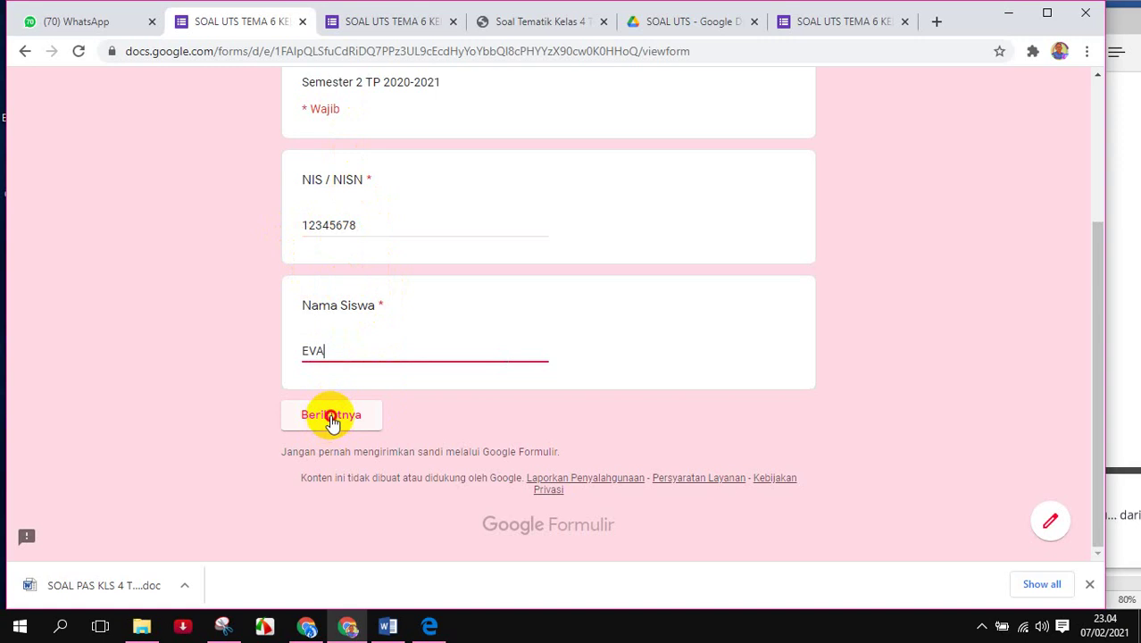
pyautogui.click(329, 418)
pyautogui.scroll(-5, 462, 380)
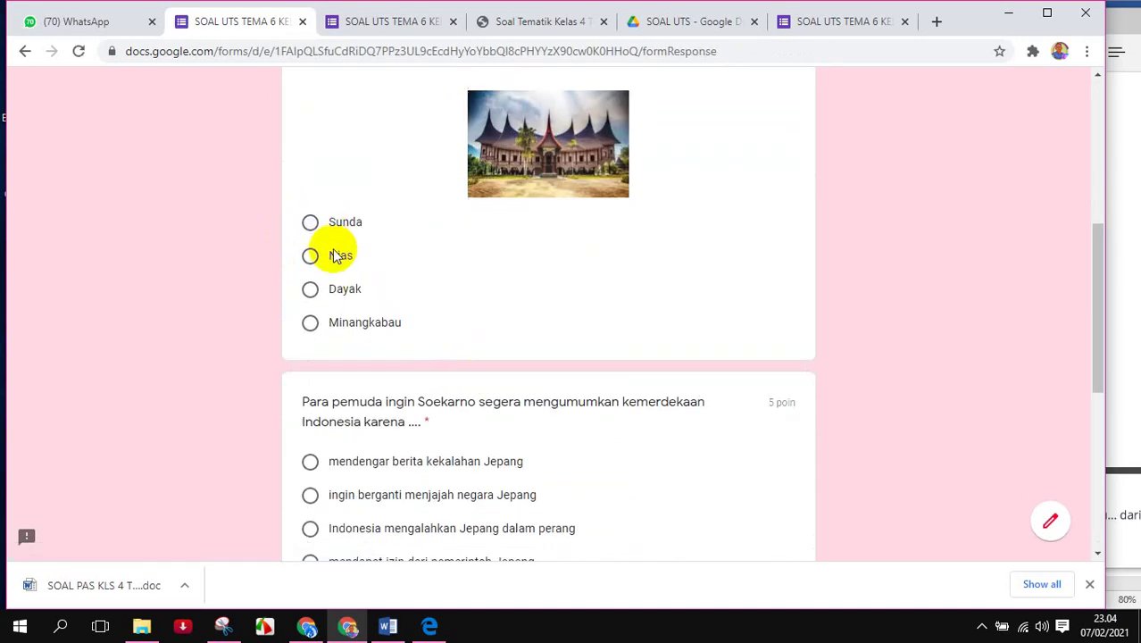
# - Answer the Soekarno question with "Indonesia mengalahkan Jepang dalam perang" and the semboyan question with "Bhineka Tunggal Ika"
pyautogui.scroll(-3, 331, 357)
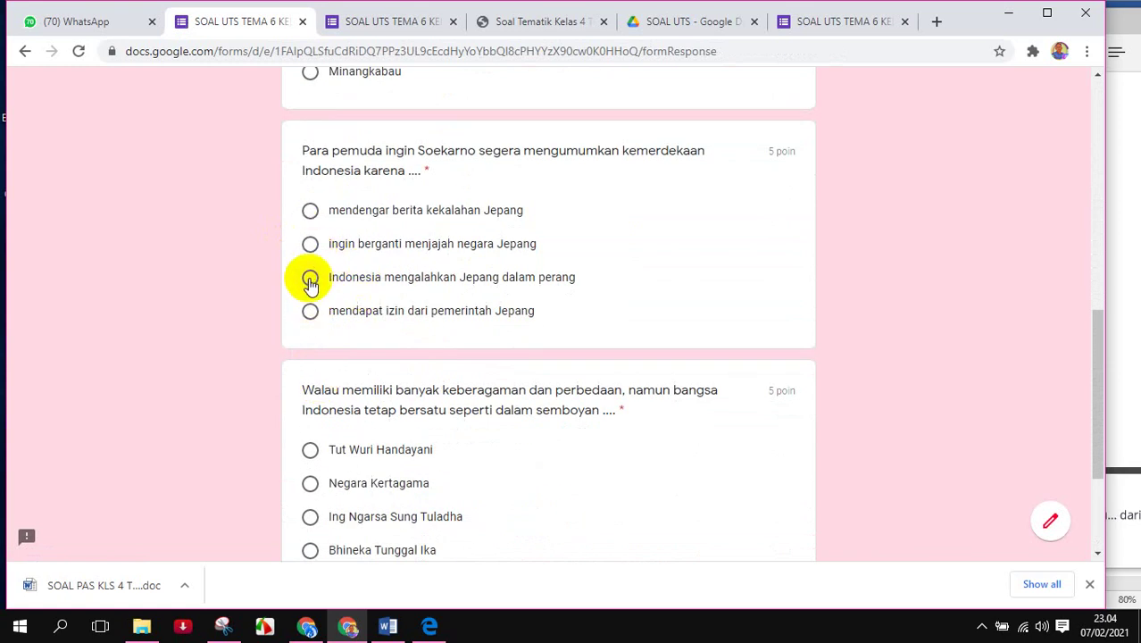
pyautogui.click(310, 278)
pyautogui.scroll(-2, 317, 339)
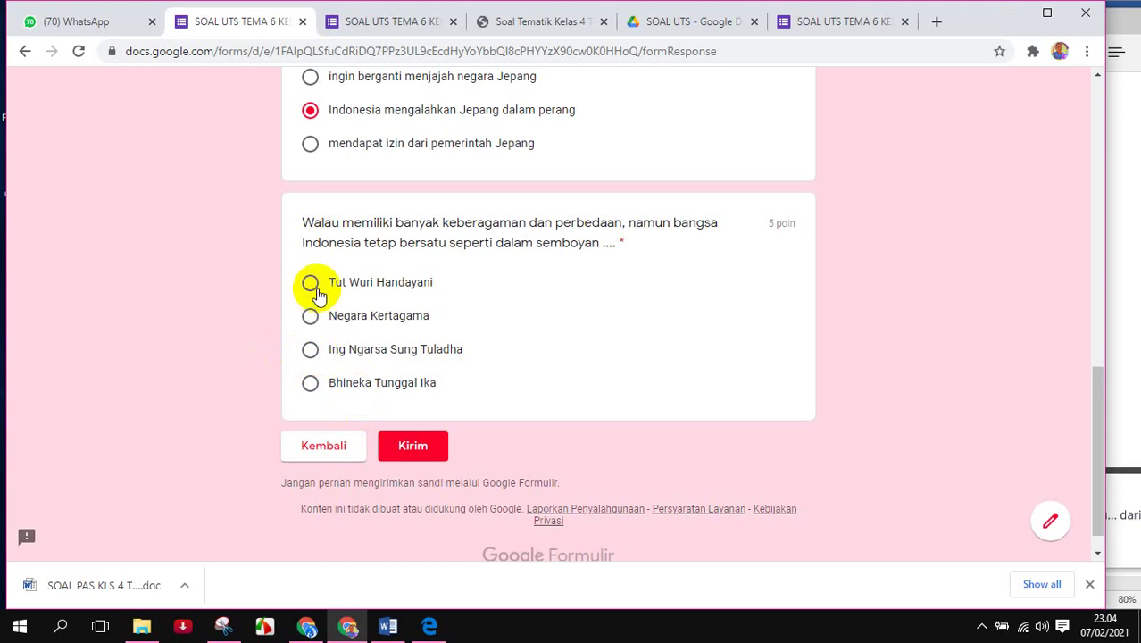
pyautogui.click(314, 385)
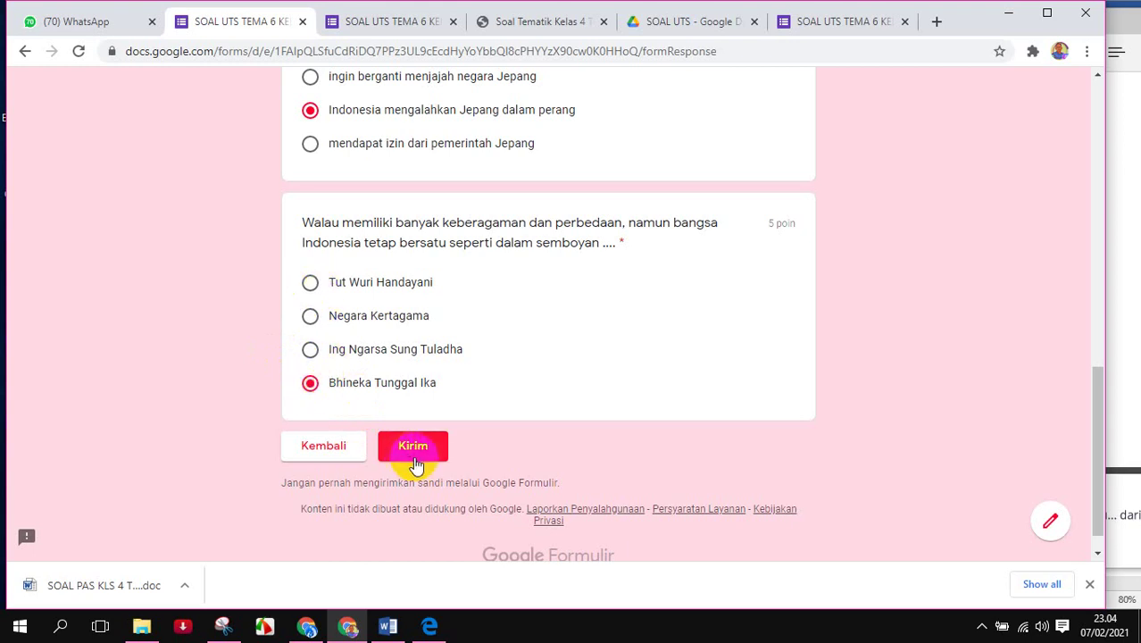
# - Try to submit the exam response while the required rumah adat question is left unanswered
pyautogui.scroll(7, 496, 388)
pyautogui.scroll(-4, 356, 214)
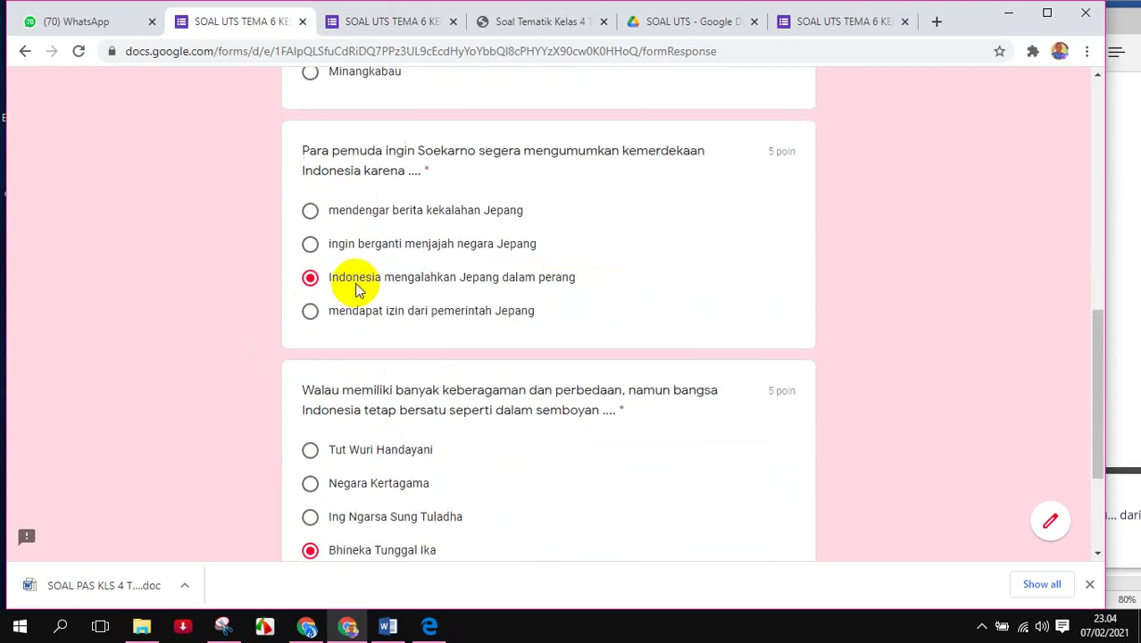
pyautogui.scroll(-3, 357, 289)
pyautogui.click(421, 414)
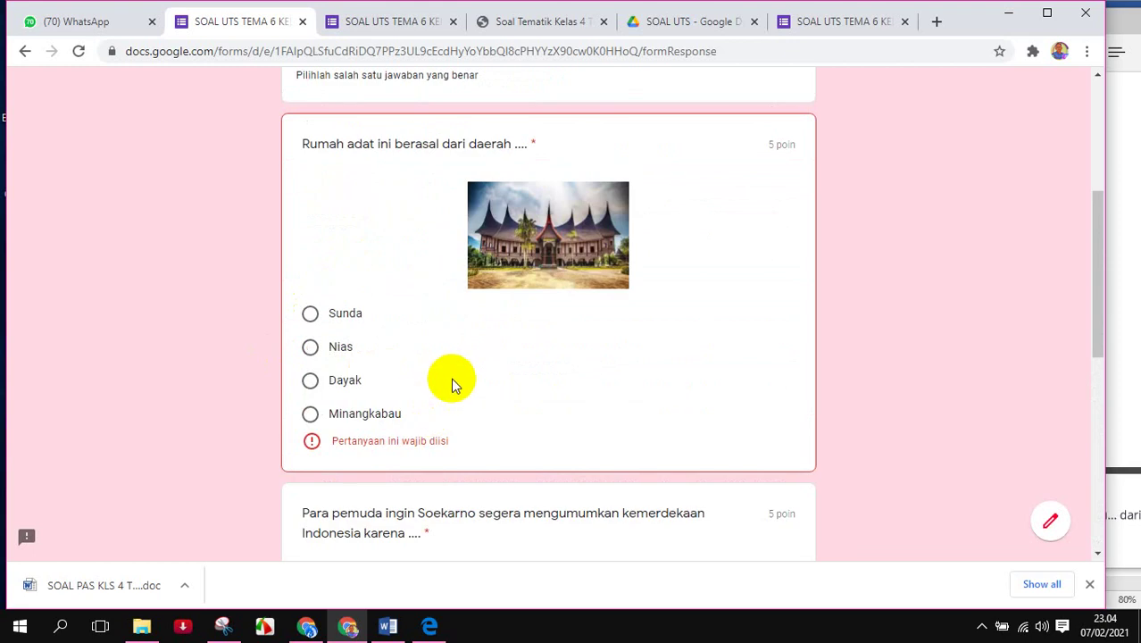
pyautogui.scroll(-6, 381, 427)
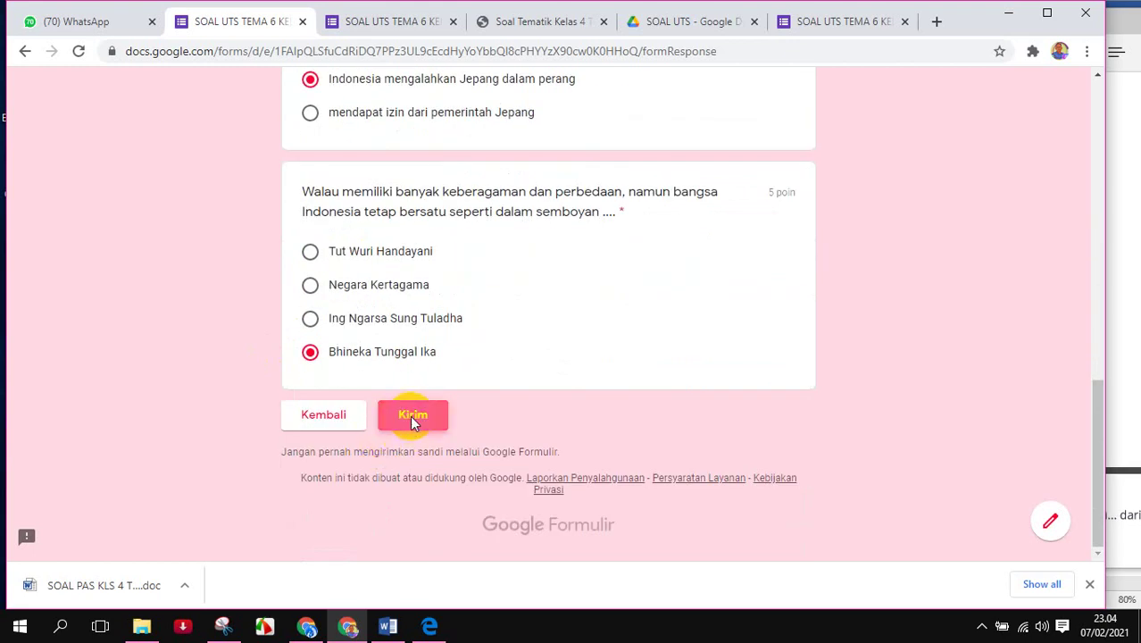
pyautogui.click(411, 420)
pyautogui.scroll(-4, 409, 406)
pyautogui.scroll(-3, 410, 482)
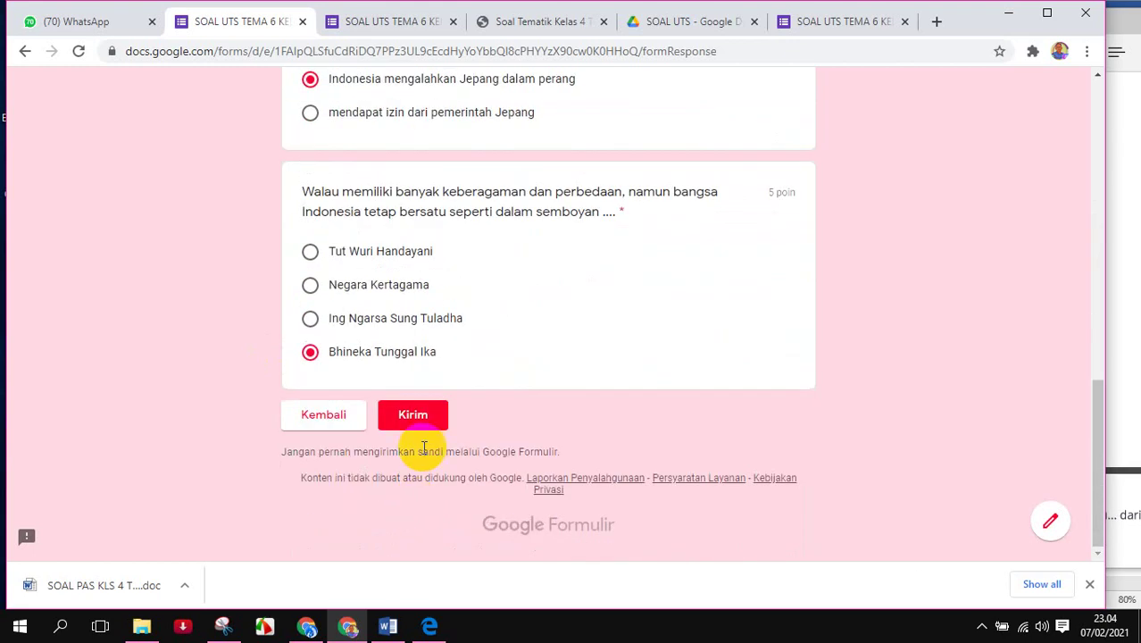
pyautogui.click(422, 423)
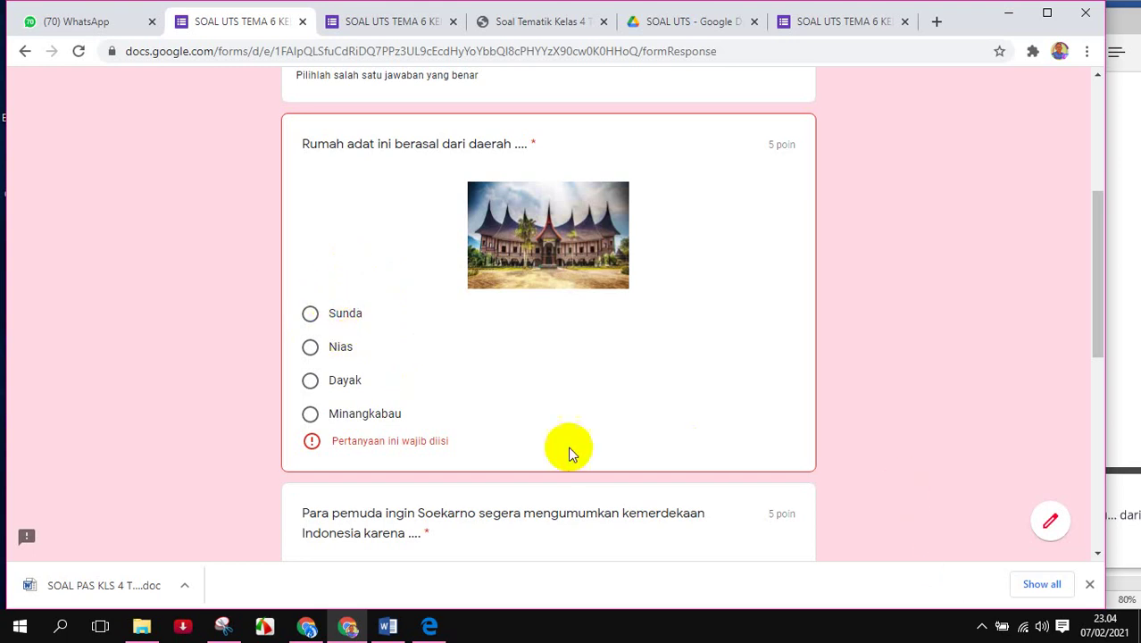
# - Answer the rumah adat question with Minangkabau and submit the exam response
pyautogui.scroll(-1, 937, 446)
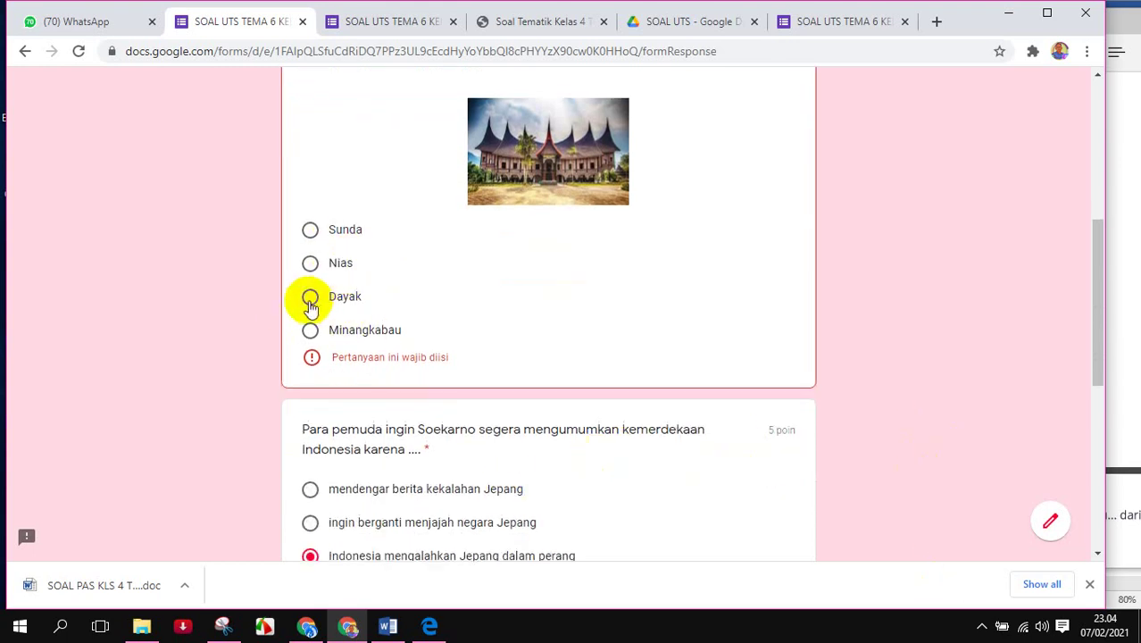
pyautogui.click(311, 332)
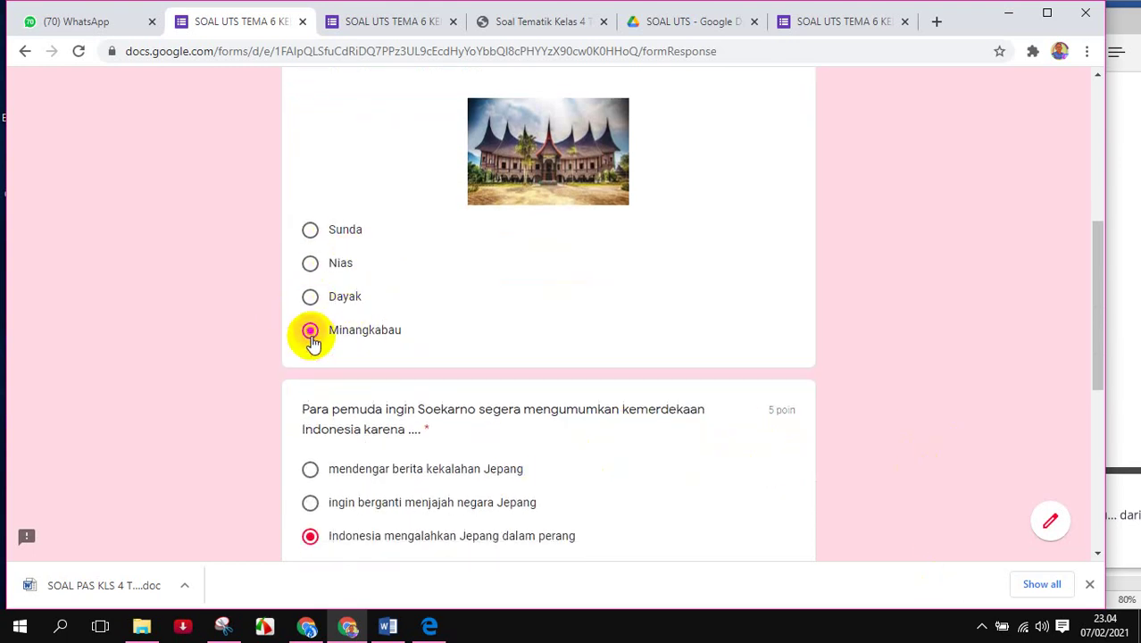
pyautogui.scroll(-5, 491, 338)
pyautogui.click(434, 428)
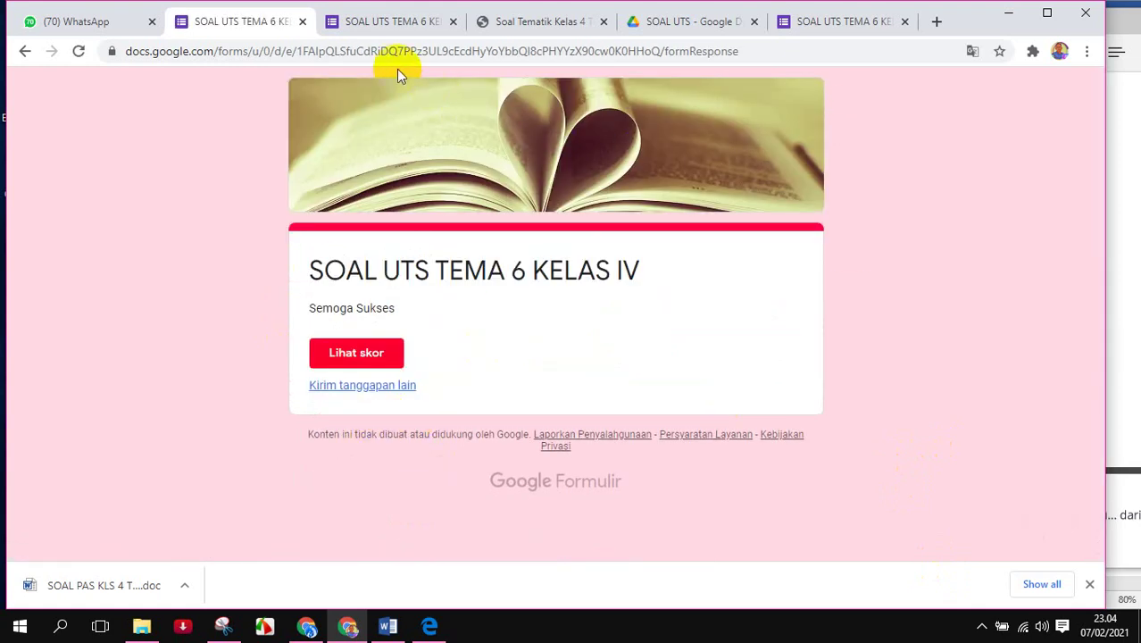
# - Return to the exam's form editor and close the form-sending dialog
pyautogui.click(390, 21)
pyautogui.click(287, 21)
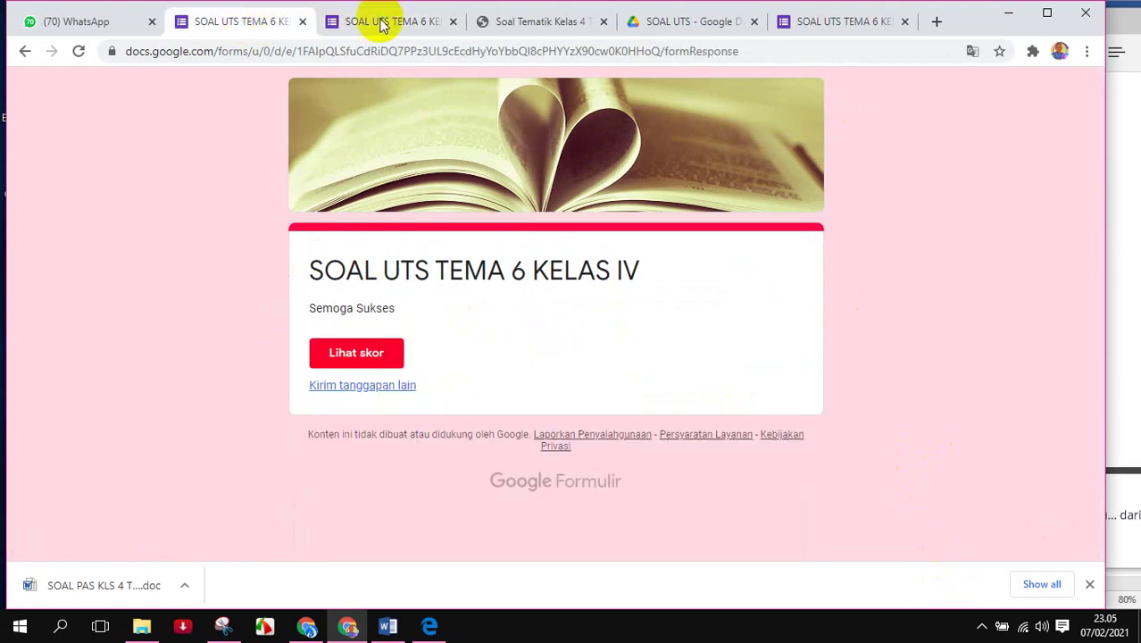
pyautogui.click(379, 24)
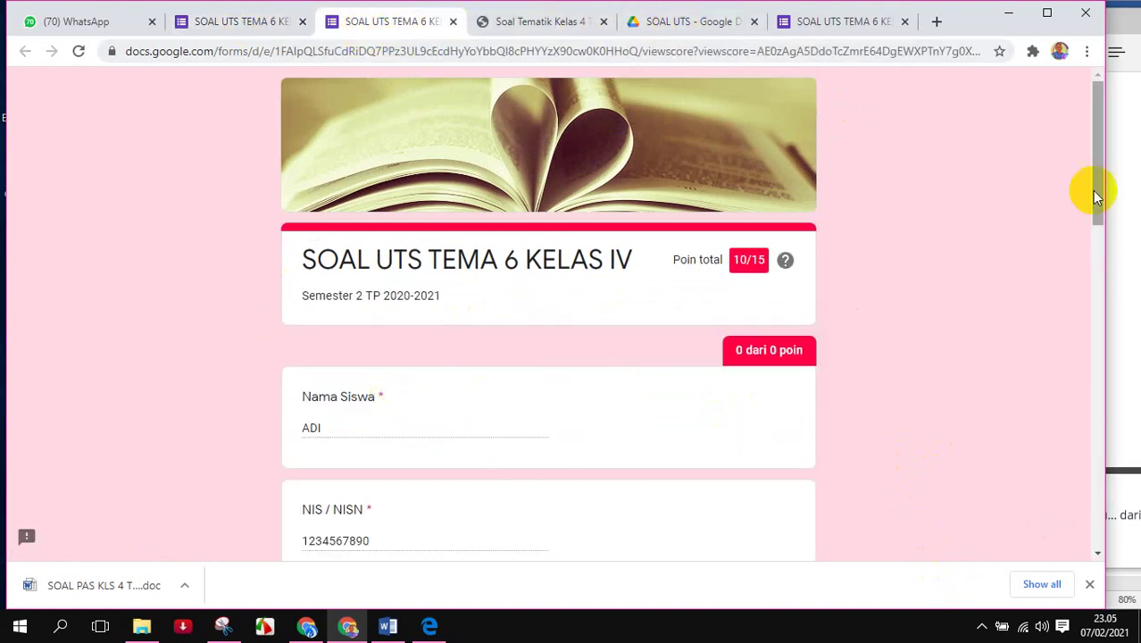
pyautogui.click(829, 23)
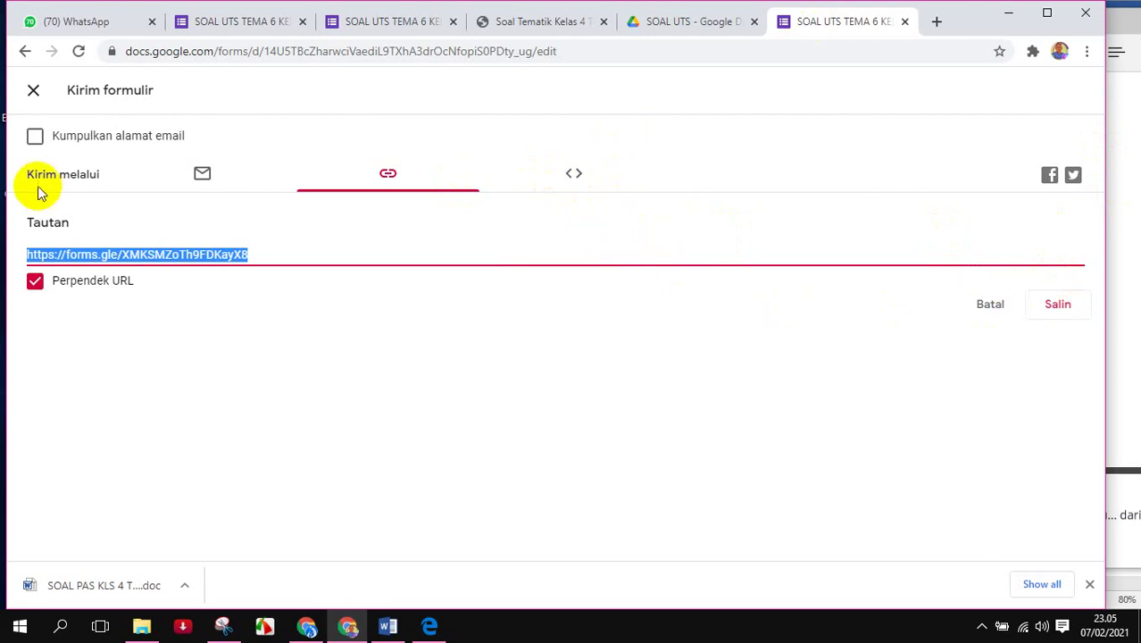
pyautogui.click(33, 91)
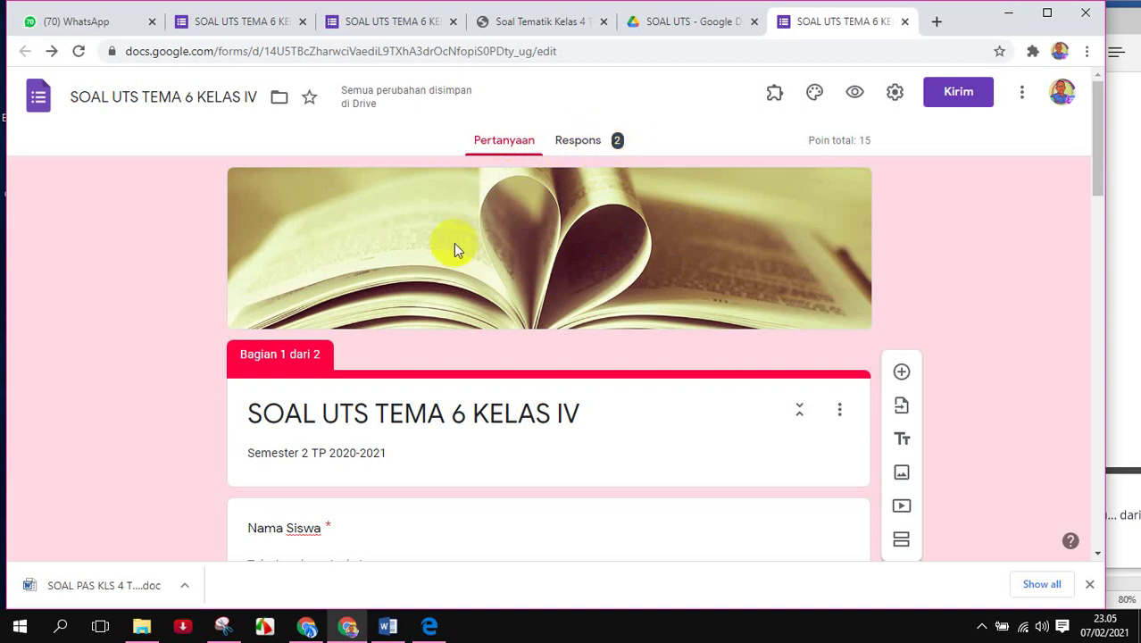
pyautogui.scroll(-5, 453, 243)
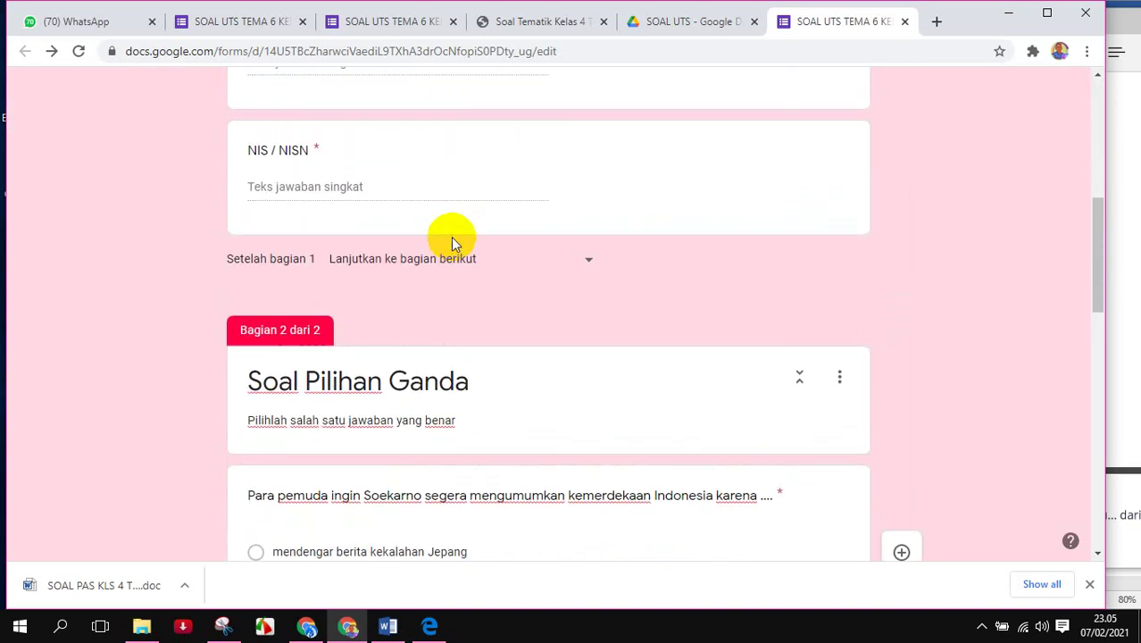
pyautogui.scroll(5, 453, 243)
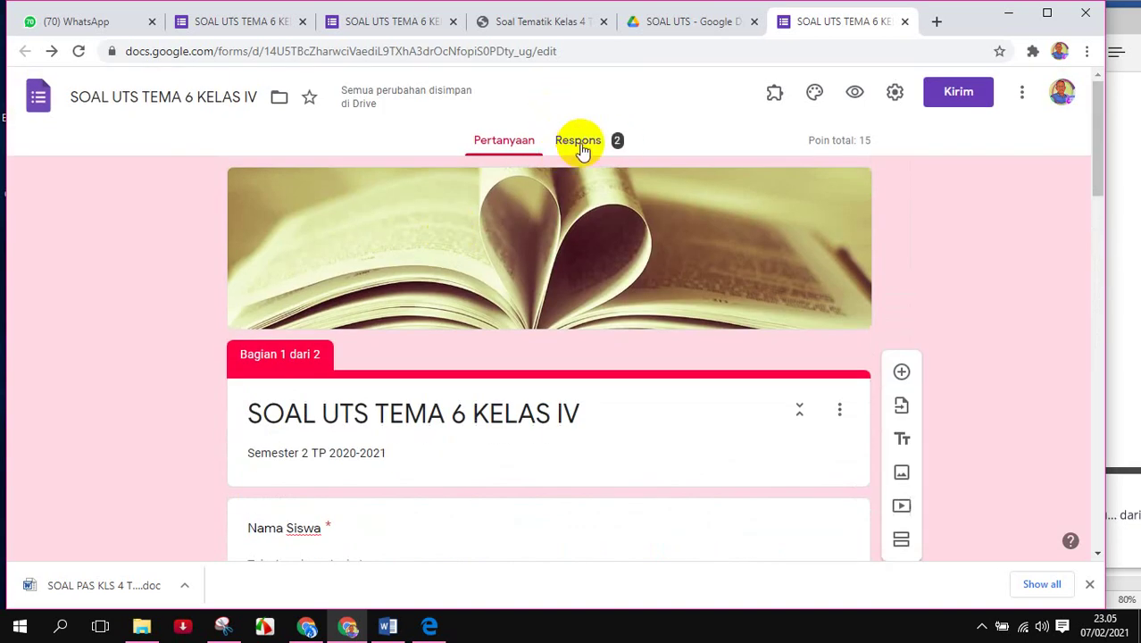
# - Open the form's responses and examine the point distribution, student entries, and answer chart of each question
pyautogui.click(580, 149)
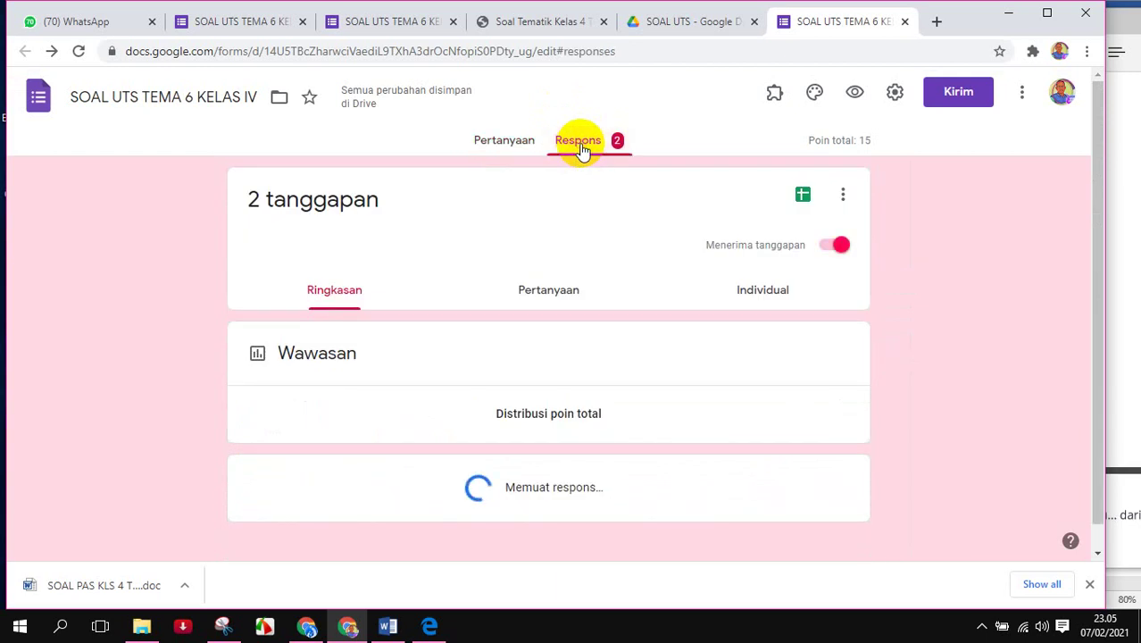
pyautogui.scroll(-2, 534, 350)
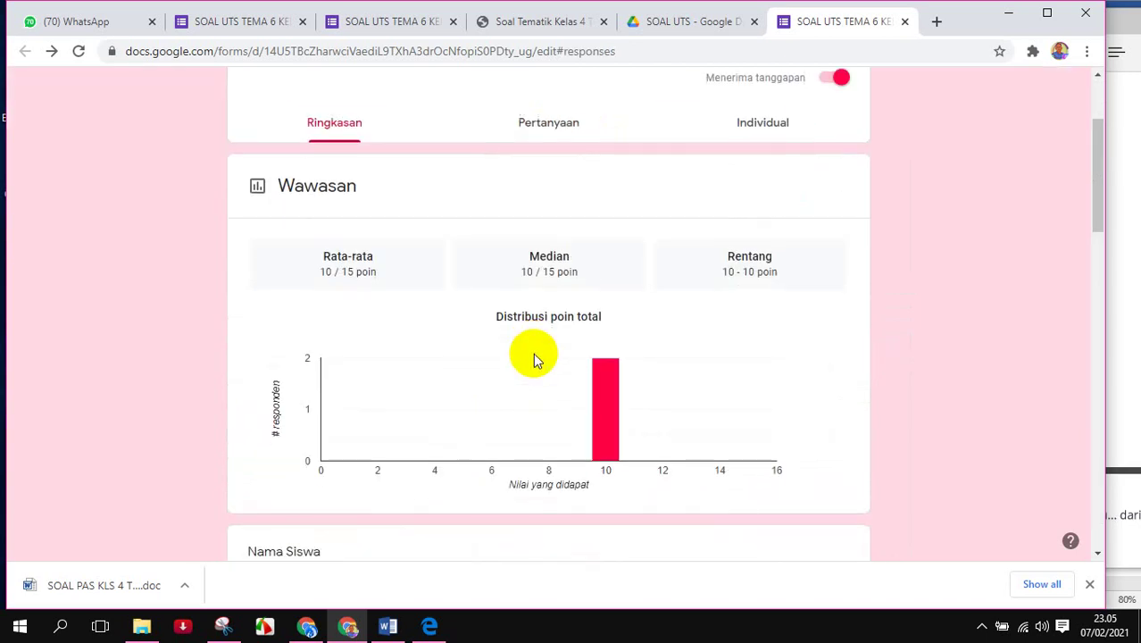
pyautogui.scroll(-9, 533, 353)
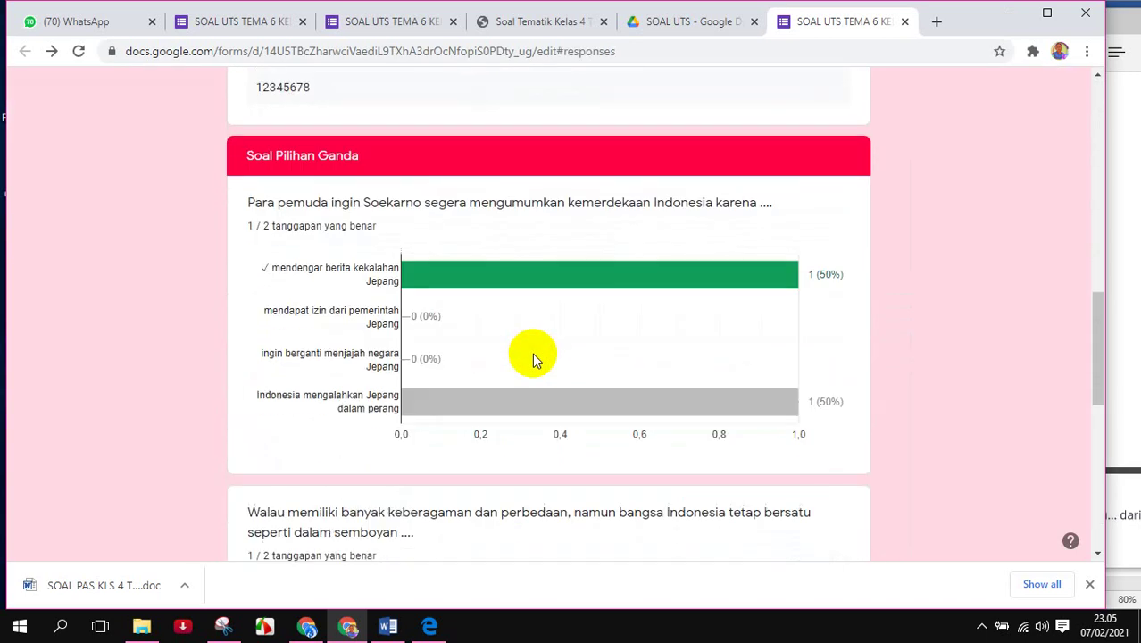
pyautogui.scroll(-7, 532, 352)
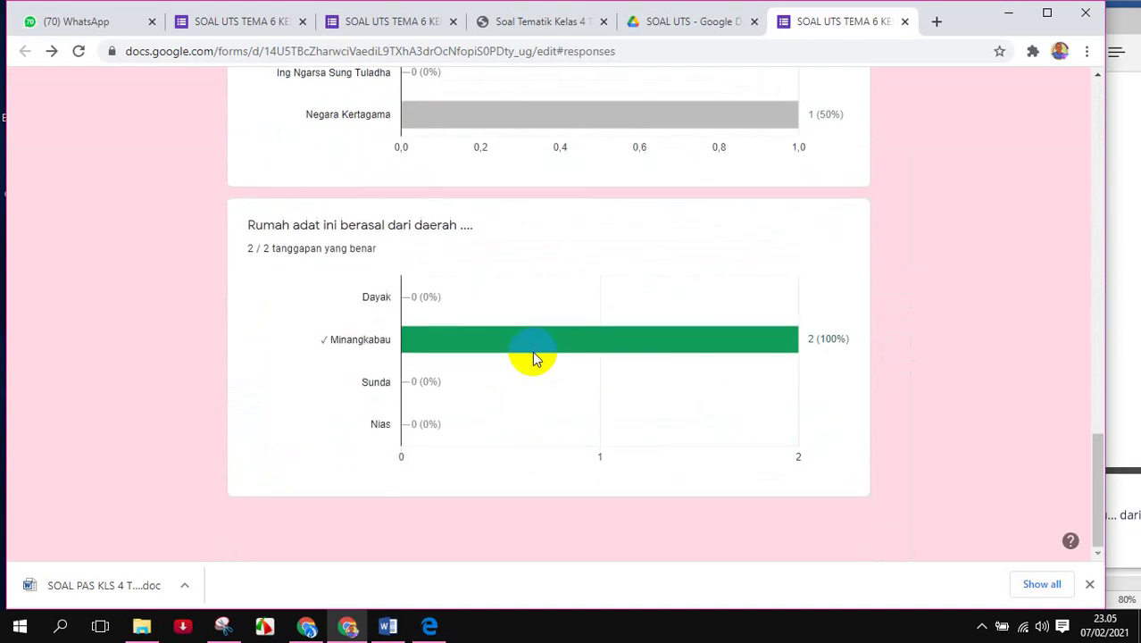
pyautogui.scroll(10, 532, 357)
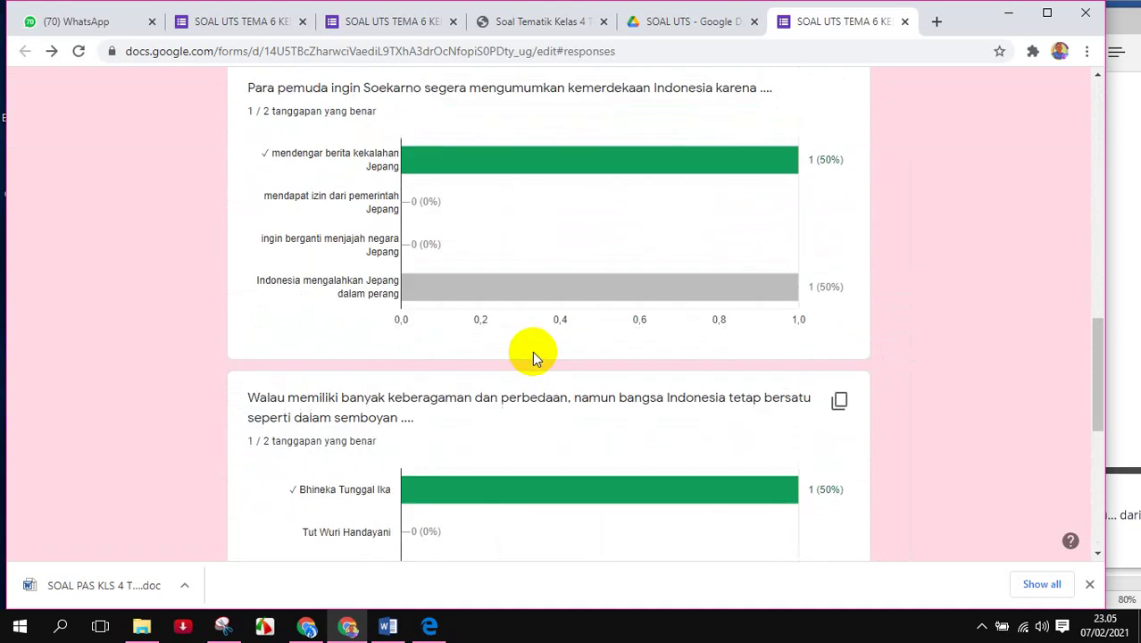
pyautogui.scroll(10, 532, 357)
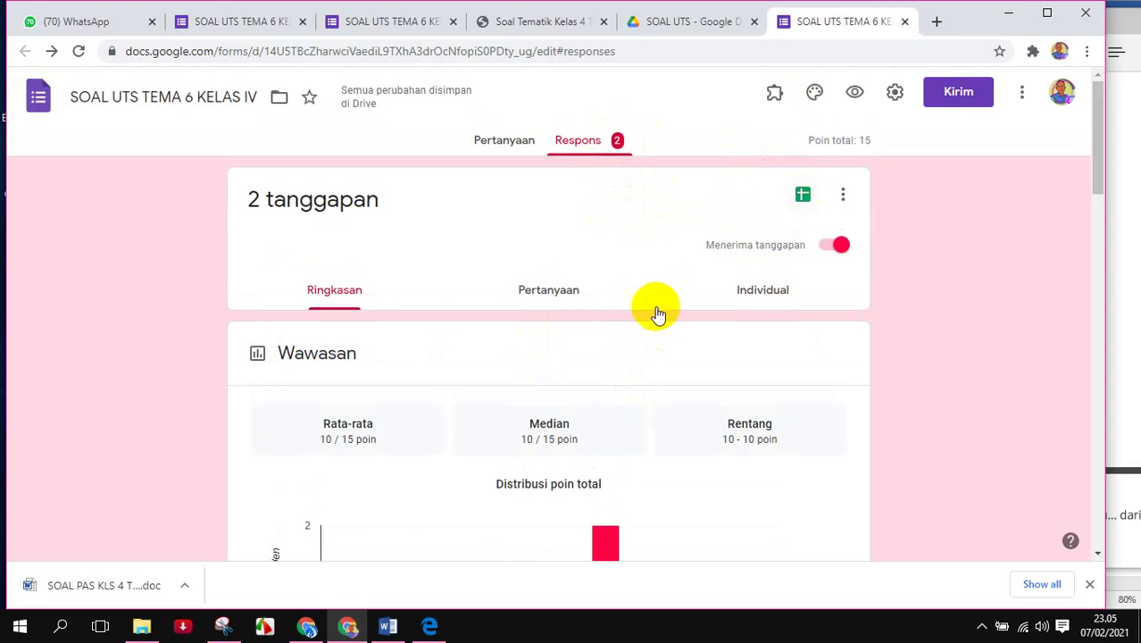
pyautogui.scroll(-3, 659, 313)
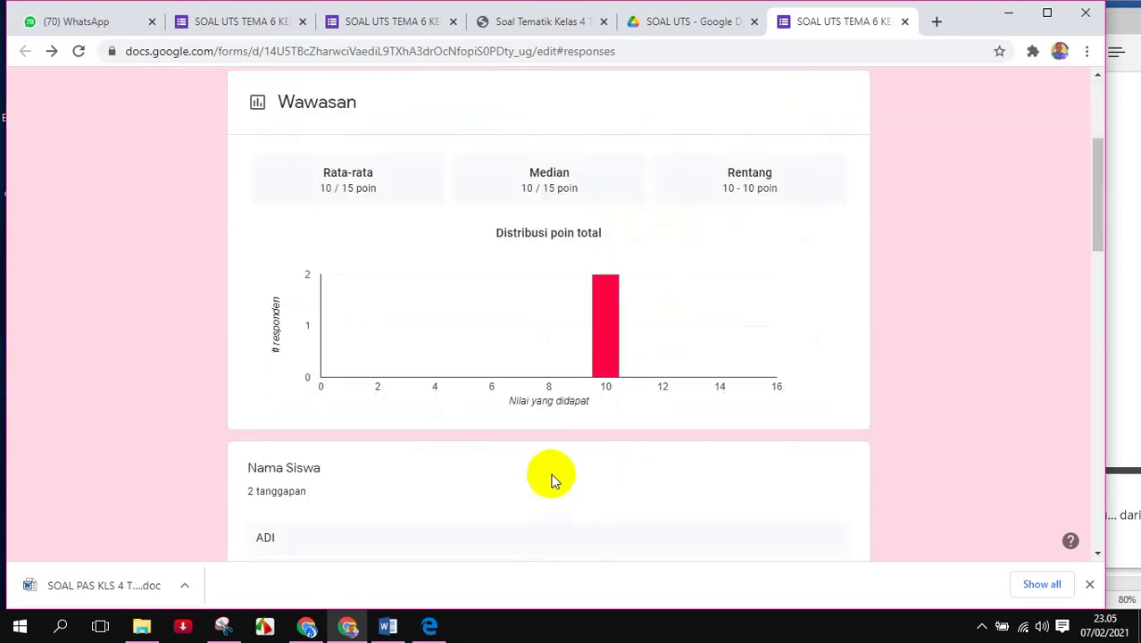
pyautogui.scroll(-4, 560, 393)
pyautogui.scroll(7, 559, 391)
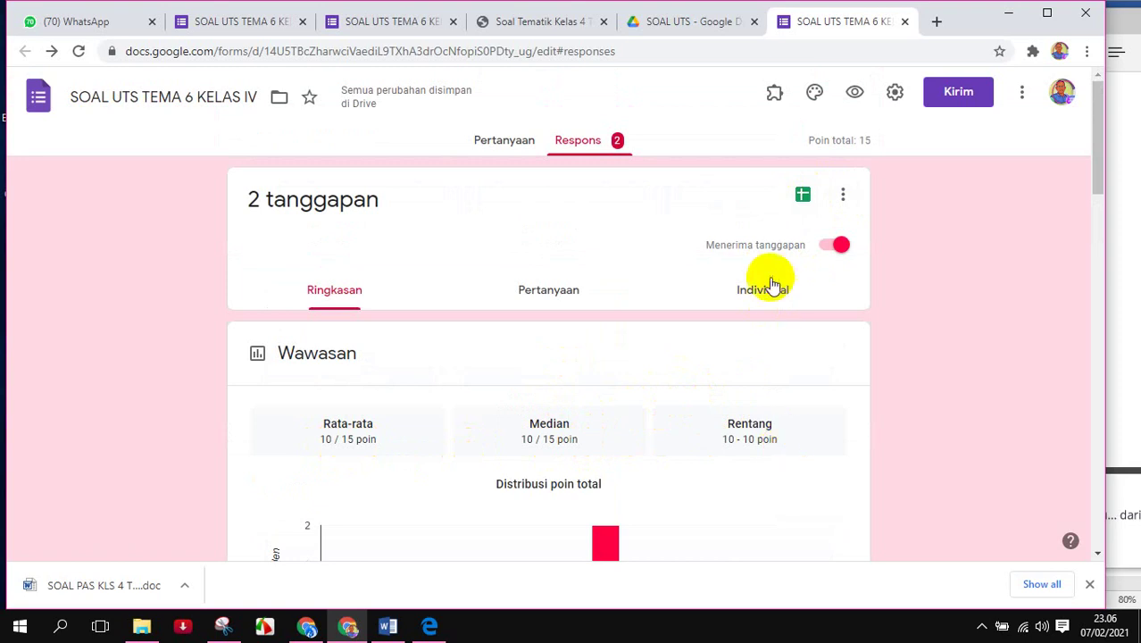
# - Create a new spreadsheet for the form's responses and inspect the score and timestamp cells of the submissions
pyautogui.click(803, 195)
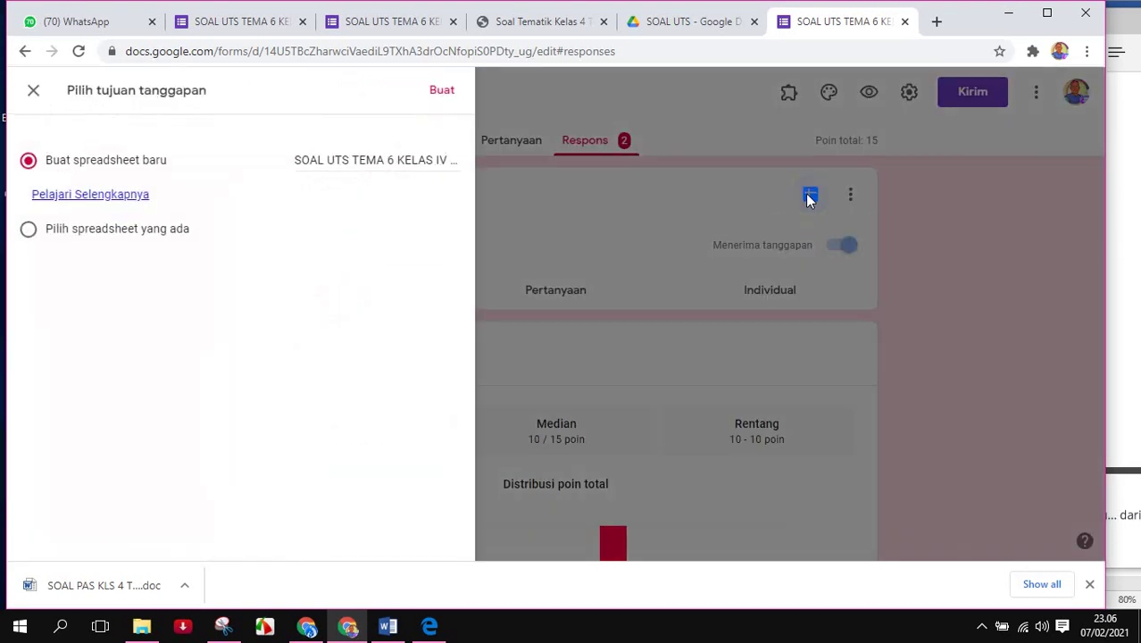
pyautogui.click(441, 92)
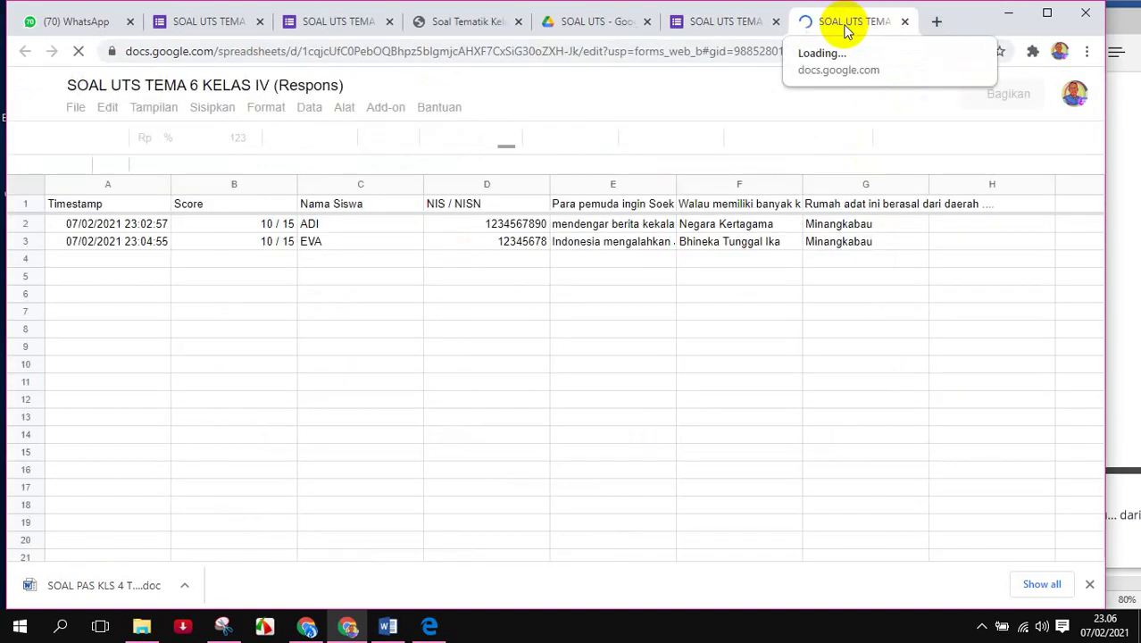
pyautogui.click(269, 243)
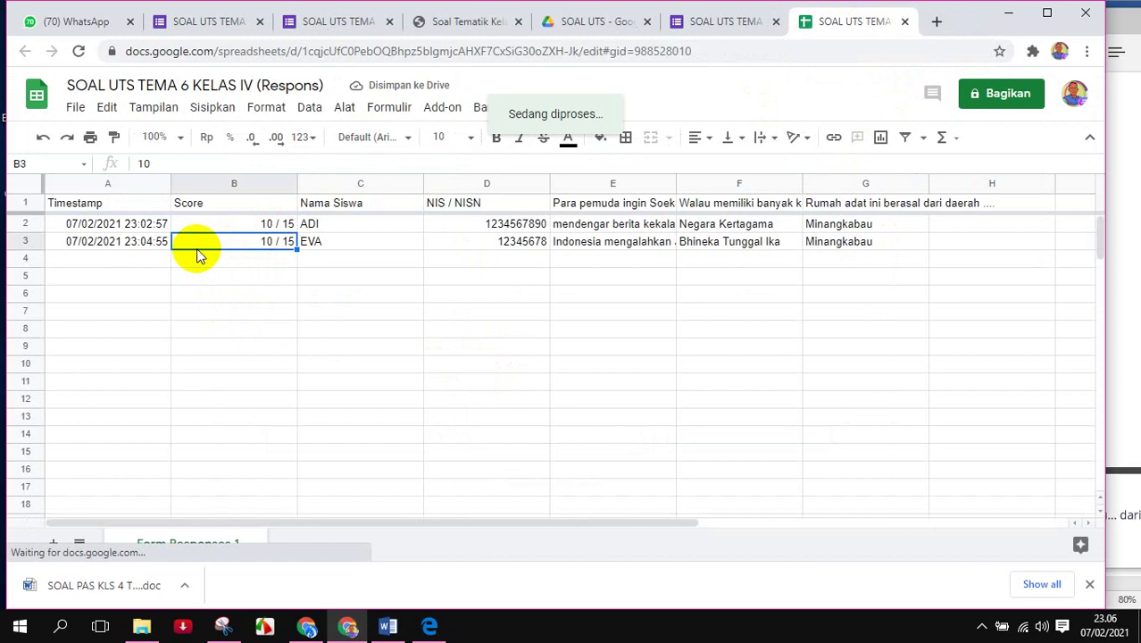
pyautogui.click(93, 228)
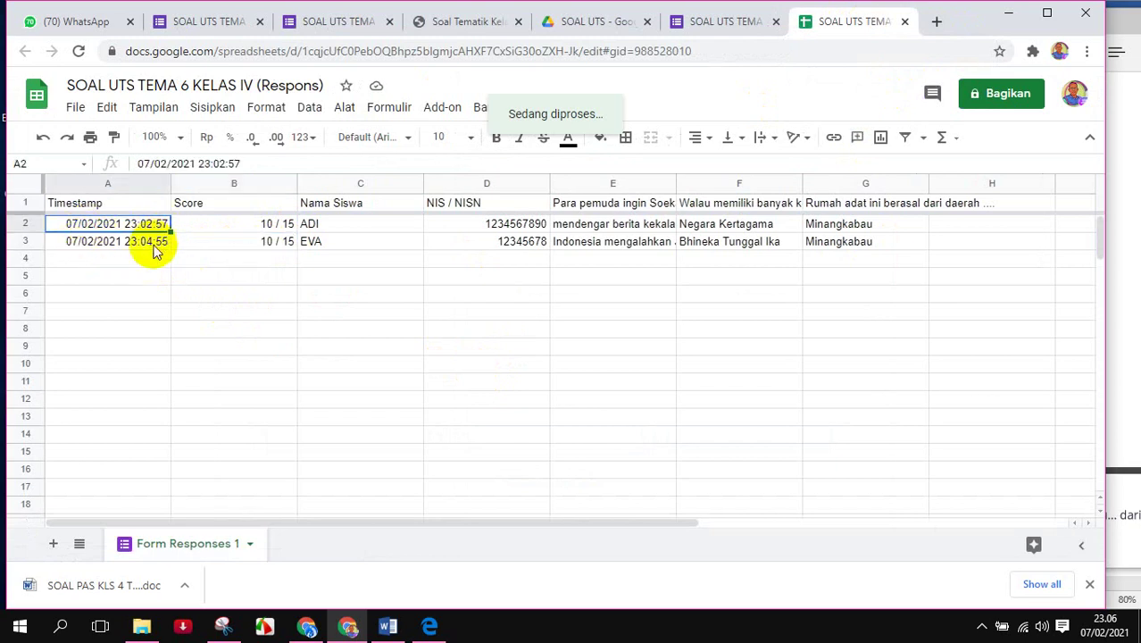
pyautogui.click(161, 244)
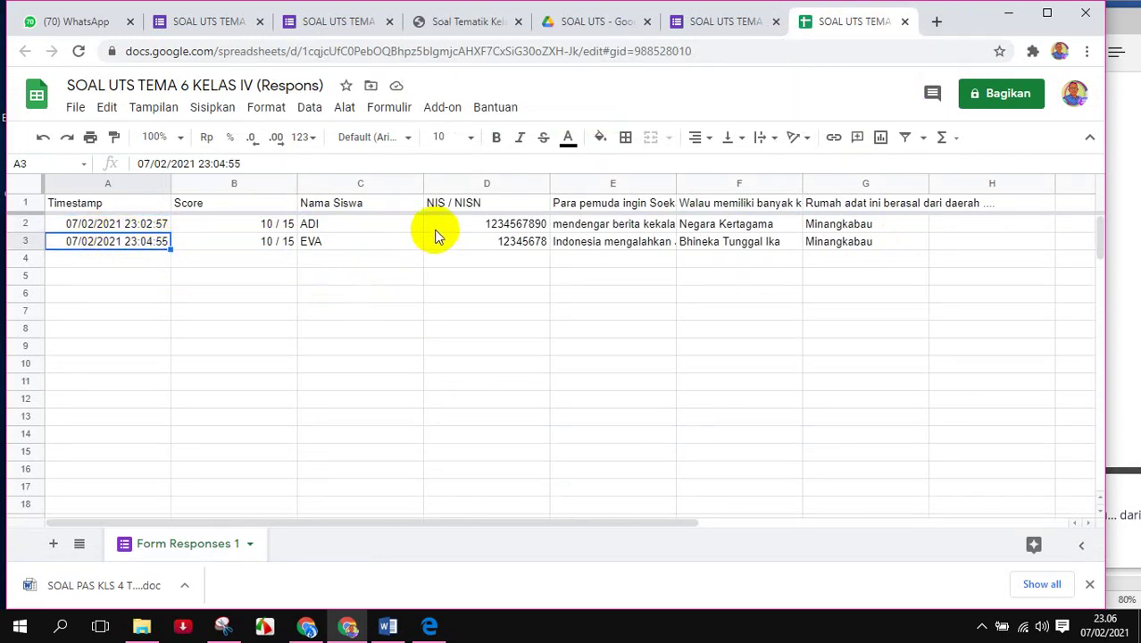
# - Review the second student's answers, number, and name cell by cell in row 3 of the response spreadsheet
pyautogui.click(611, 248)
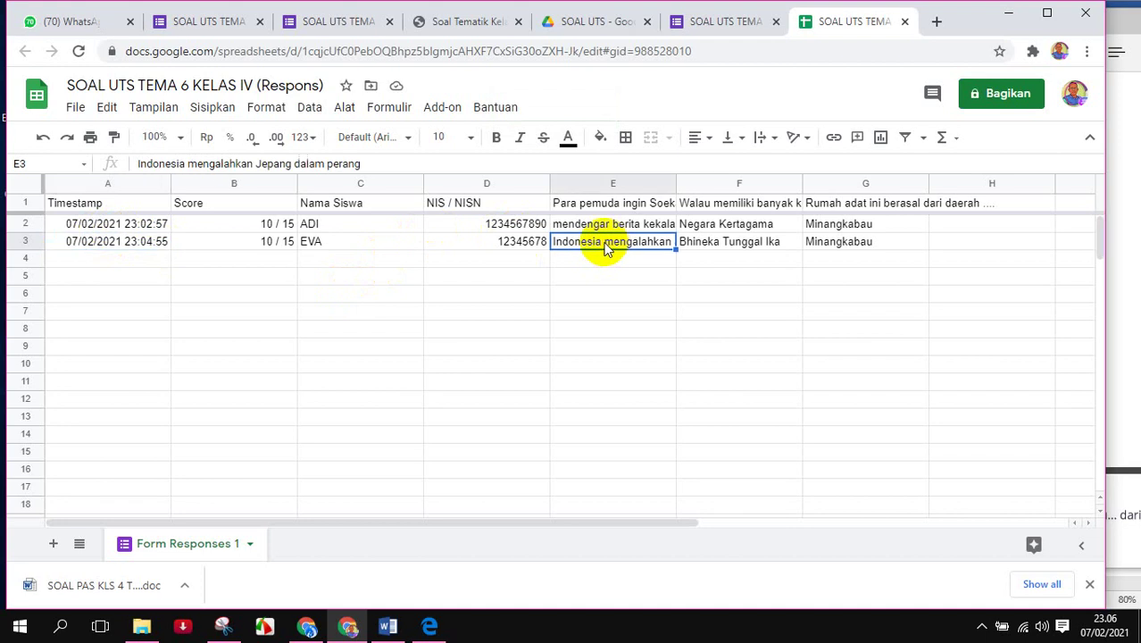
pyautogui.press('Right')
pyautogui.press('Right')
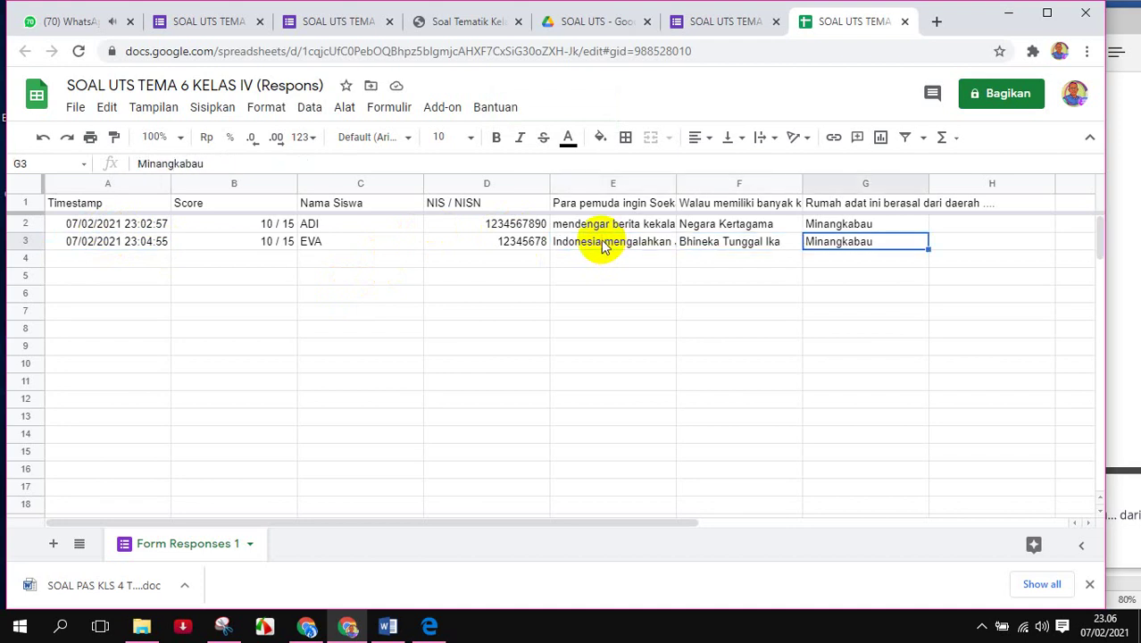
pyautogui.press('Right')
pyautogui.press('Left')
pyautogui.press('Left')
pyautogui.press('Left')
pyautogui.press('Left')
pyautogui.press('Left')
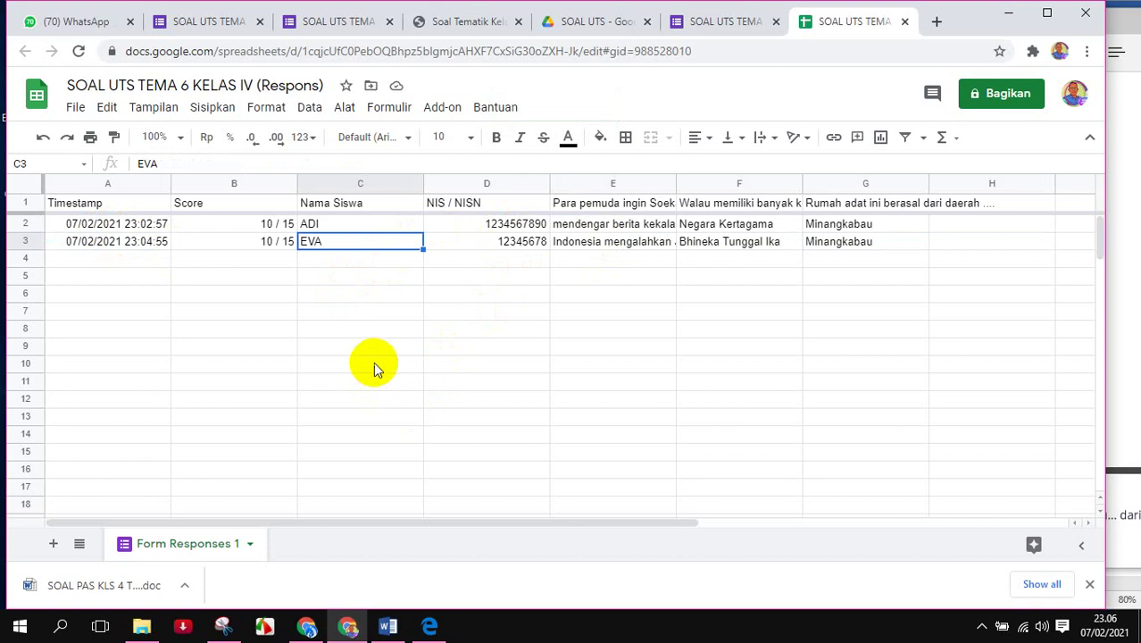
pyautogui.scroll(-1, 373, 361)
pyautogui.scroll(3, 373, 361)
# - Return to the form's response summary and examine the results through to the rumah adat question's chart
pyautogui.click(730, 27)
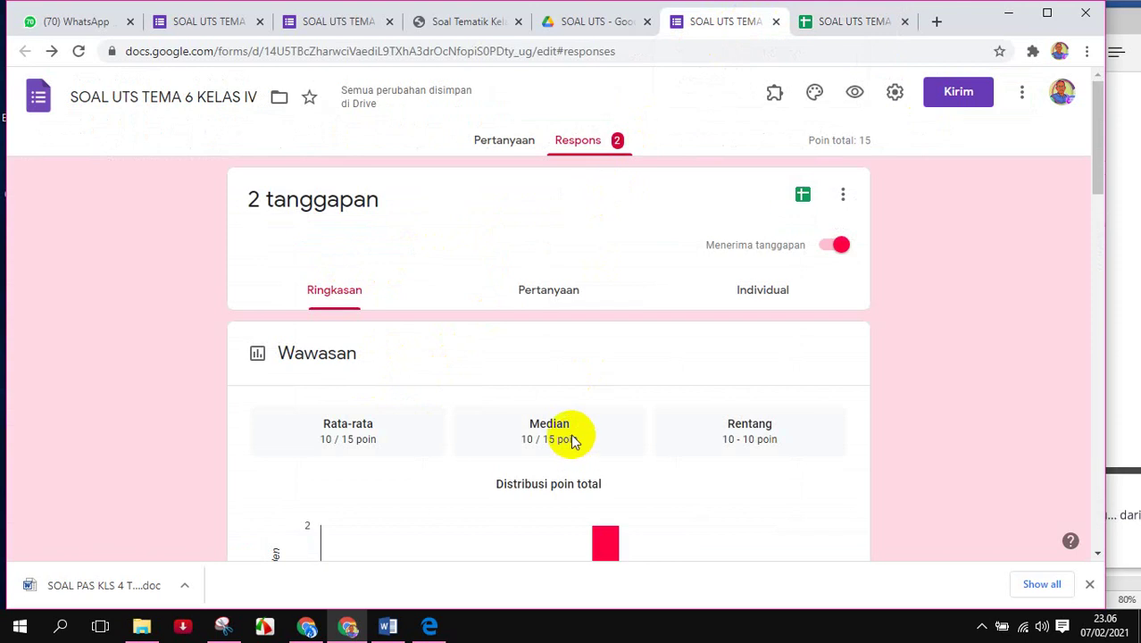
pyautogui.scroll(-4, 569, 431)
pyautogui.scroll(-13, 569, 428)
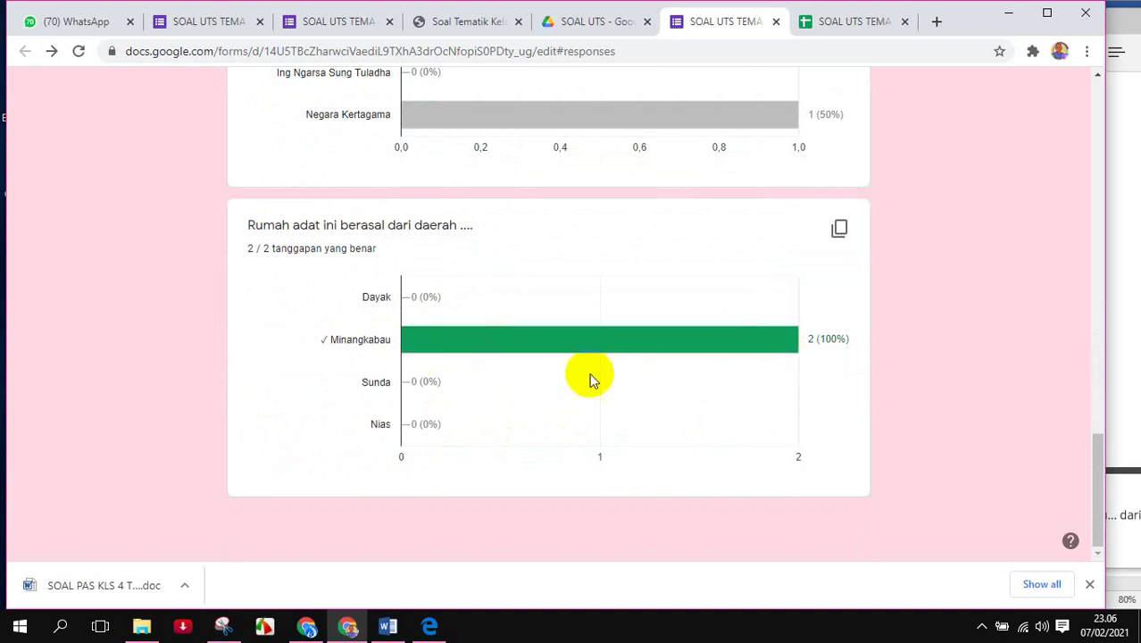
# - Examine the correct-response count of each multiple-choice question and the total point distribution, and return to the form's questions
pyautogui.scroll(1, 440, 423)
pyautogui.scroll(1, 442, 427)
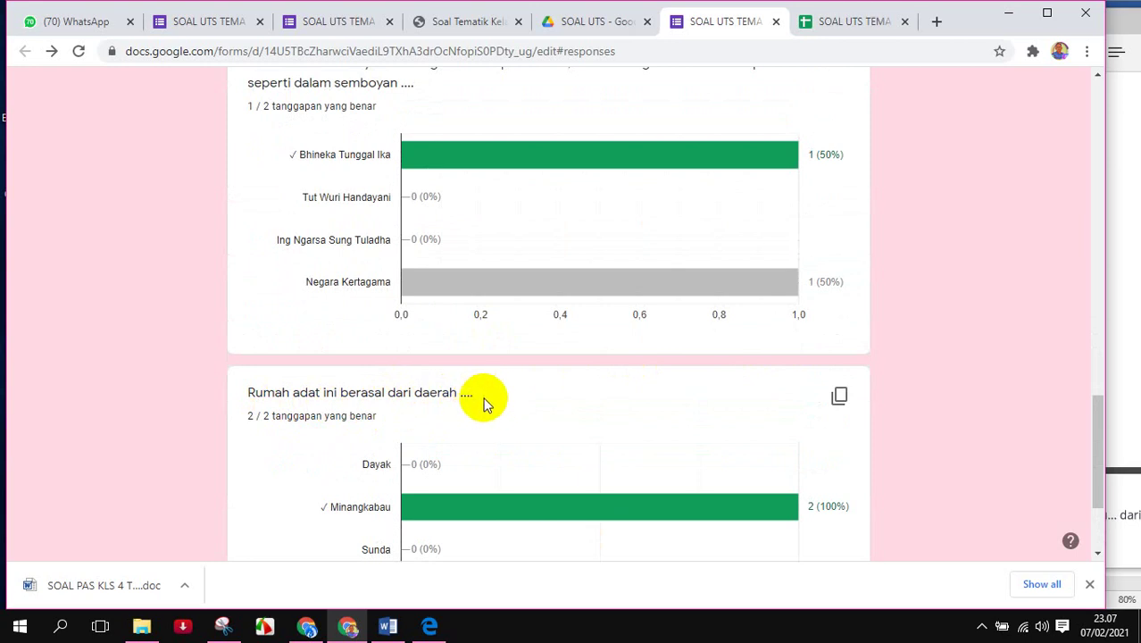
pyautogui.click(251, 417)
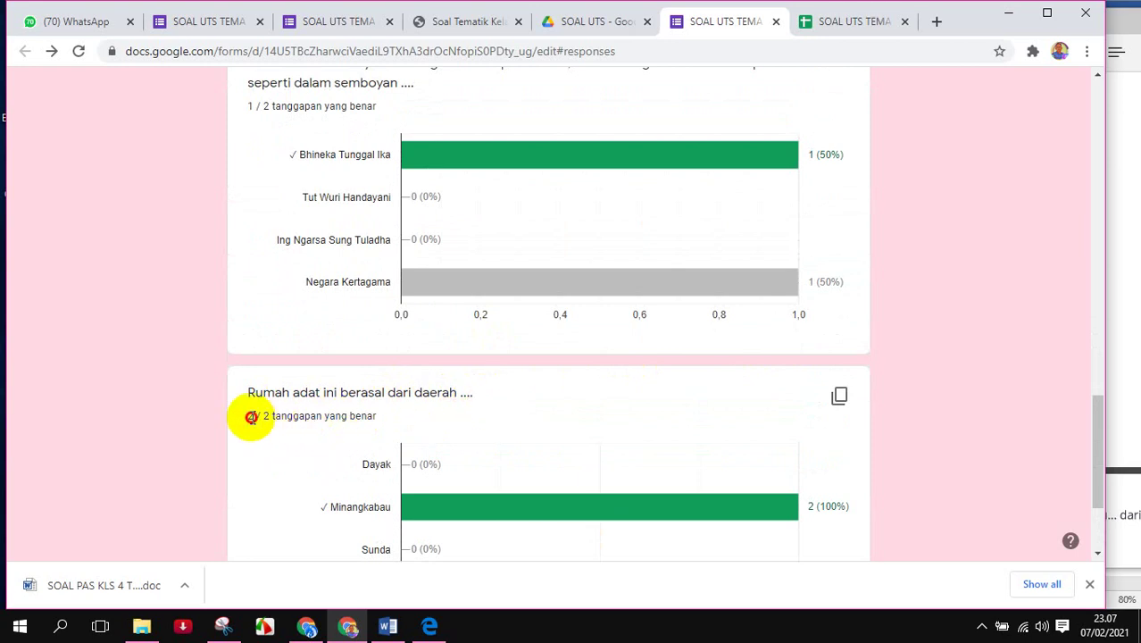
pyautogui.scroll(3, 252, 417)
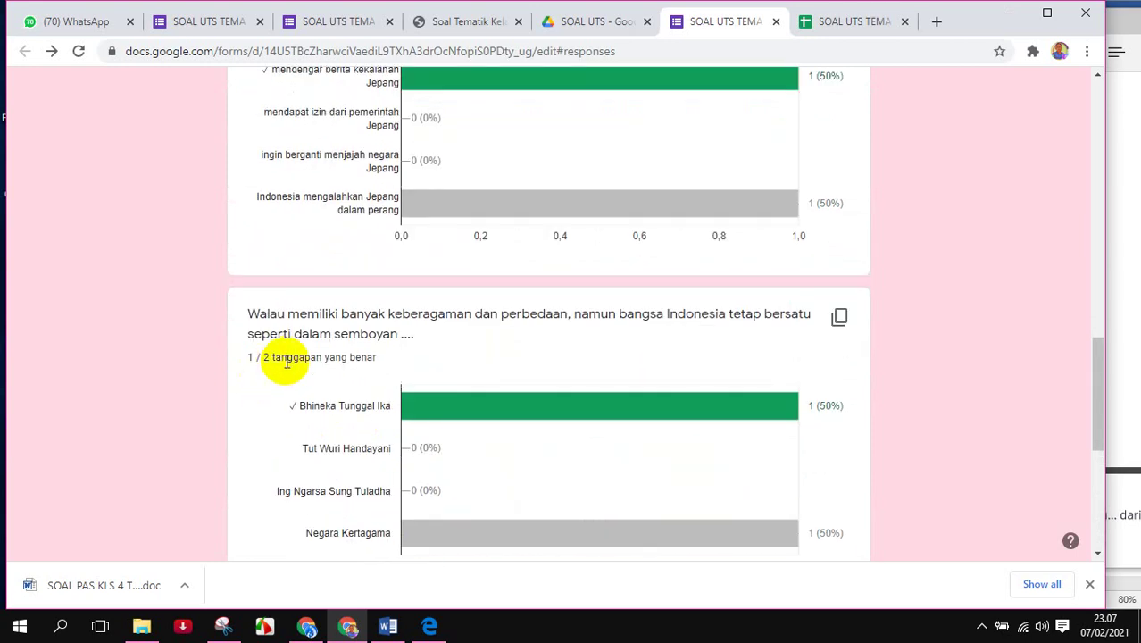
pyautogui.moveTo(256, 358); pyautogui.dragTo(272, 358)
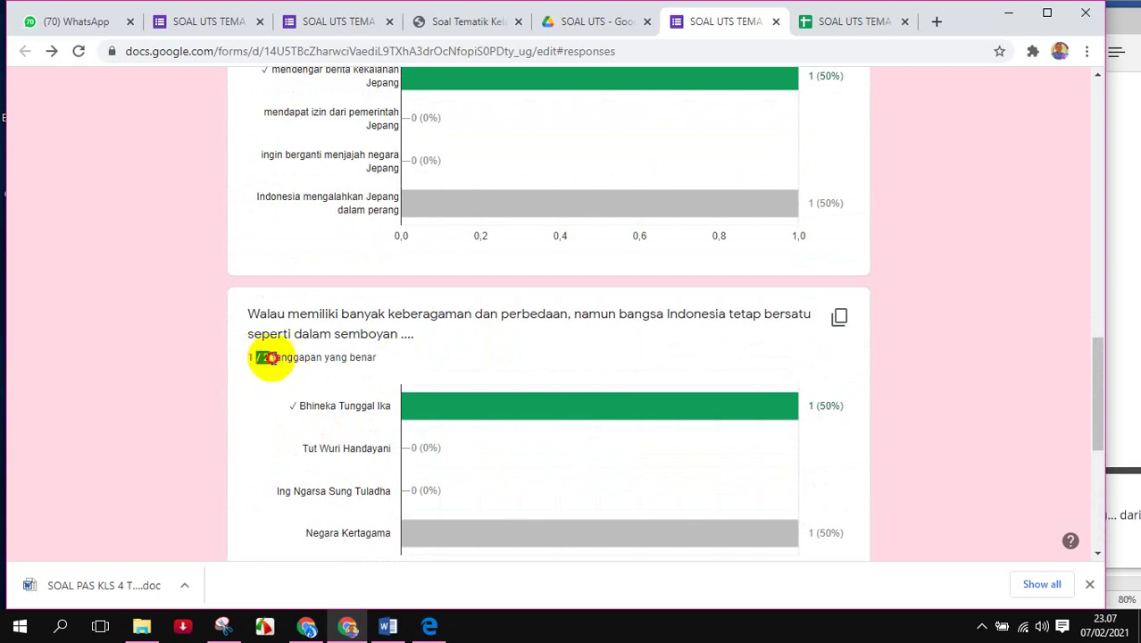
pyautogui.scroll(3, 290, 344)
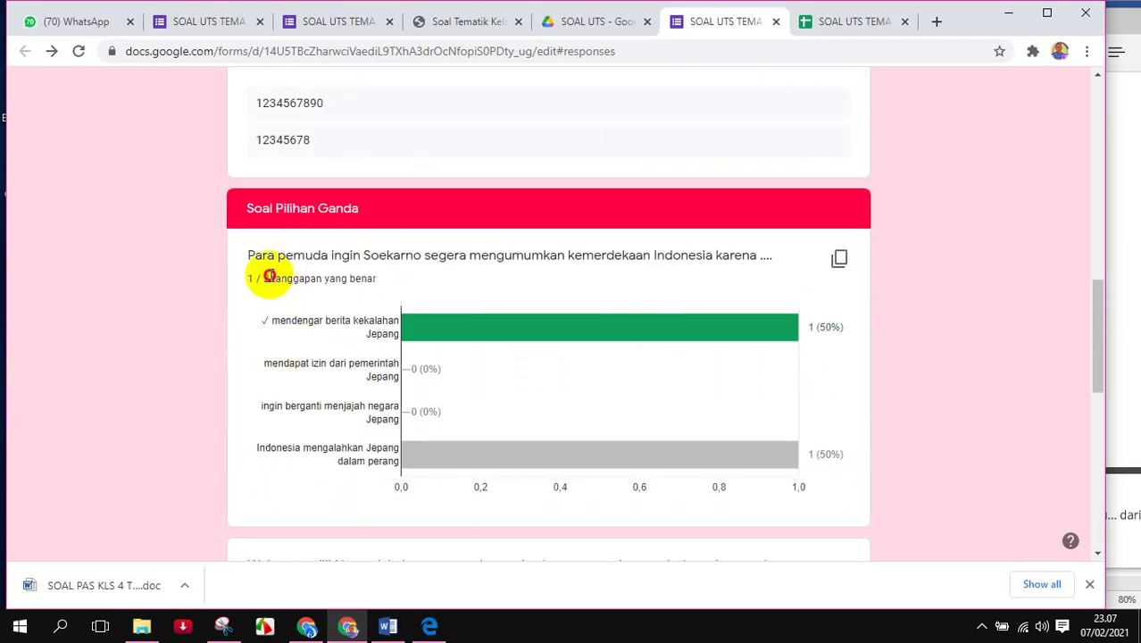
pyautogui.moveTo(271, 277); pyautogui.dragTo(352, 279)
pyautogui.scroll(8, 348, 276)
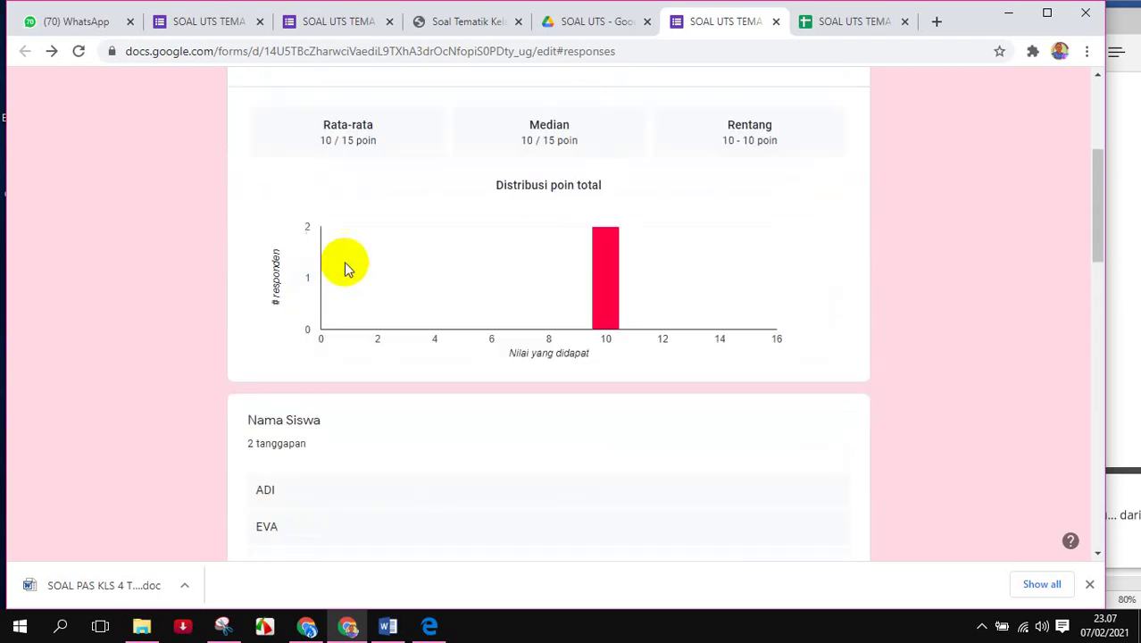
pyautogui.click(507, 141)
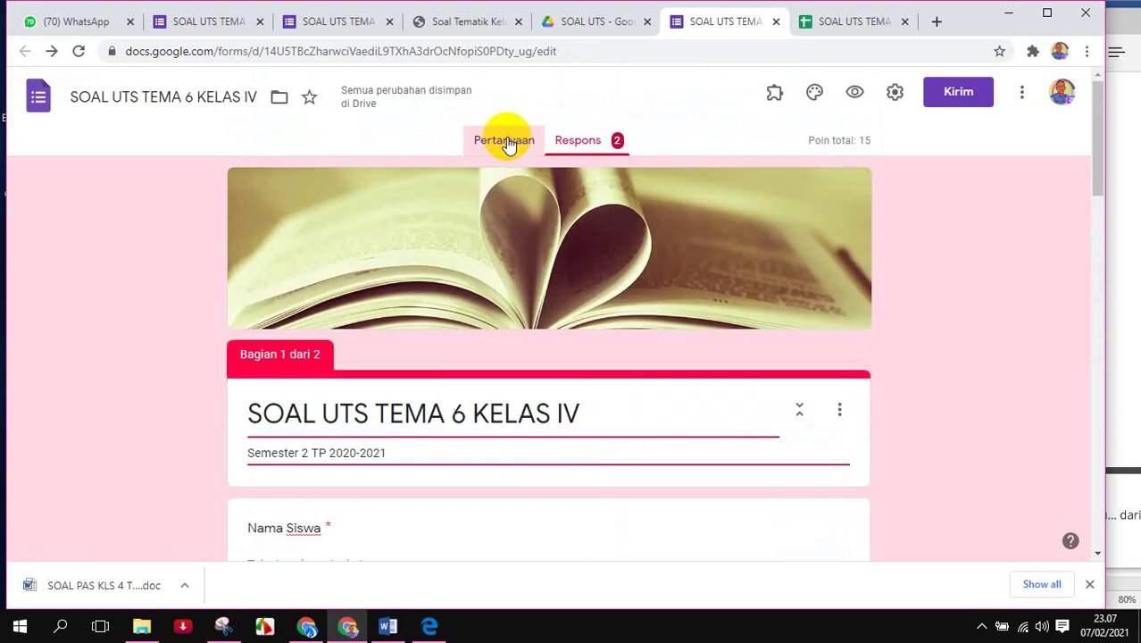